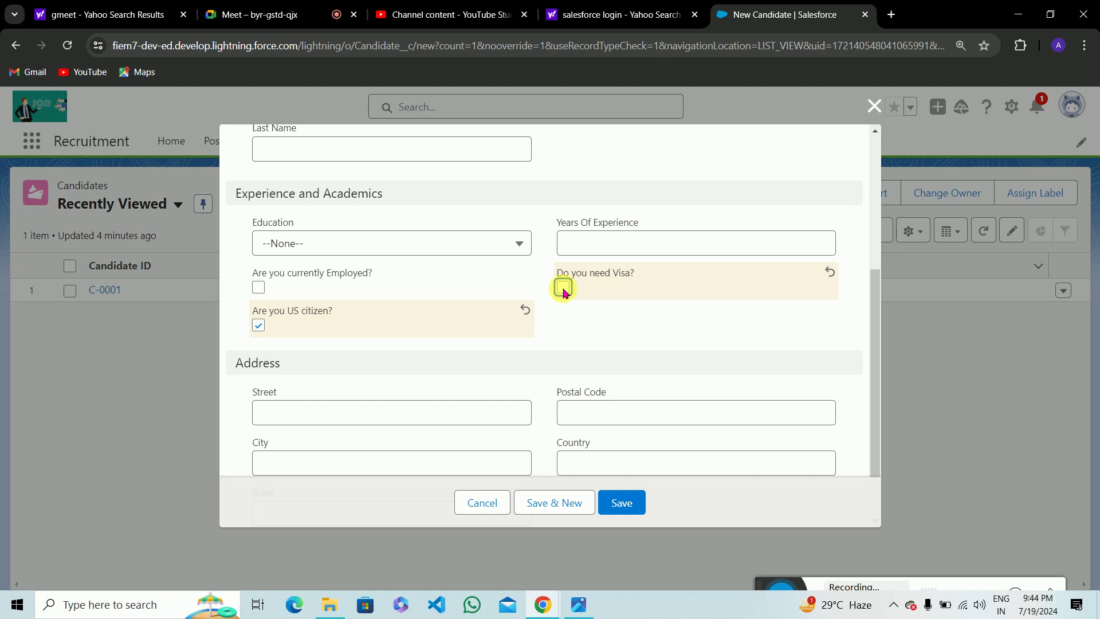
Leave the US citizen and visa-needed checkboxes unchecked and close the New Candidate form unsaved.
click(259, 325)
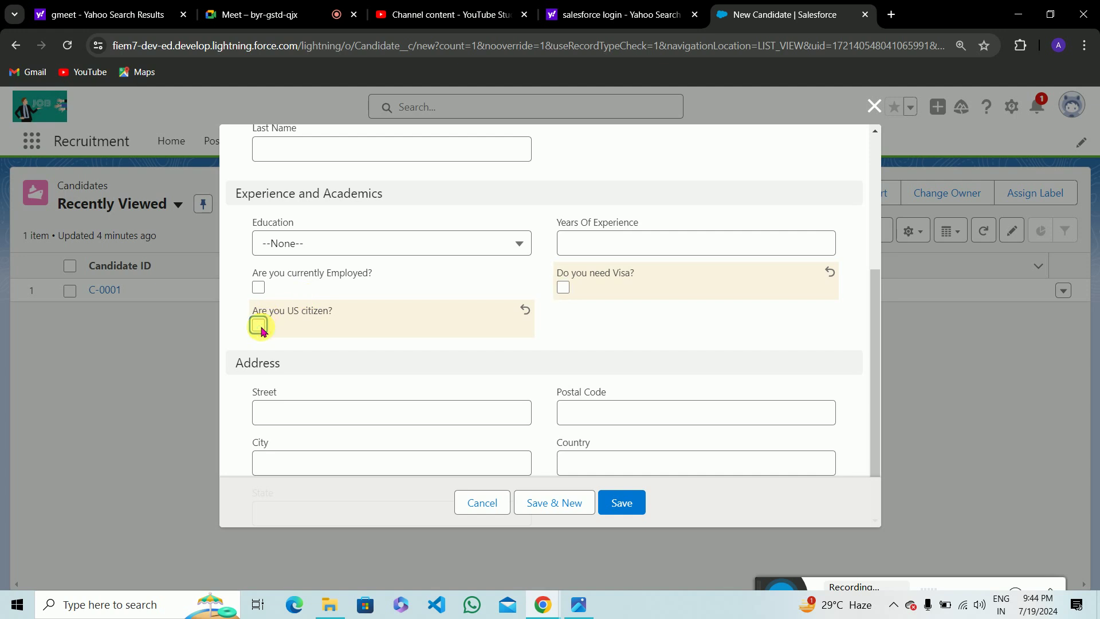
click(562, 290)
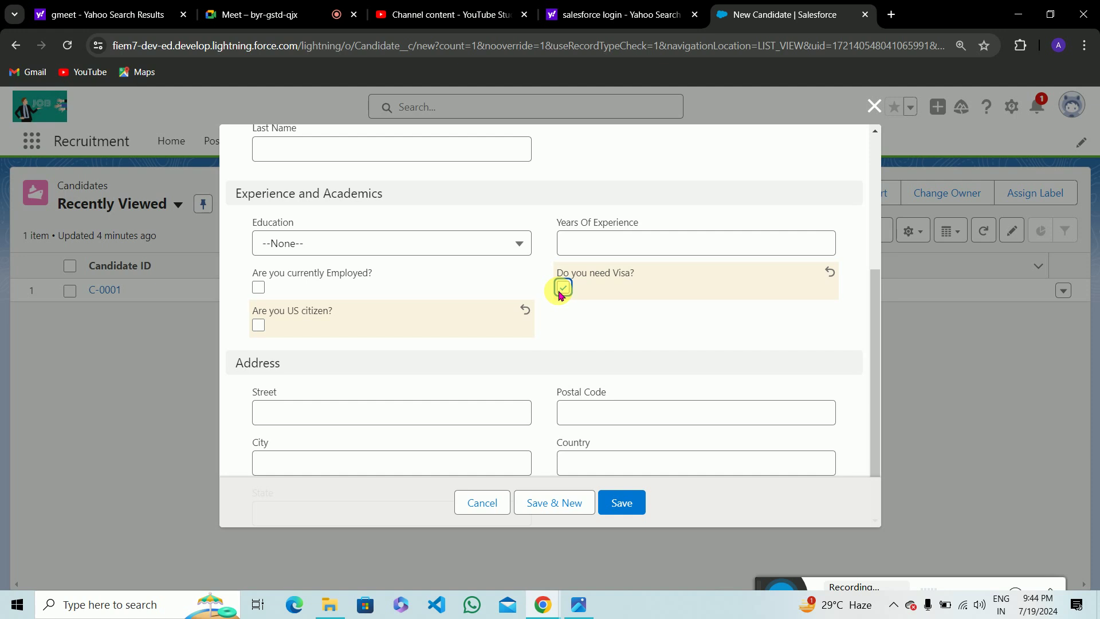
click(562, 290)
click(258, 325)
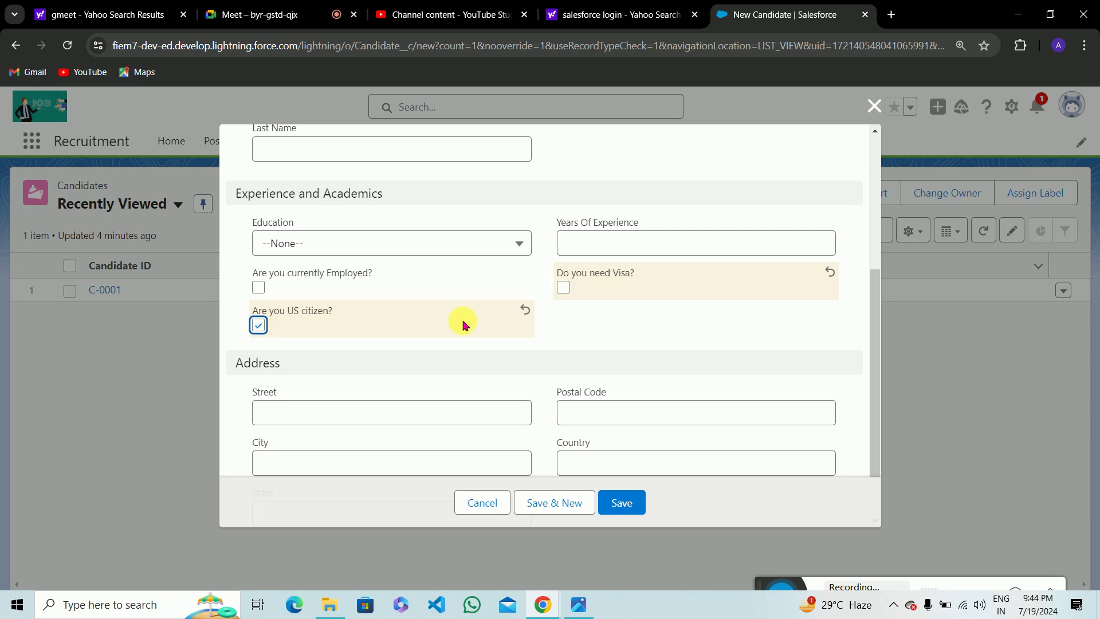
click(563, 287)
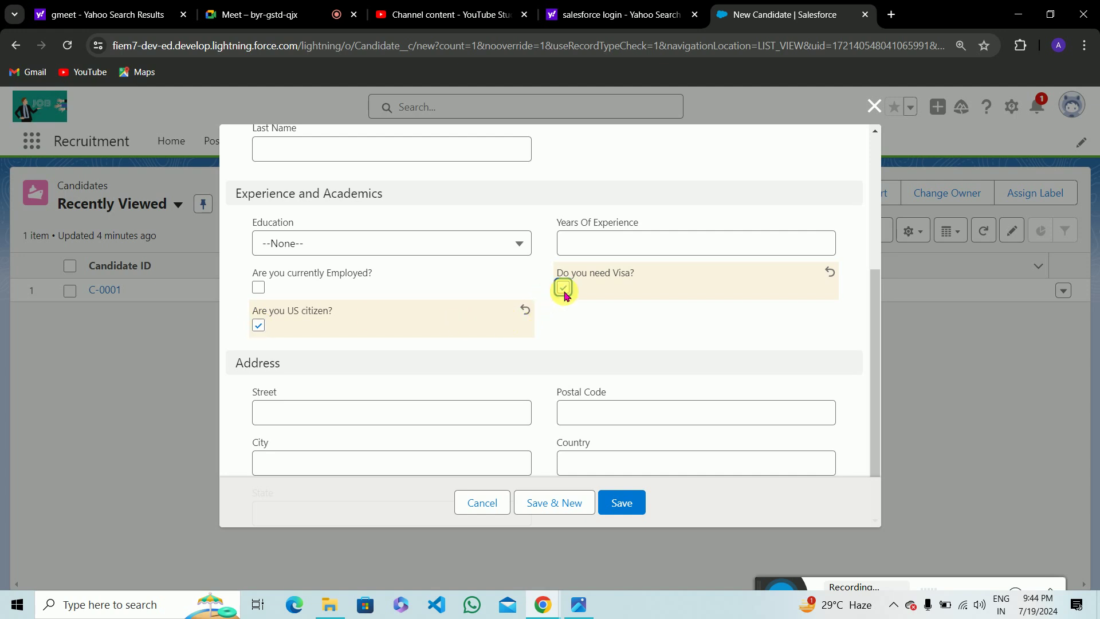
click(259, 325)
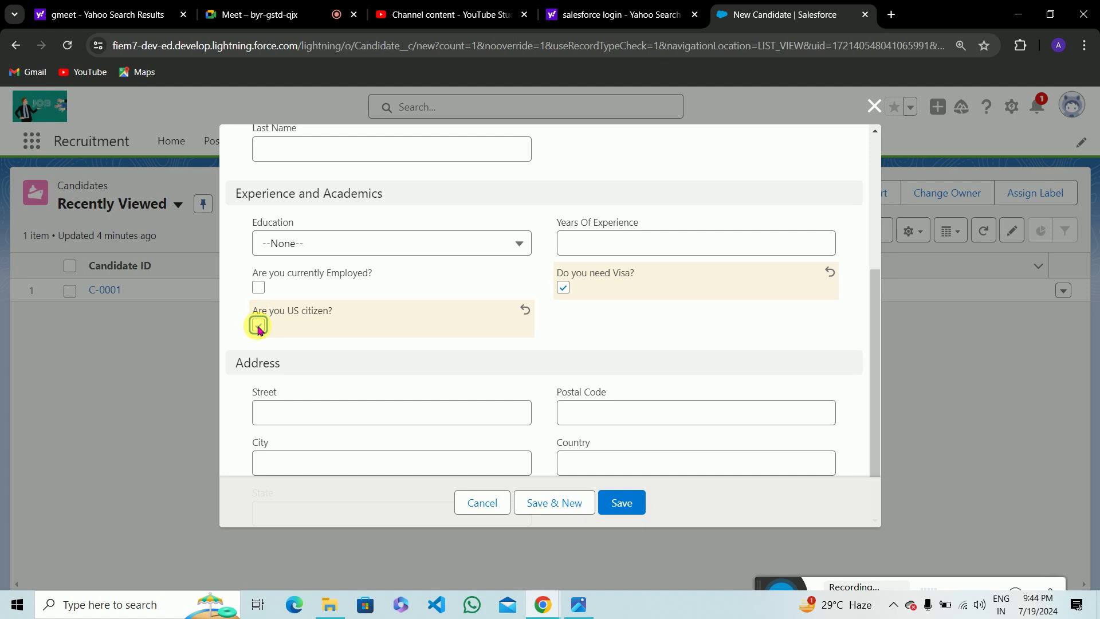
click(562, 291)
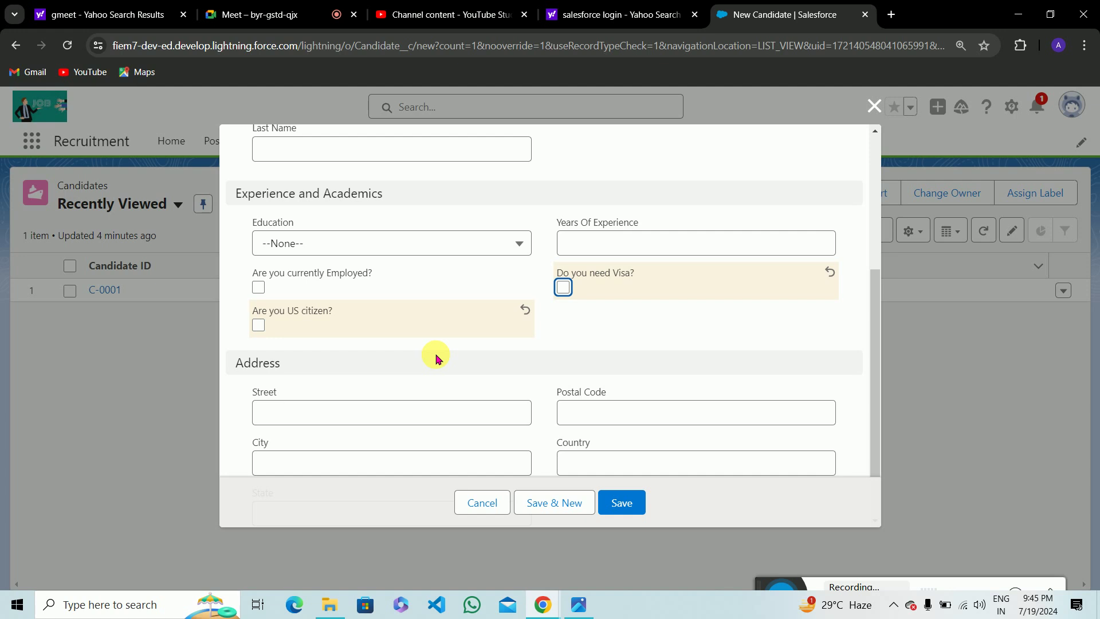
click(874, 107)
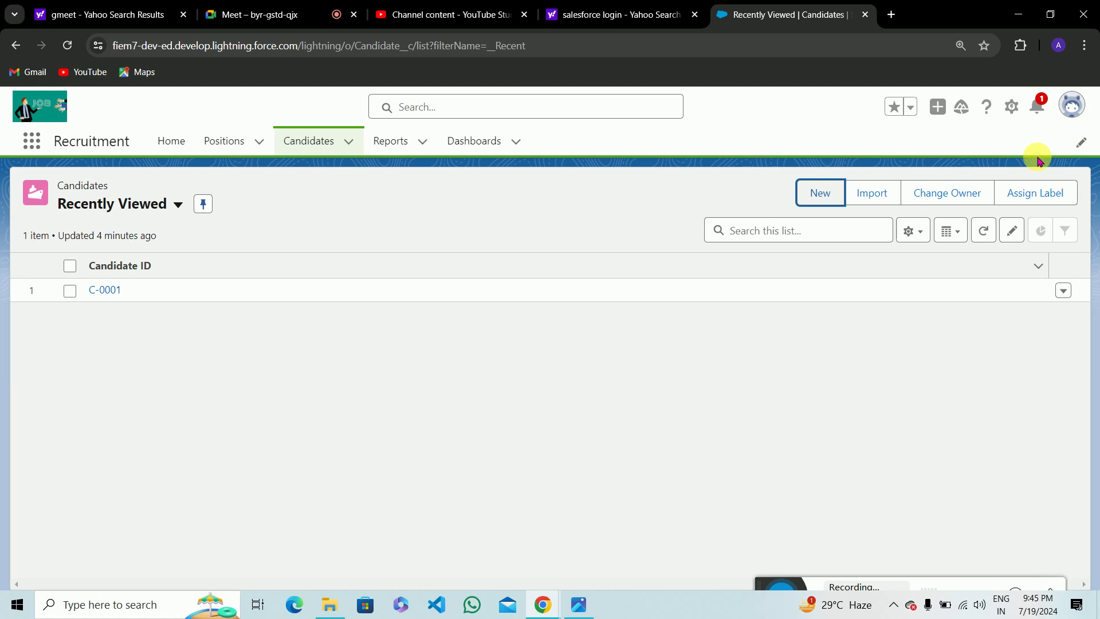
Go through Edit Object to the Candidate object's Validation Rules page in Object Manager.
click(1011, 106)
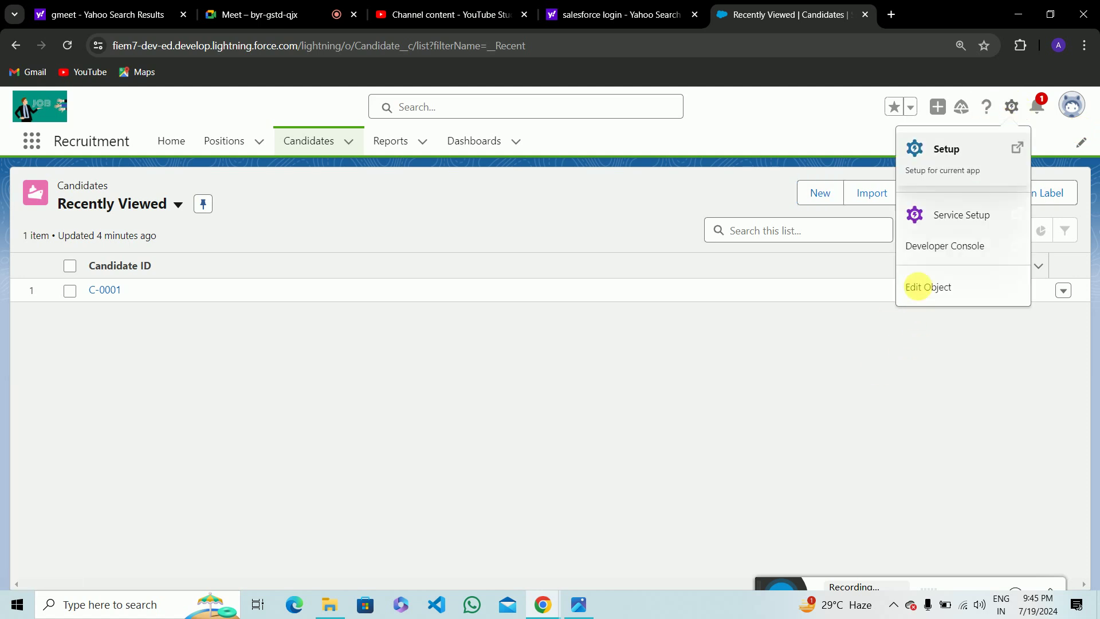
click(917, 287)
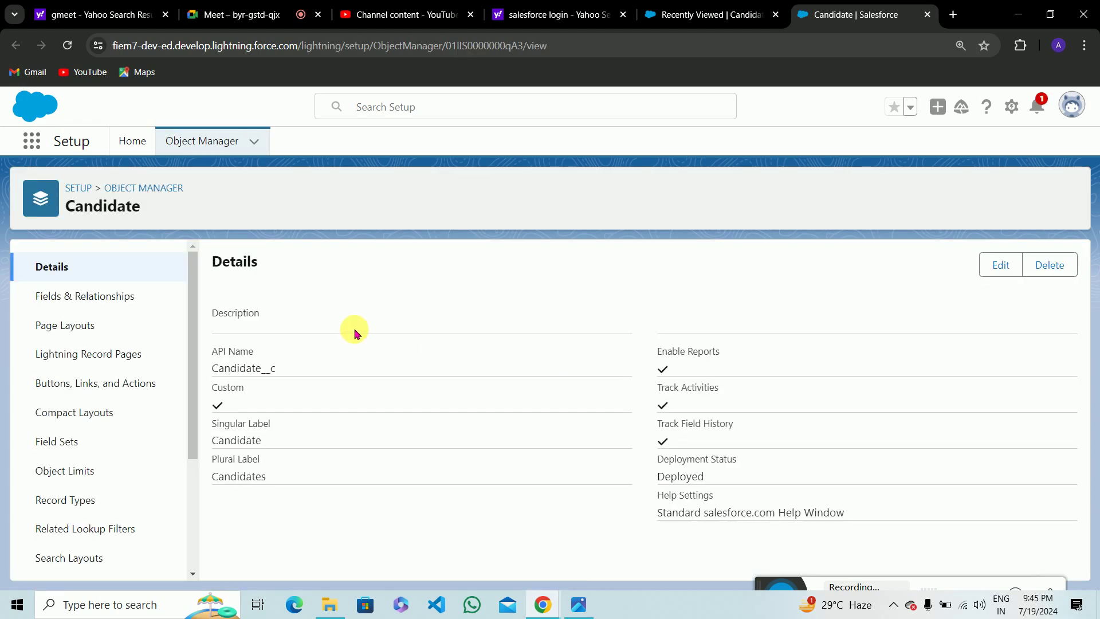
scroll(49, 434, down, 3)
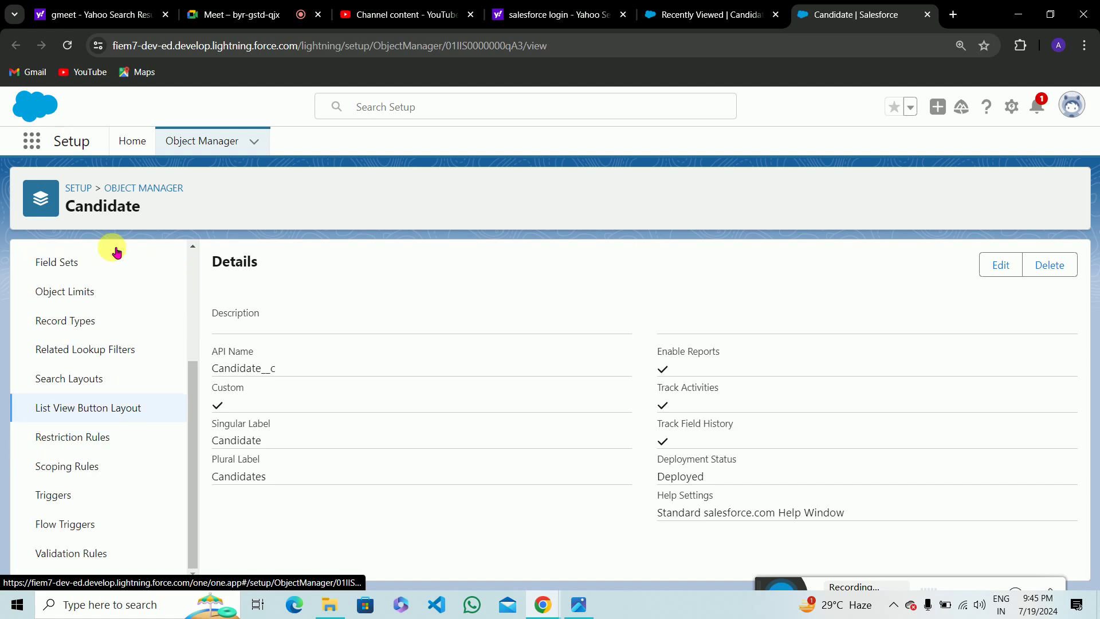
drag(64, 208, 145, 207)
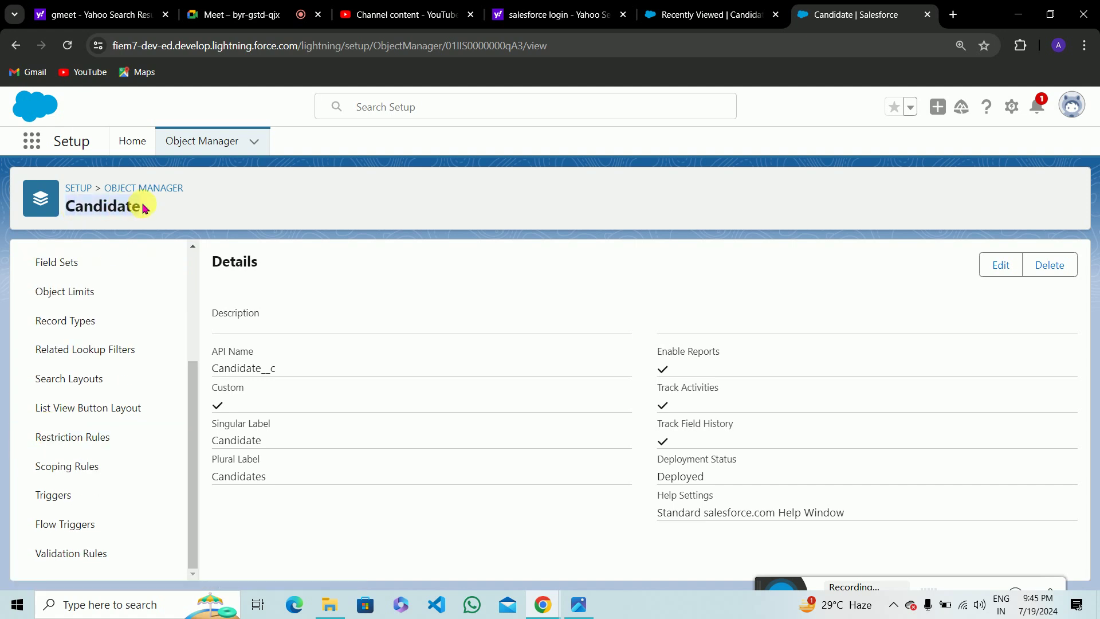
click(74, 563)
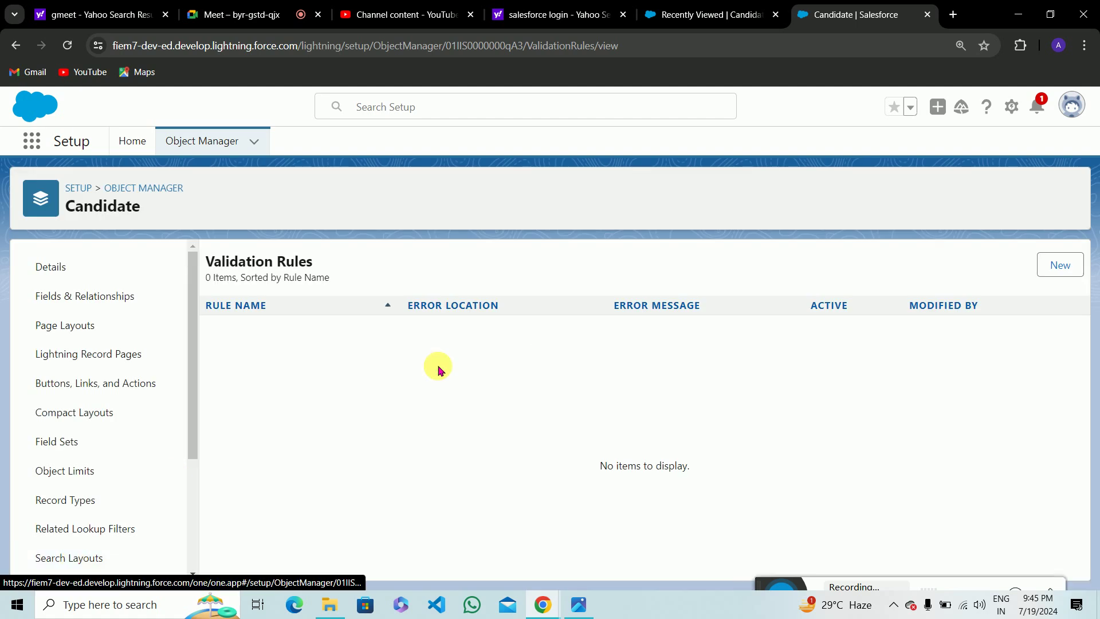
Create a new validation rule and name it 'US citizen or Visa Required'.
click(1064, 265)
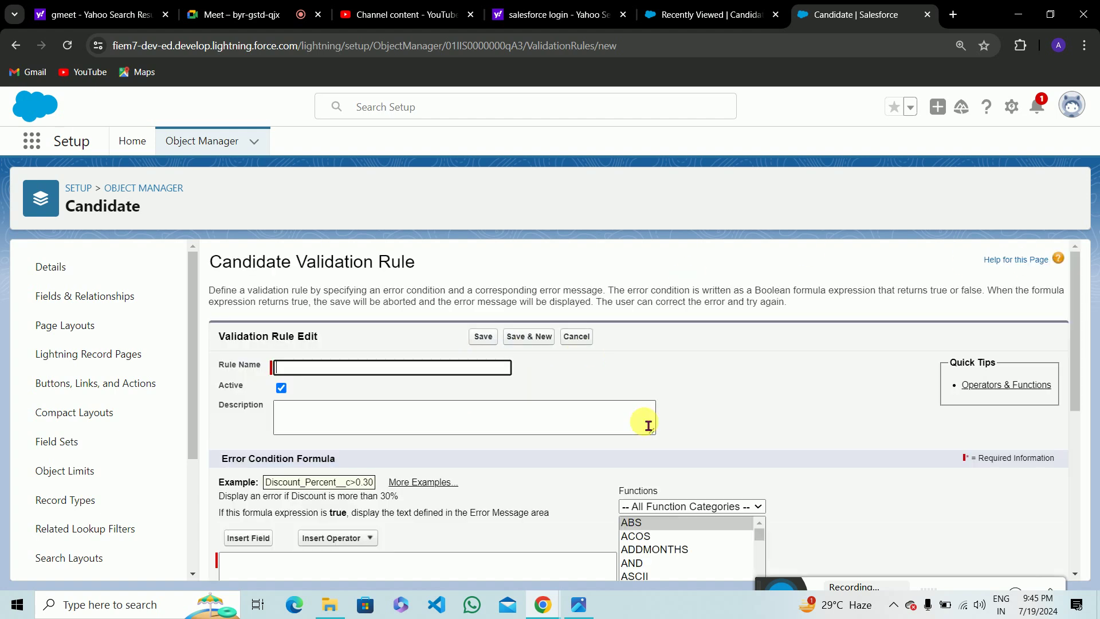
text(US )
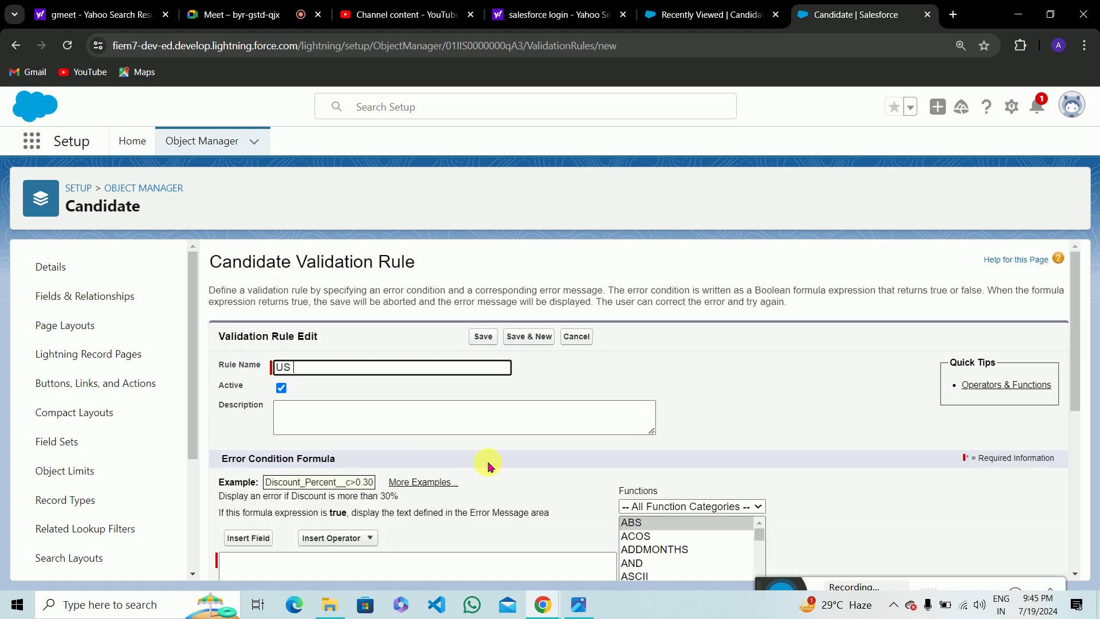
text(citizenor  Visa Re)
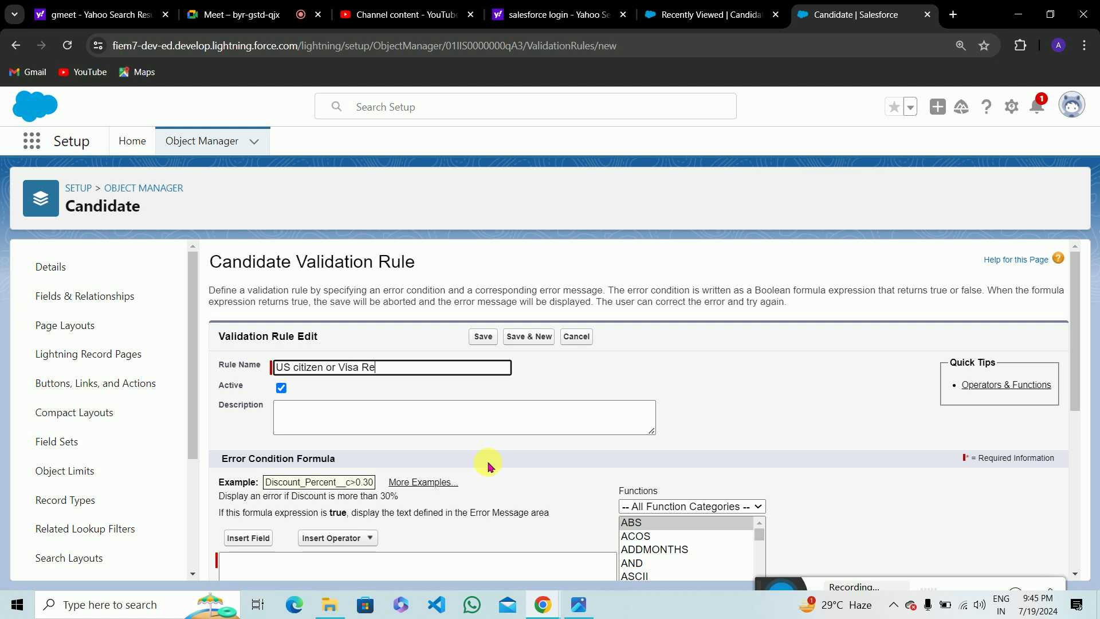
text(quired)
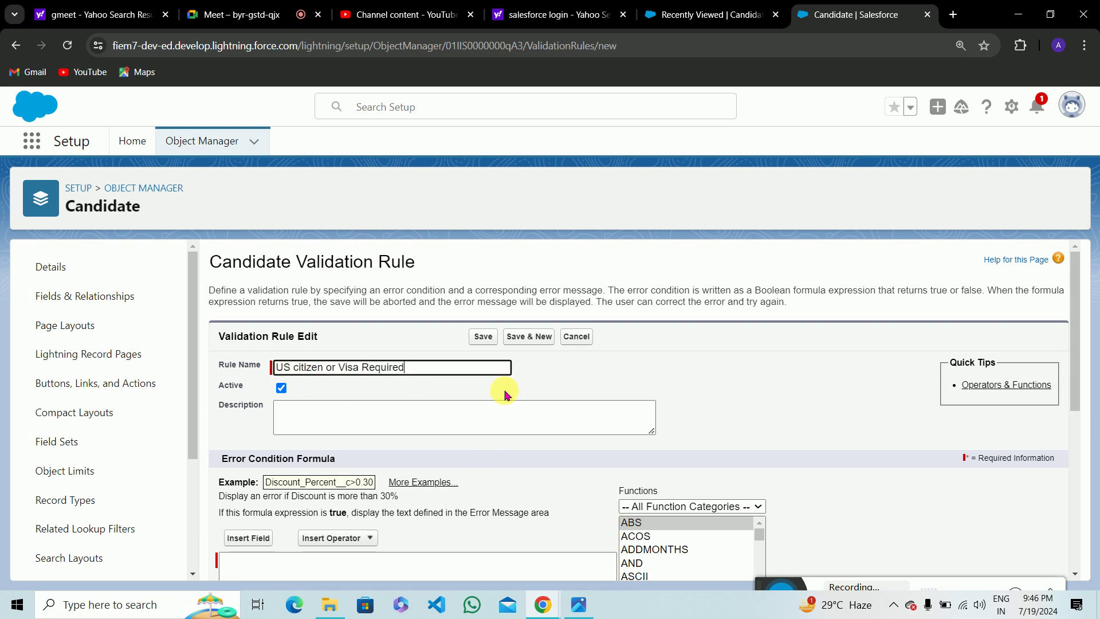
Focus the Error Condition Formula box and select AND in the Functions list.
scroll(463, 414, down, 2)
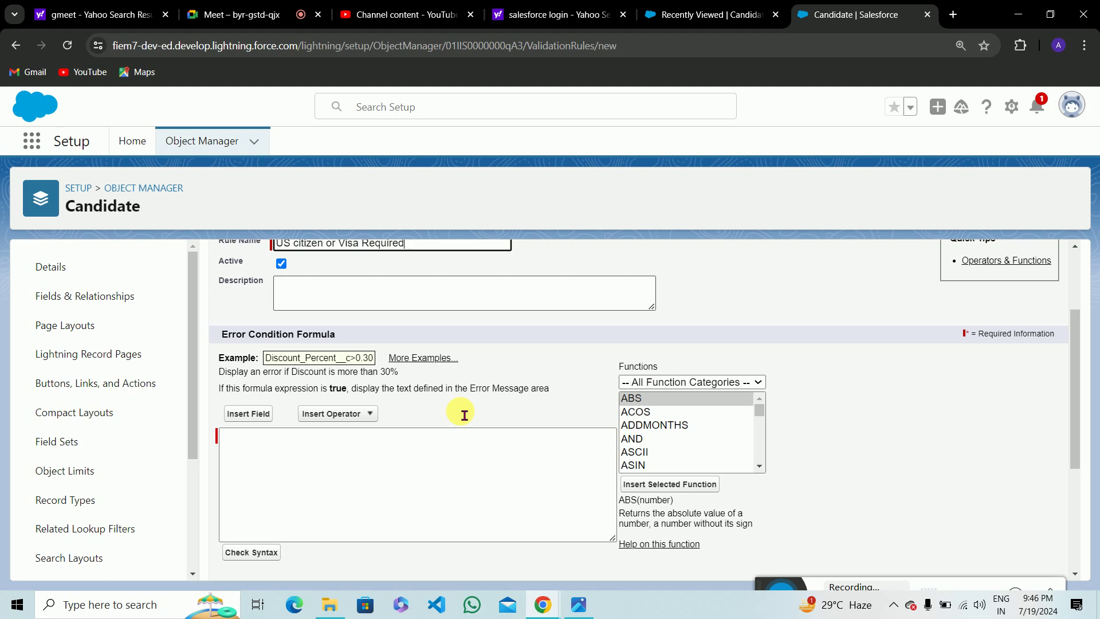
scroll(450, 422, up, 2)
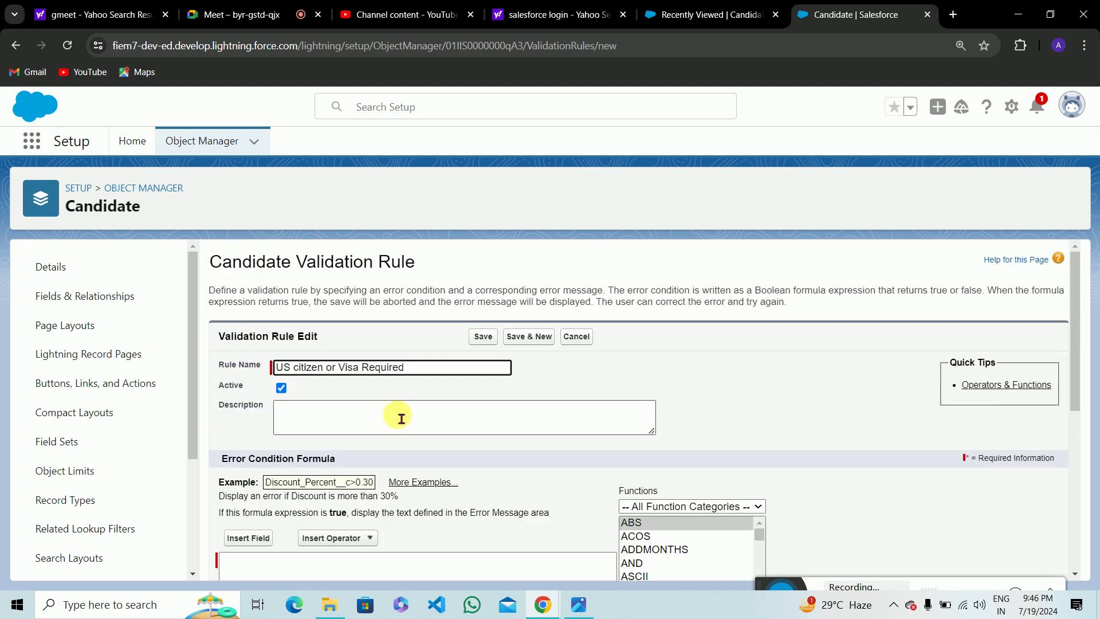
scroll(400, 418, down, 1)
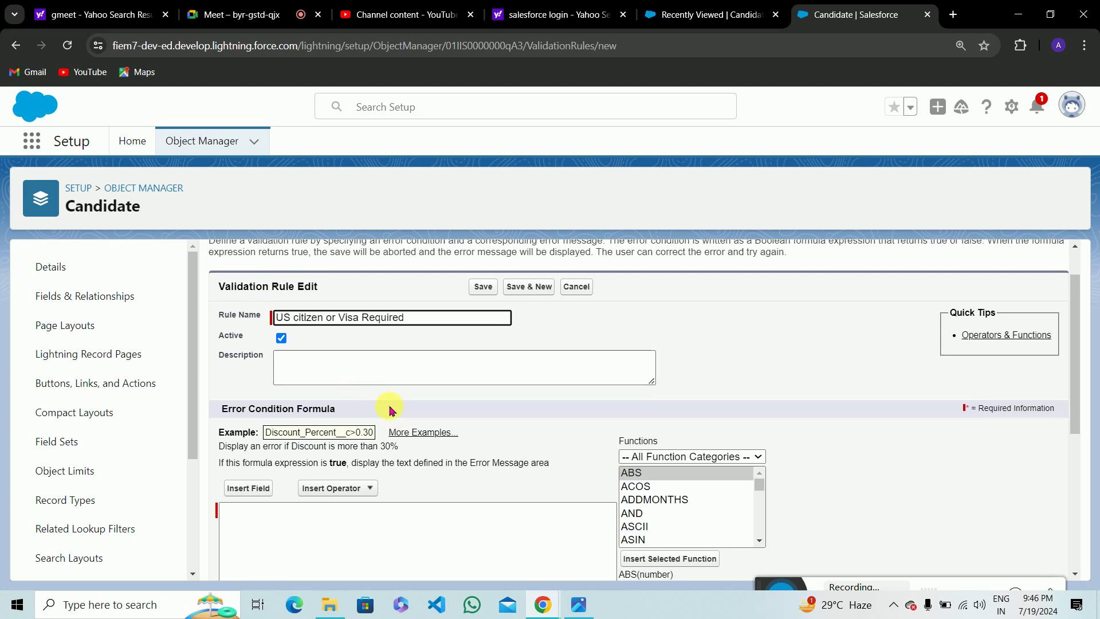
scroll(389, 410, down, 2)
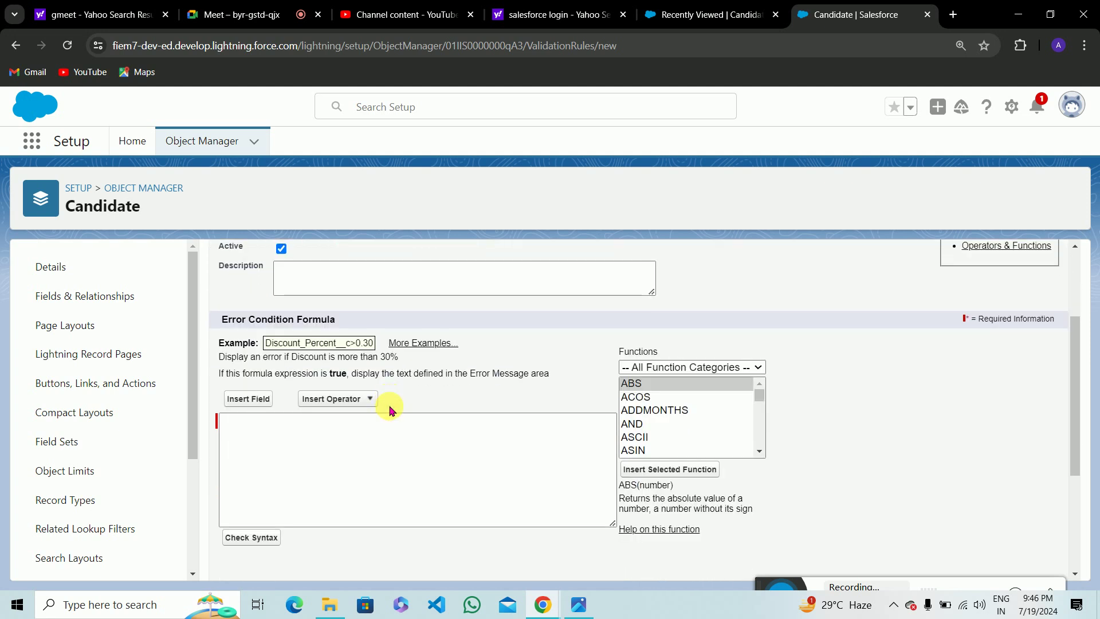
click(503, 443)
scroll(501, 440, up, 2)
scroll(501, 442, down, 2)
scroll(644, 451, down, 2)
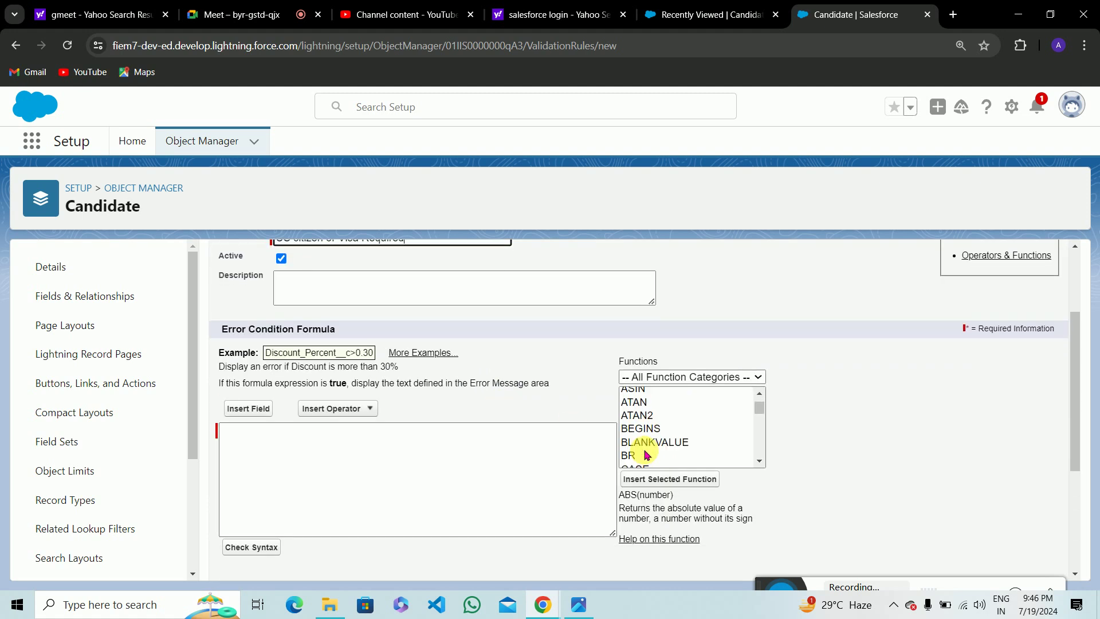
scroll(650, 432, up, 2)
click(626, 438)
Review the AND(logical1,logical2,...) syntax and insert the template into the formula.
scroll(801, 440, down, 1)
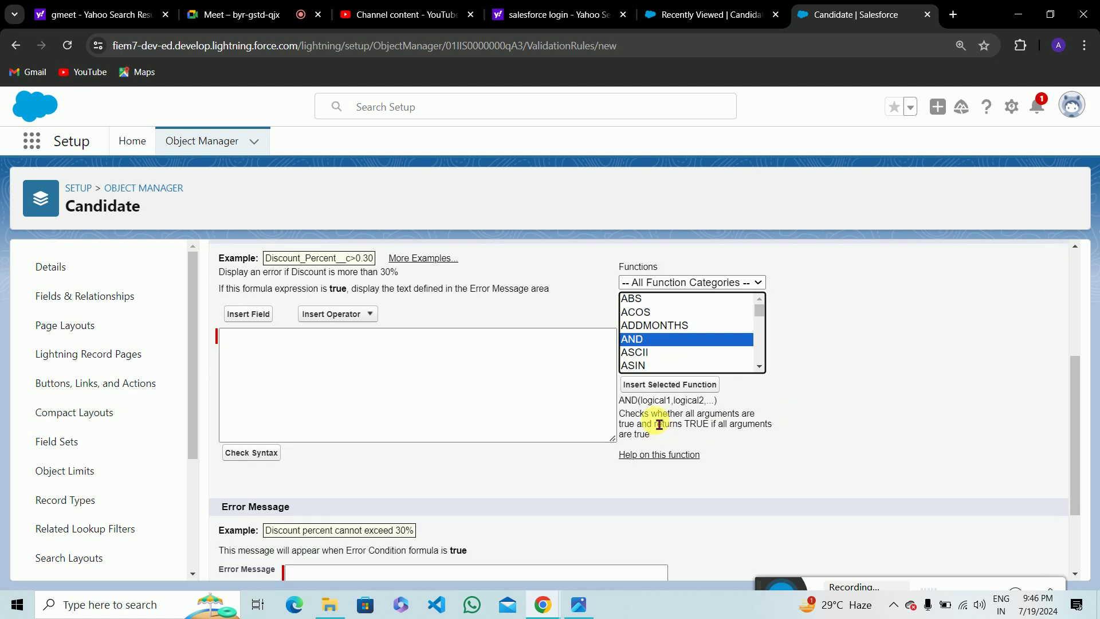
drag(625, 400, 726, 409)
click(726, 410)
drag(619, 413, 777, 429)
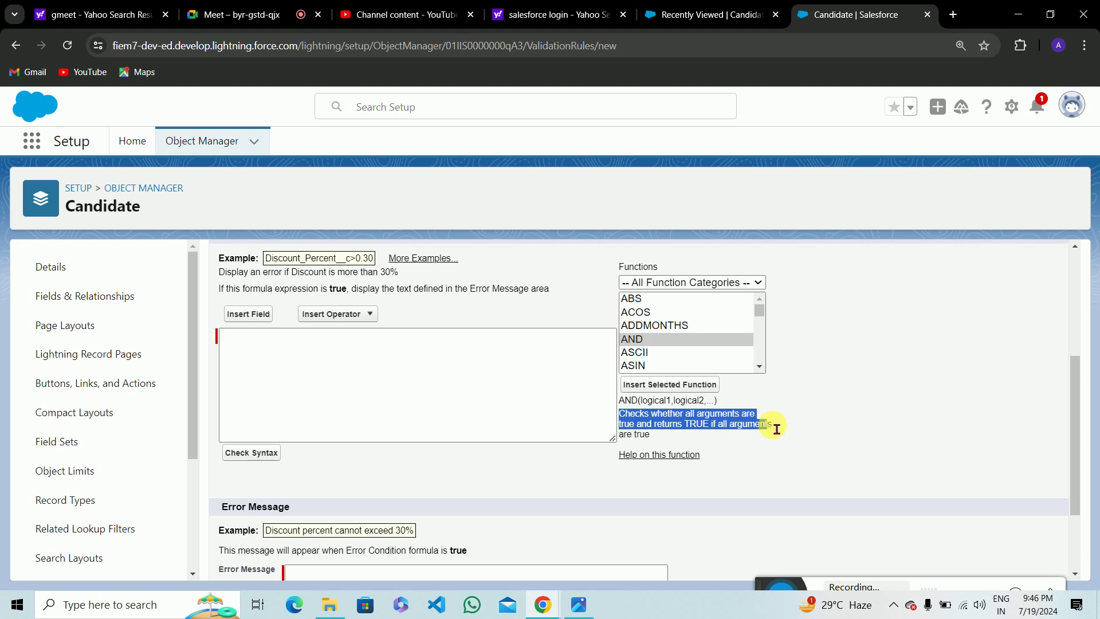
click(776, 430)
drag(642, 402, 714, 412)
click(714, 412)
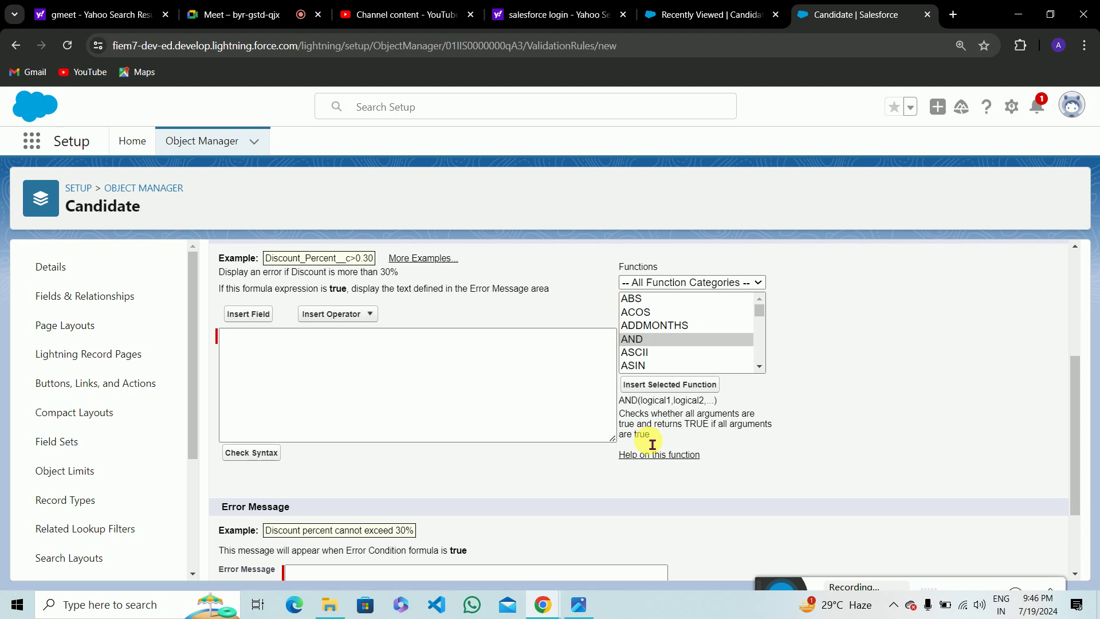
click(439, 407)
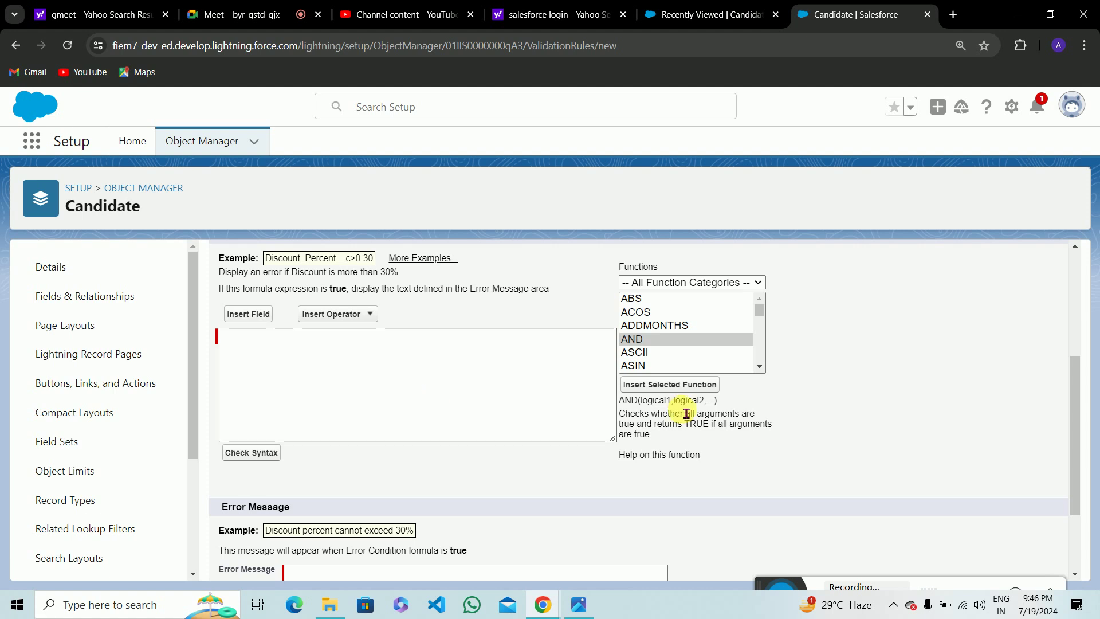
drag(619, 400, 726, 406)
click(727, 405)
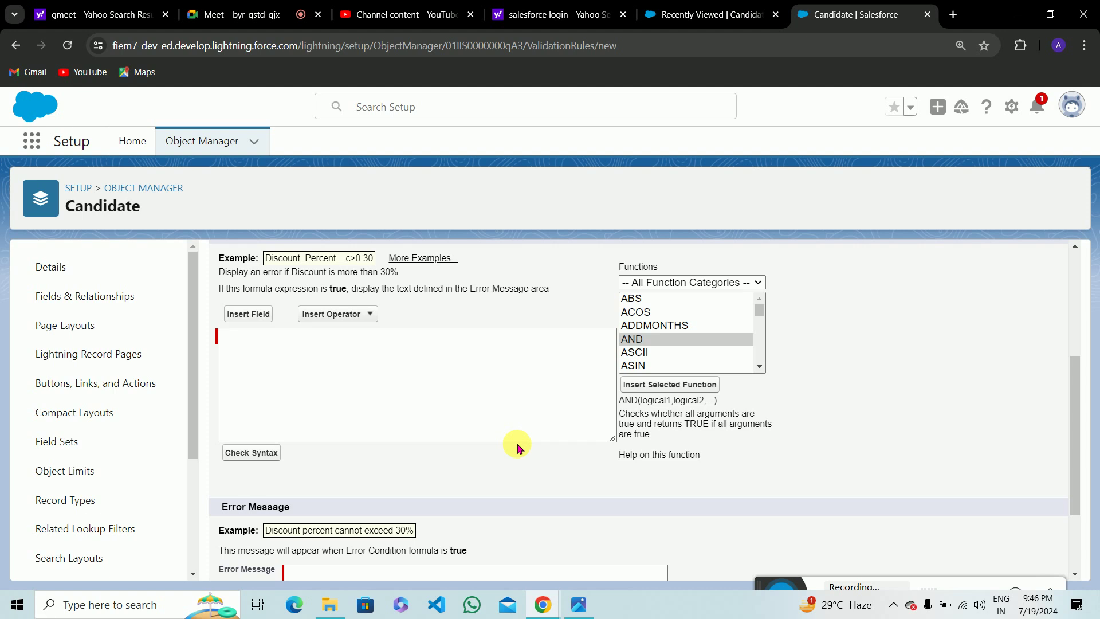
click(657, 392)
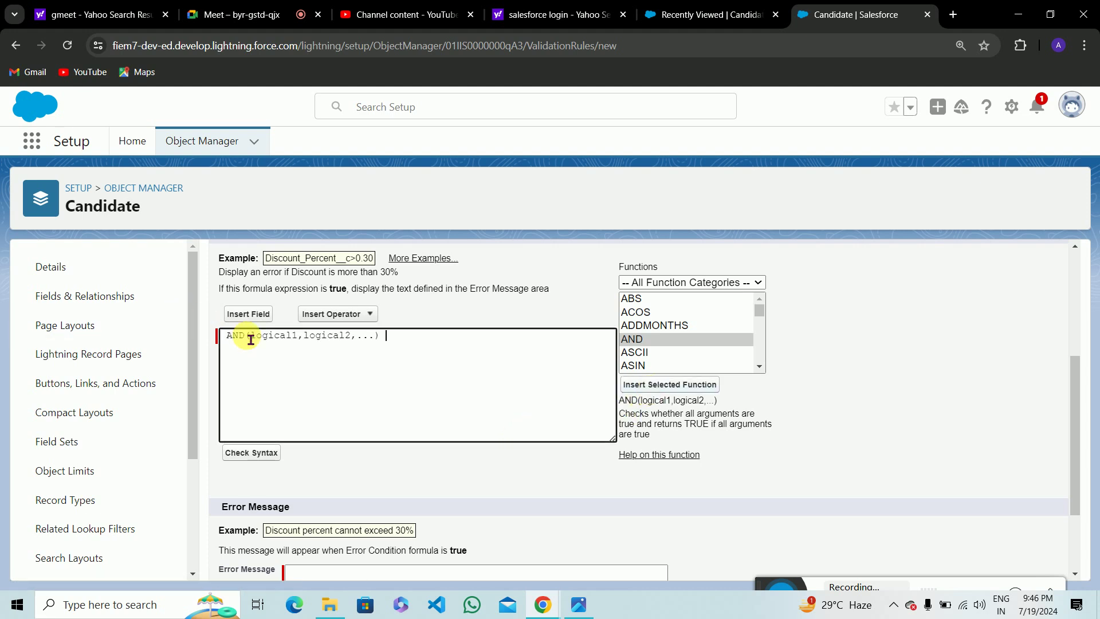
Replace logical1 with the Are_you_US_citizen__c field and delete the leftover placeholders.
drag(251, 341, 305, 347)
key(BackSpace)
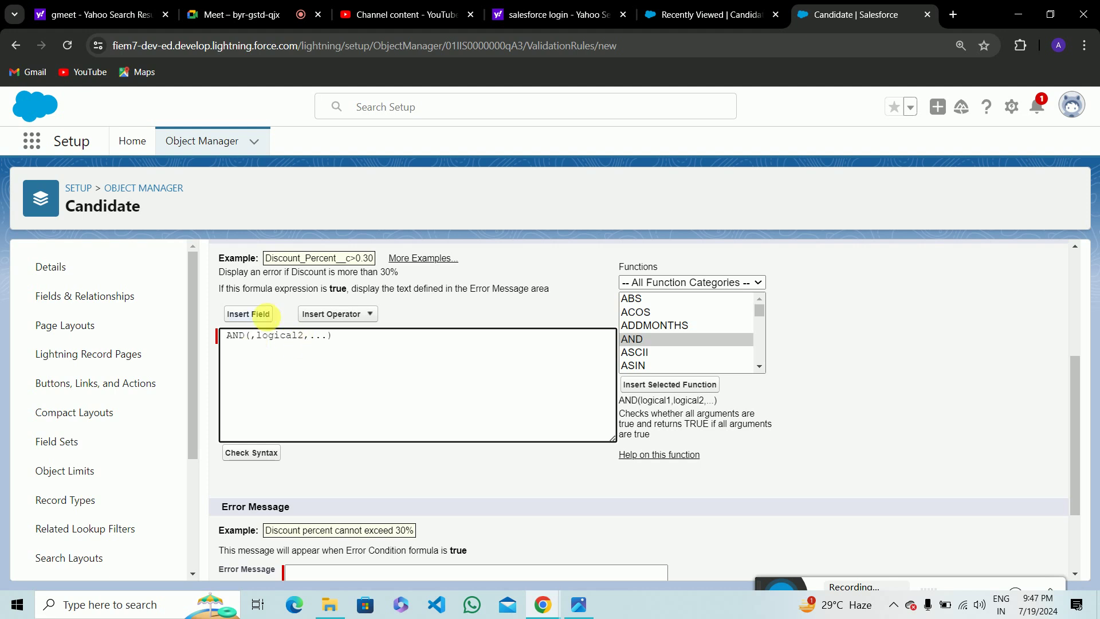
click(251, 314)
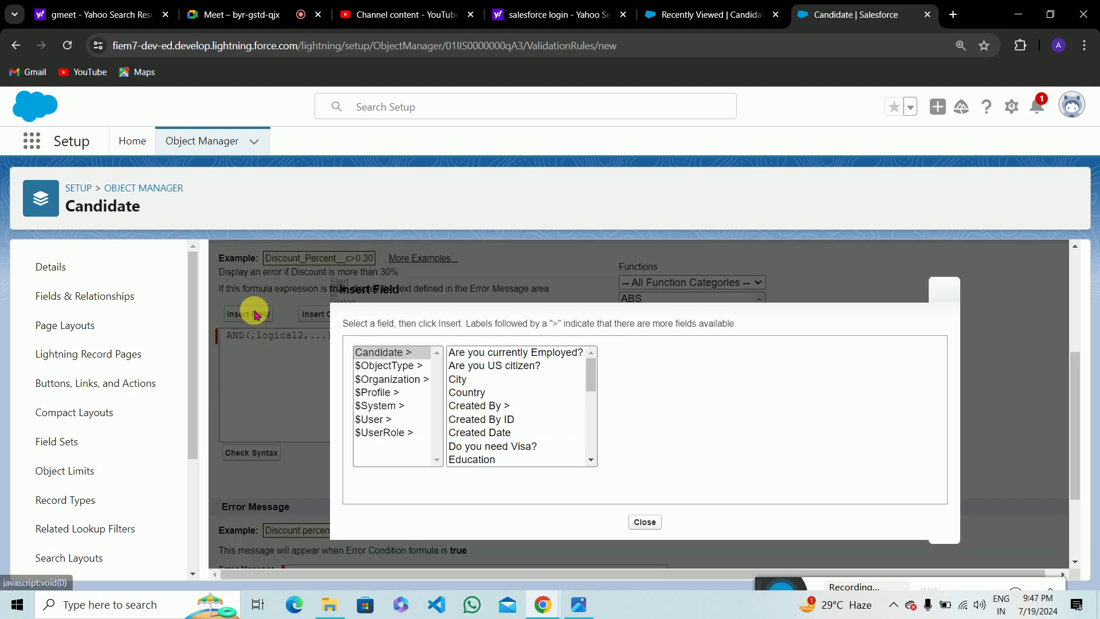
click(527, 366)
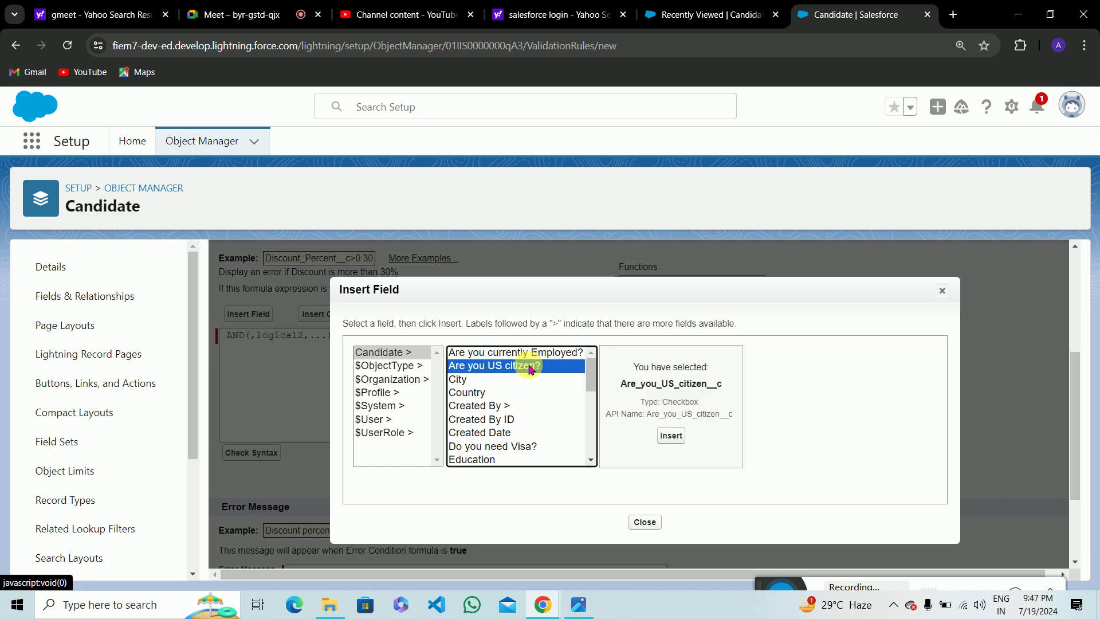
click(671, 435)
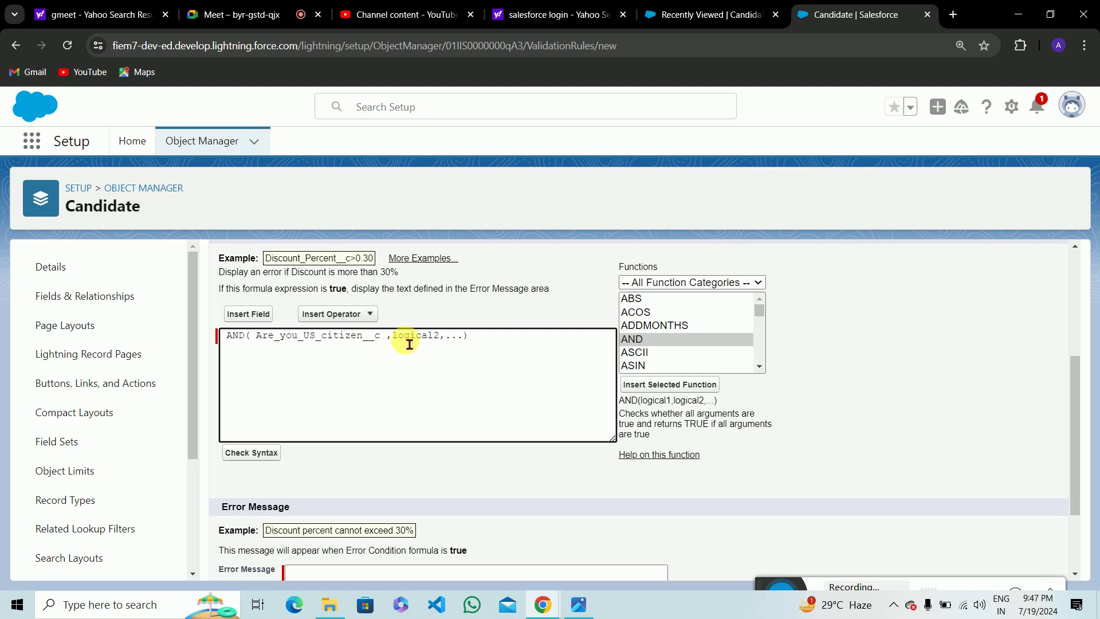
drag(395, 339, 468, 346)
key(BackSpace)
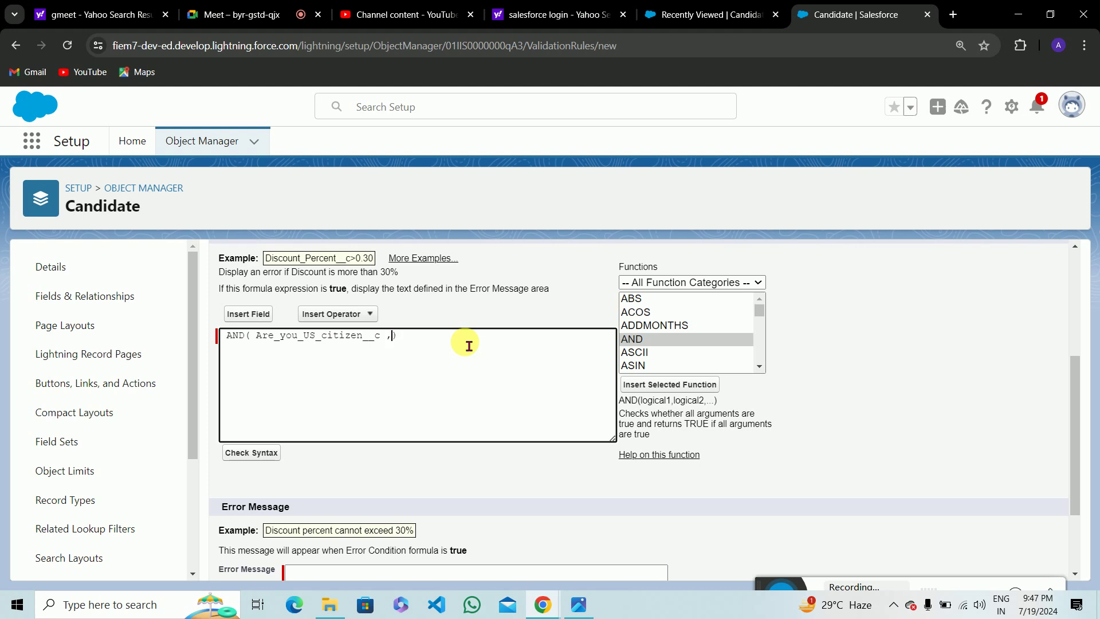
Insert Do_you_need_Visa__c as the second AND argument and remove the extra space.
click(249, 315)
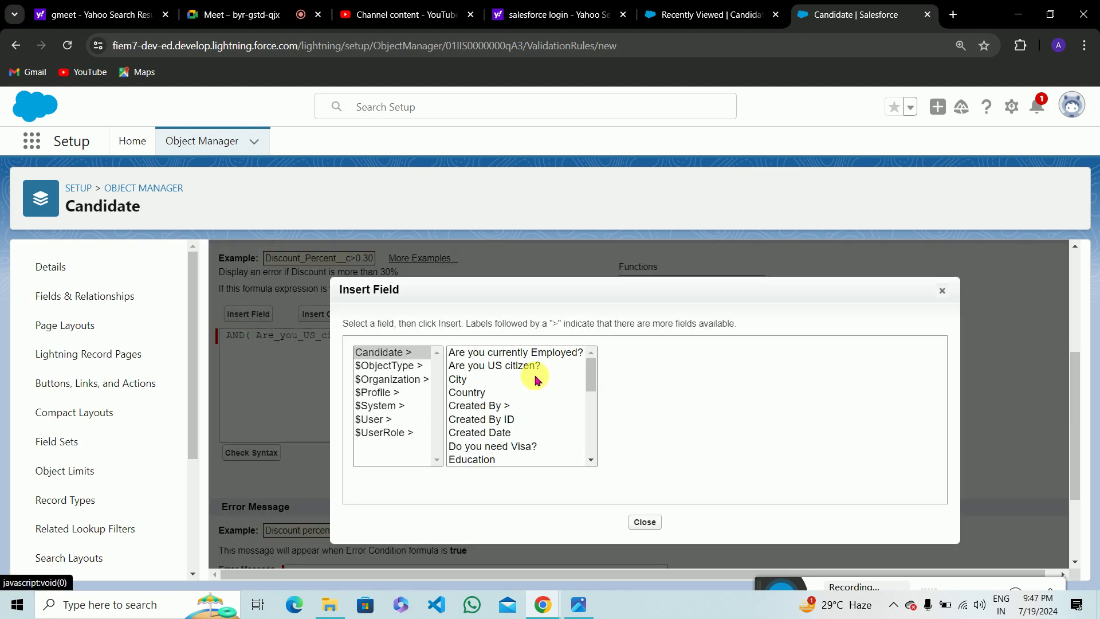
drag(592, 376, 593, 380)
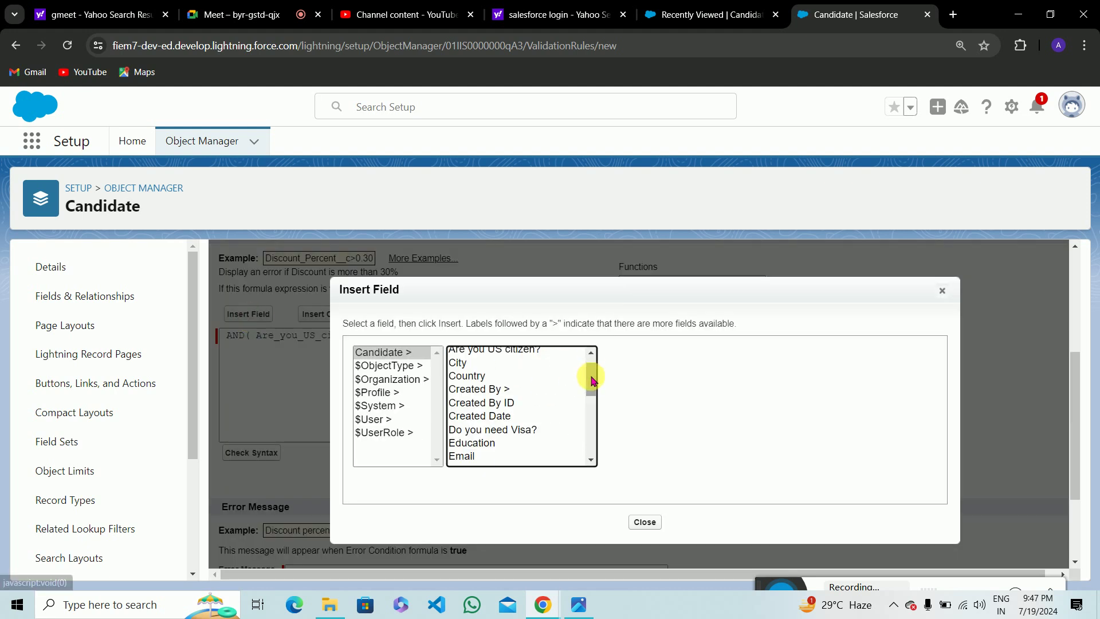
click(522, 430)
click(670, 436)
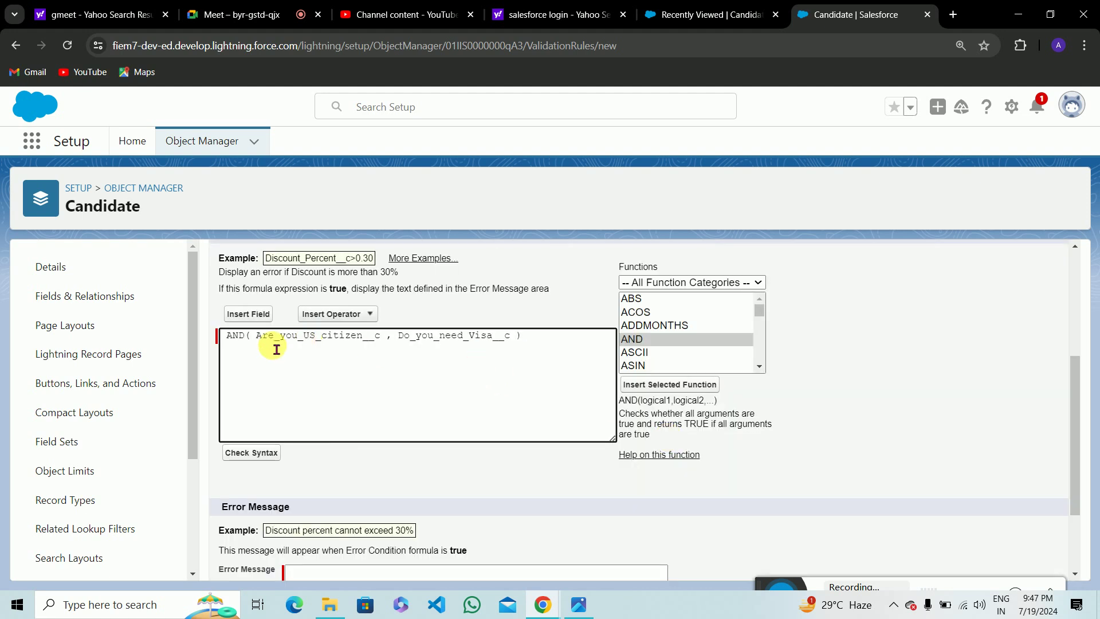
click(259, 341)
key(BackSpace)
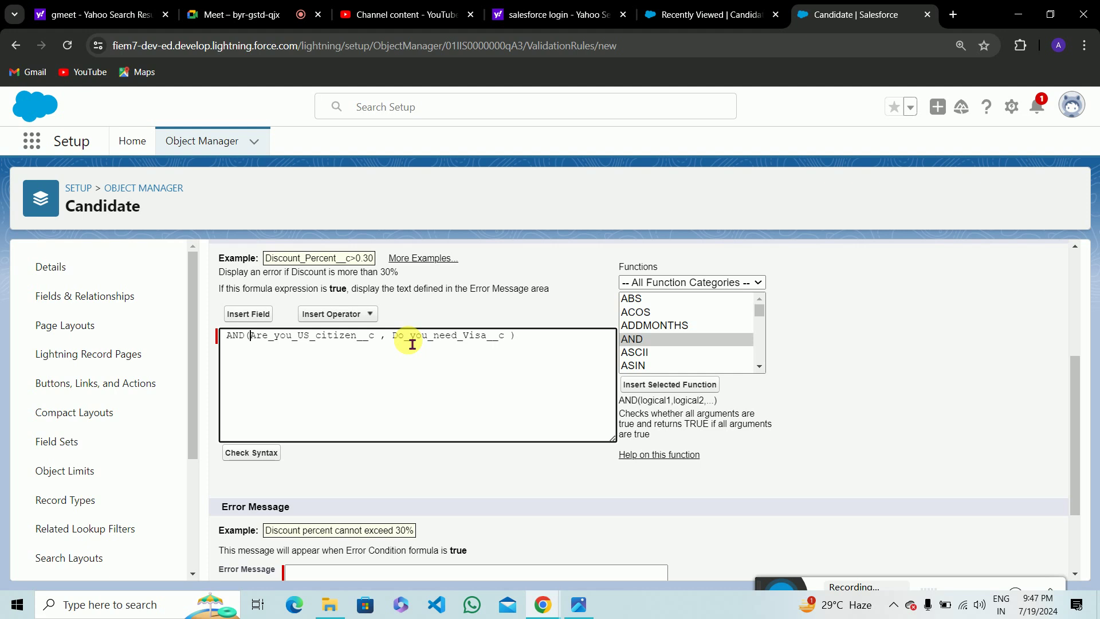
drag(250, 338, 507, 352)
click(507, 352)
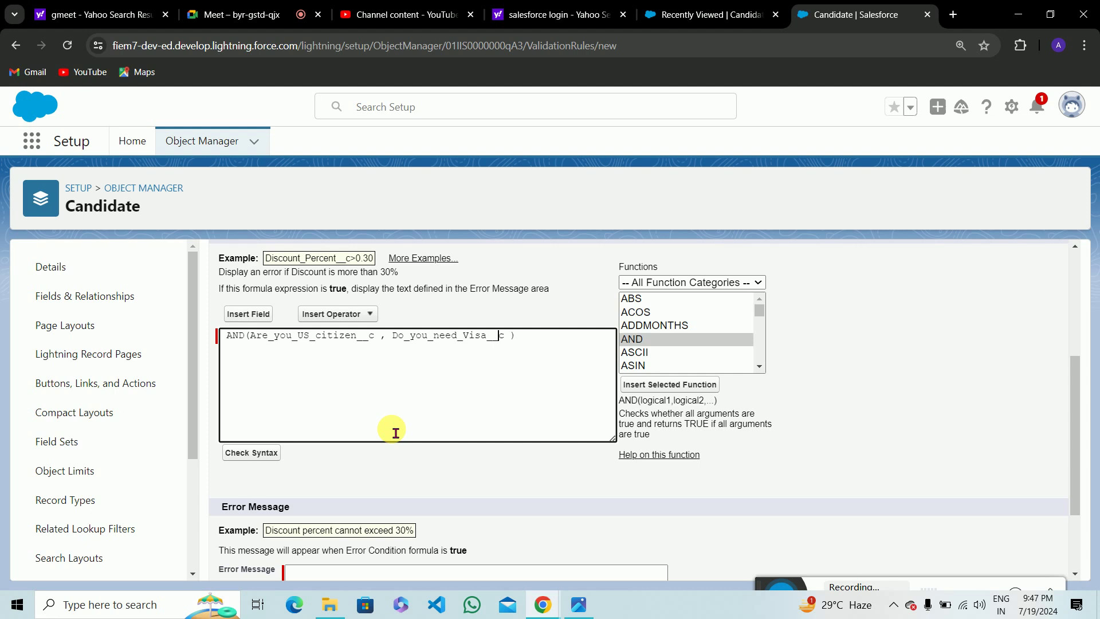
Begin the error message with 'If you are'.
scroll(307, 466, down, 2)
click(310, 471)
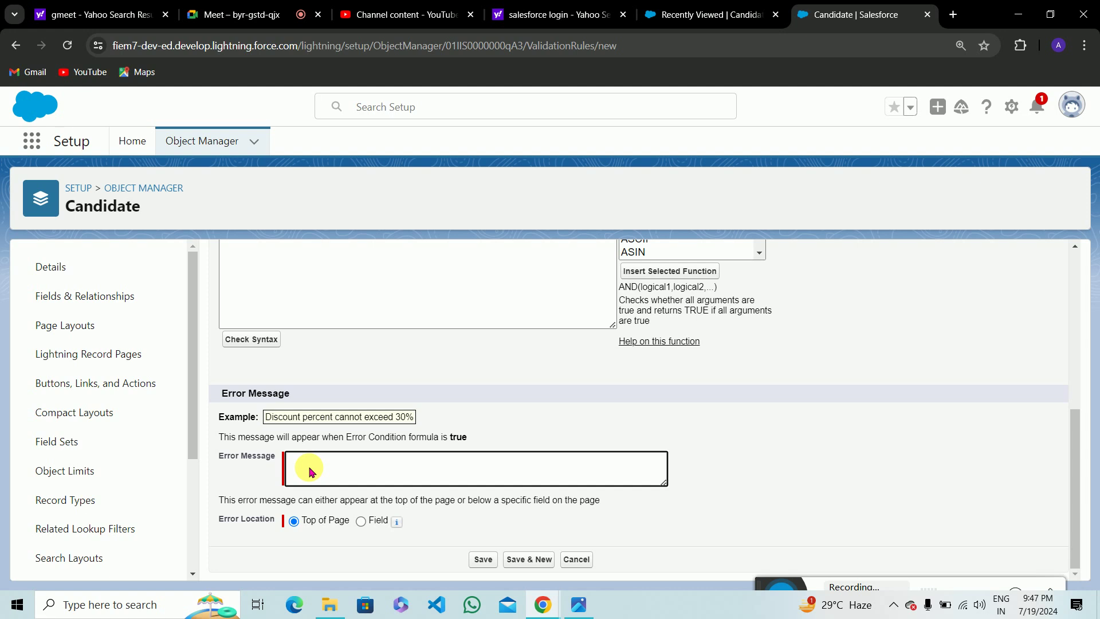
text(If you are)
Complete the error message: 'If you are US citizen then visa required is not allowed and vice versa'.
text(US citizen)
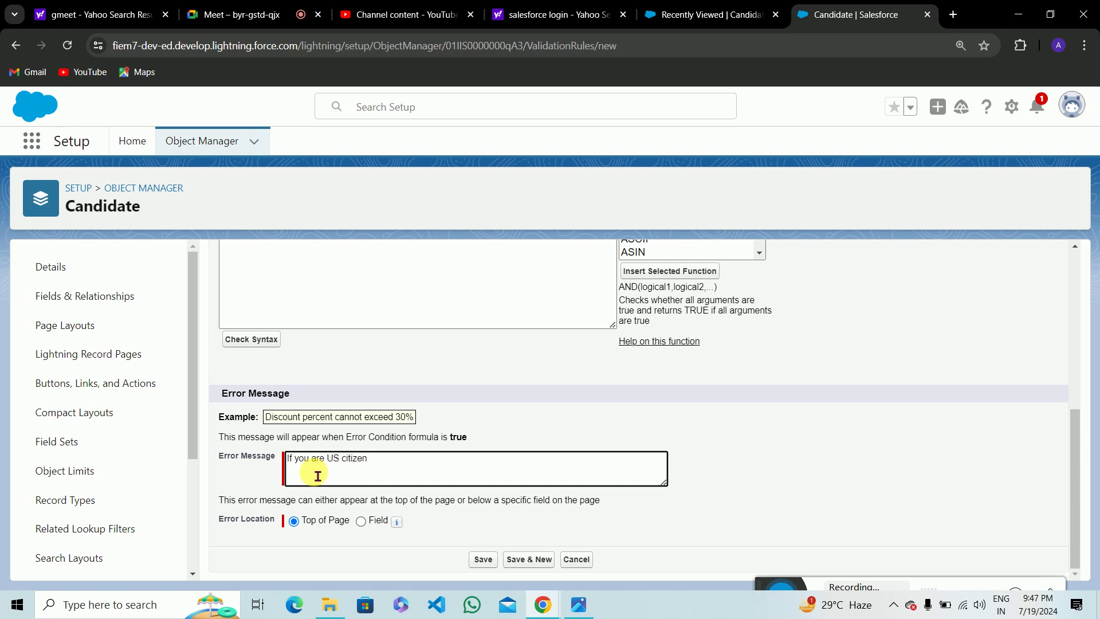
text( then visa required is not allowed )
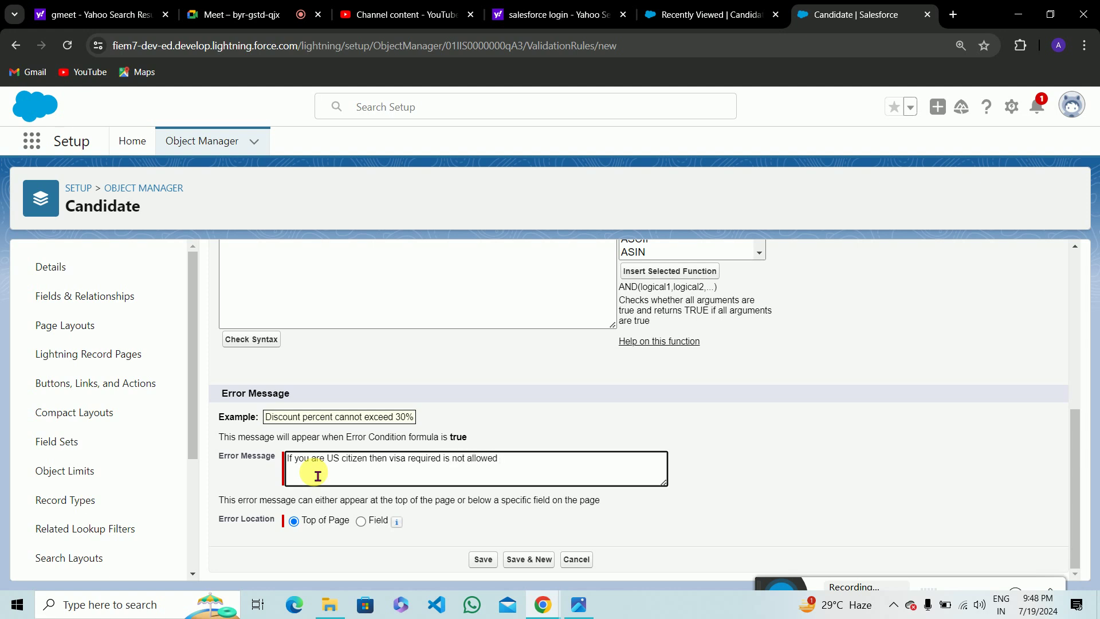
text(and vice versa)
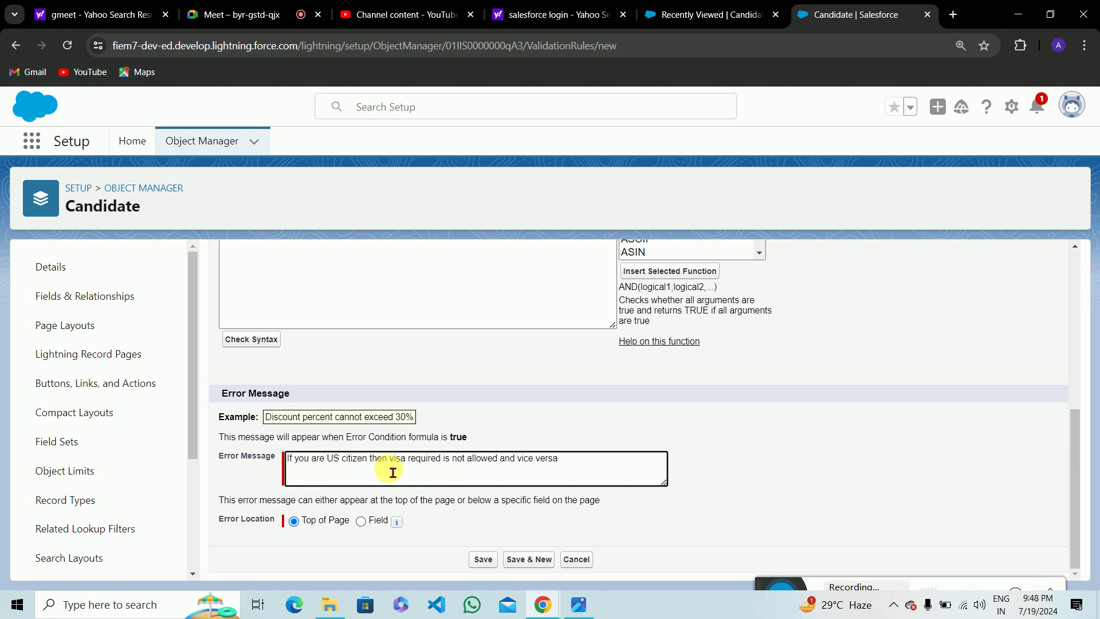
click(389, 467)
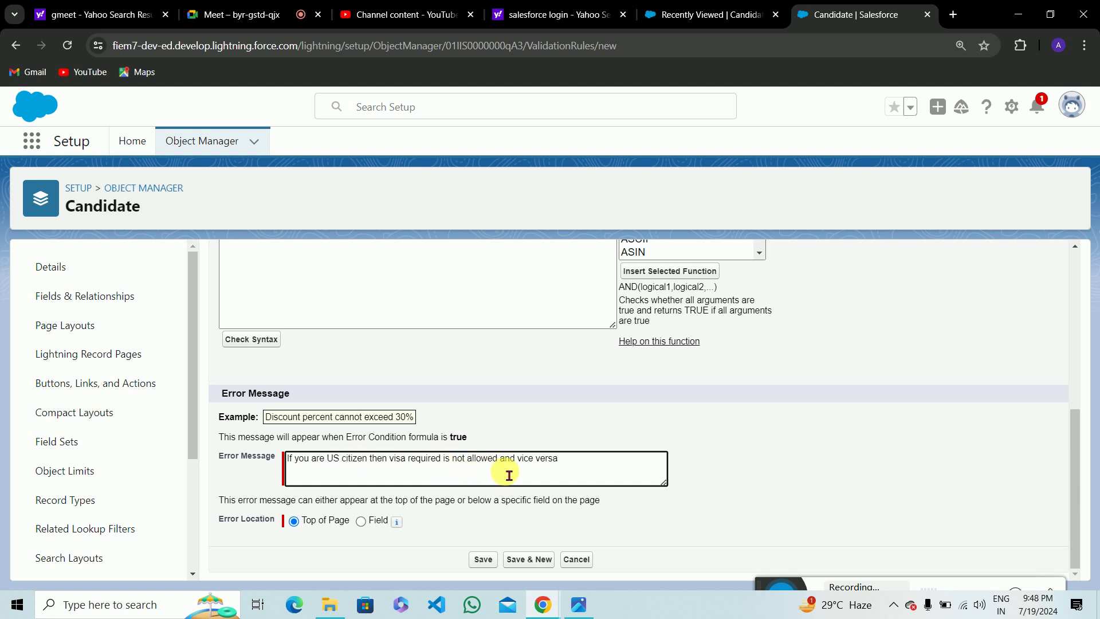
Look over the rule form, then switch to the Recently Viewed Candidates tab showing C-0001.
scroll(509, 476, up, 3)
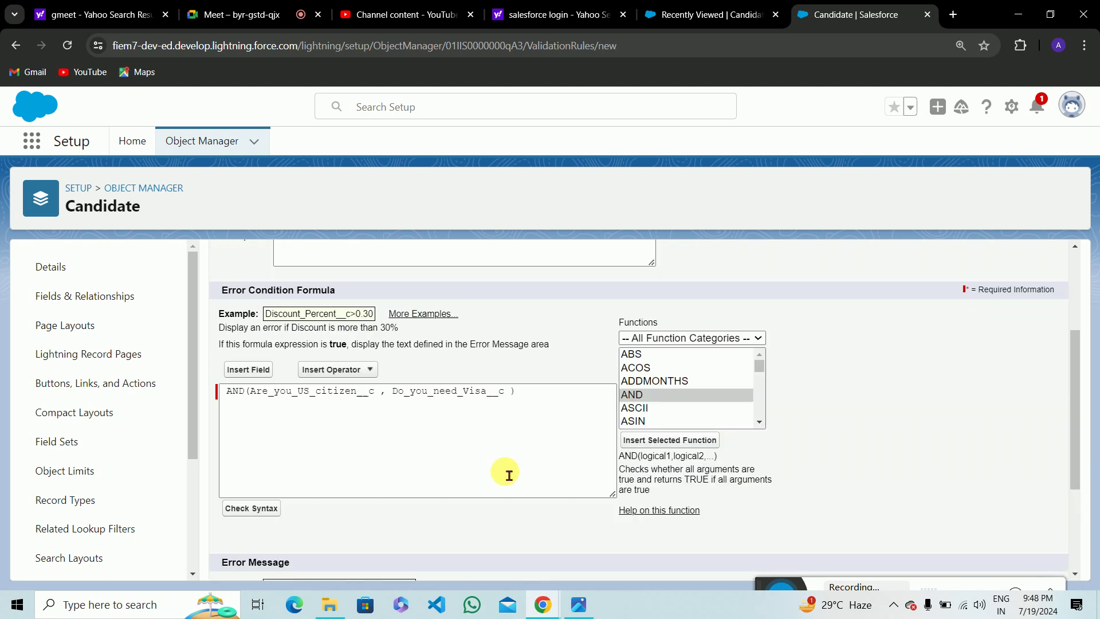
scroll(509, 475, up, 3)
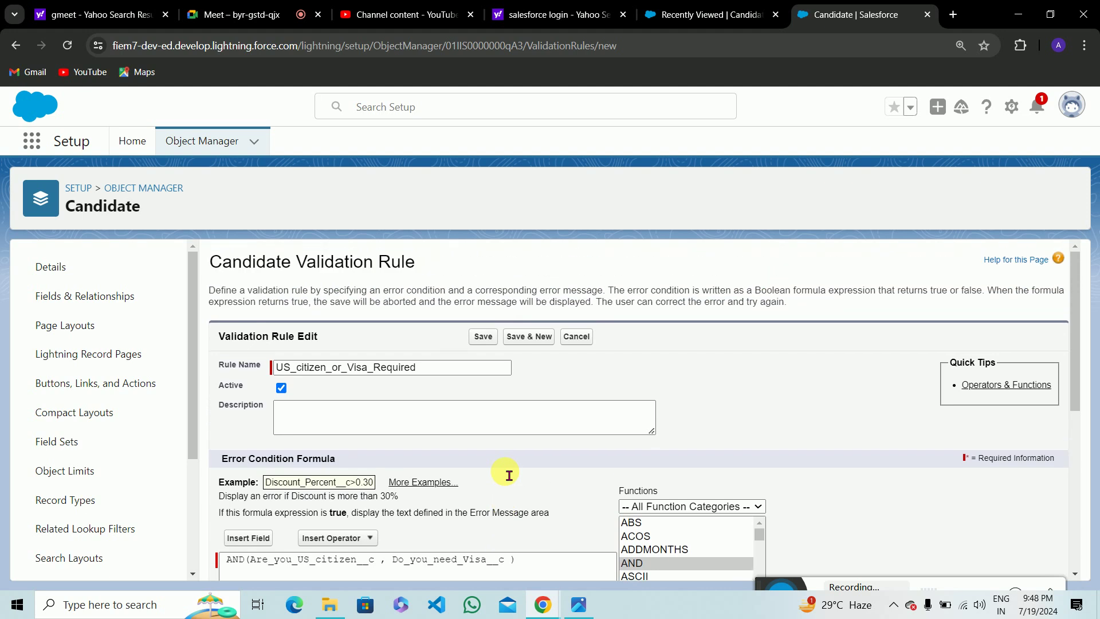
scroll(509, 476, down, 3)
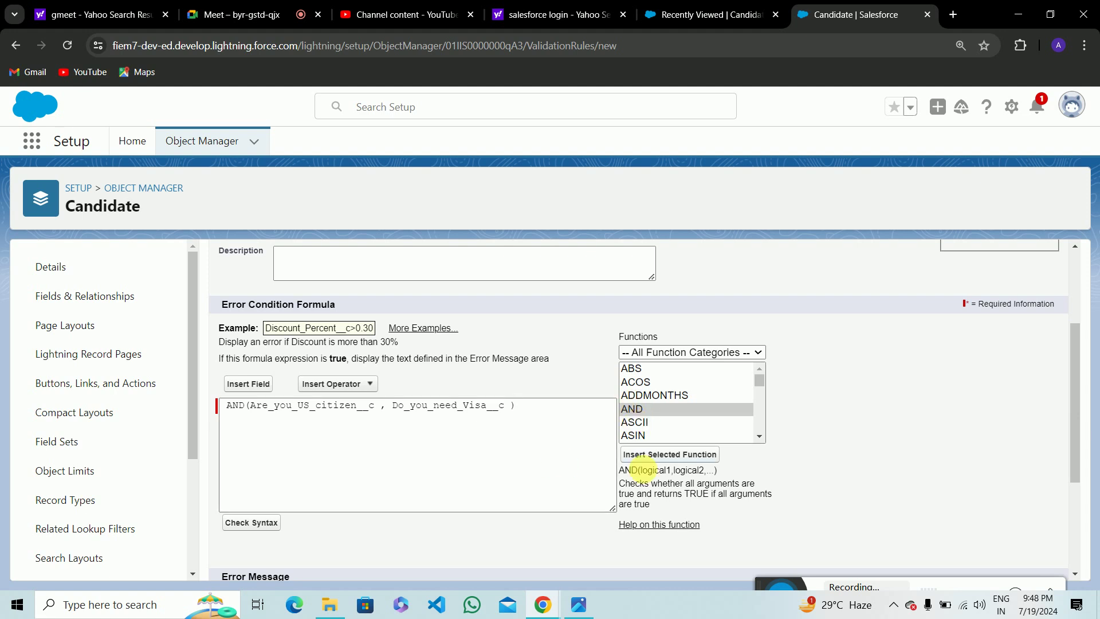
drag(652, 478, 714, 475)
click(723, 480)
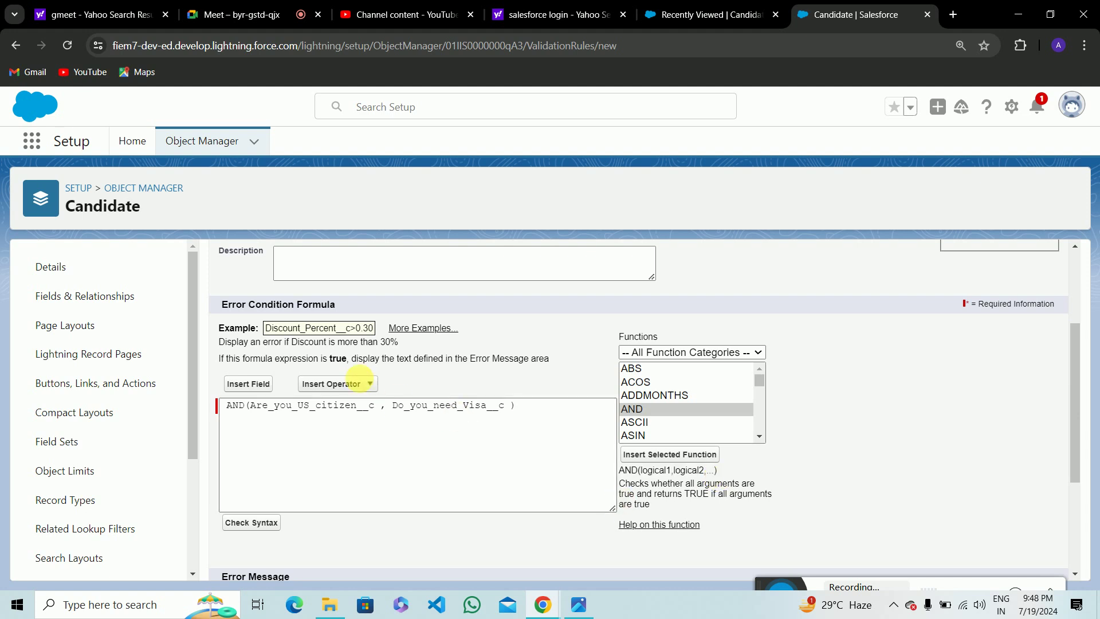
click(681, 5)
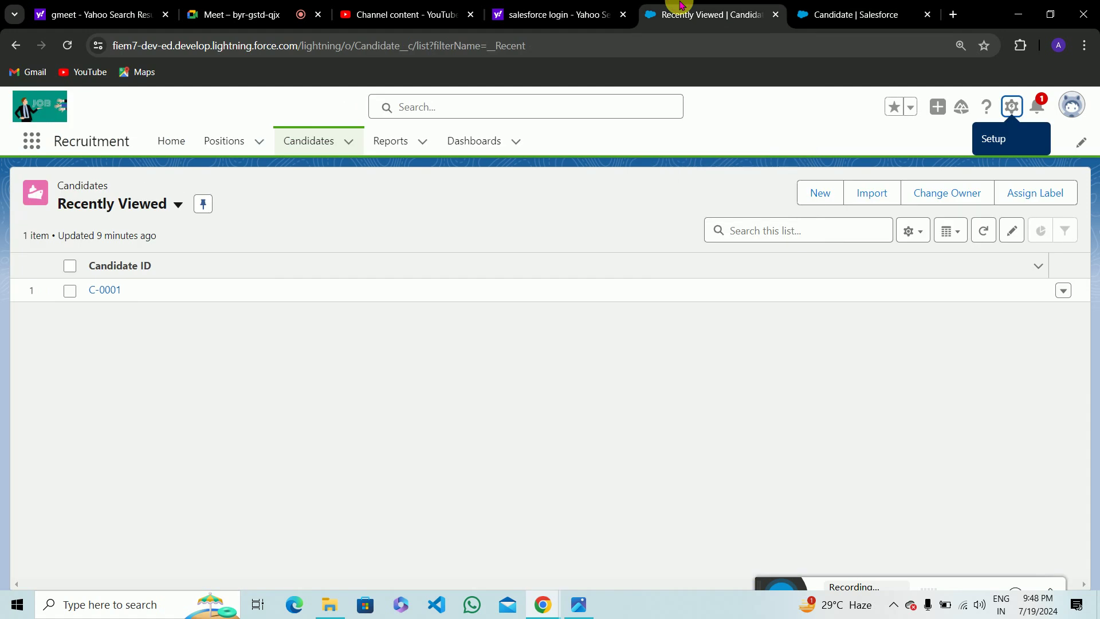
Start a new Candidate record from the Recently Viewed Candidates list.
click(864, 6)
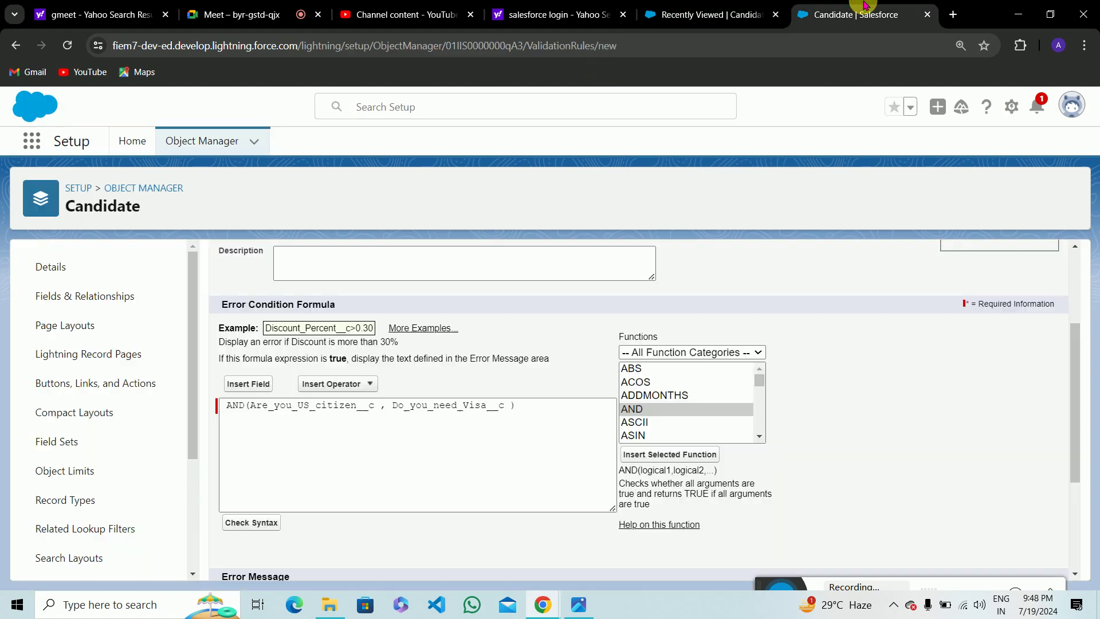
click(733, 5)
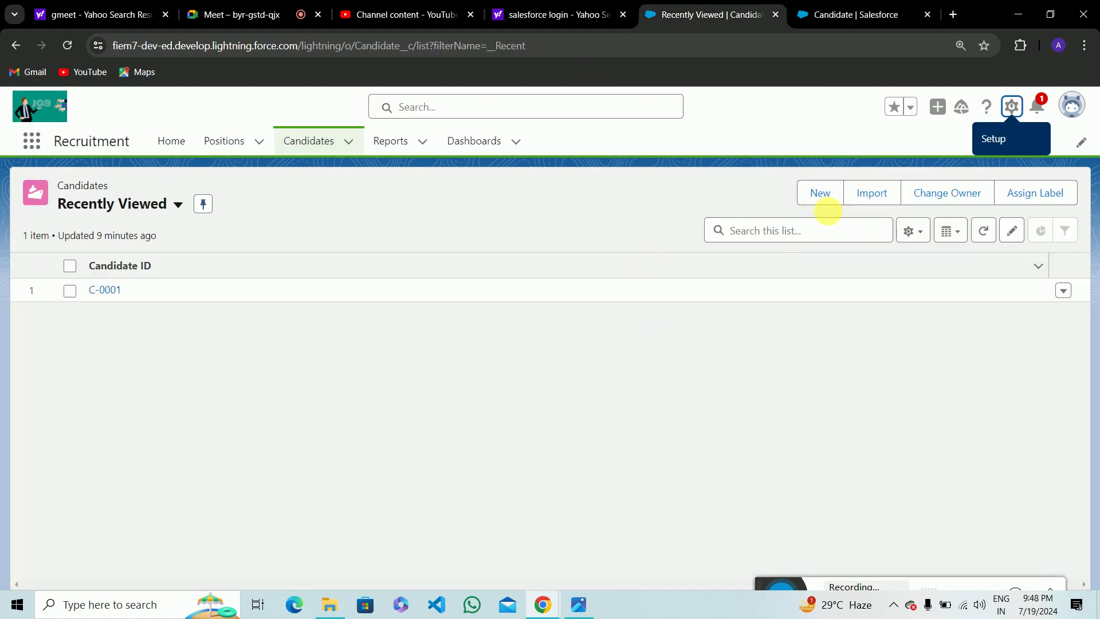
click(820, 195)
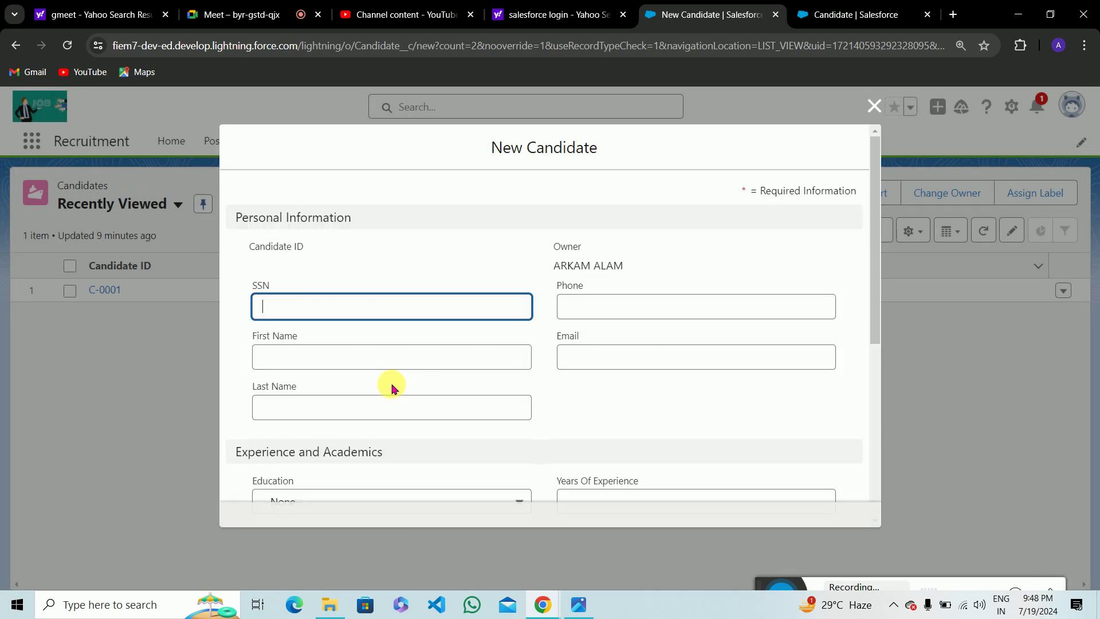
scroll(475, 421, down, 5)
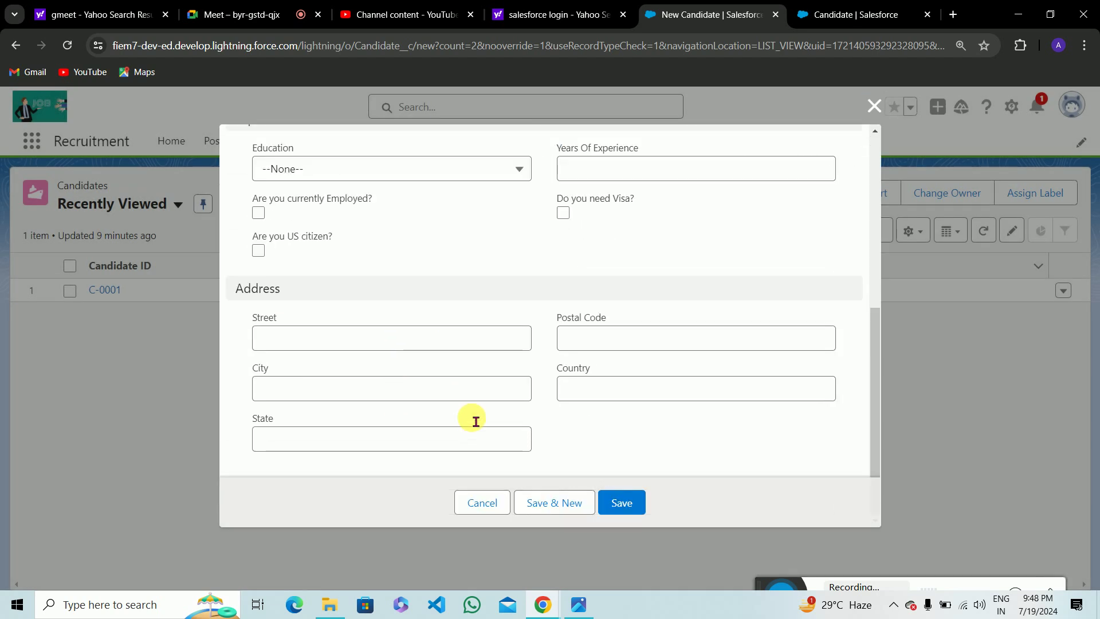
scroll(474, 420, up, 2)
Tick both 'Are you US citizen?' and 'Do you need Visa?' on the new candidate, then return to the rule.
click(257, 346)
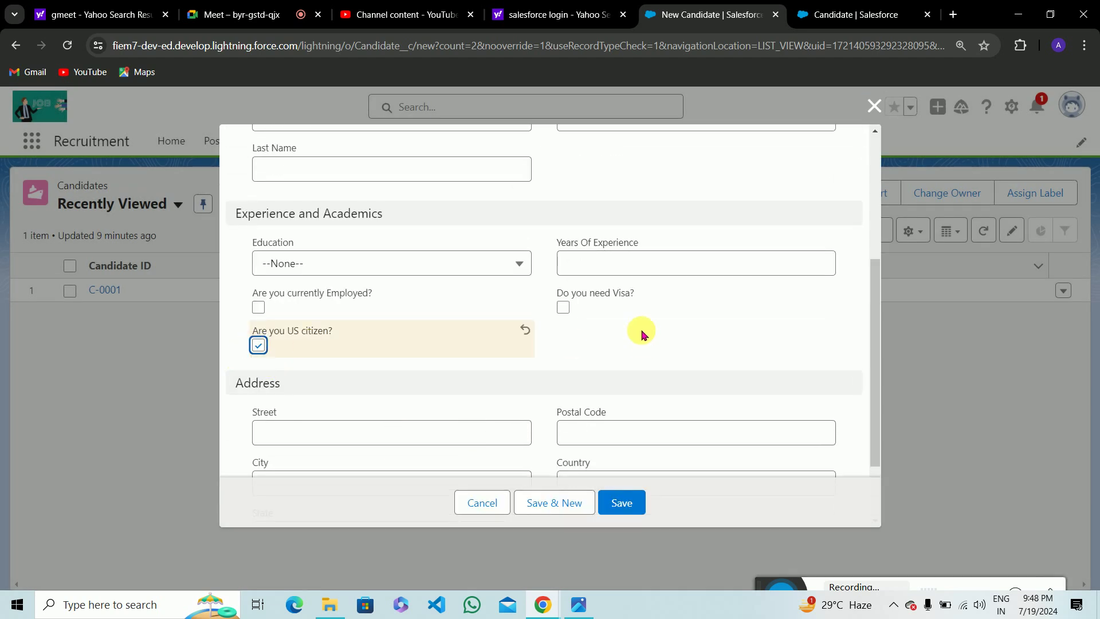
click(563, 309)
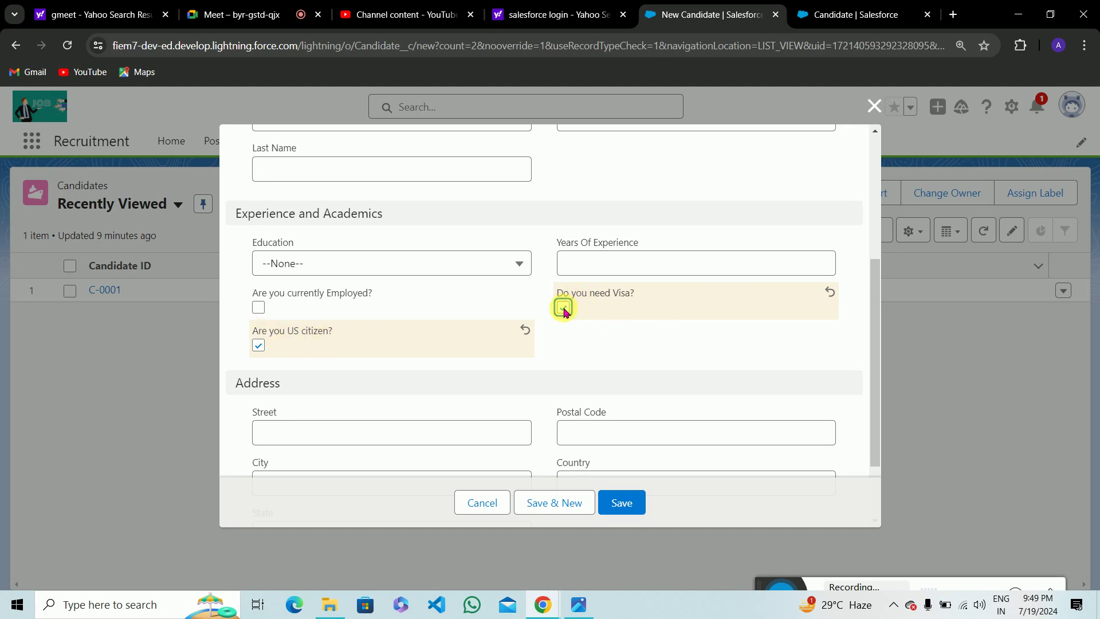
click(259, 345)
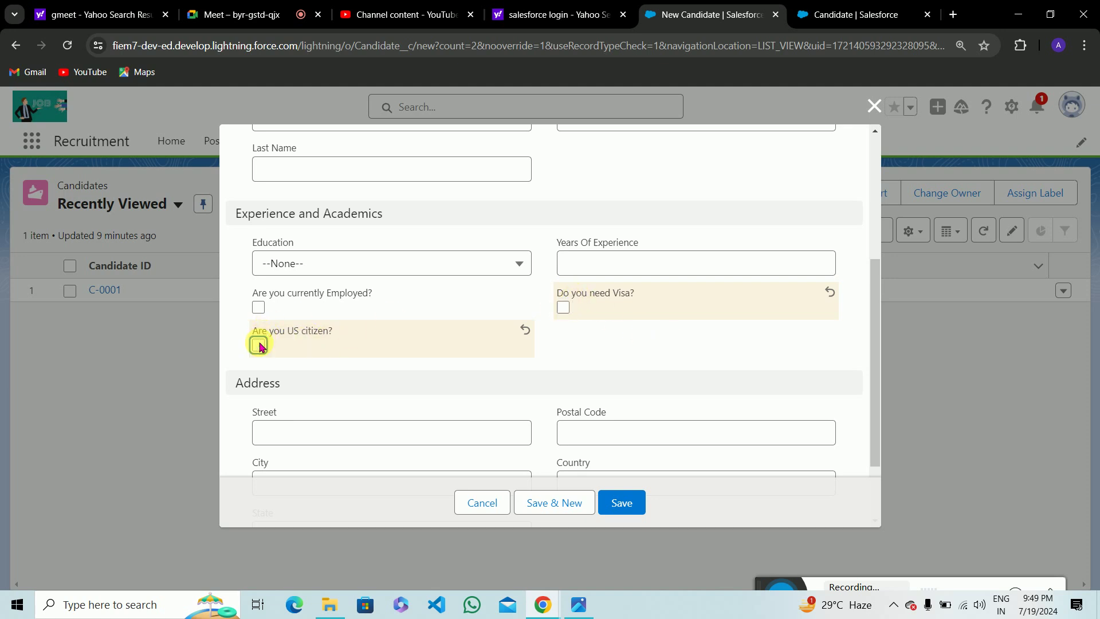
click(564, 316)
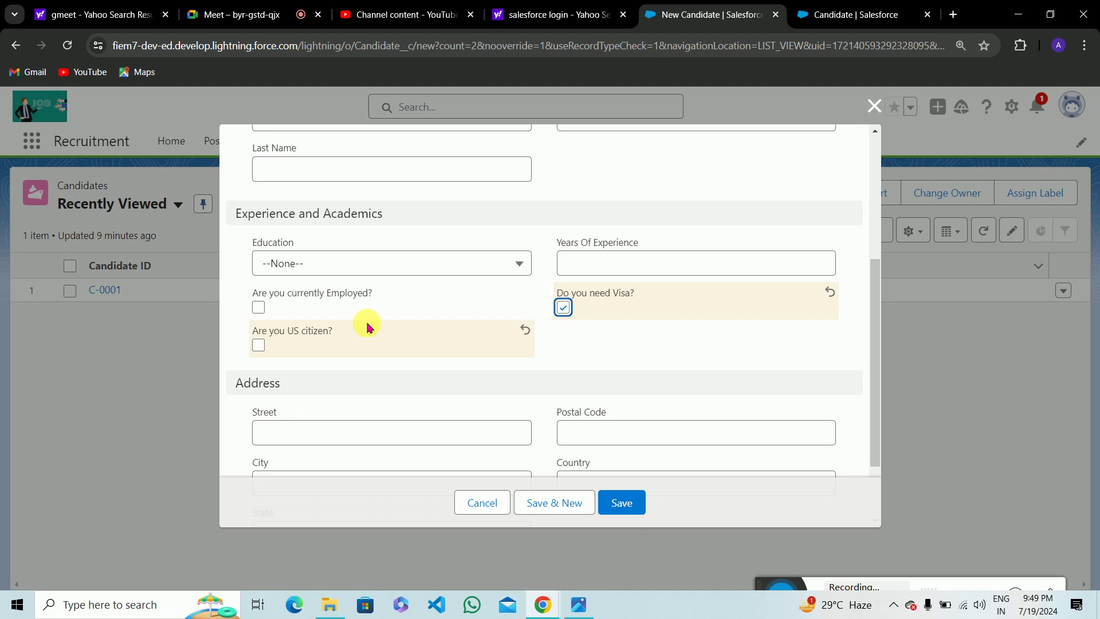
click(256, 351)
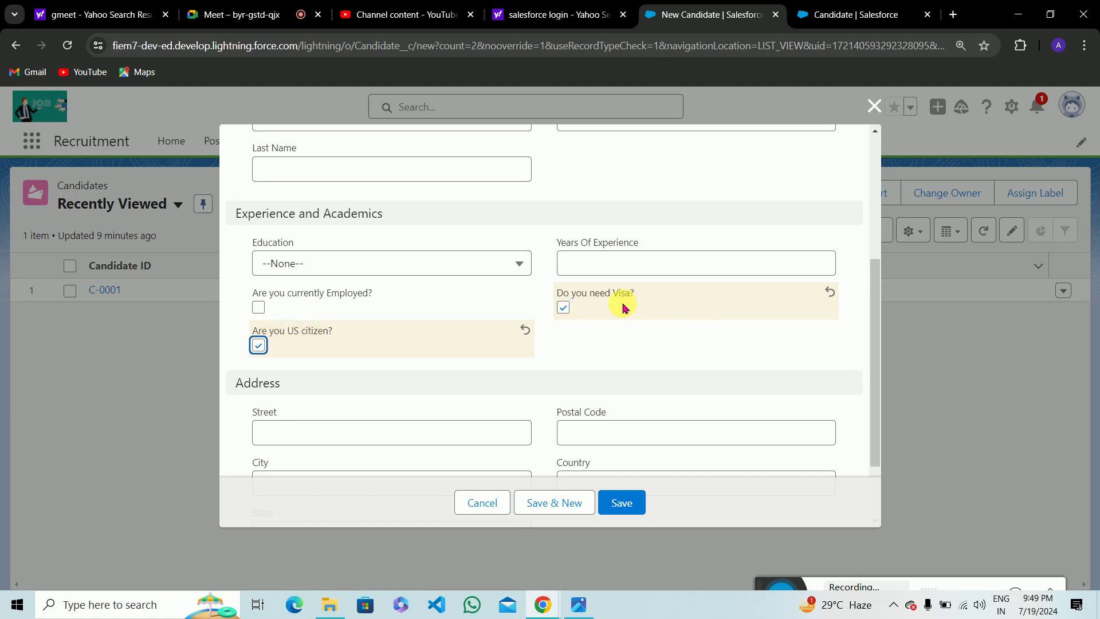
click(875, 5)
scroll(418, 453, down, 3)
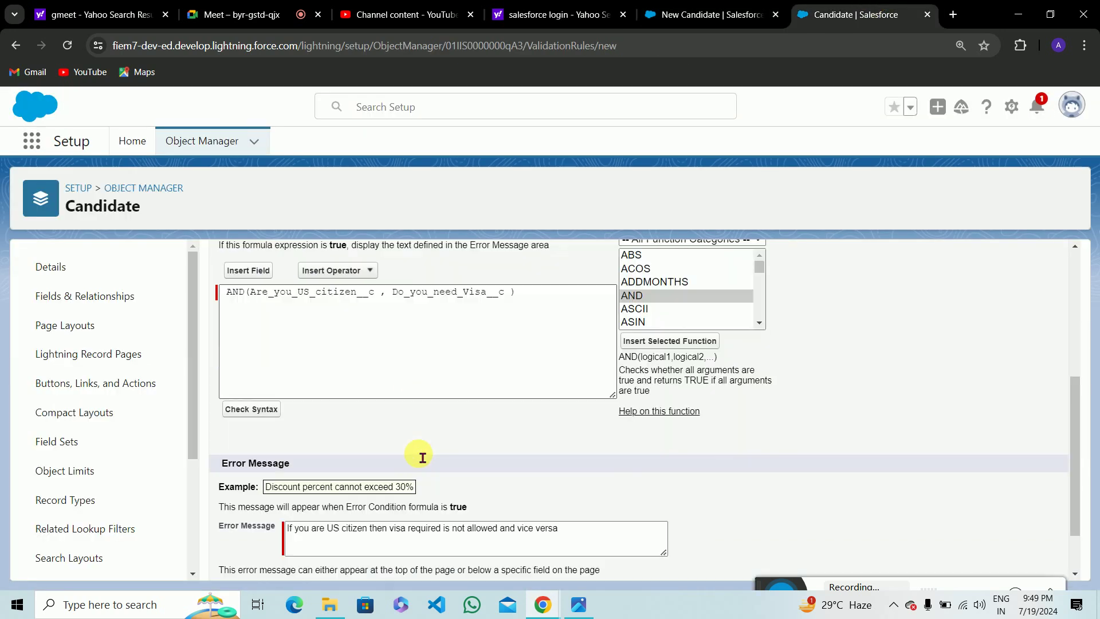
Keep Error Location at Top of Page and save the active US_citizen_or_Visa_Required rule.
scroll(349, 373, up, 2)
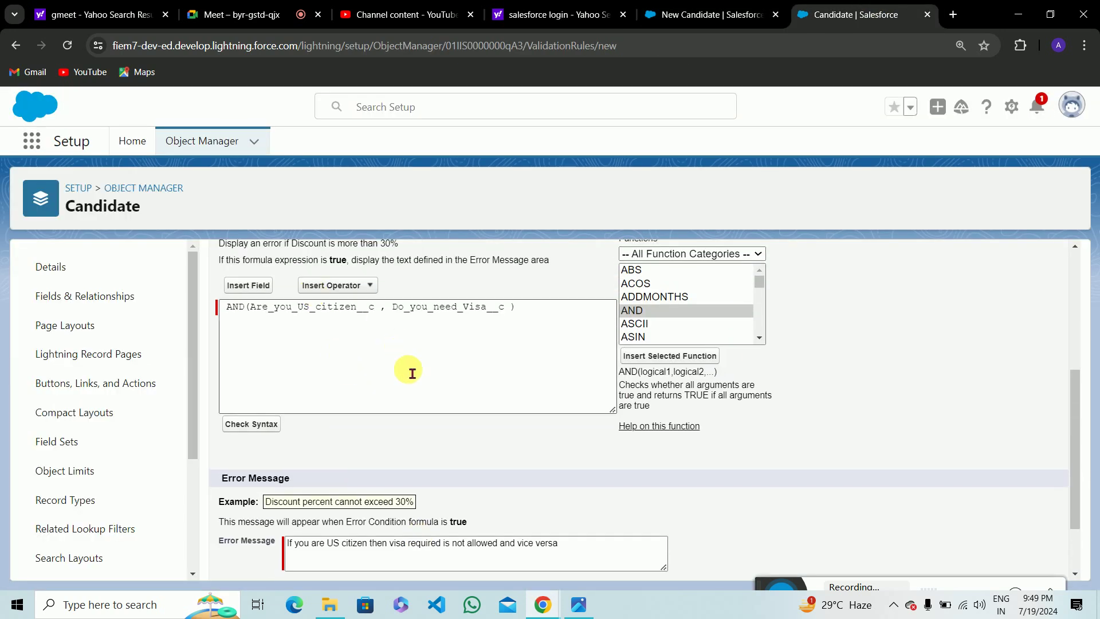
scroll(408, 367, down, 1)
scroll(414, 379, down, 1)
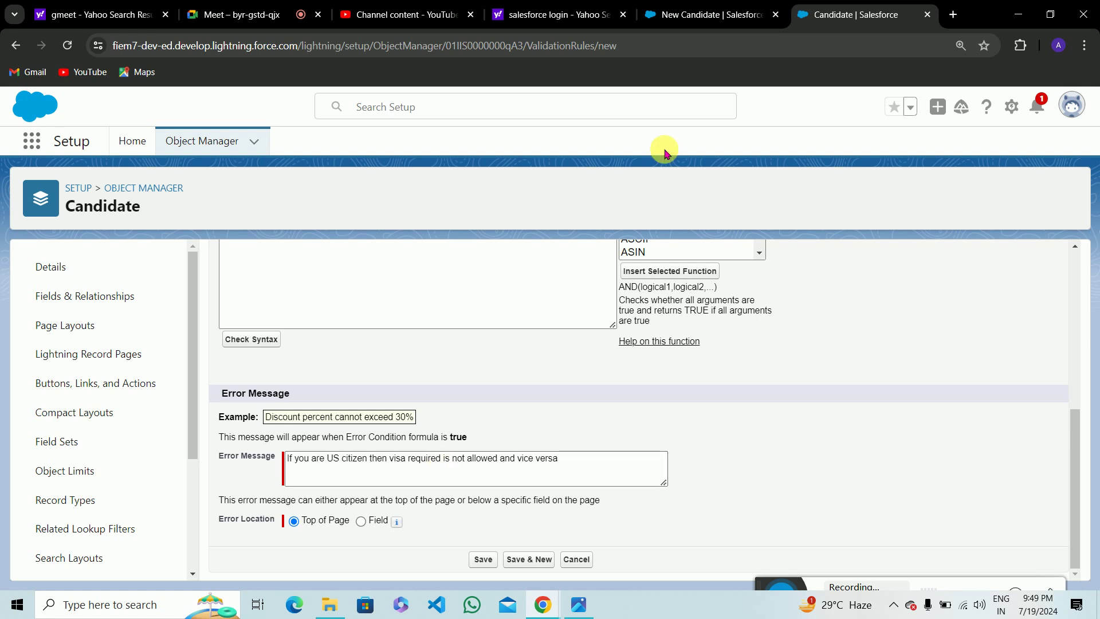
click(711, 14)
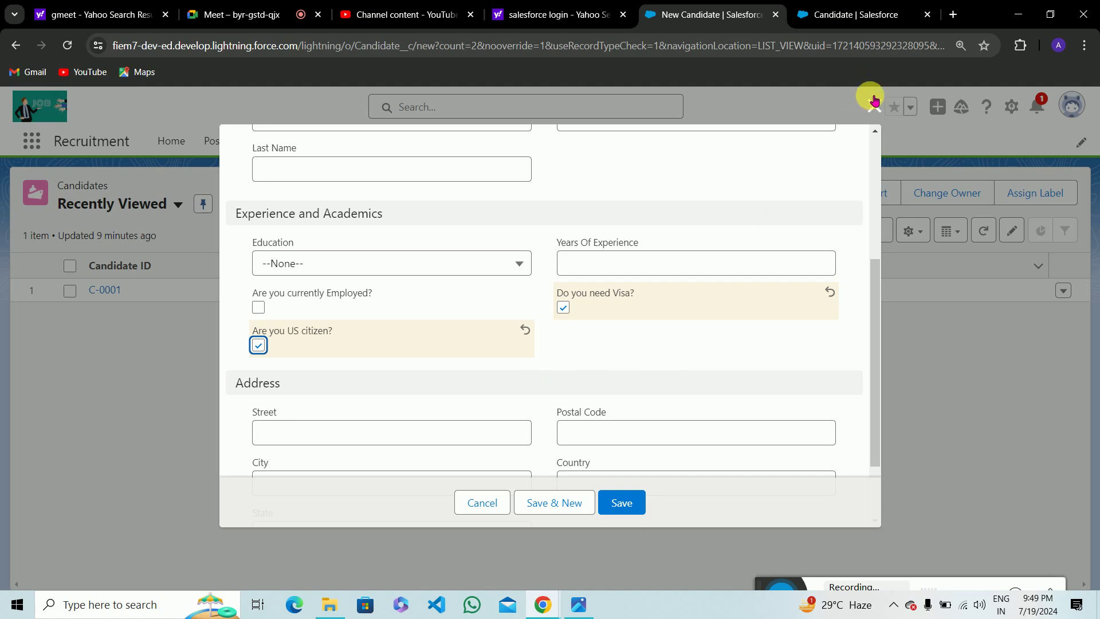
click(836, 6)
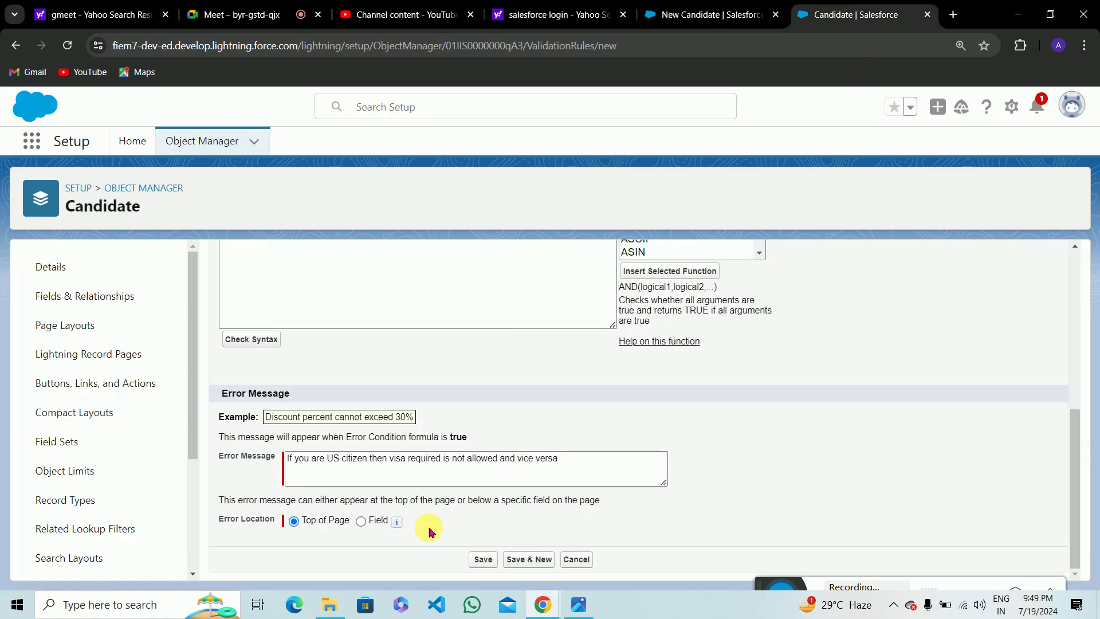
click(361, 522)
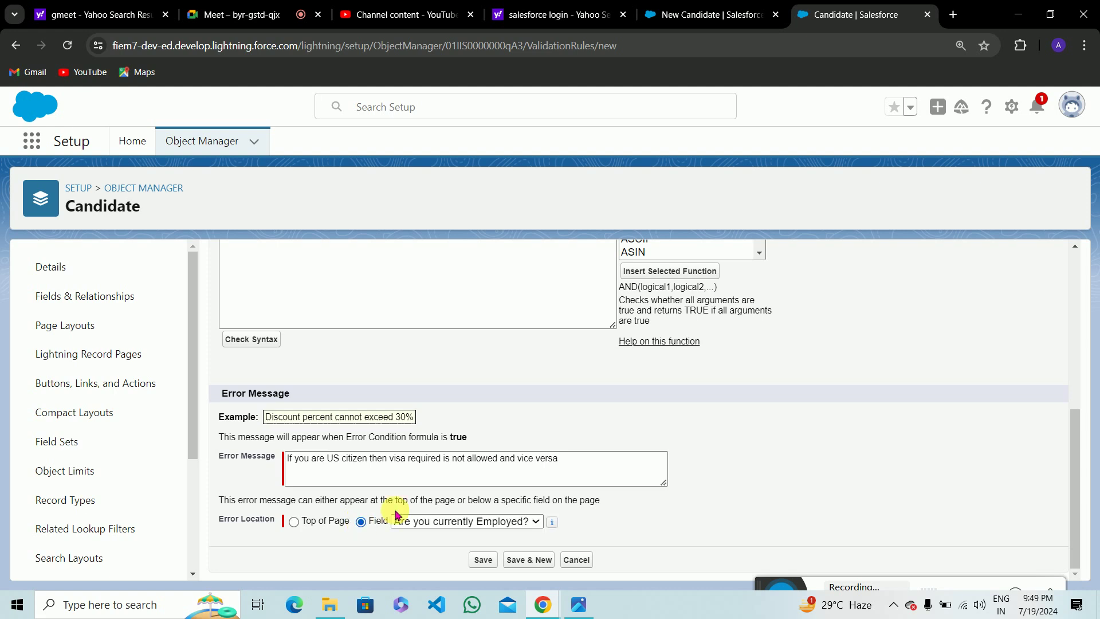
click(292, 524)
click(484, 560)
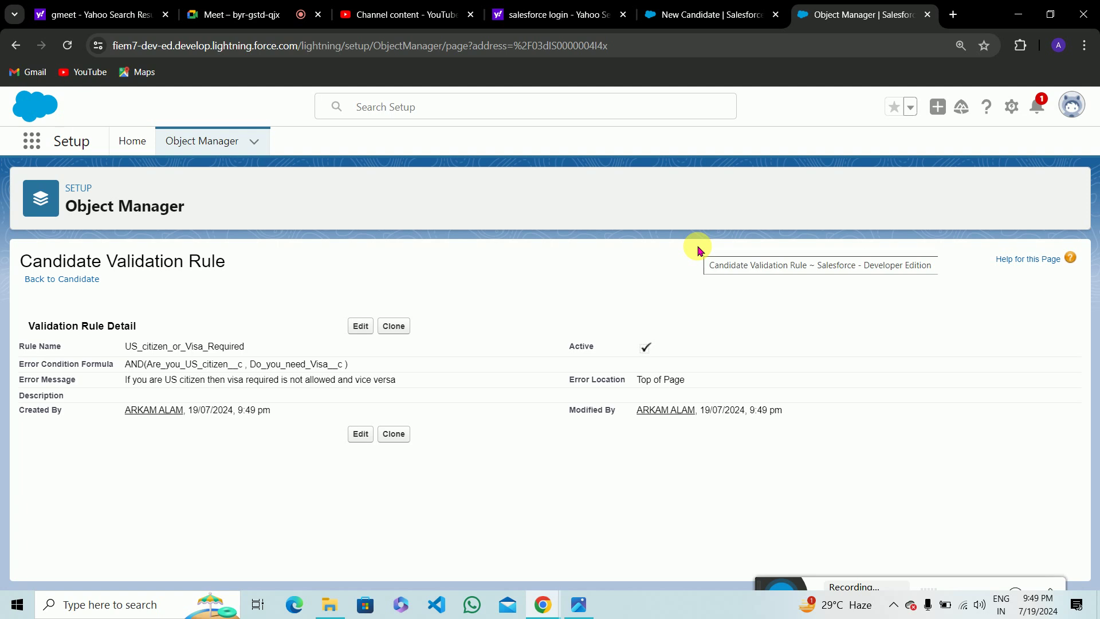
Enter the candidate's first and last name and choose HS for Education.
click(705, 14)
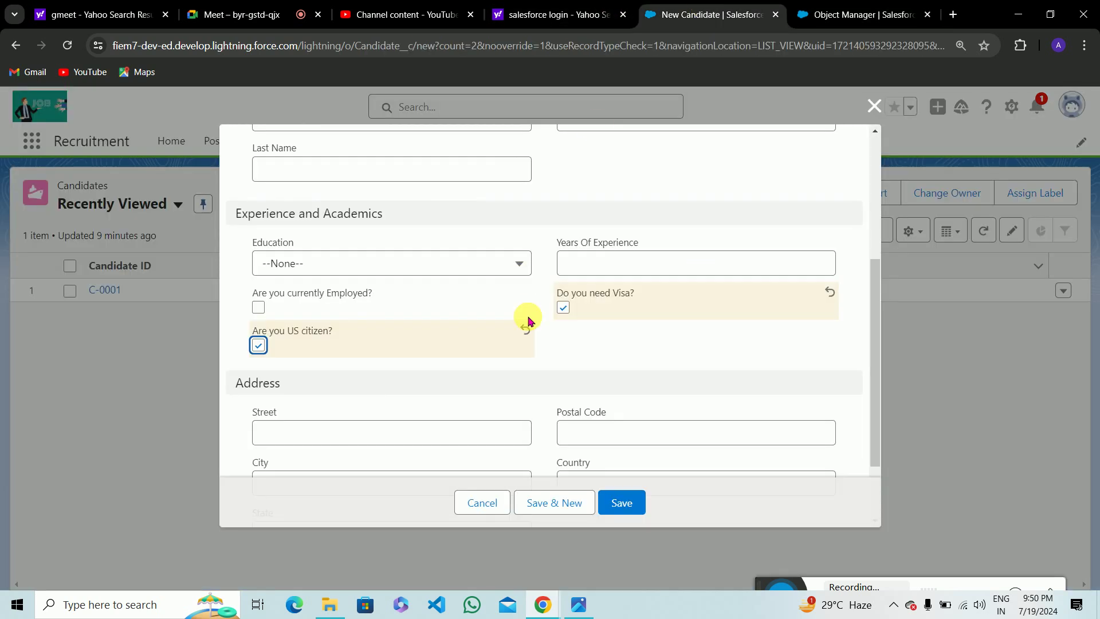
scroll(432, 294, up, 5)
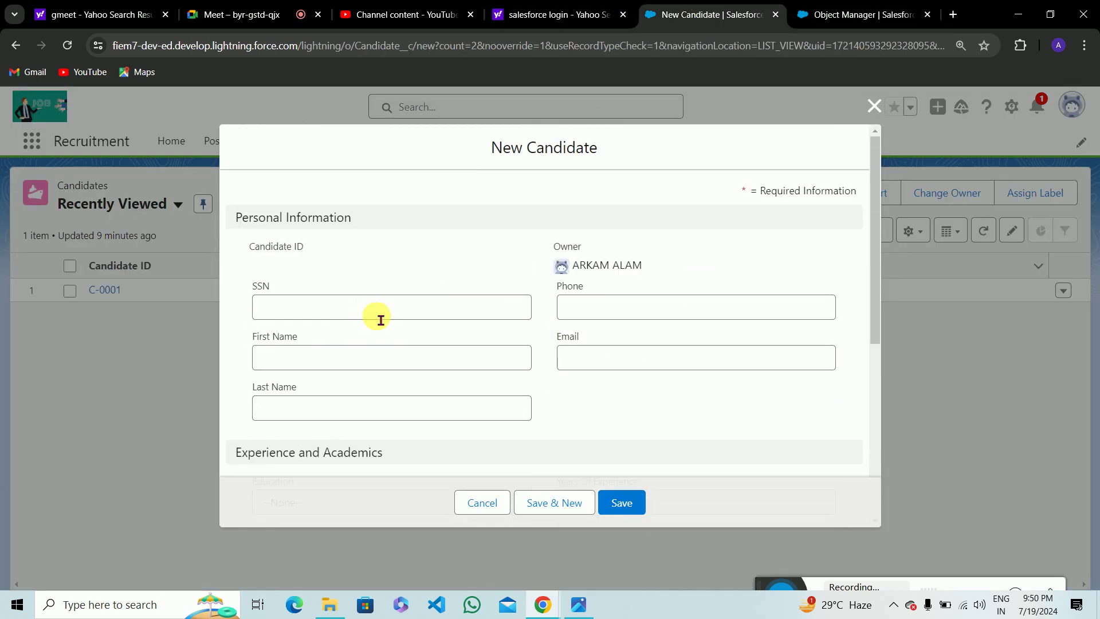
click(356, 364)
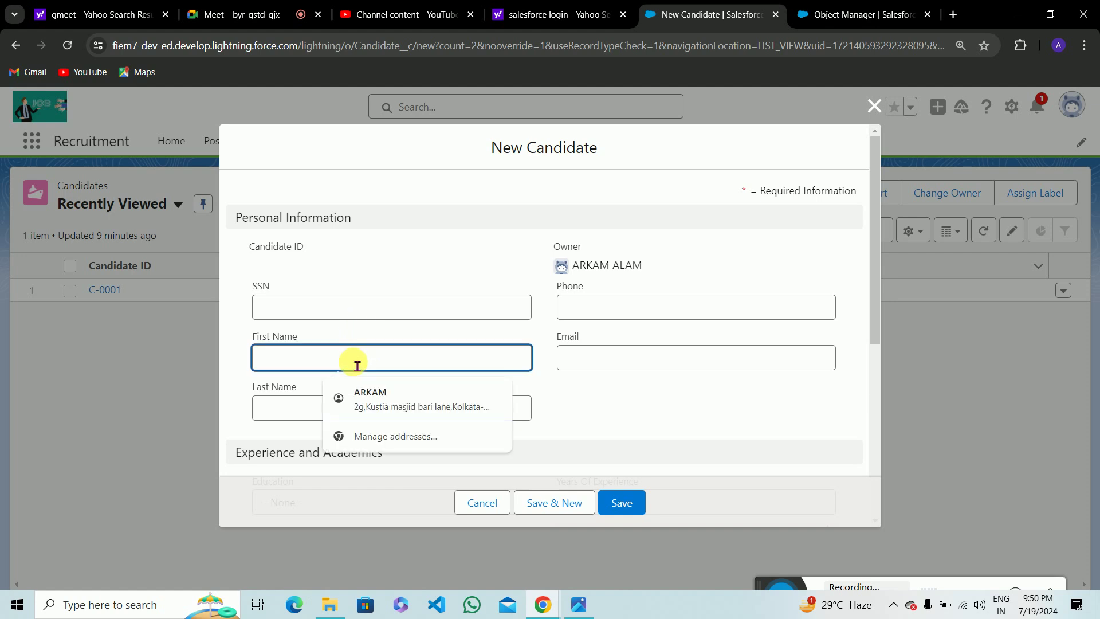
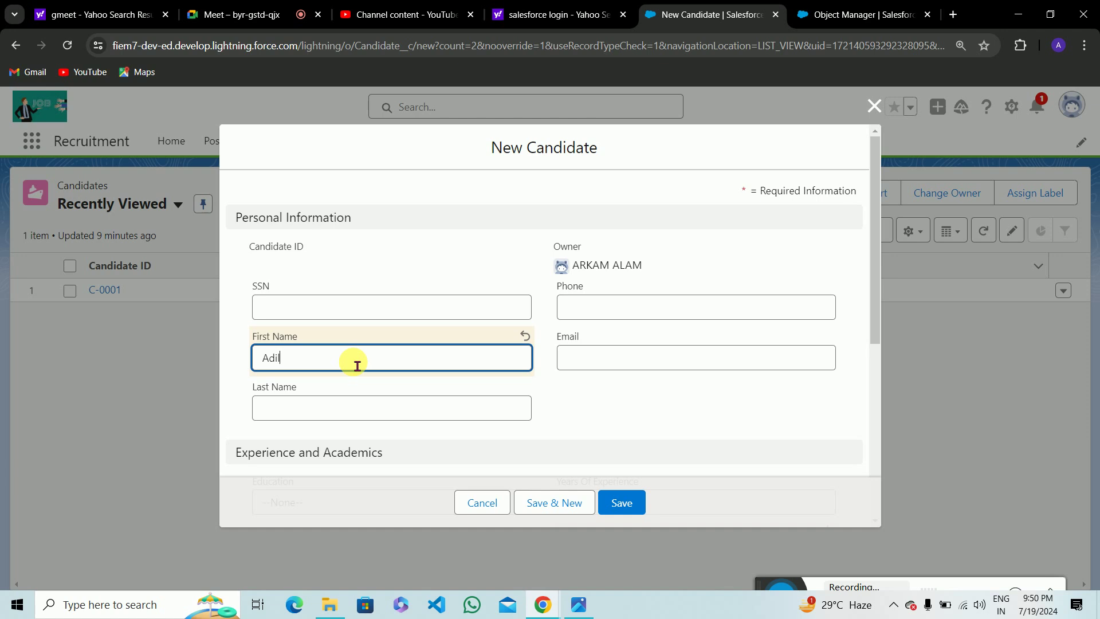
click(367, 420)
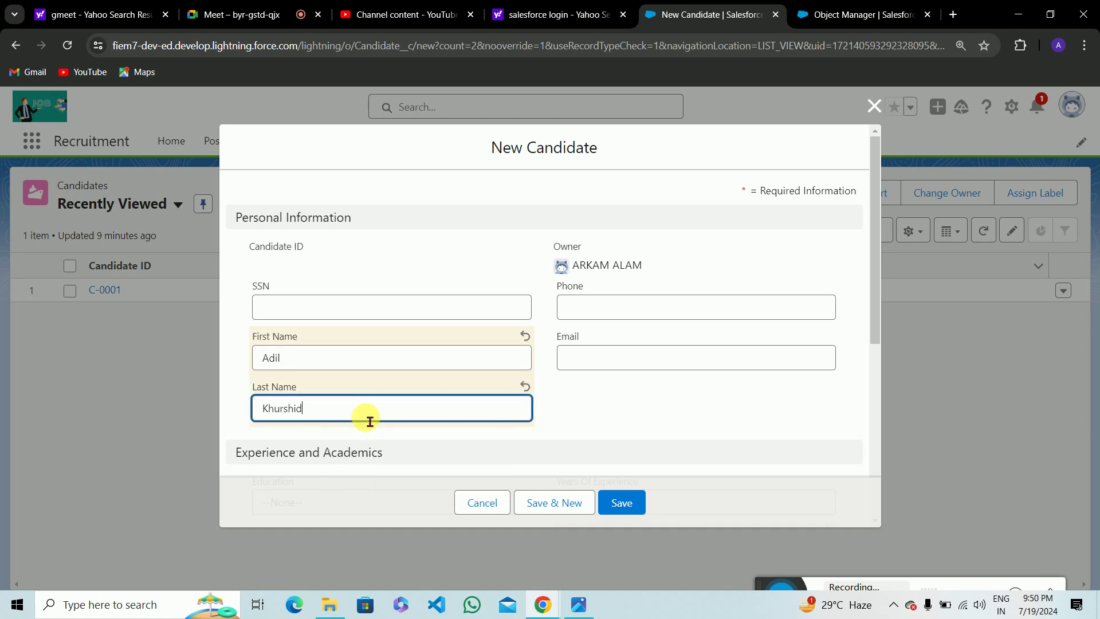
scroll(611, 337, down, 5)
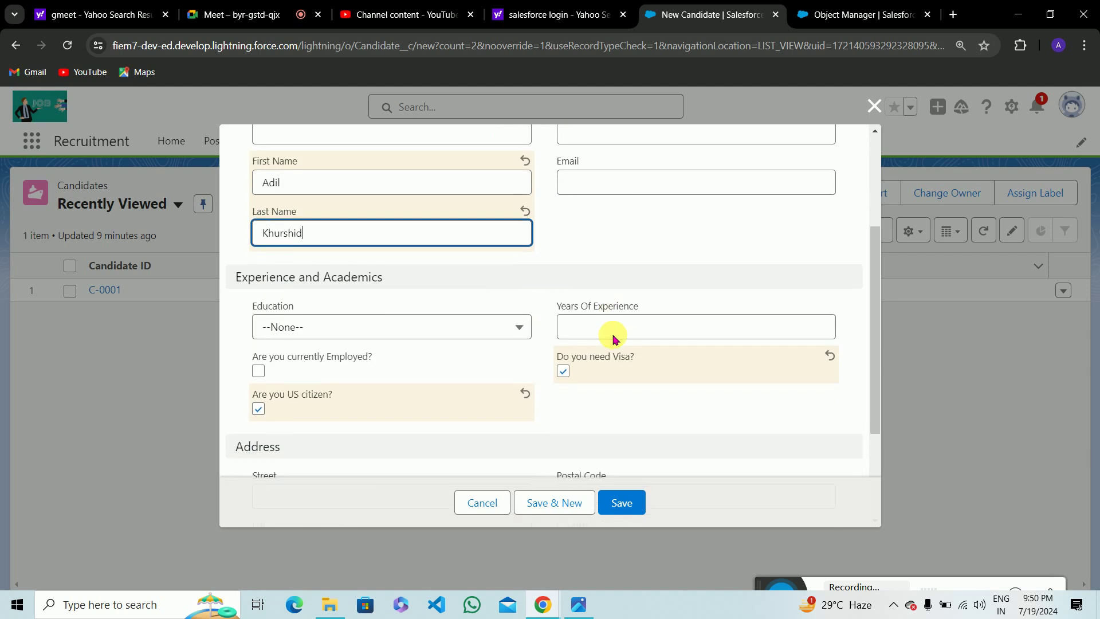
click(447, 229)
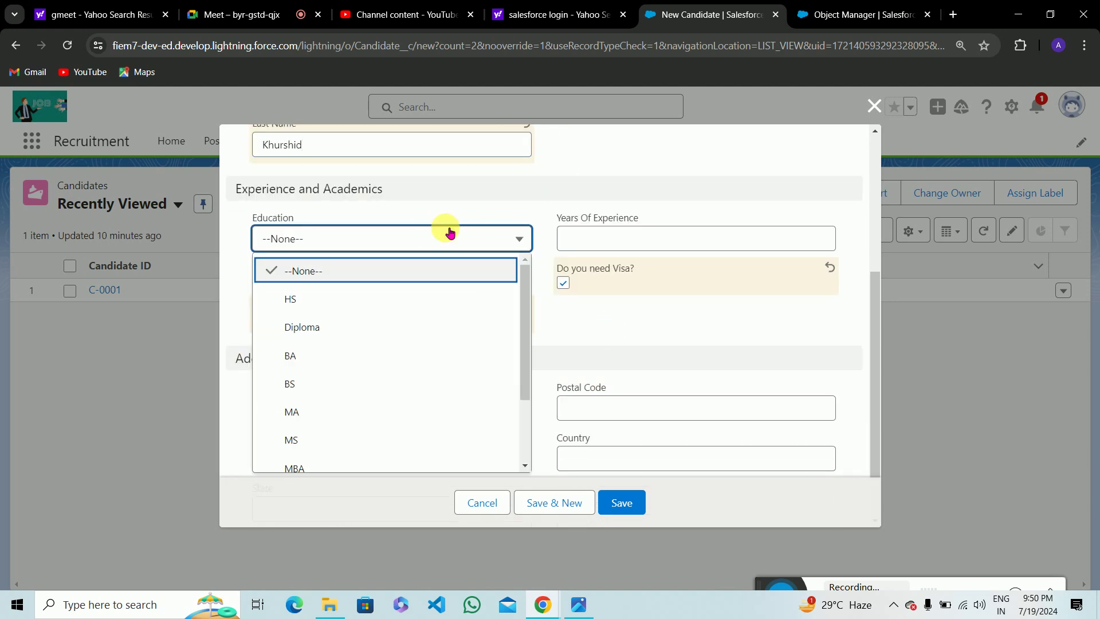
click(330, 304)
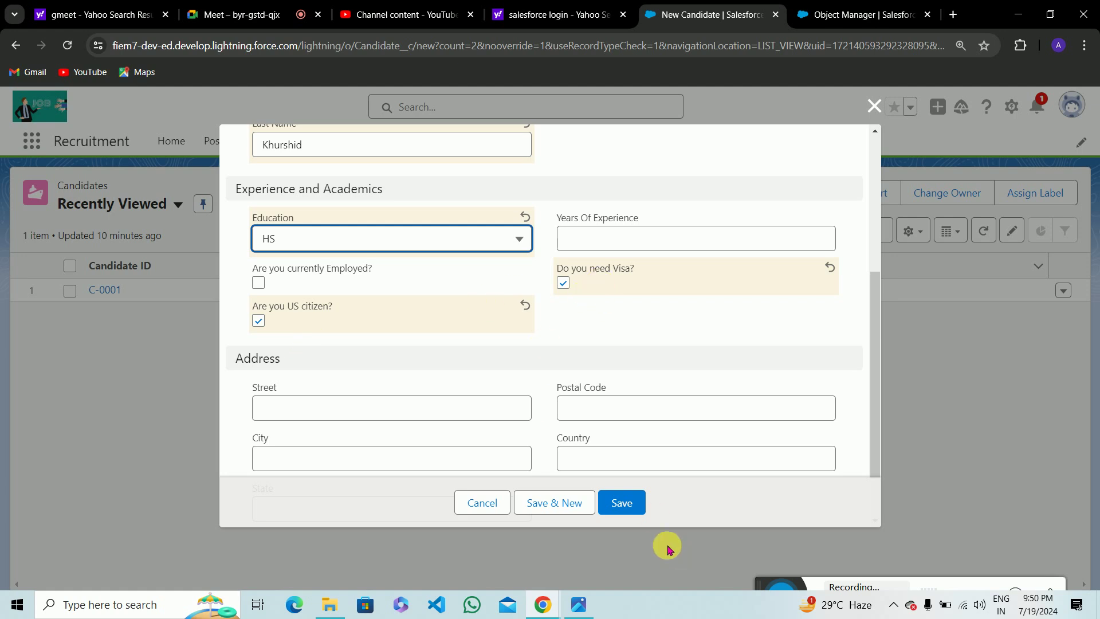
Attempt saving with both US citizen and visa ticked, hitting the validation error, then dismiss it.
click(630, 505)
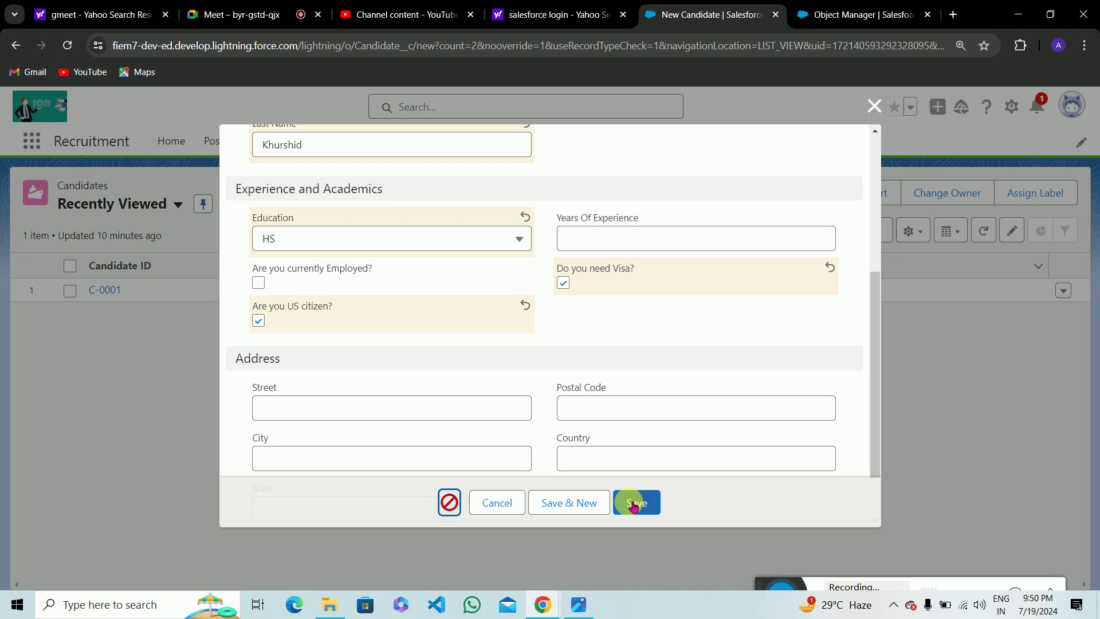
drag(375, 449, 504, 465)
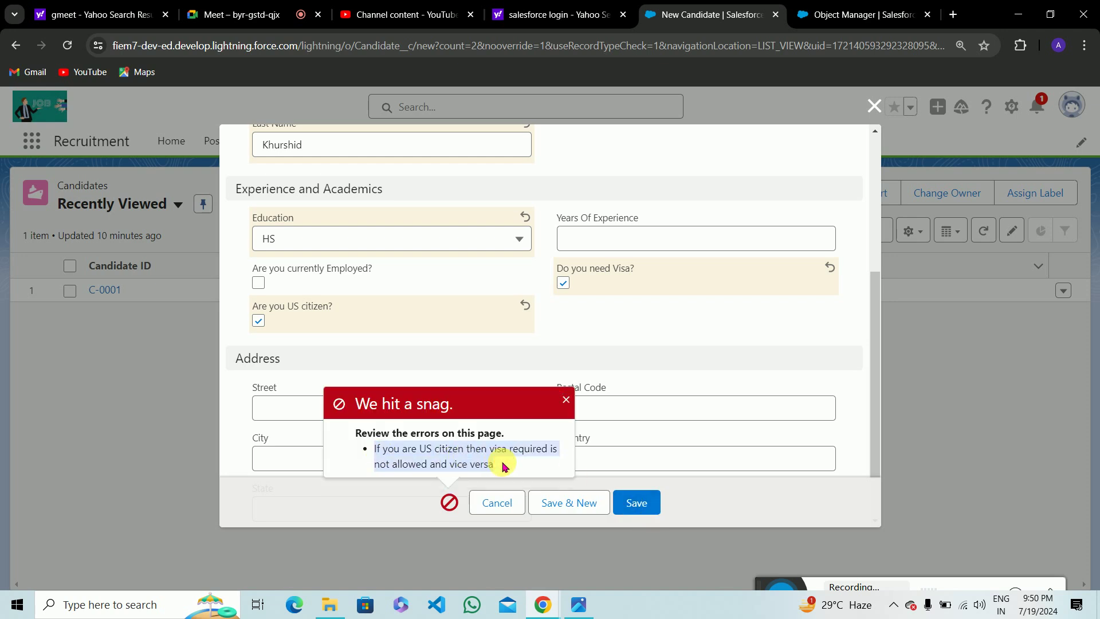
click(503, 465)
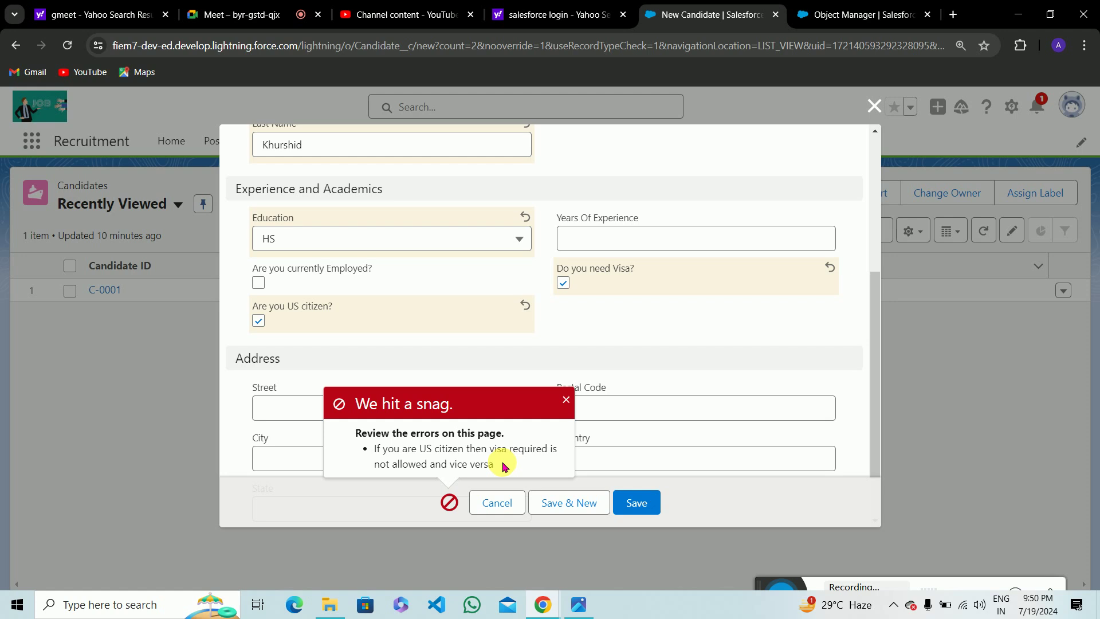
click(565, 399)
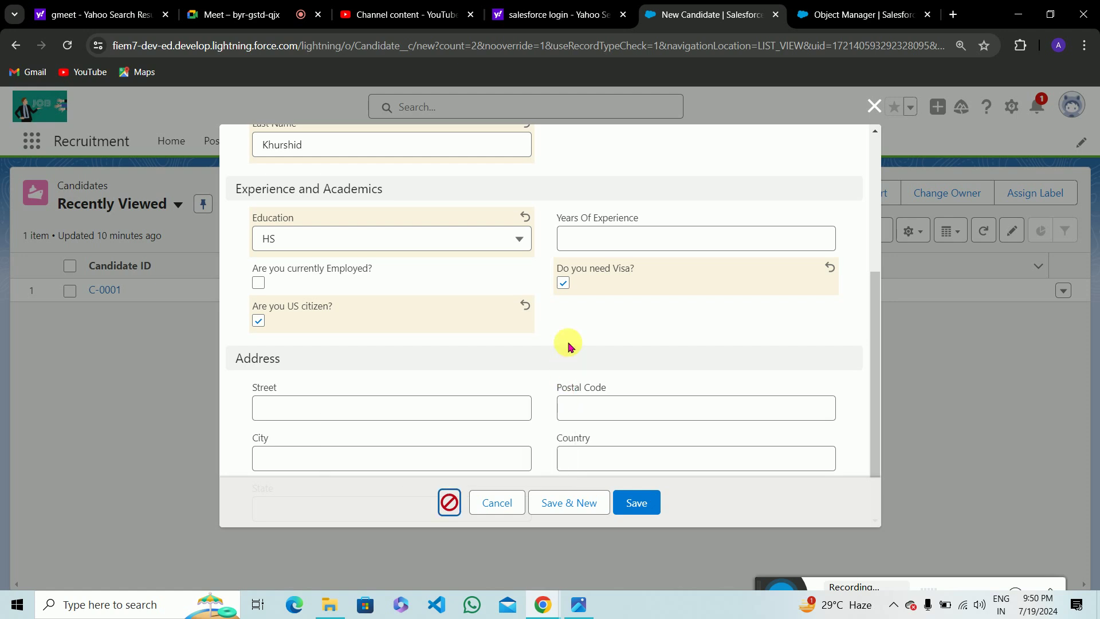
Untick 'Do you need Visa?' and save the candidate as C-0002.
click(564, 283)
click(638, 503)
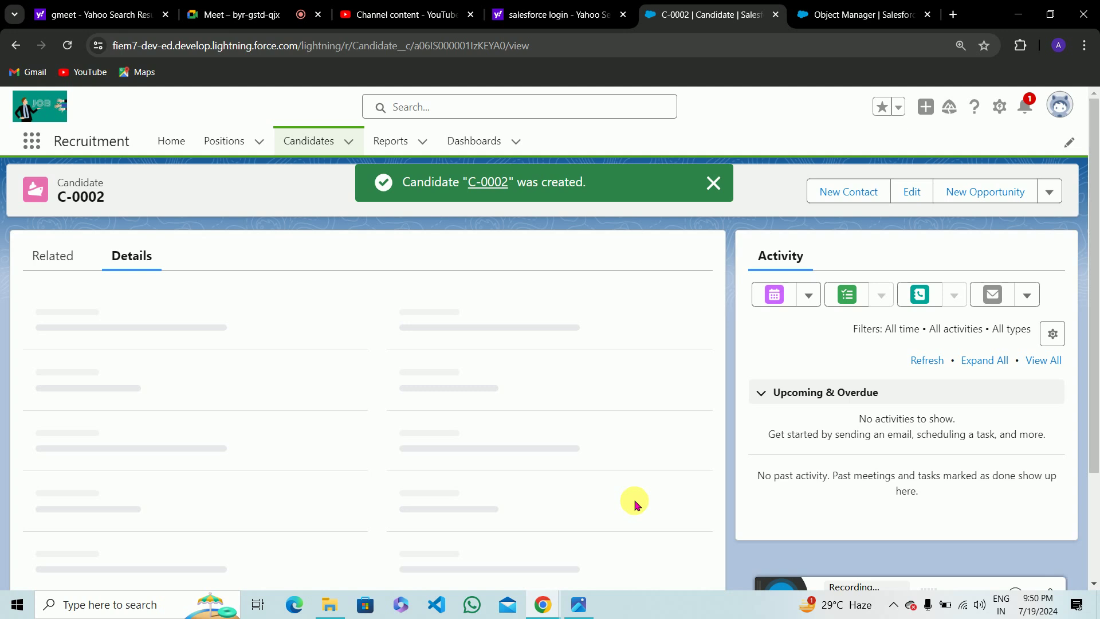
scroll(504, 319, down, 5)
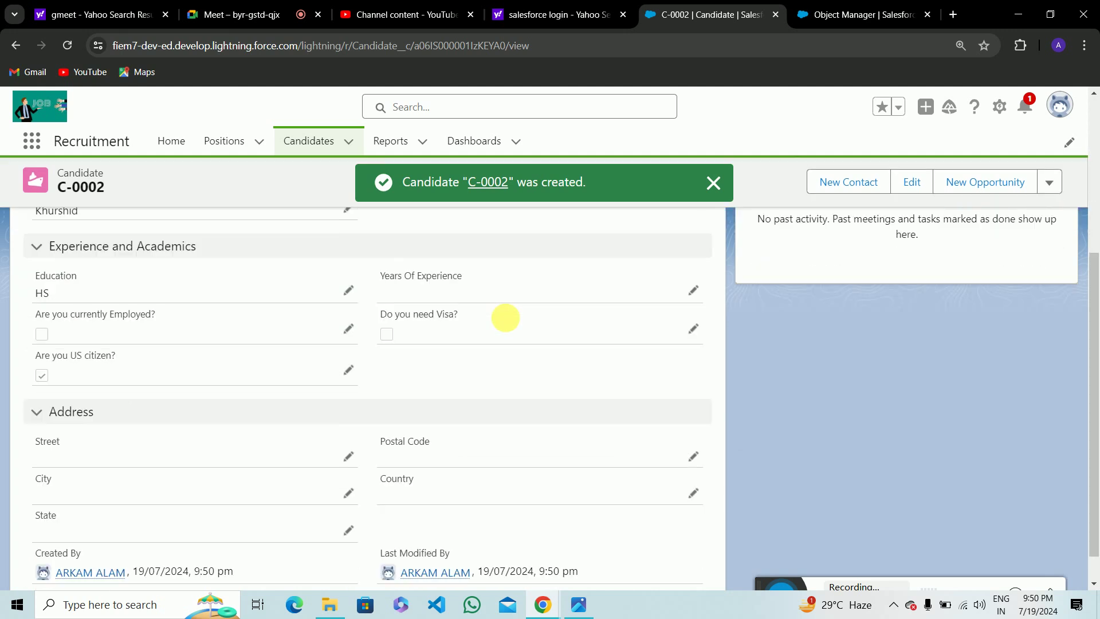
scroll(505, 319, down, 1)
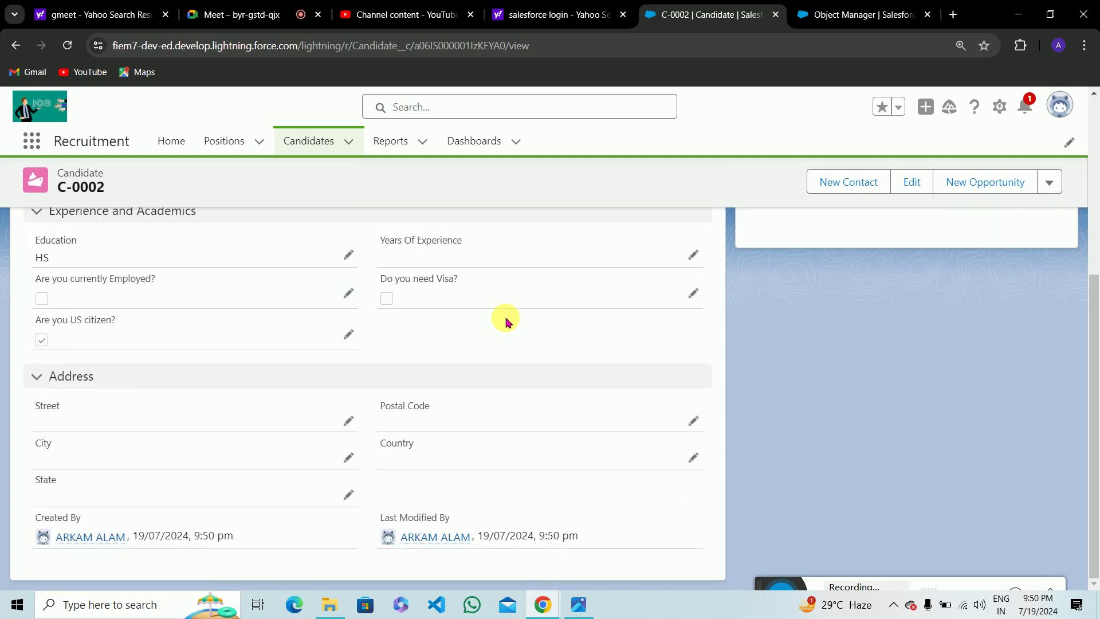
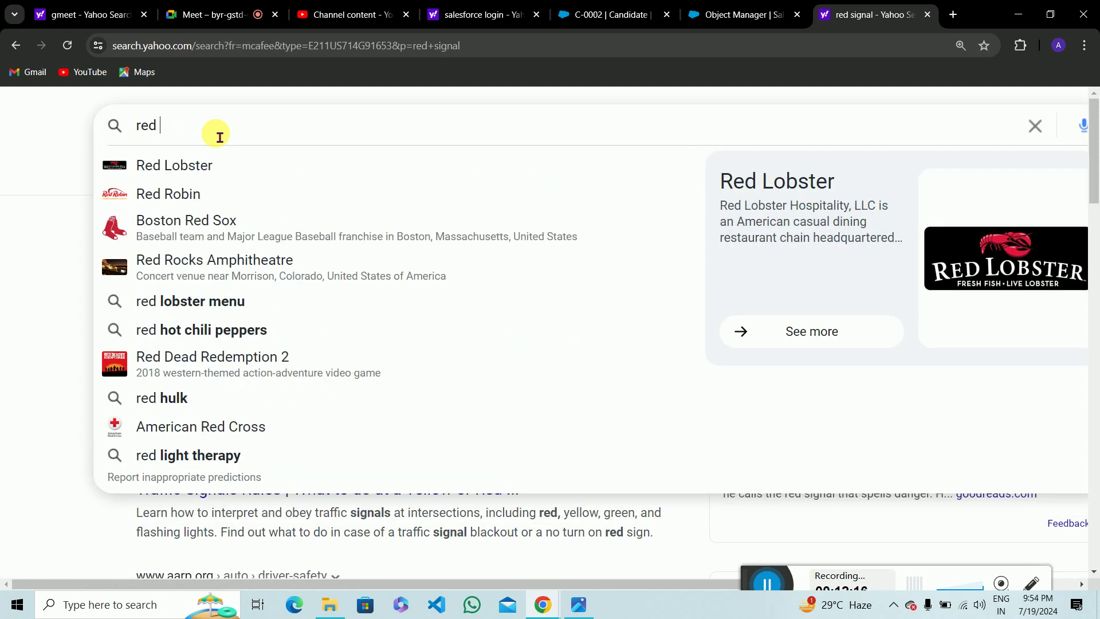
Search Yahoo for 'red image' and open the solid red background result under Images.
text(image)
key(Return)
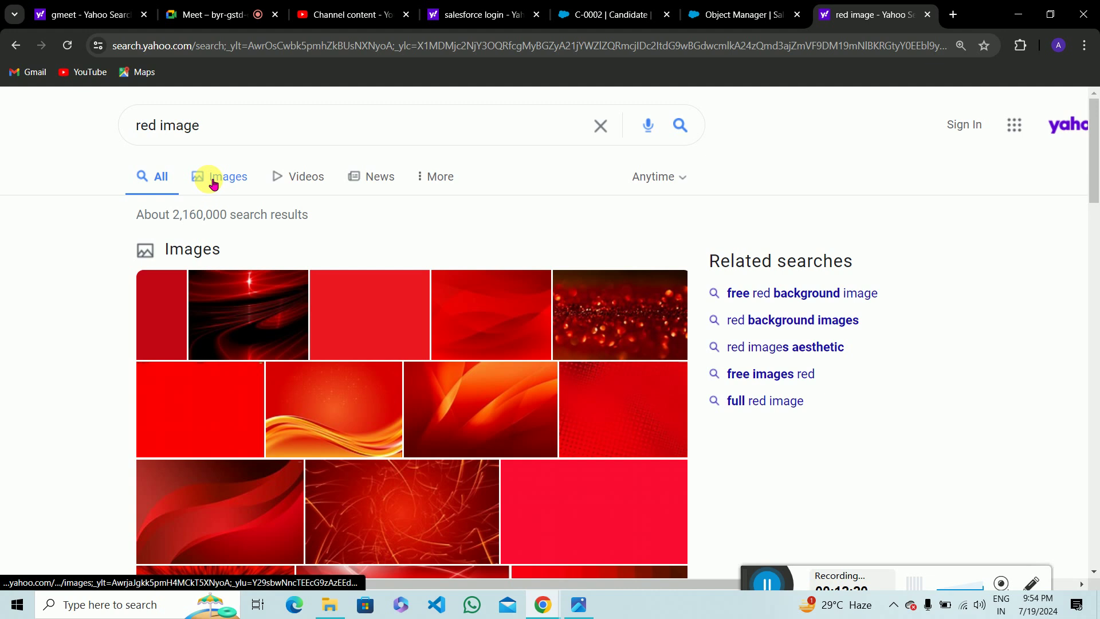
click(213, 183)
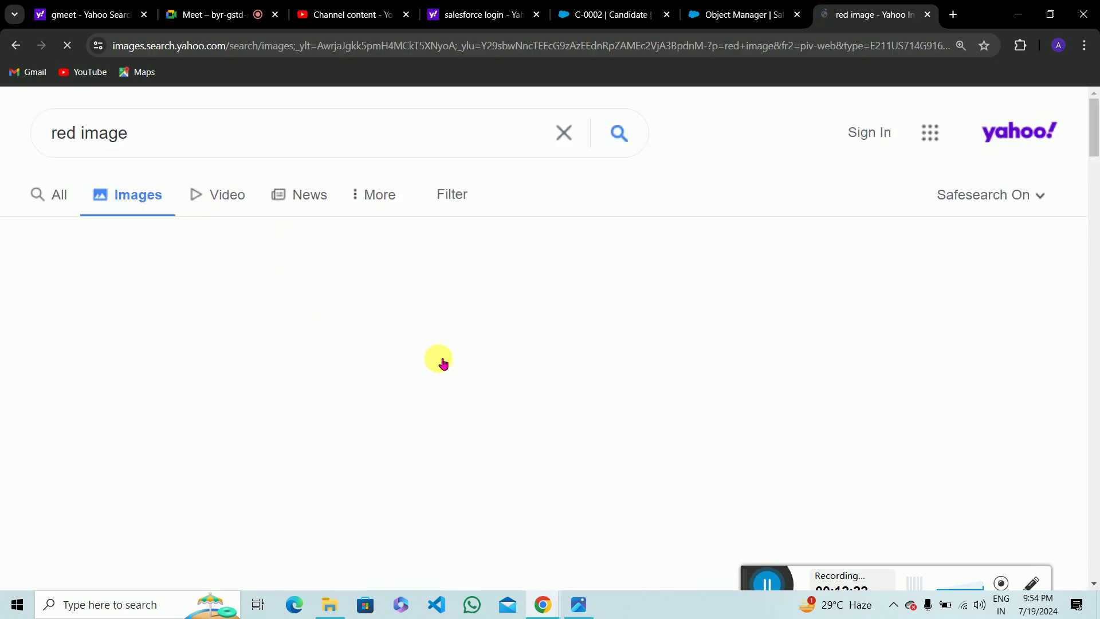
scroll(619, 341, down, 5)
scroll(354, 379, up, 4)
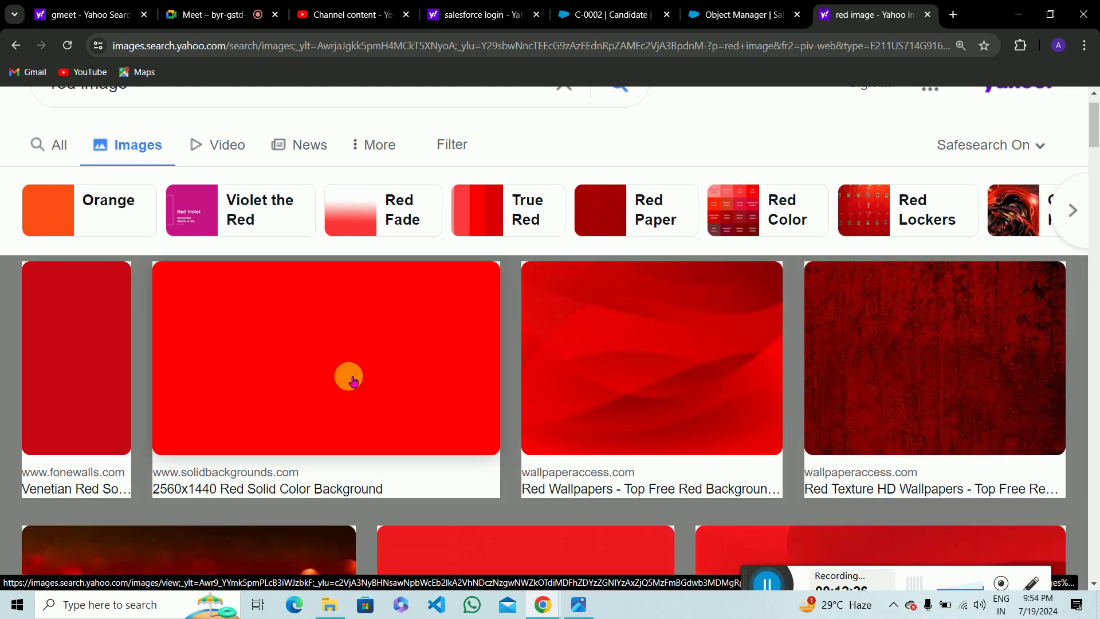
click(354, 380)
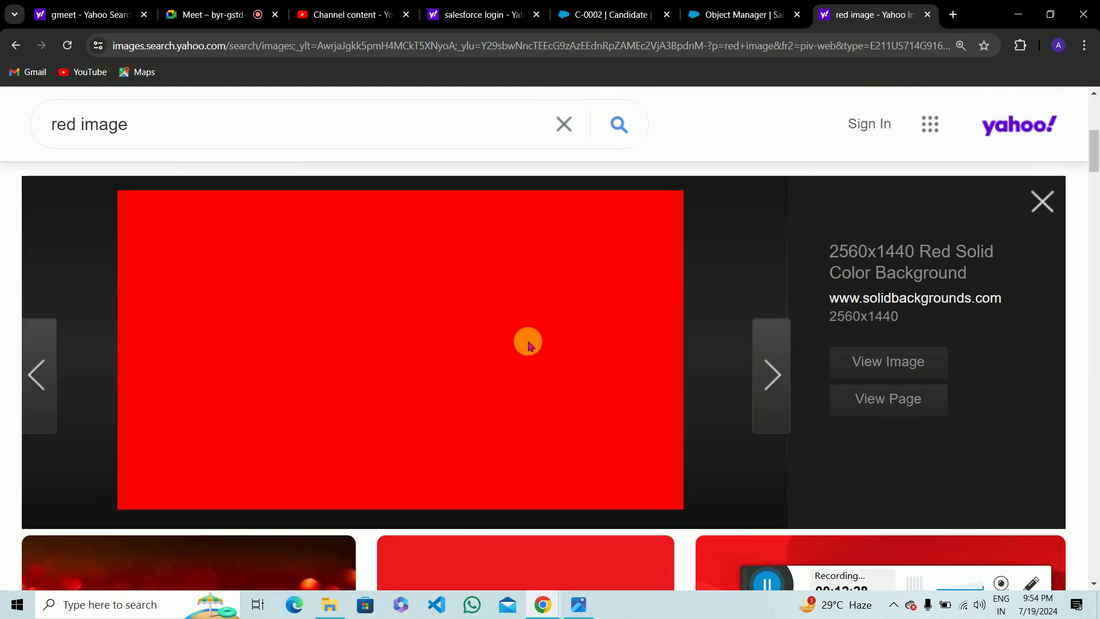
Save the solid red image to Downloads with the file name red.
right_click(433, 302)
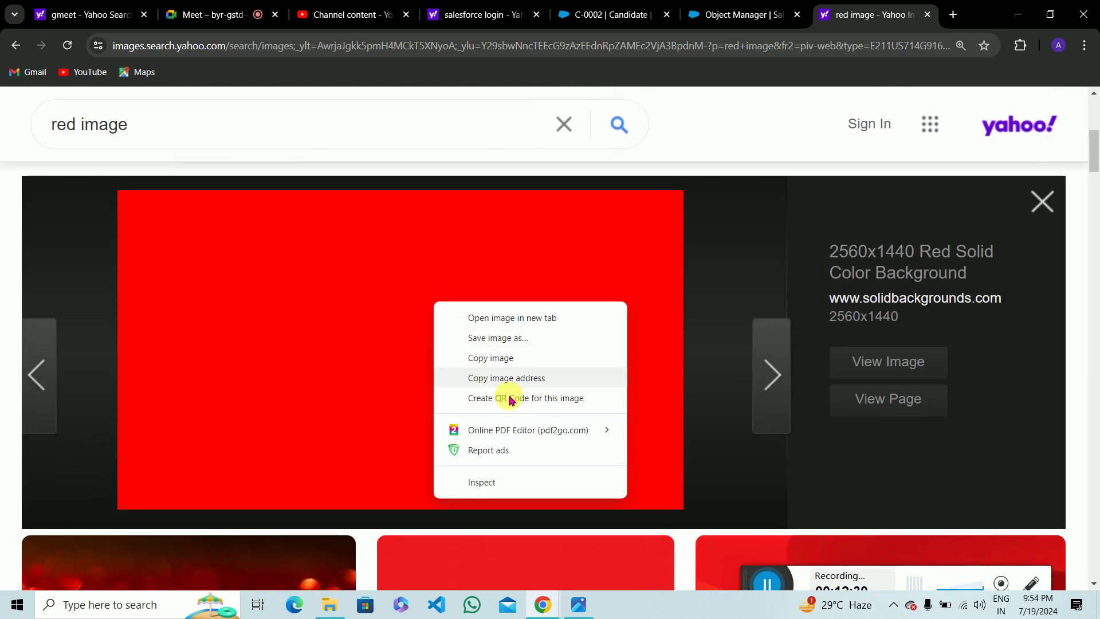
click(501, 339)
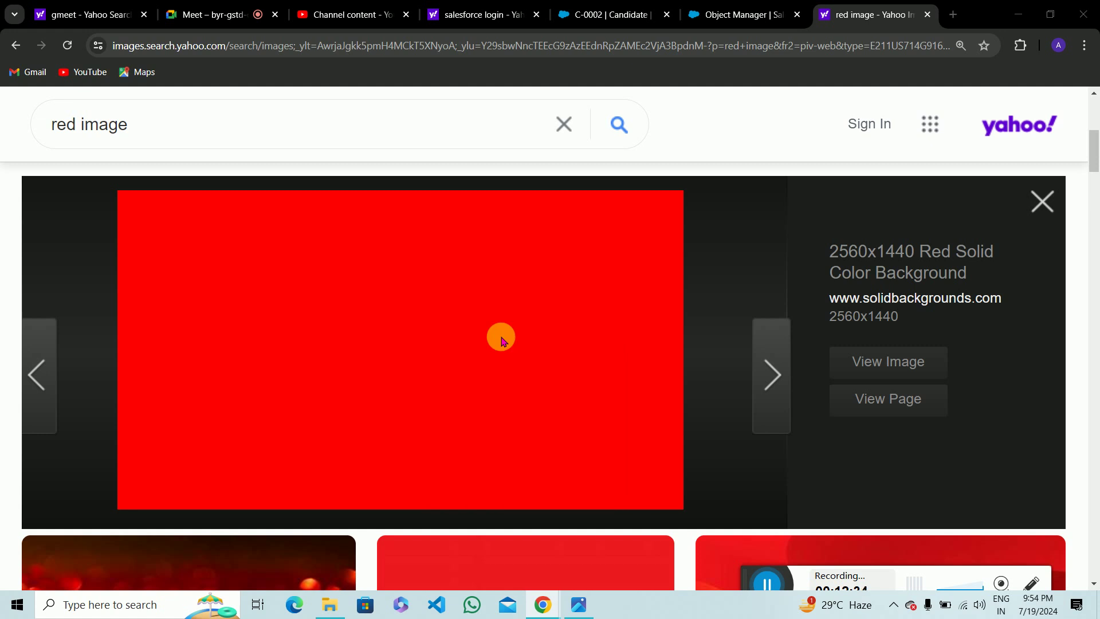
key(BackSpace)
text(red)
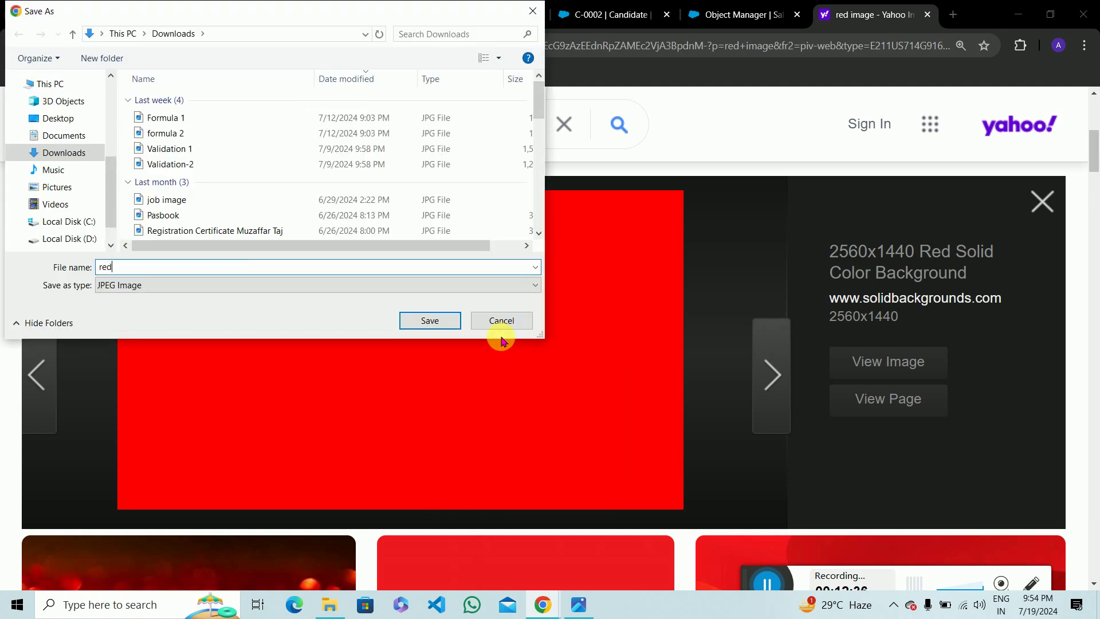
key(Return)
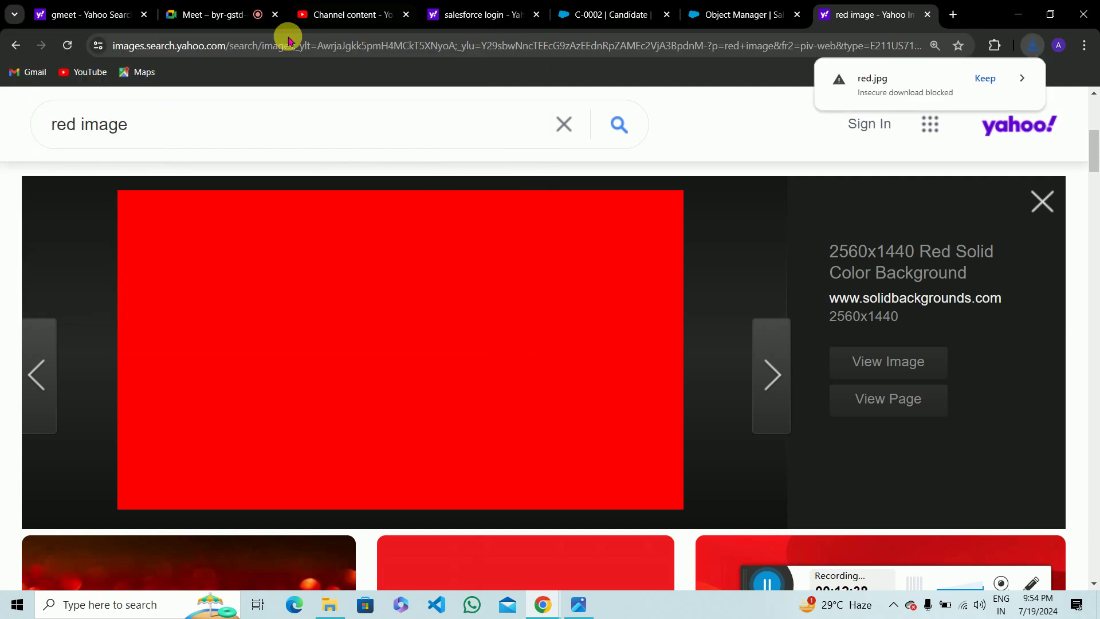
click(83, 129)
Search for 'green clour image' and open the solid green image result.
key(BackSpace)
key(BackSpace)
key(BackSpace)
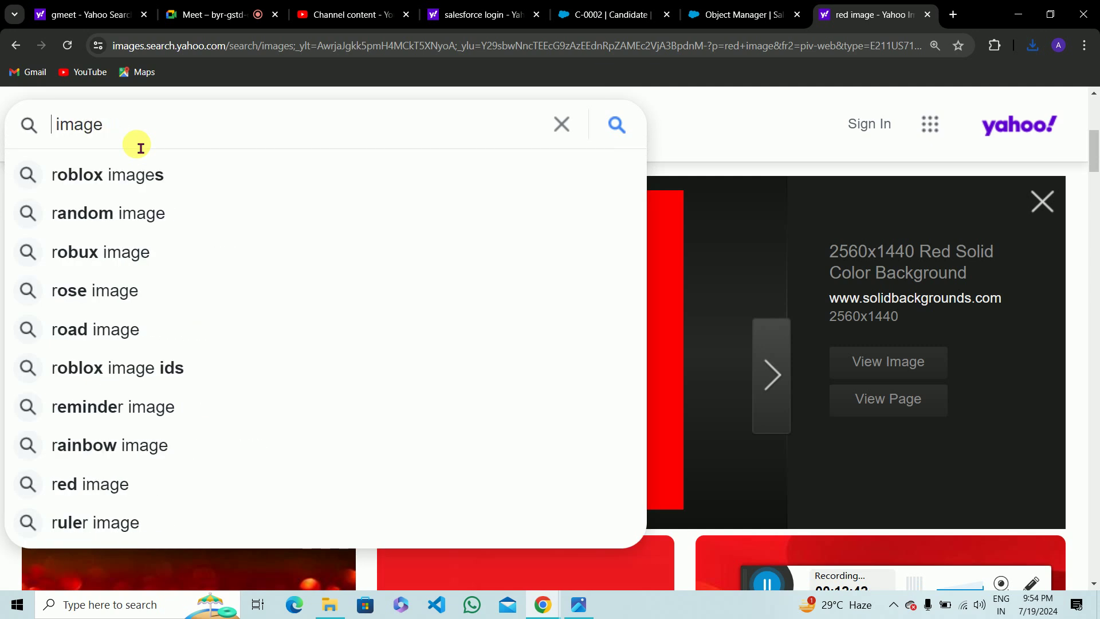
key(Delete)
text(green)
key(Return)
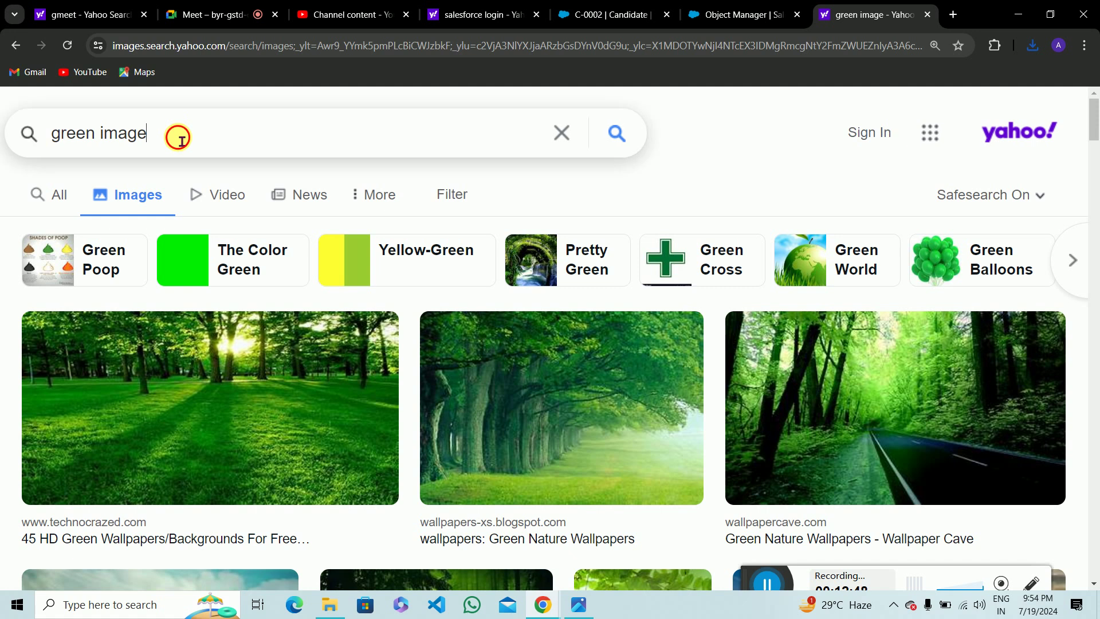
click(182, 142)
key(BackSpace)
key(BackSpace)
key(BackSpace)
key(BackSpace)
text(clour im)
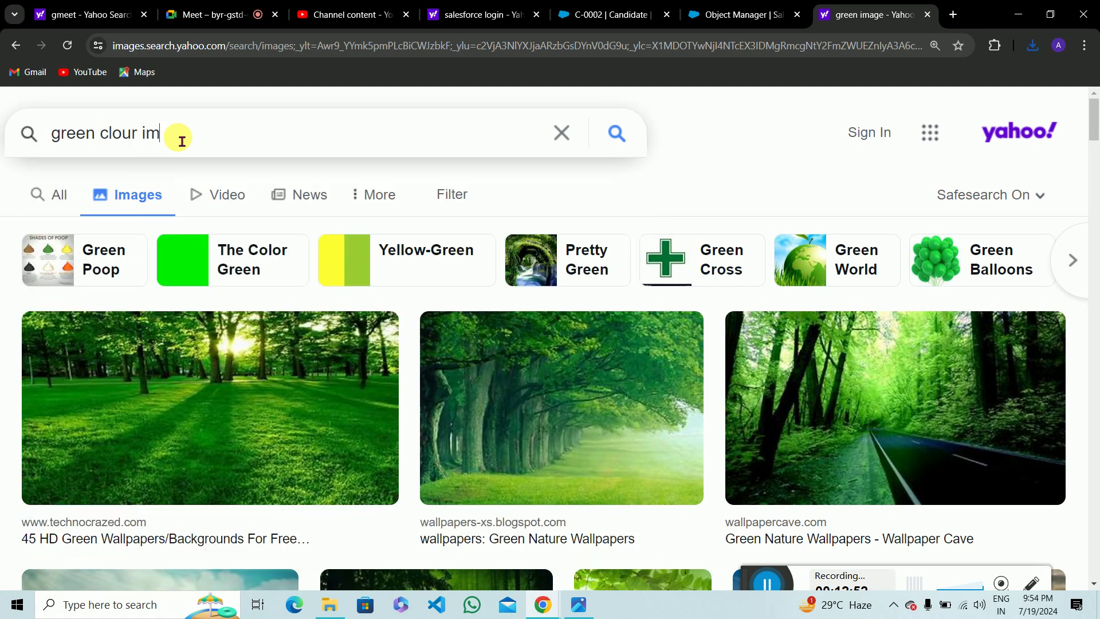
key(Return)
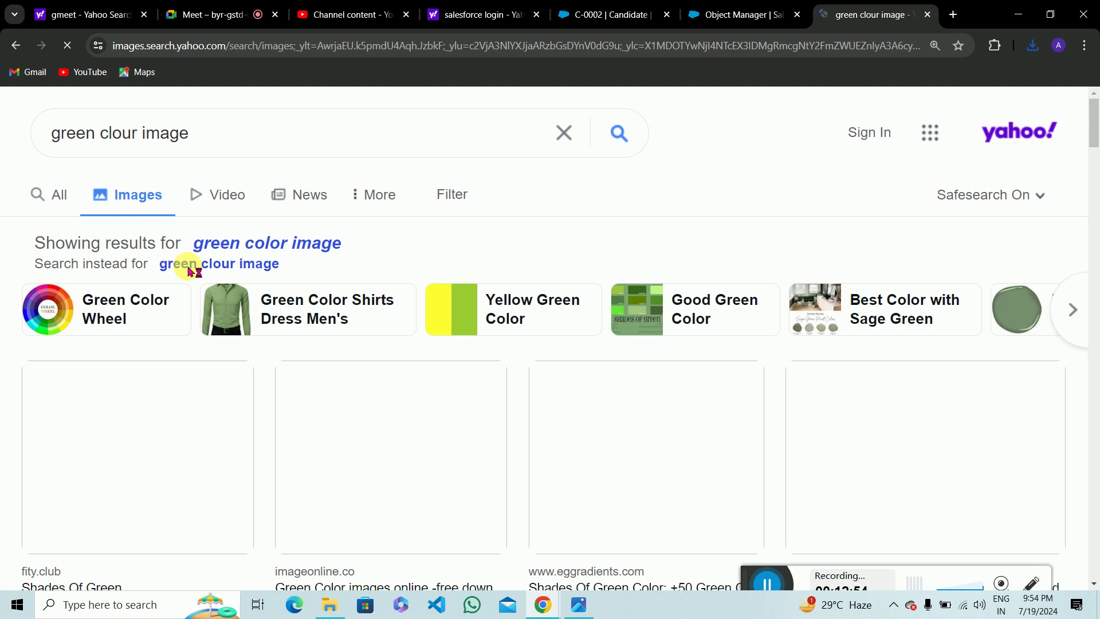
scroll(260, 297, down, 2)
scroll(266, 302, up, 2)
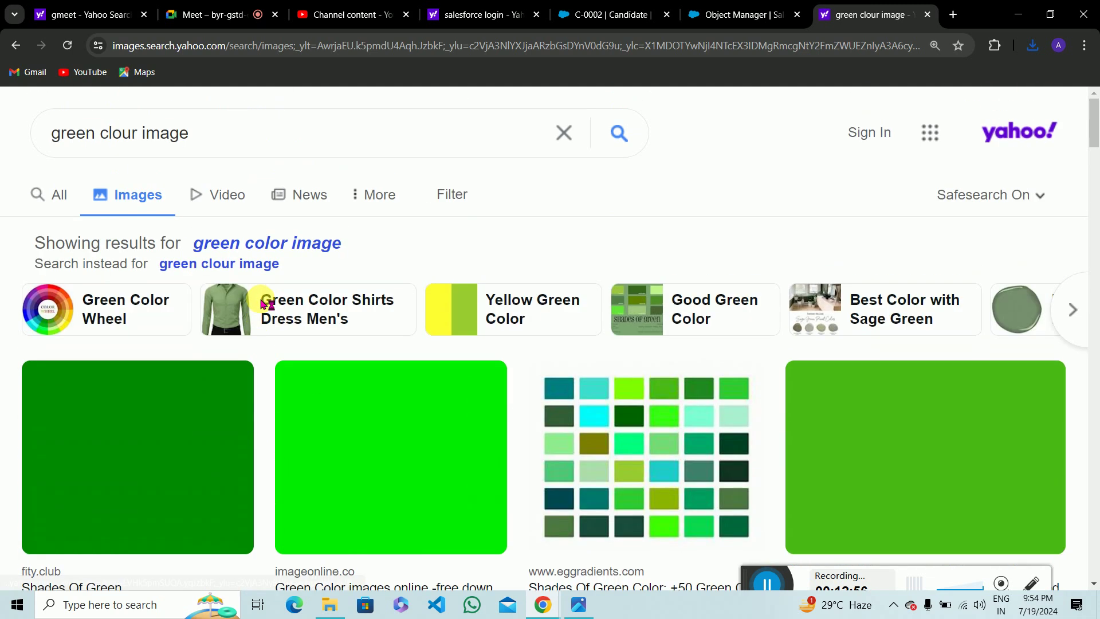
click(156, 424)
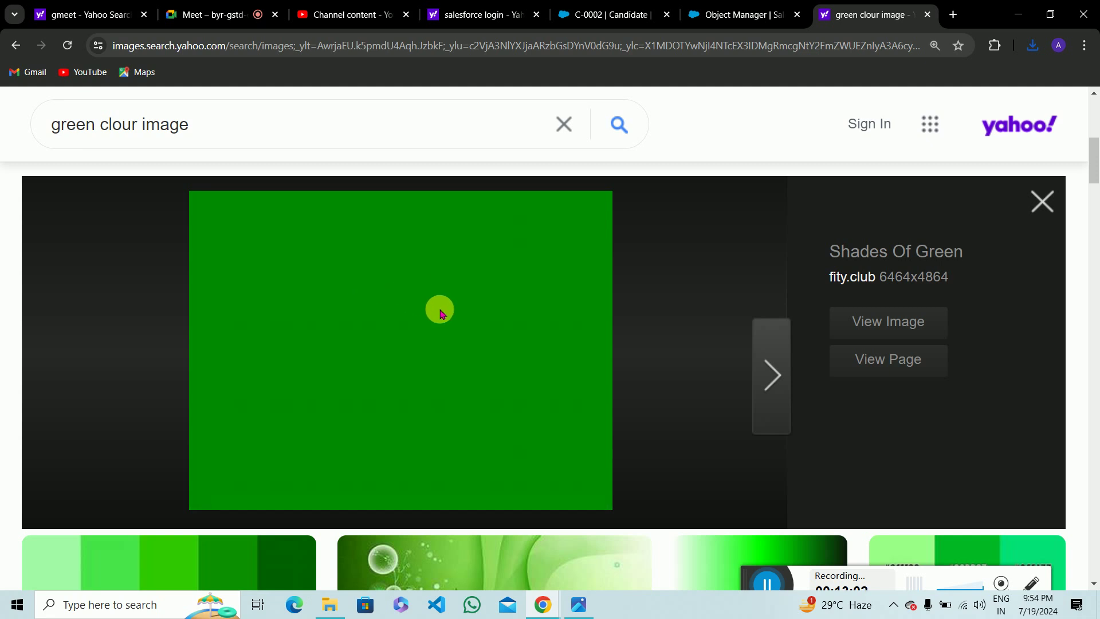
Save the solid green image to Downloads as greem.jpeg.
right_click(359, 282)
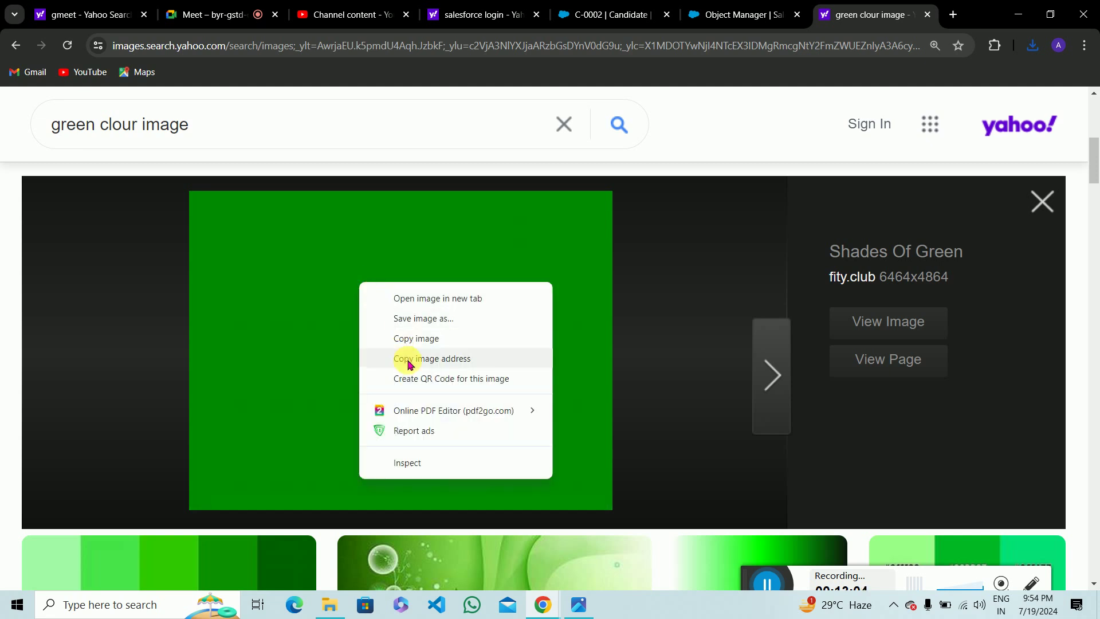
click(414, 329)
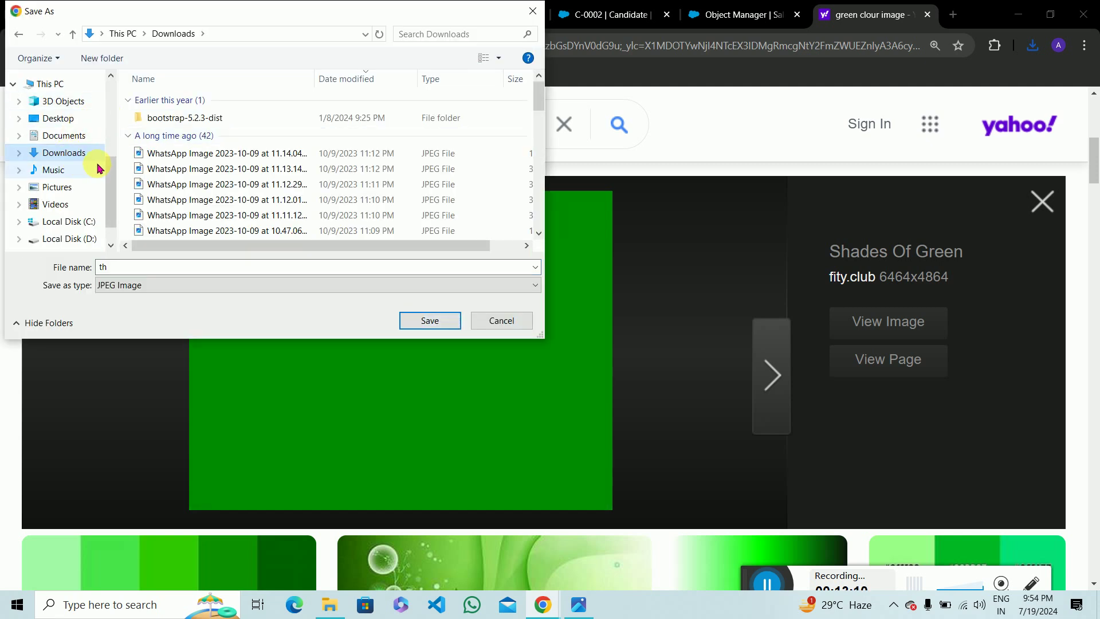
double_click(160, 269)
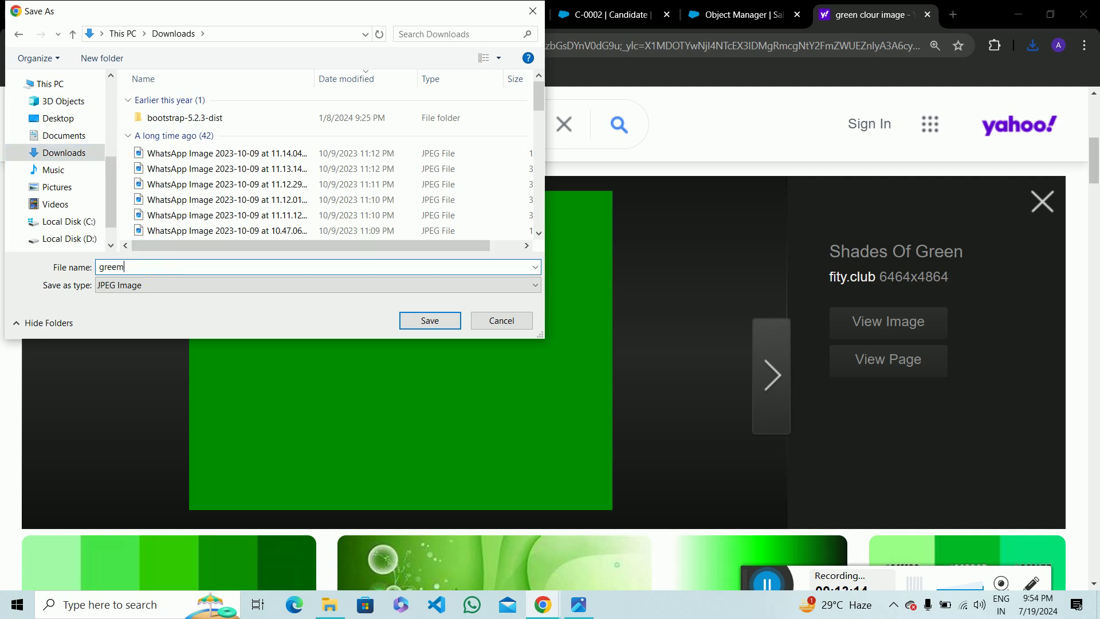
key(Return)
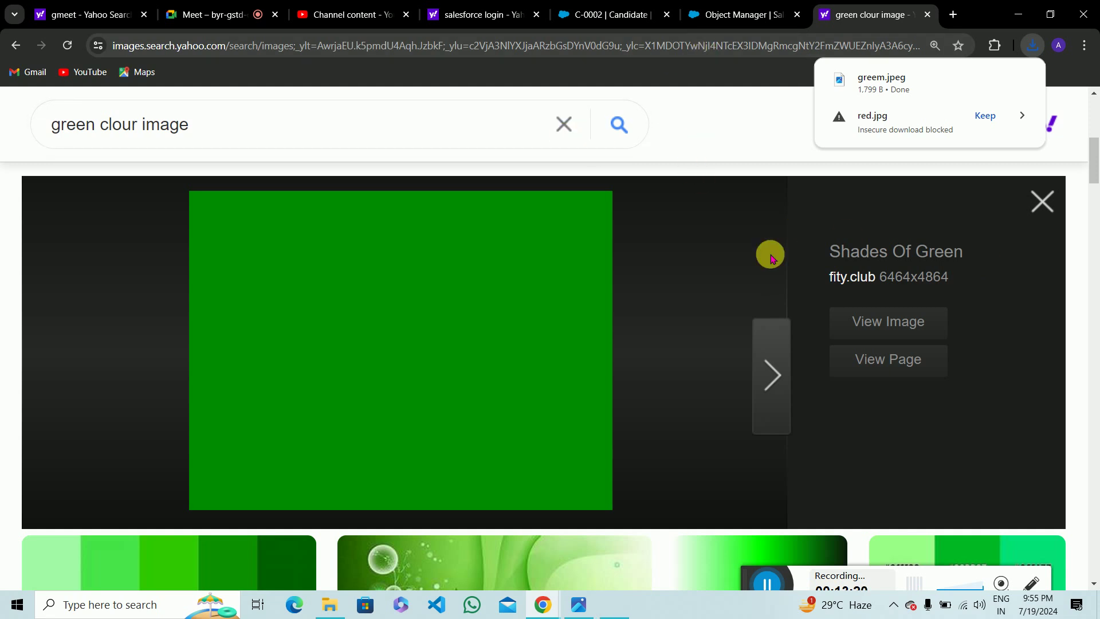
mouse_move(1015, 91)
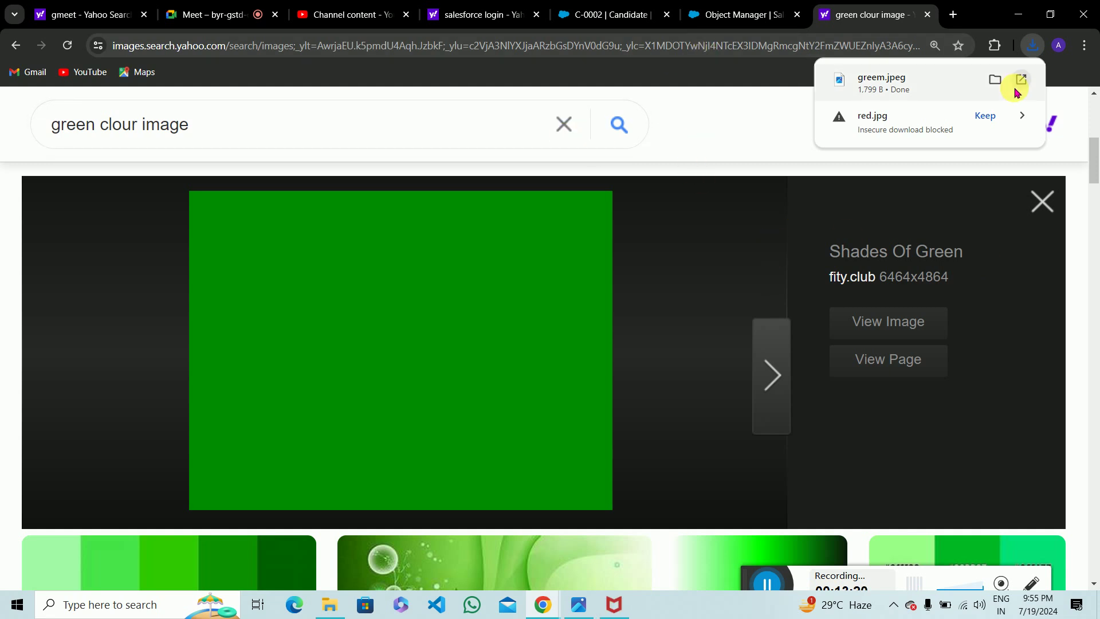
click(578, 130)
Search 'red image' again and preview the Solid Red Background image.
text(red)
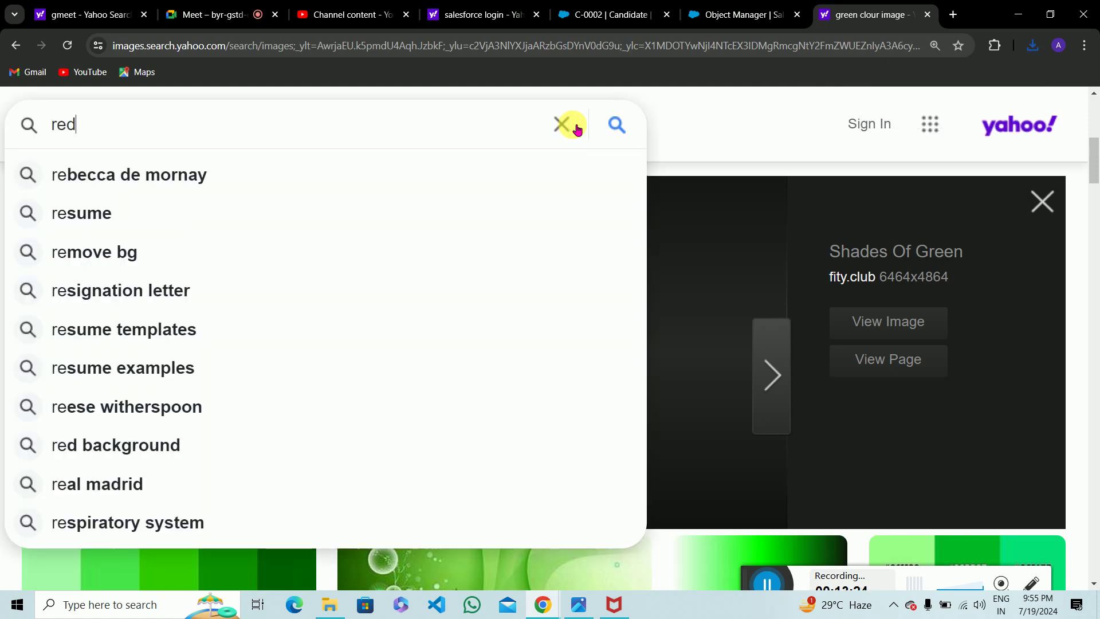
text( image)
key(Return)
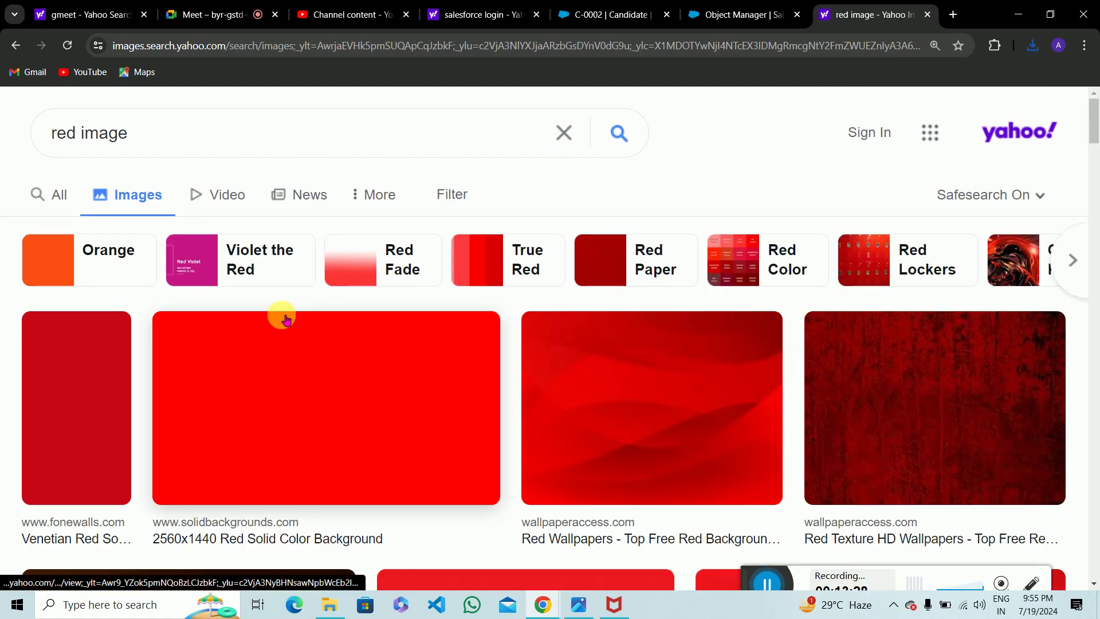
scroll(406, 473, down, 10)
scroll(406, 474, down, 3)
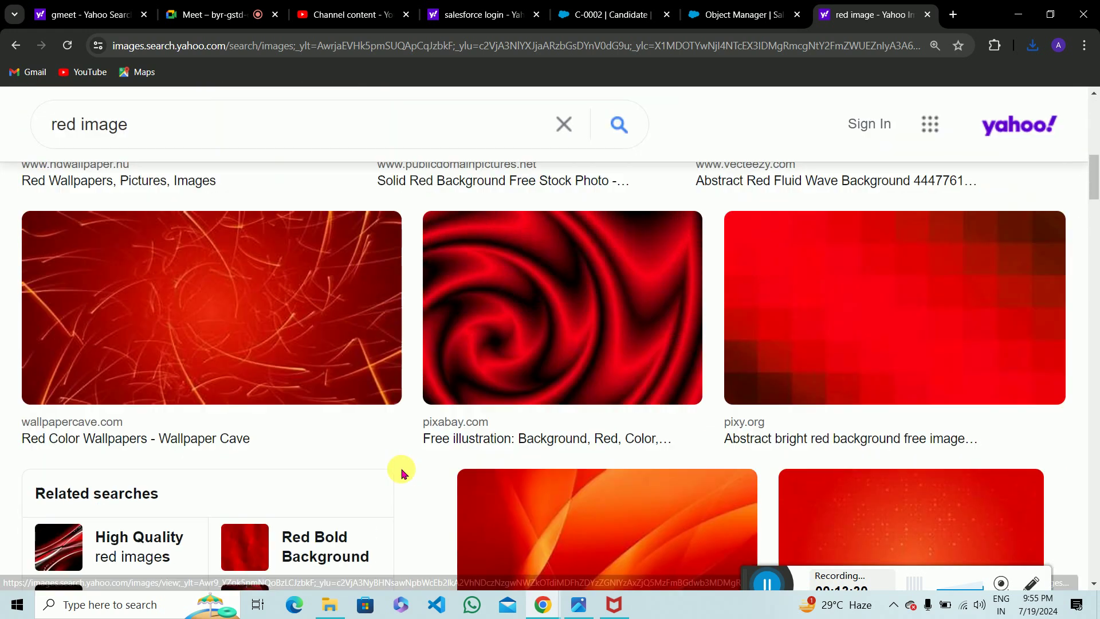
scroll(400, 469, up, 10)
scroll(298, 261, up, 3)
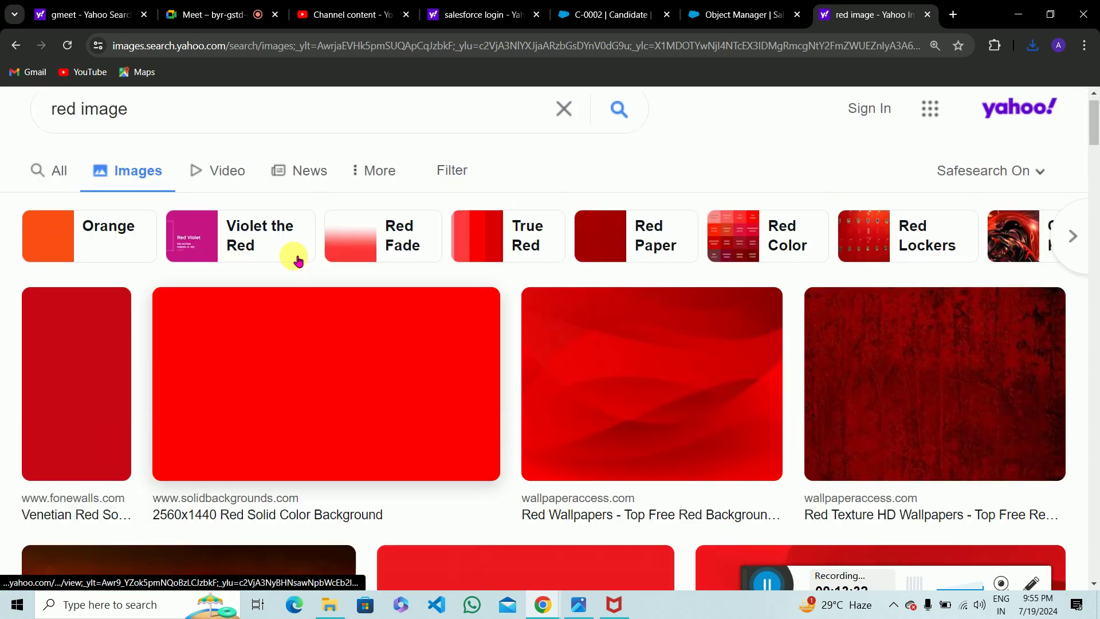
scroll(446, 487, down, 2)
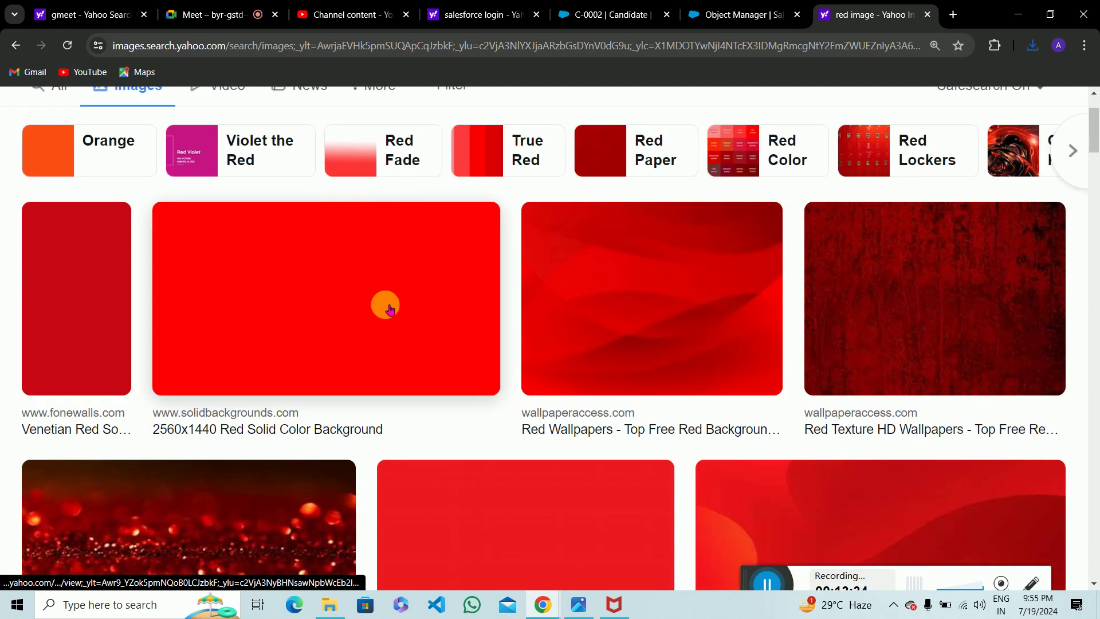
click(381, 287)
scroll(383, 371, down, 6)
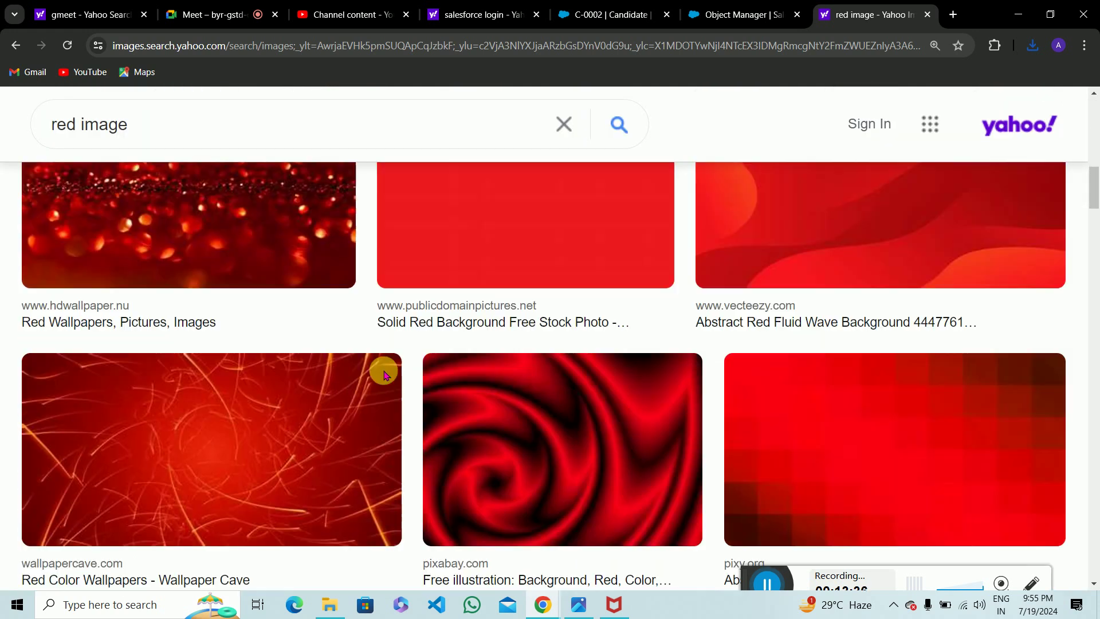
scroll(383, 370, up, 5)
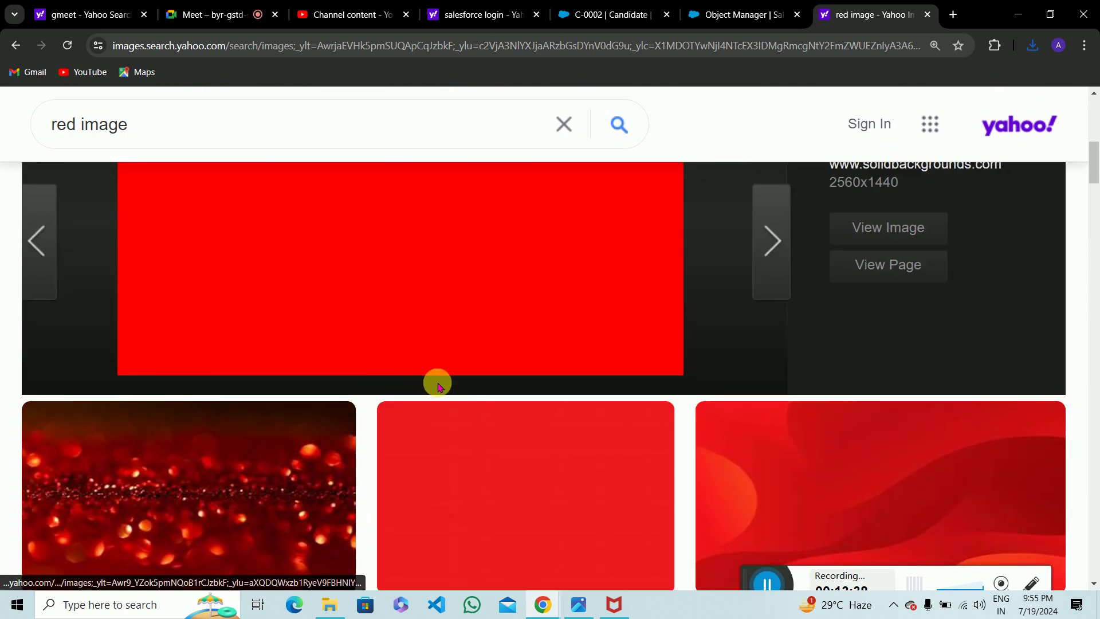
click(486, 467)
Save the solid red image to Downloads as red.jpeg.
scroll(404, 330, down, 2)
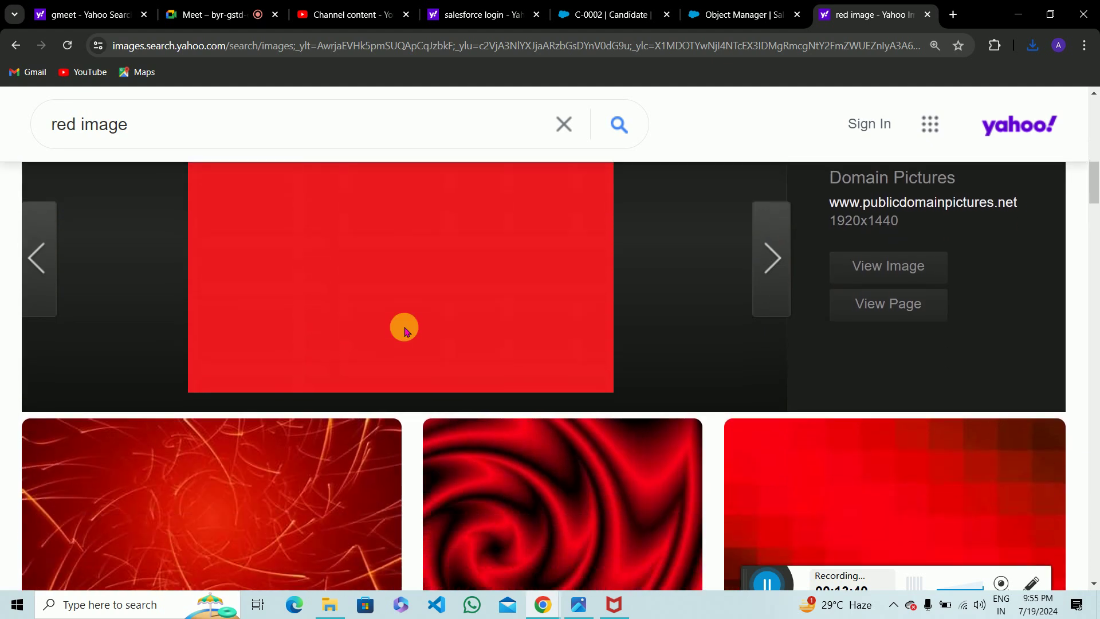
right_click(383, 279)
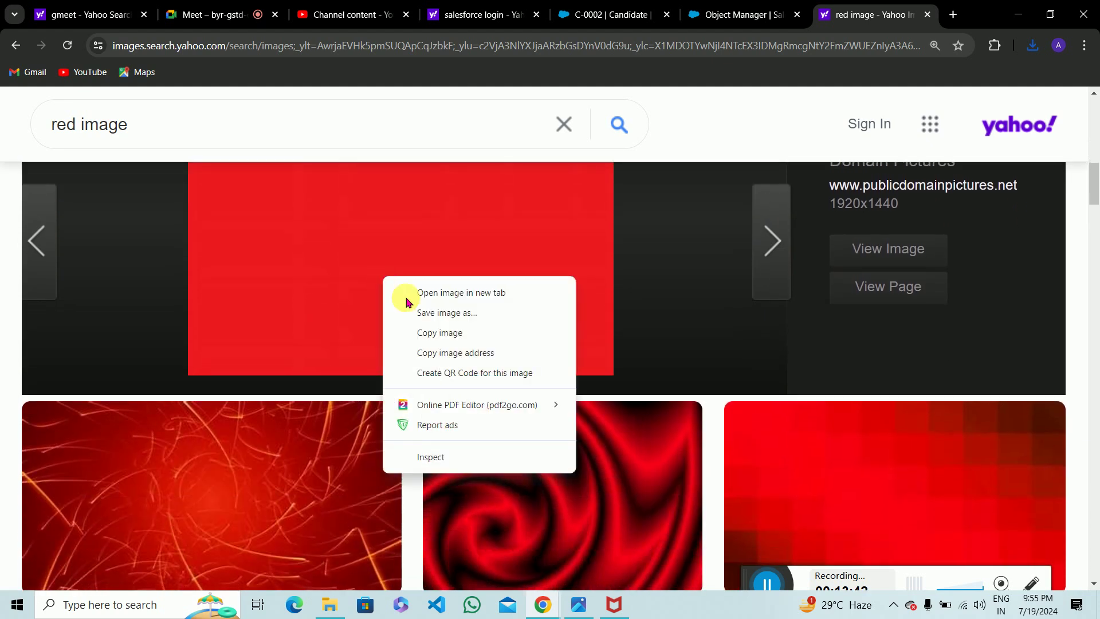
click(438, 316)
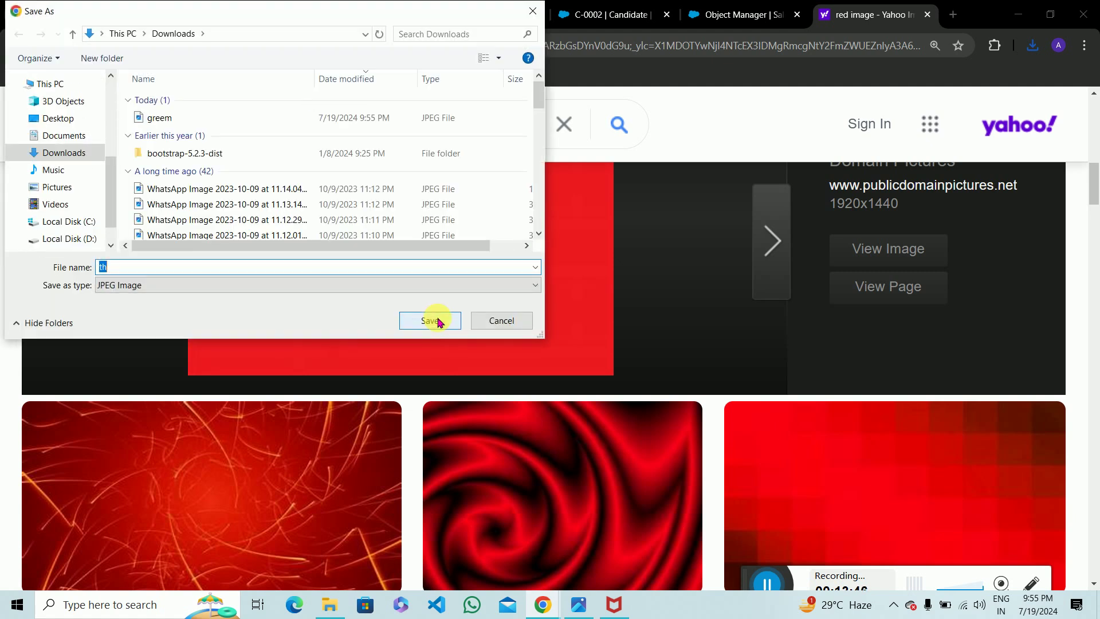
text(red)
click(439, 321)
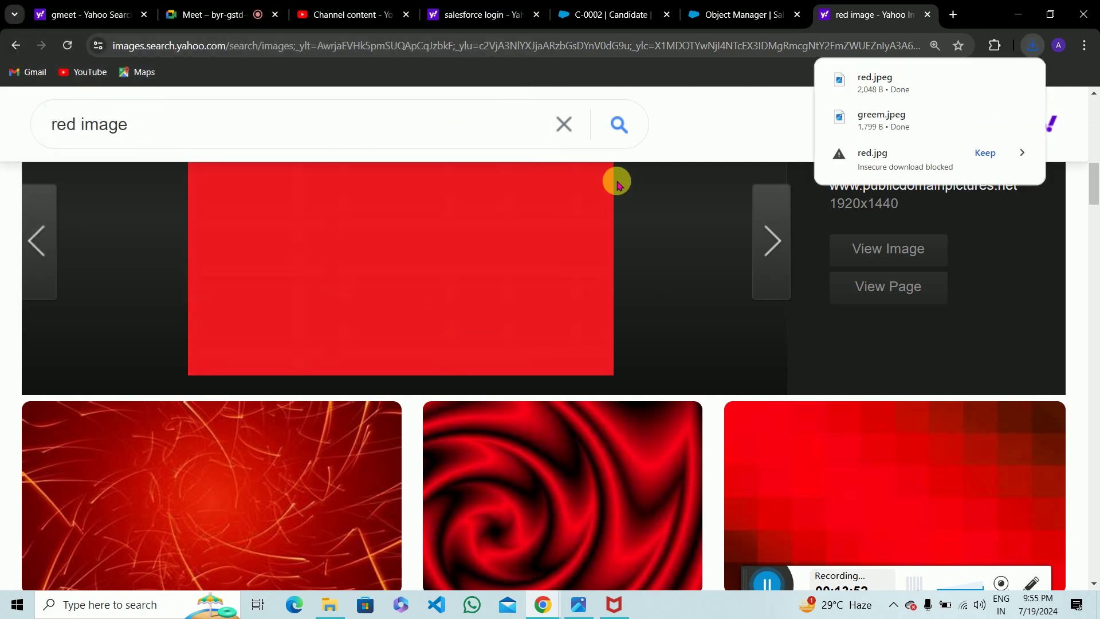
From Setup Home, filter Quick Find by 'static' and go to Static Resources.
click(700, 18)
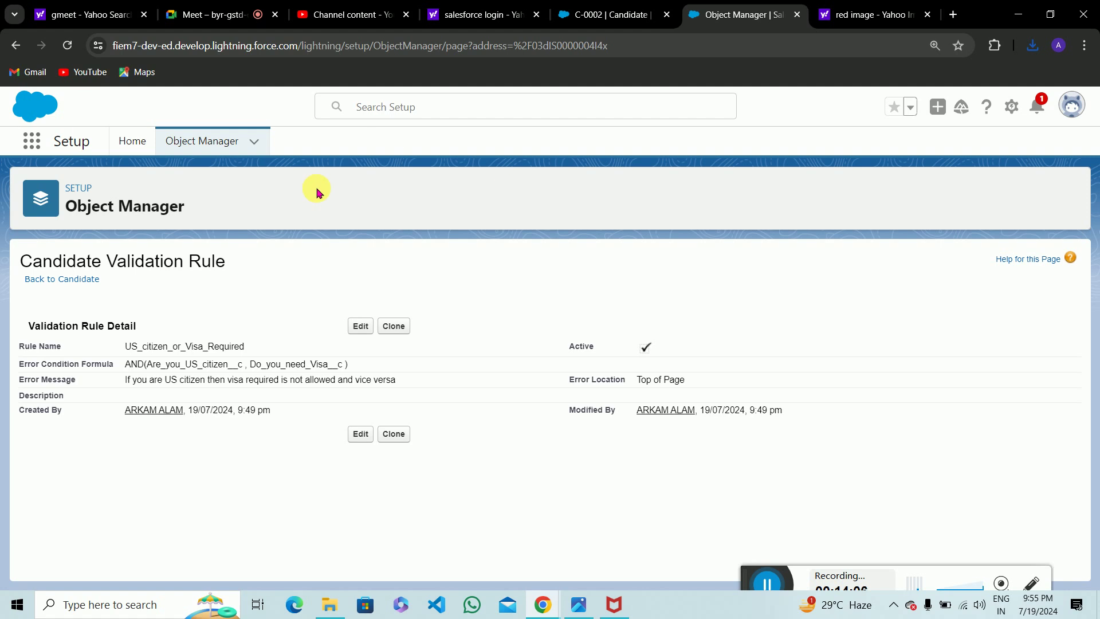
click(586, 11)
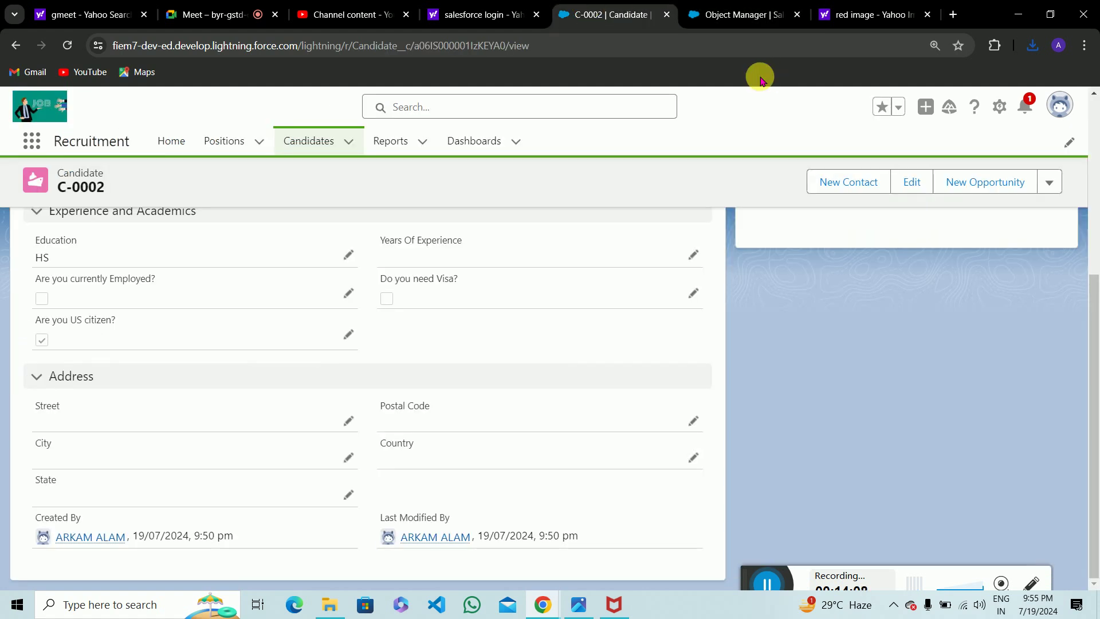
click(739, 14)
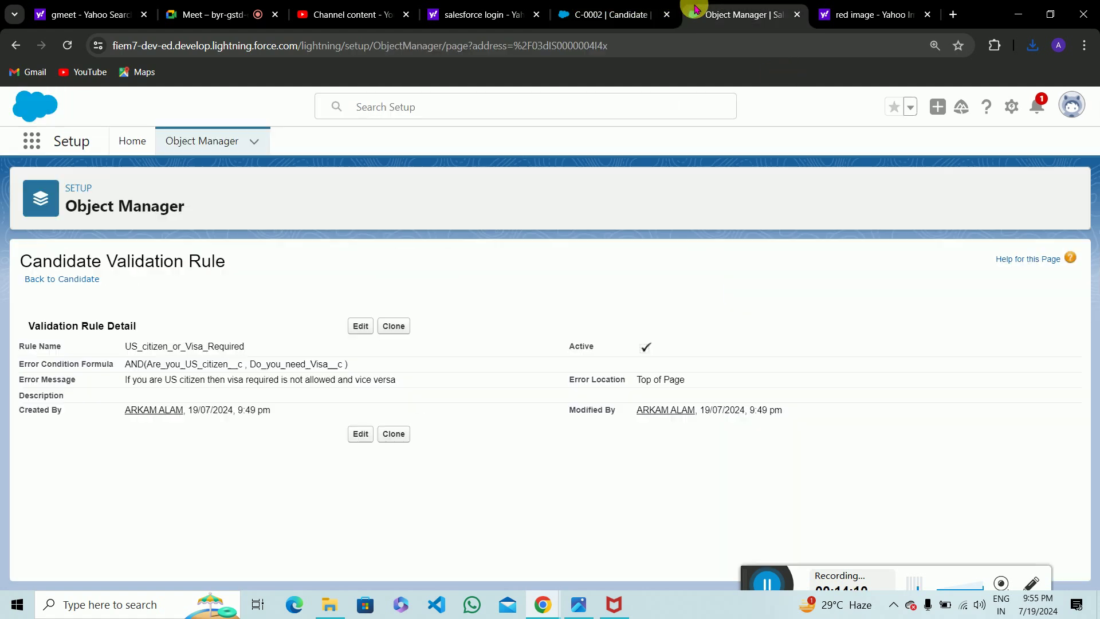
click(146, 140)
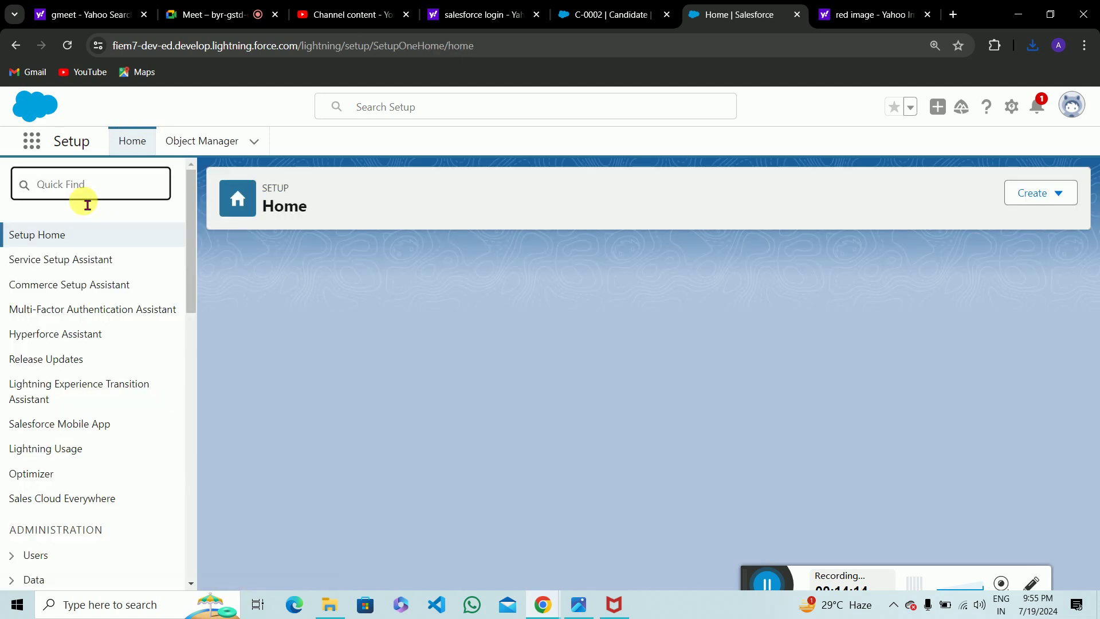
text(sta)
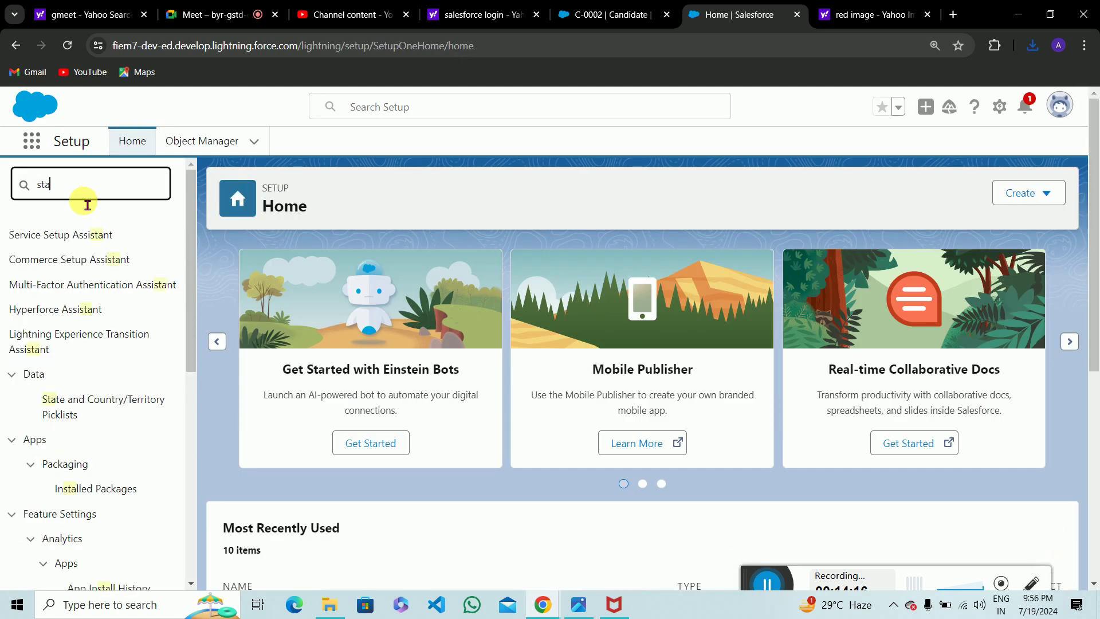
text(tic)
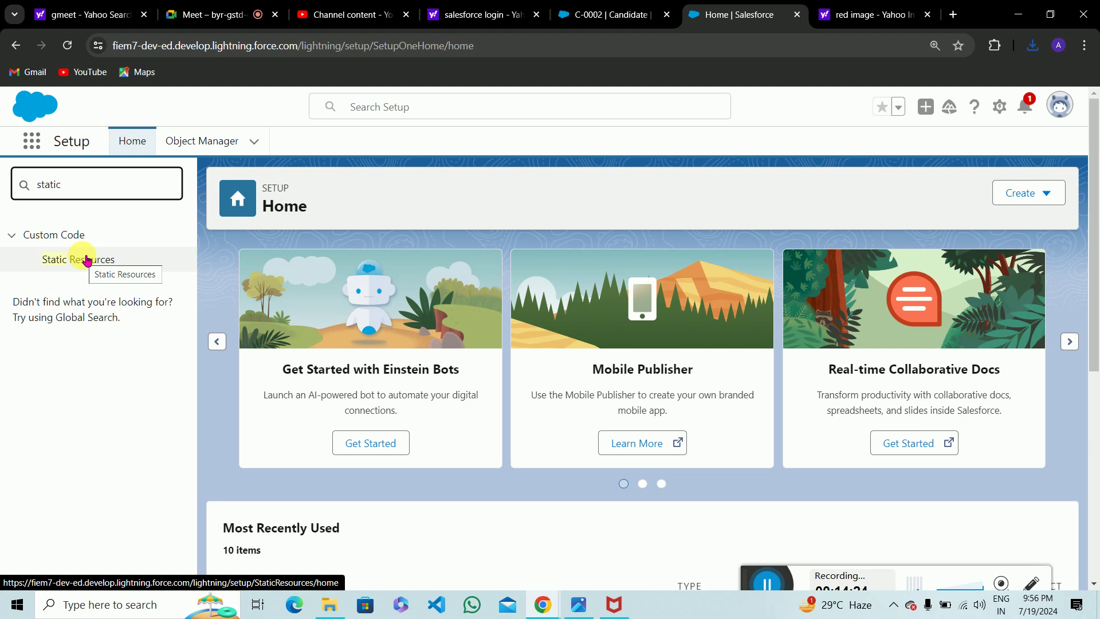
click(87, 260)
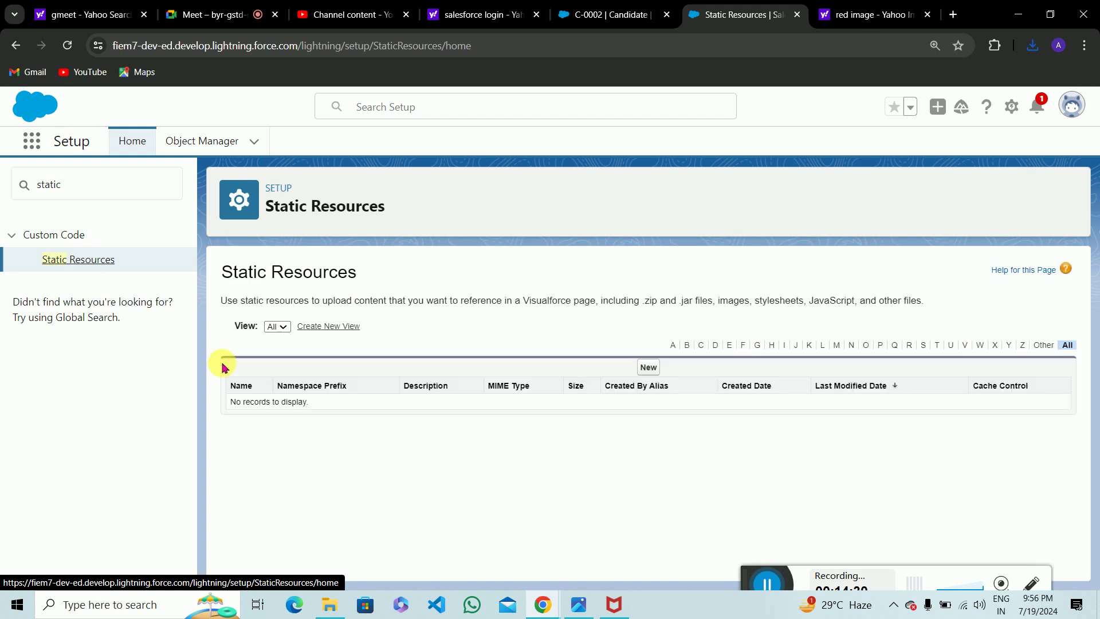
Start a new static resource with red.jpeg from Downloads and Public cache control, and save.
click(649, 368)
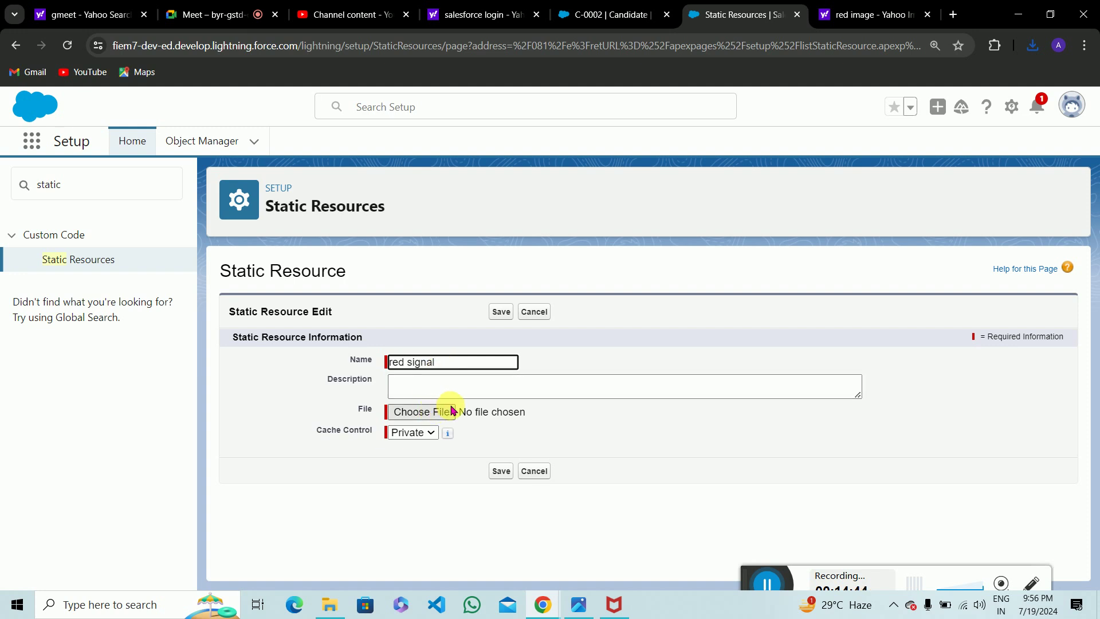
click(439, 417)
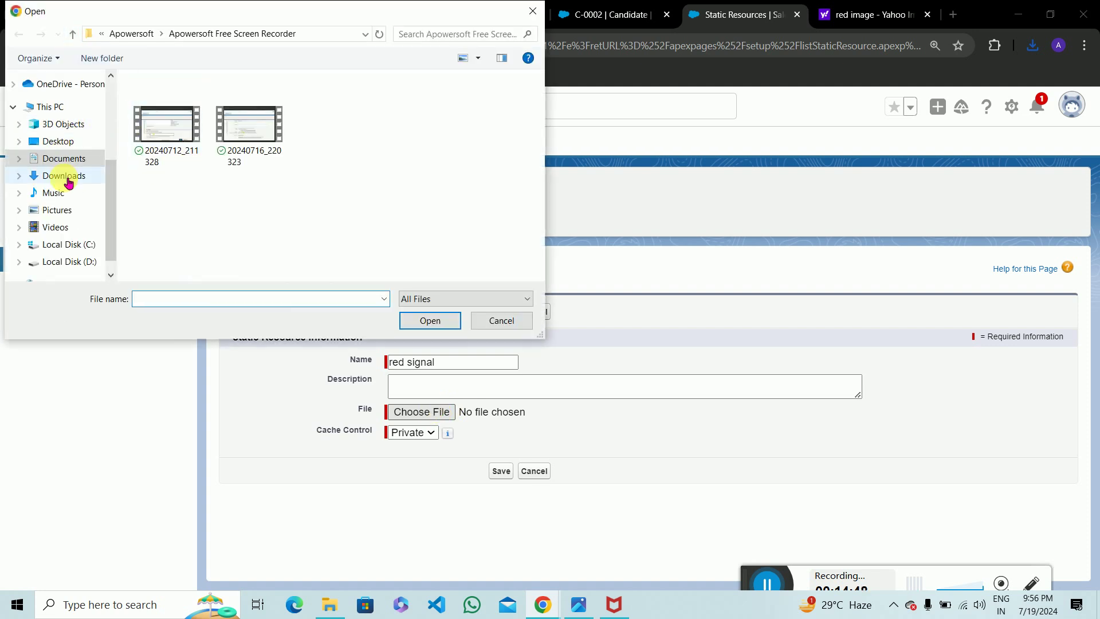
click(68, 182)
click(181, 126)
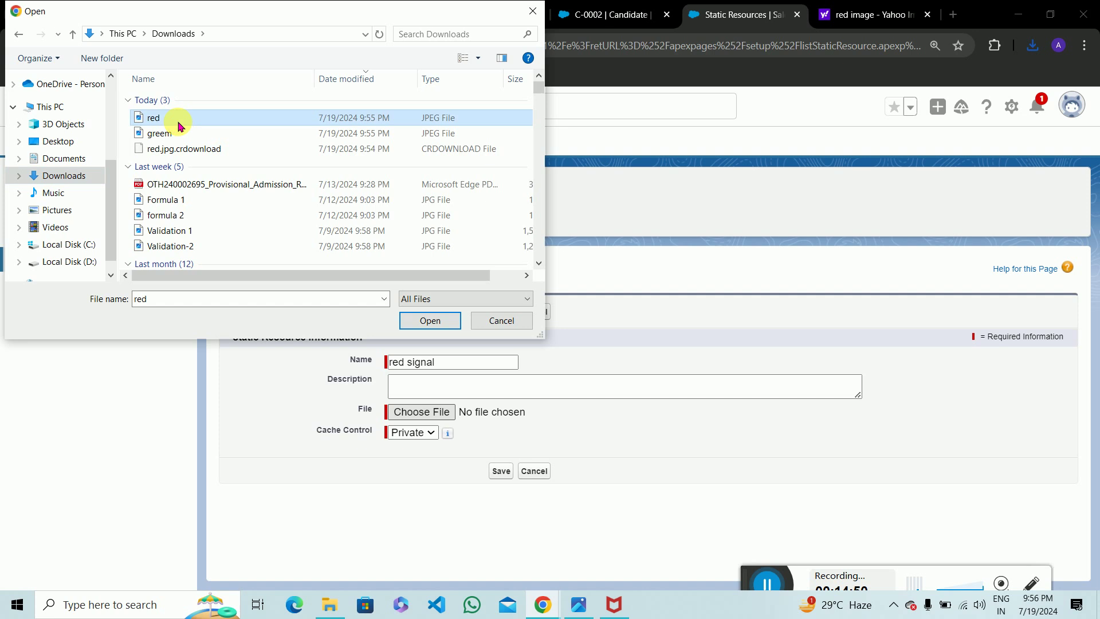
click(427, 321)
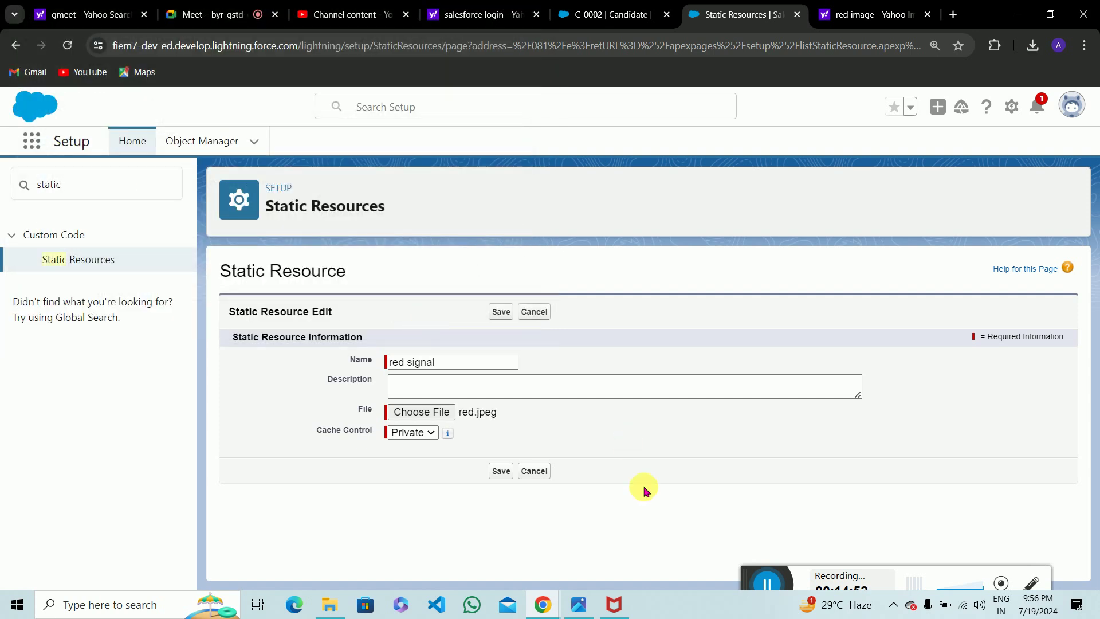
click(419, 438)
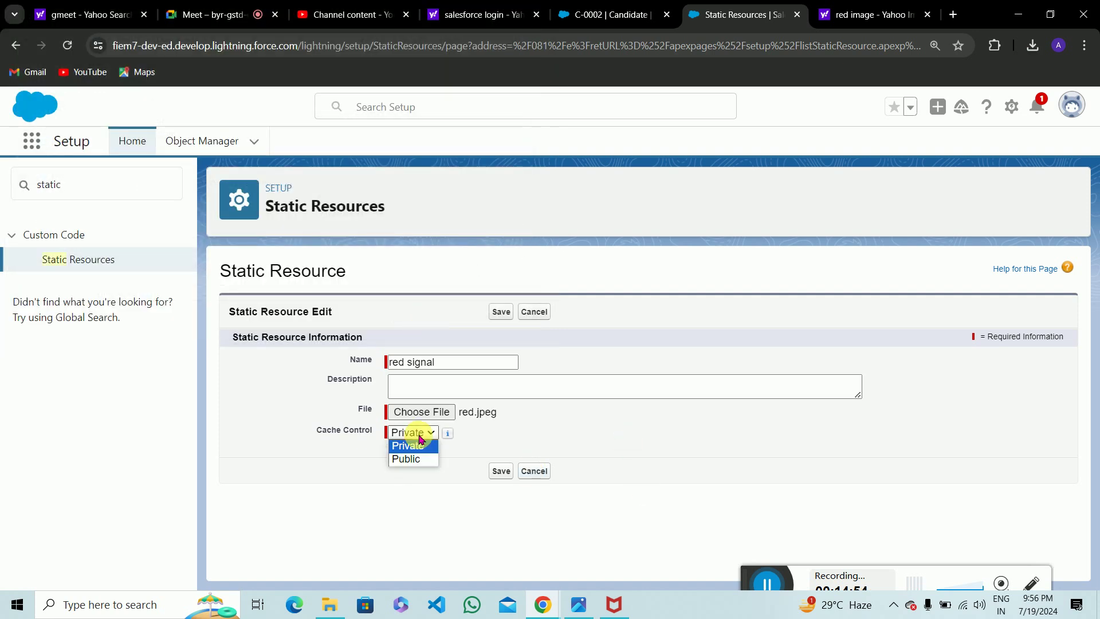
click(406, 458)
click(503, 472)
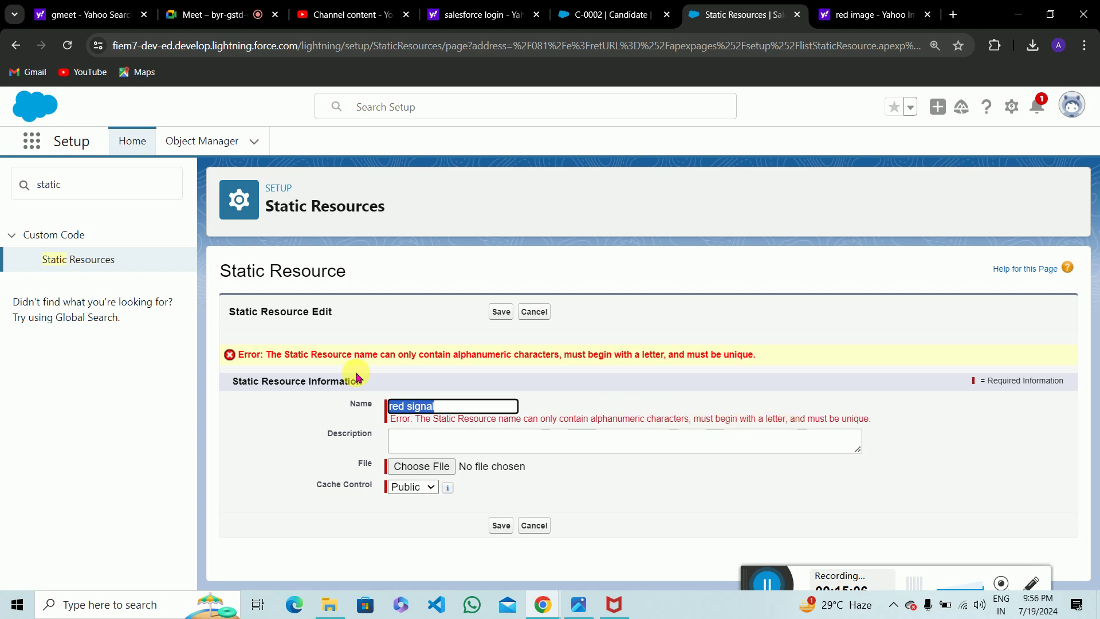
Correct the invalid name to 'red', reattach red.jpeg with Public cache control, and save.
key(End)
key(BackSpace)
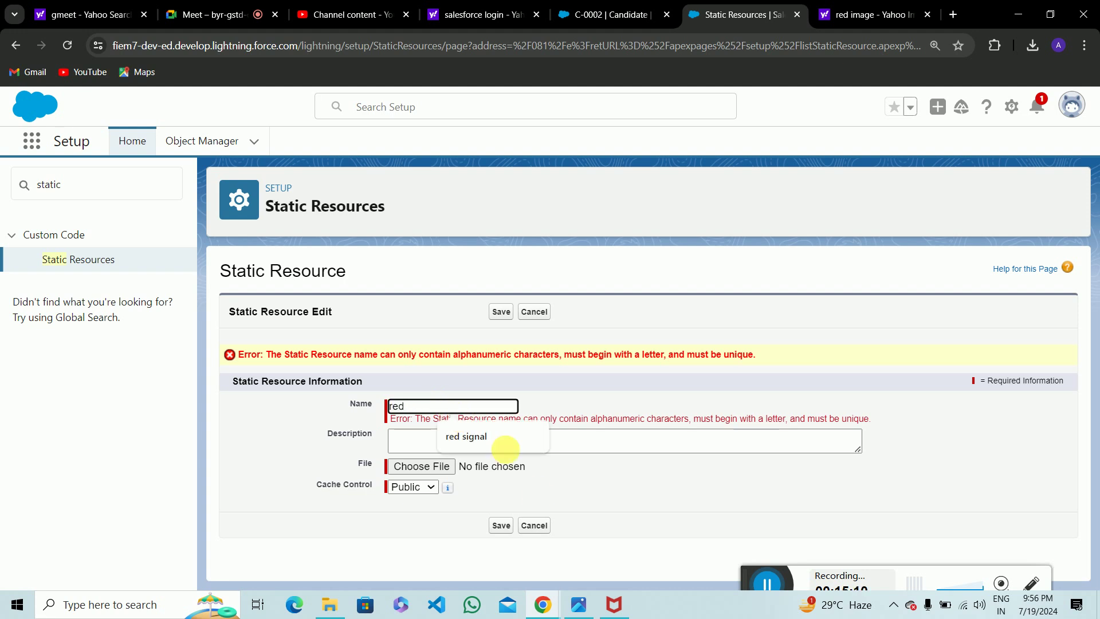
click(452, 473)
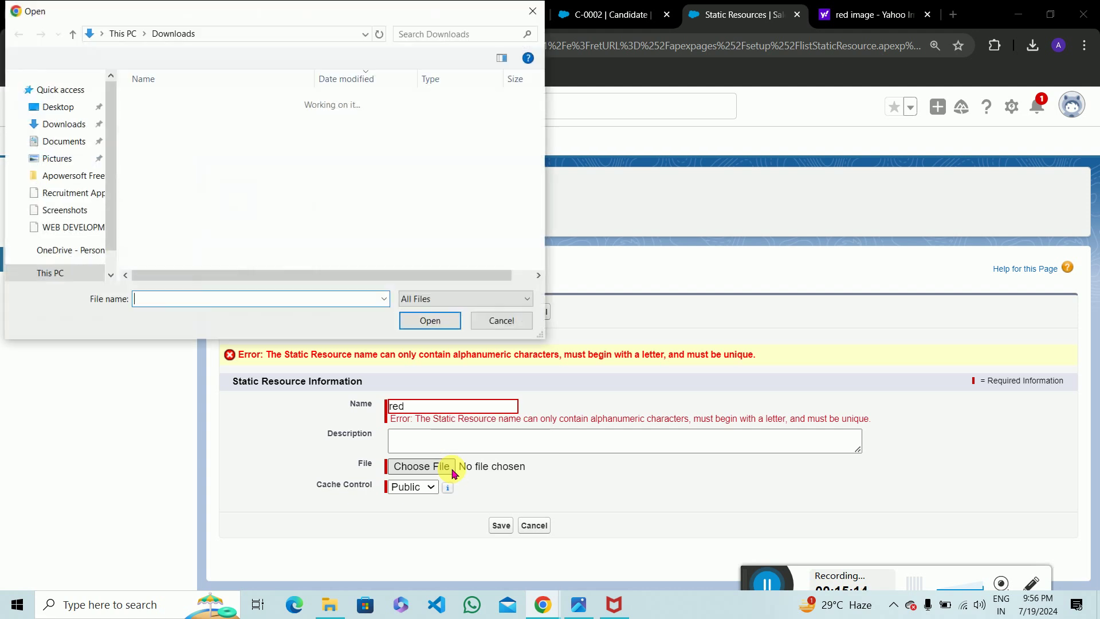
click(153, 119)
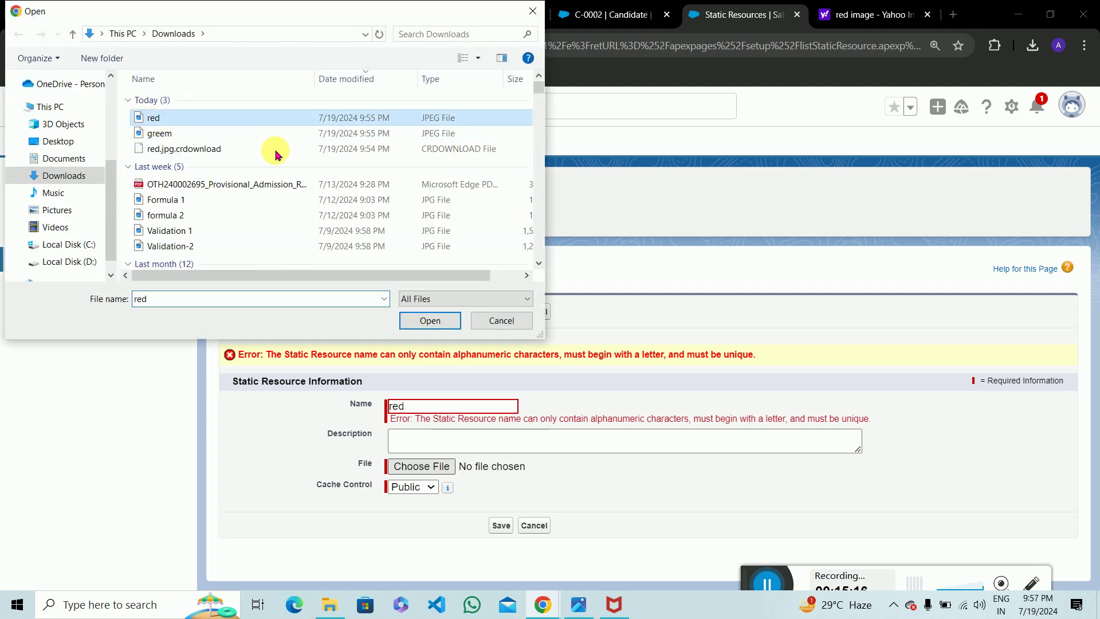
click(440, 318)
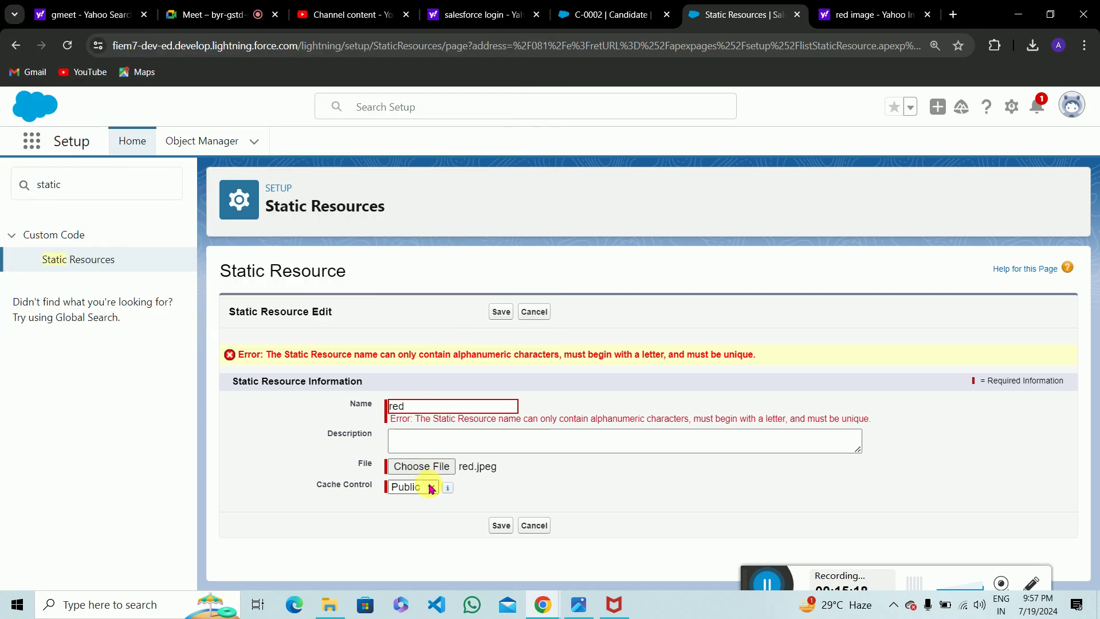
click(430, 488)
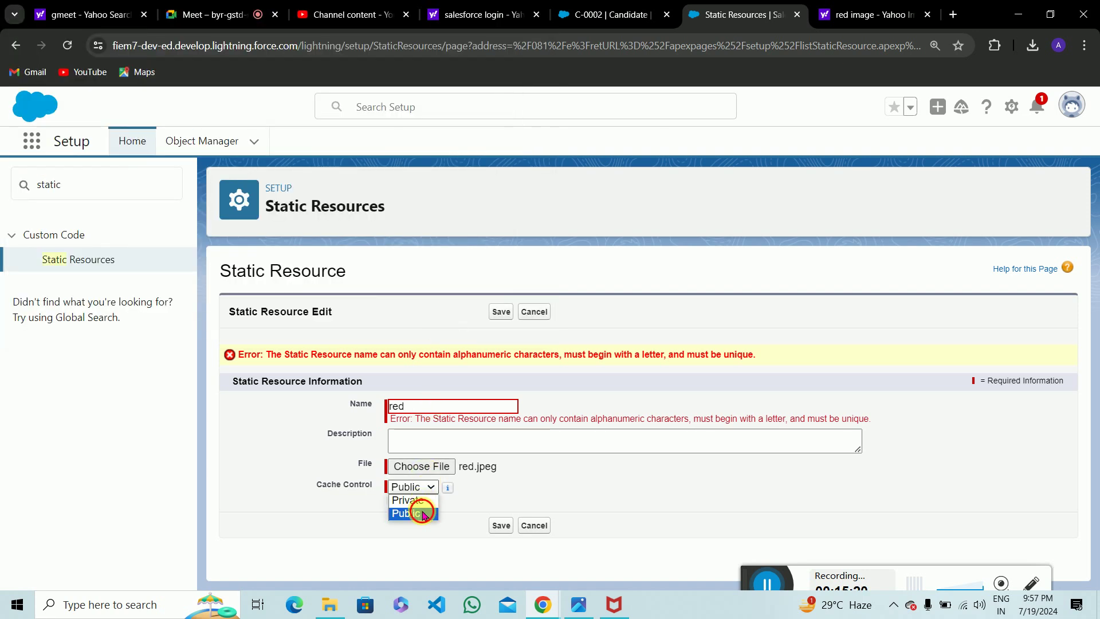
click(423, 513)
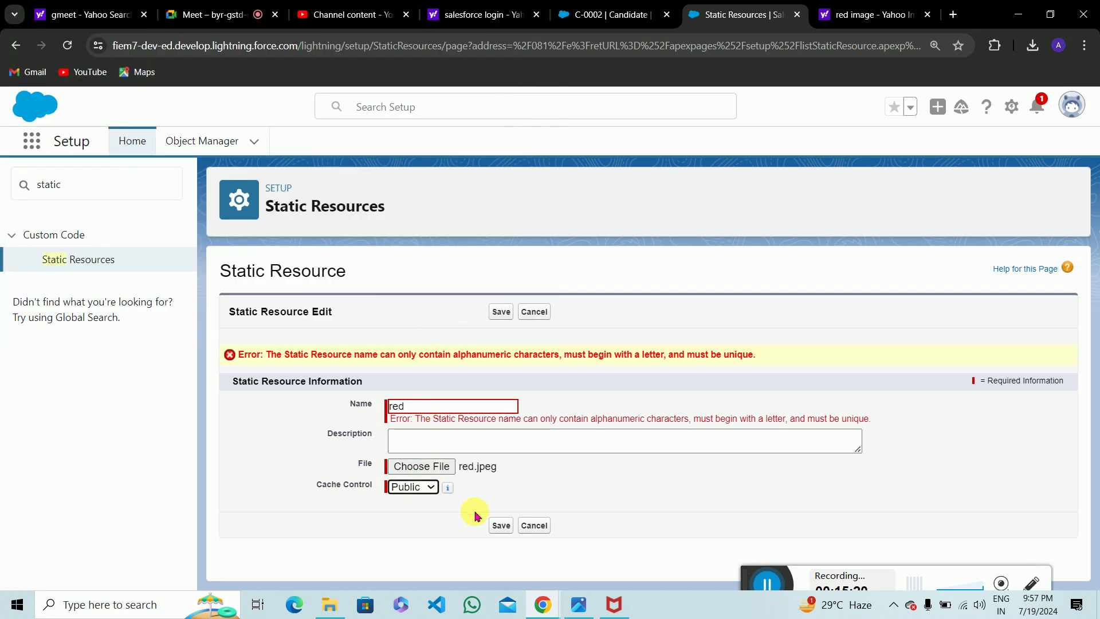
click(500, 525)
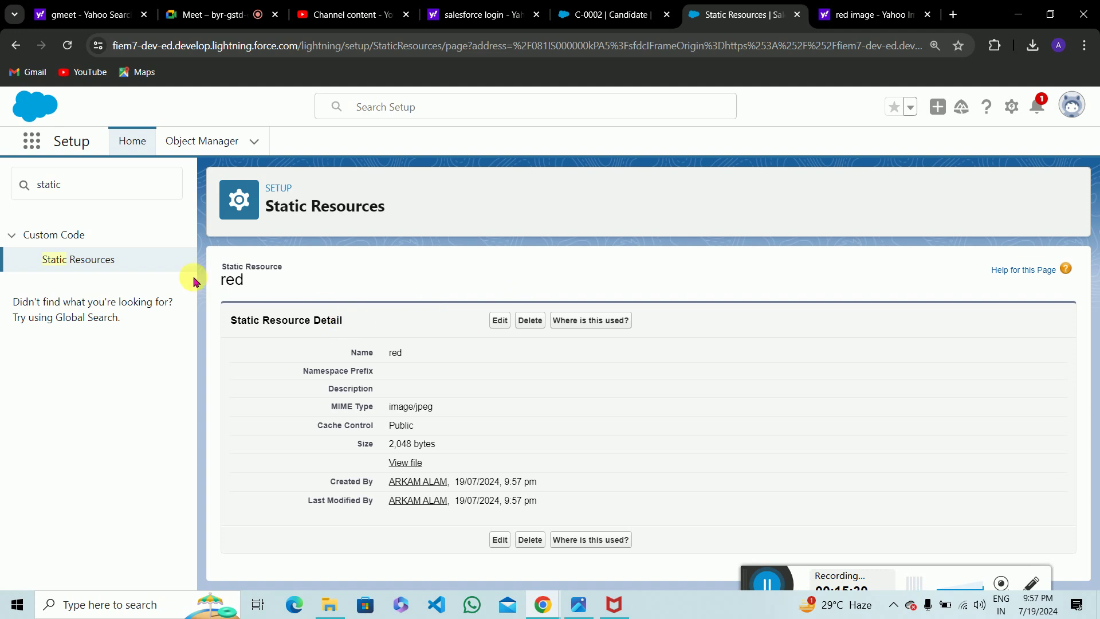
Create a static resource named 'green' holding greem.jpeg with Public cache control.
click(97, 263)
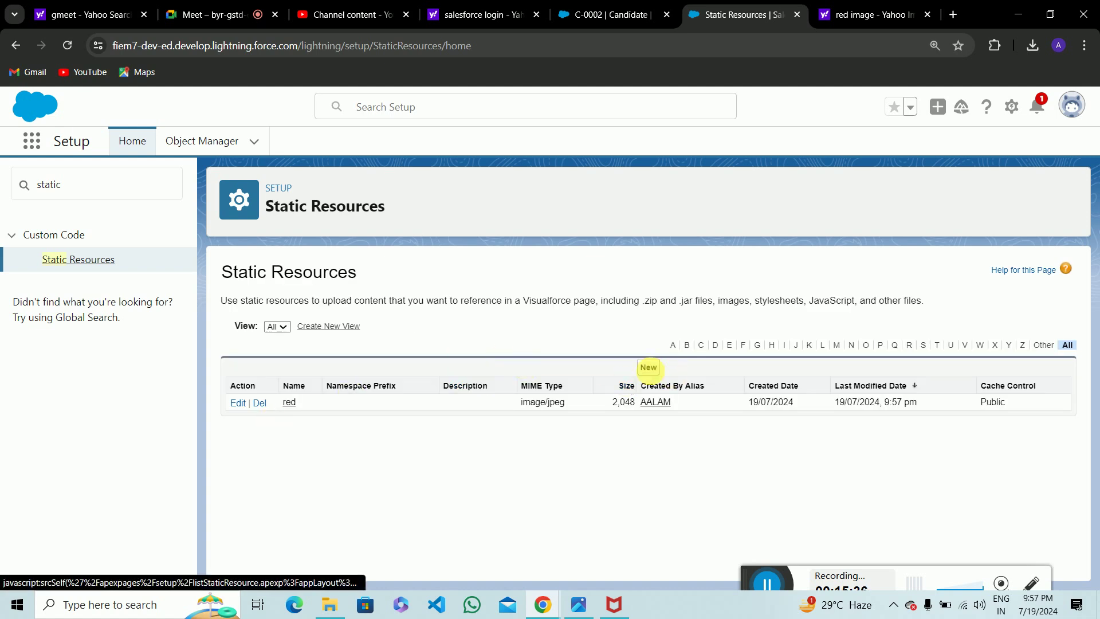
click(652, 367)
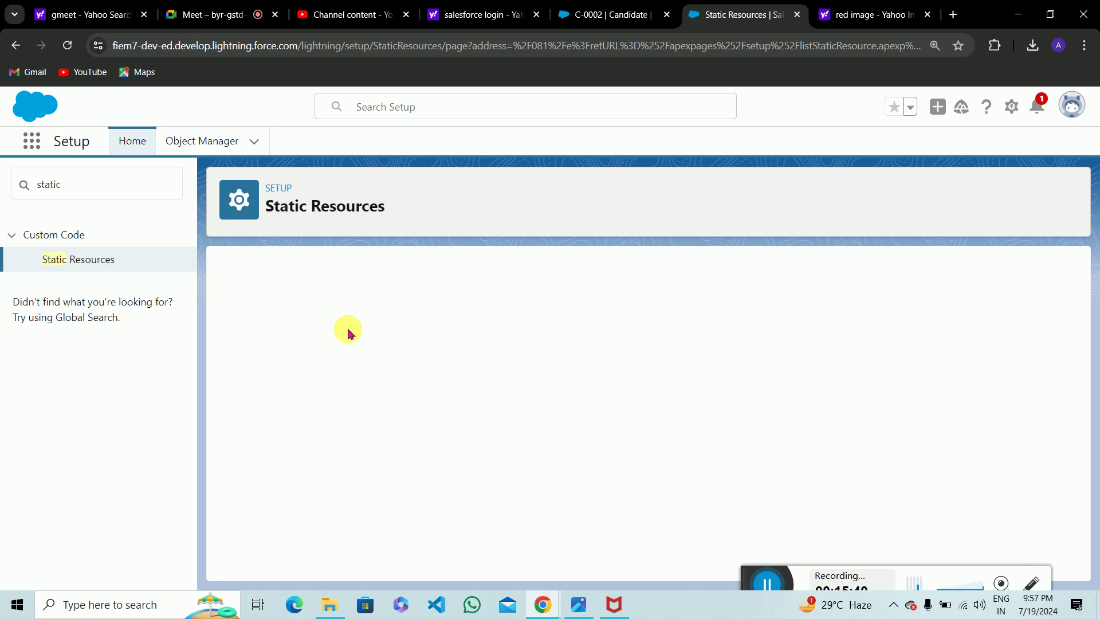
click(434, 364)
text(green)
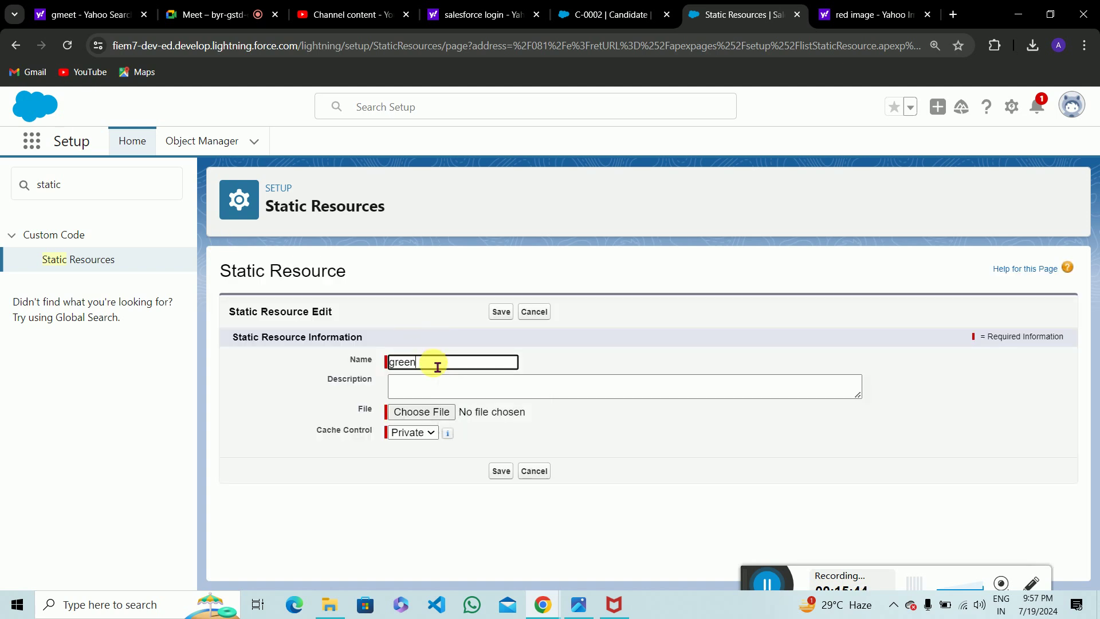
click(432, 416)
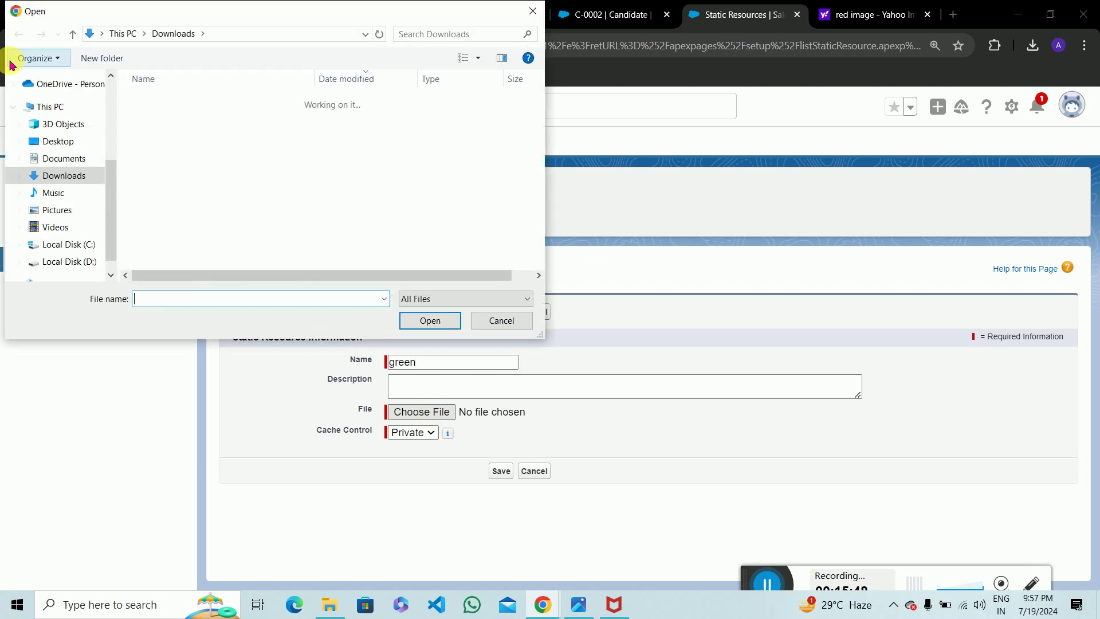
click(167, 133)
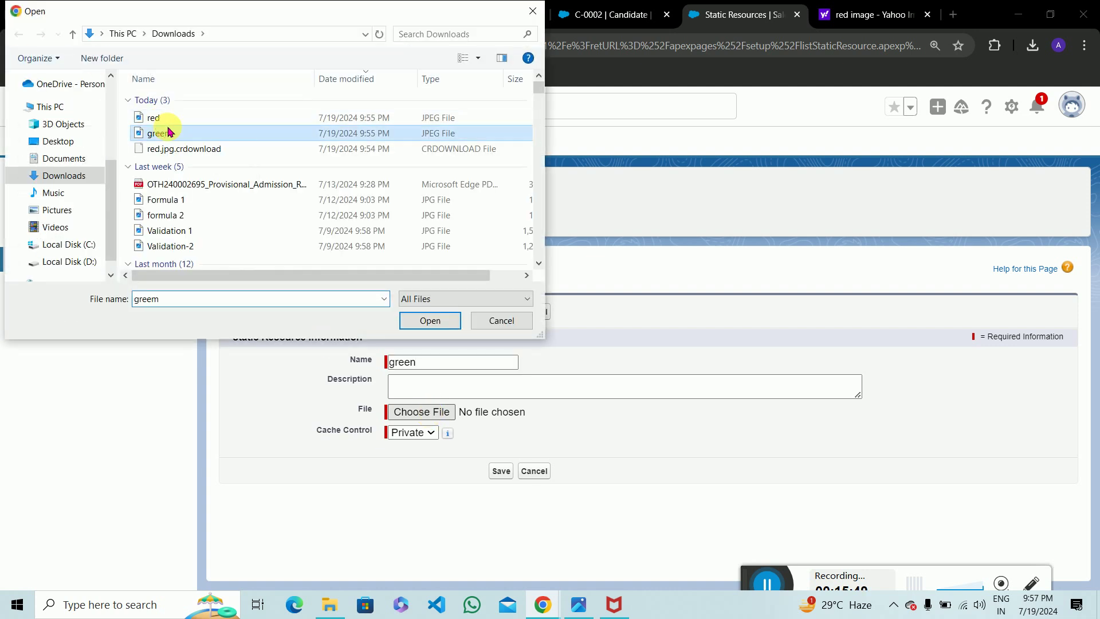
click(432, 319)
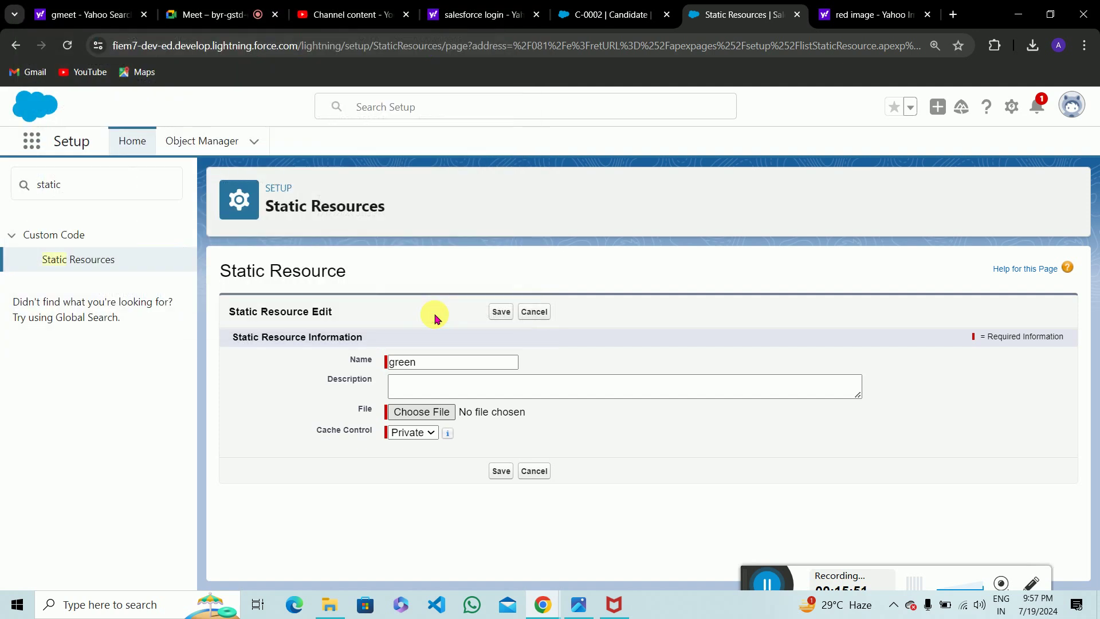
click(430, 434)
click(413, 459)
click(509, 475)
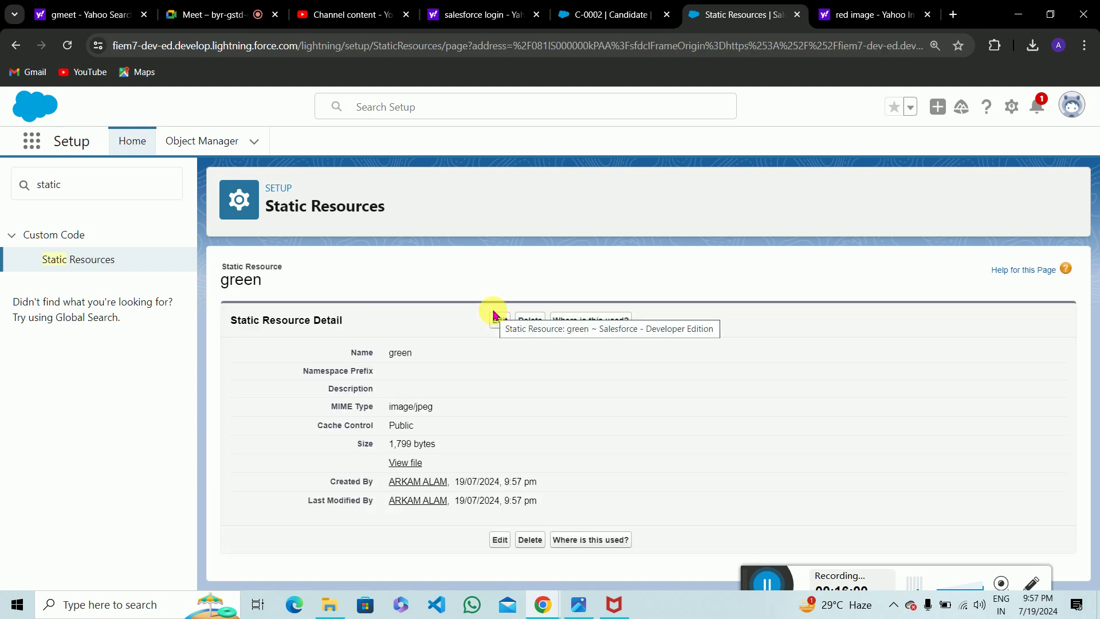
Return to the Static Resources list and open the green resource's detail page.
click(598, 544)
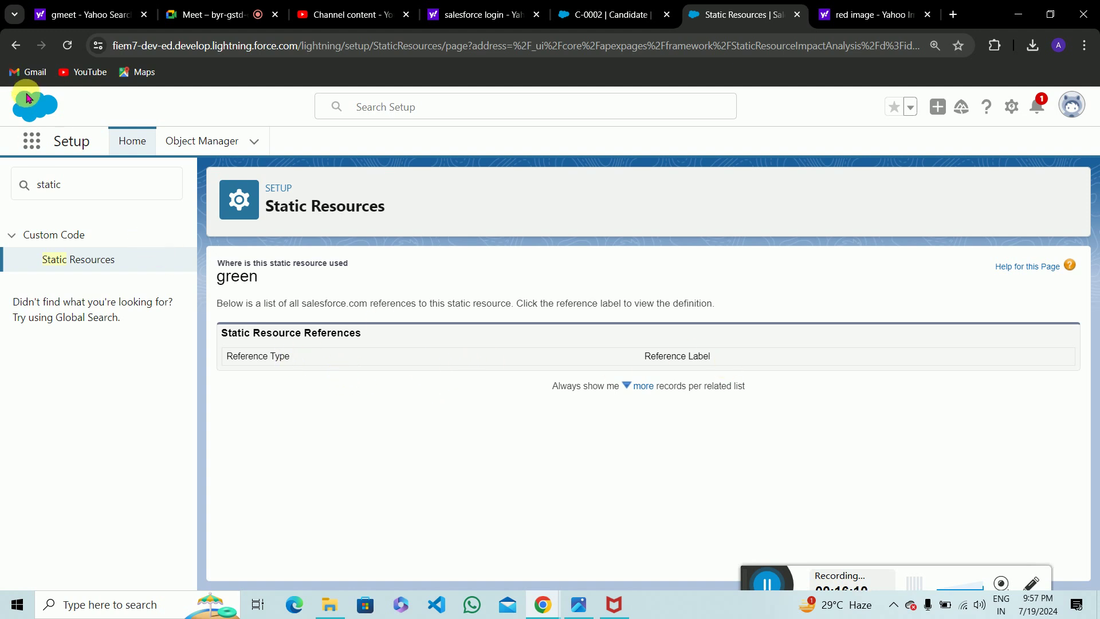
click(11, 50)
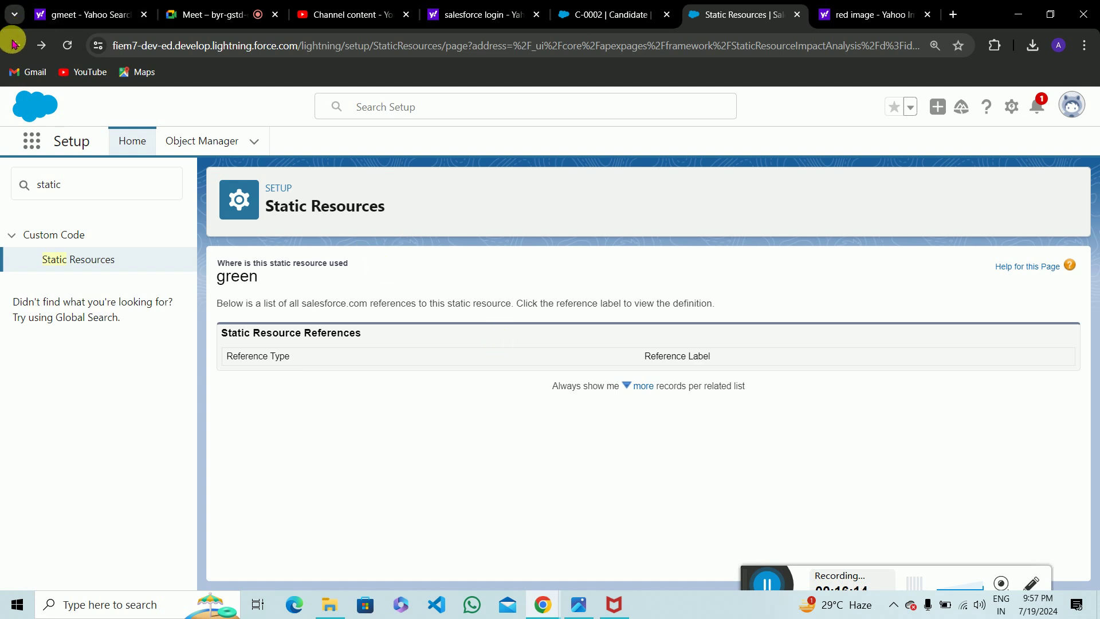
click(13, 50)
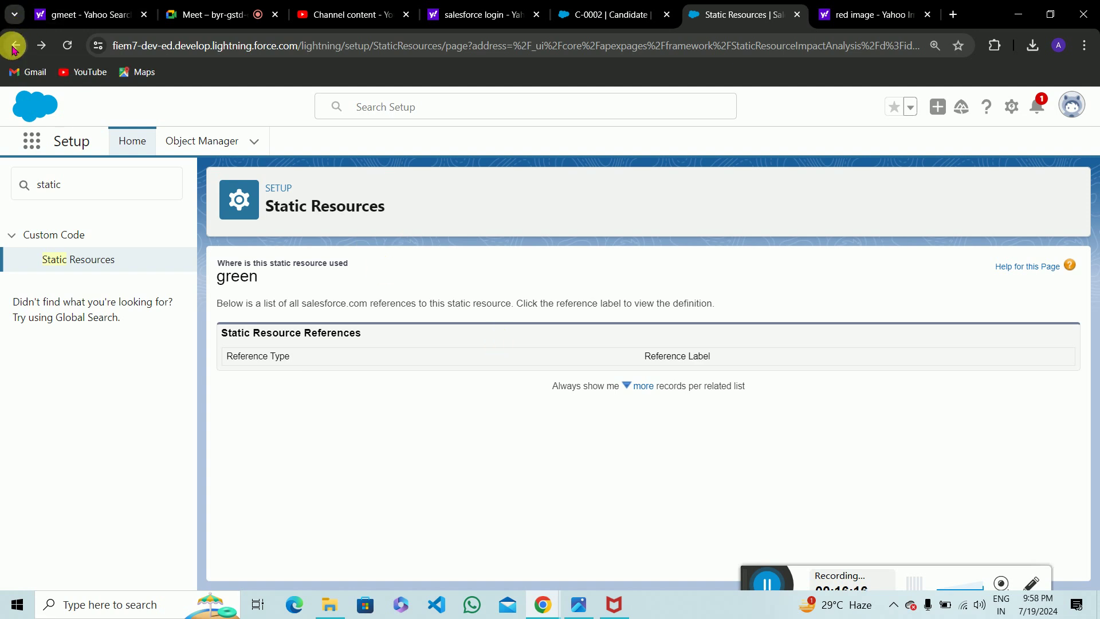
click(111, 259)
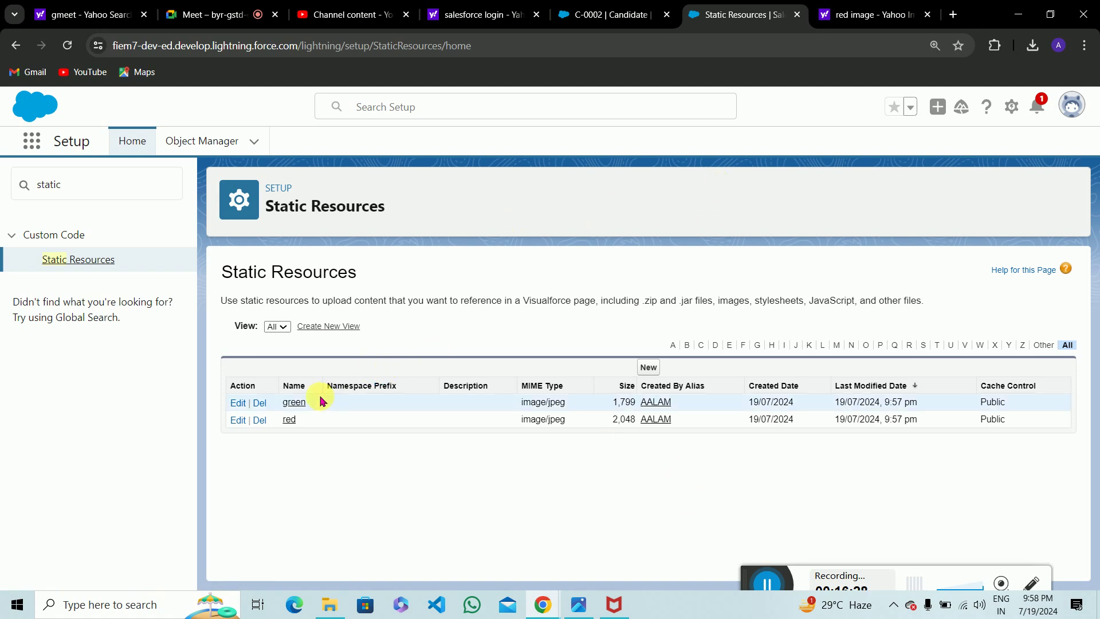
click(304, 404)
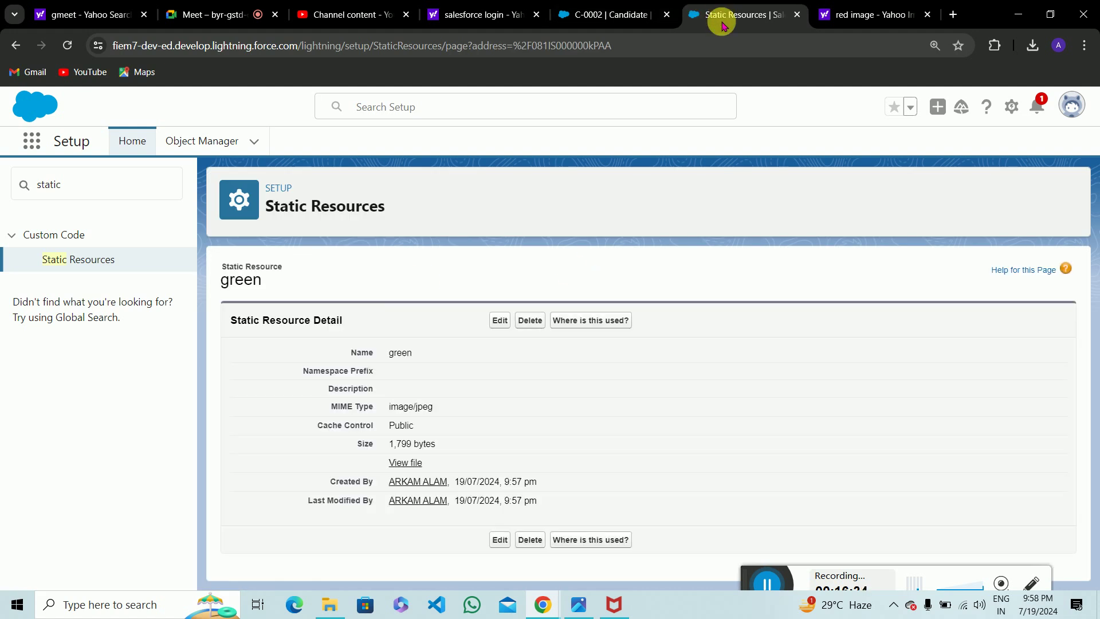
Duplicate the green resource tab, then open the Position object in Object Manager via 'pos'.
right_click(720, 11)
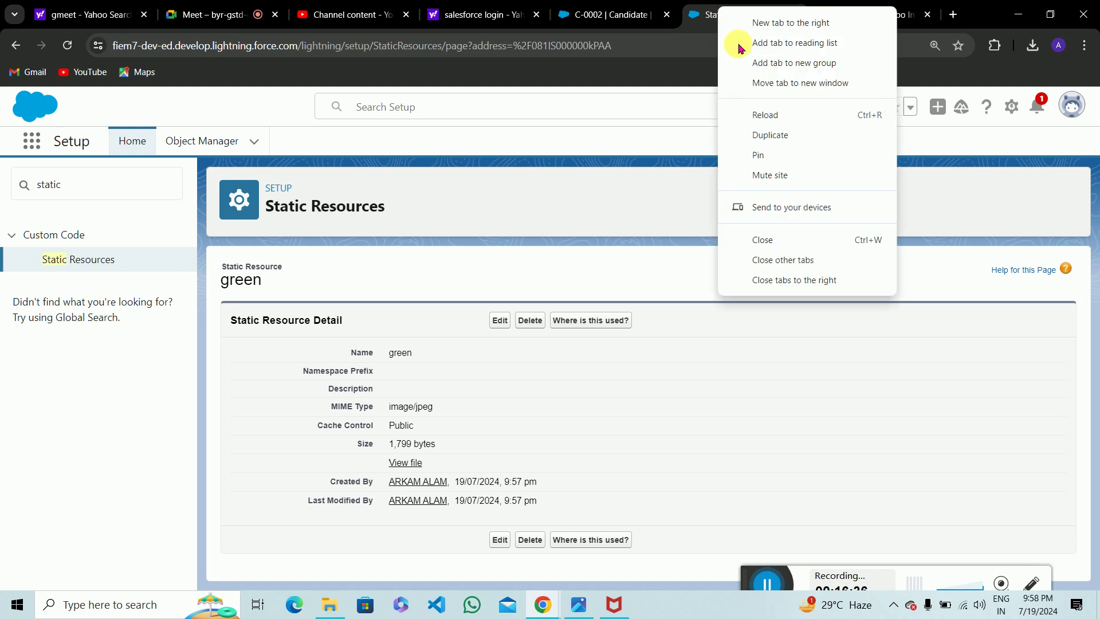
click(777, 141)
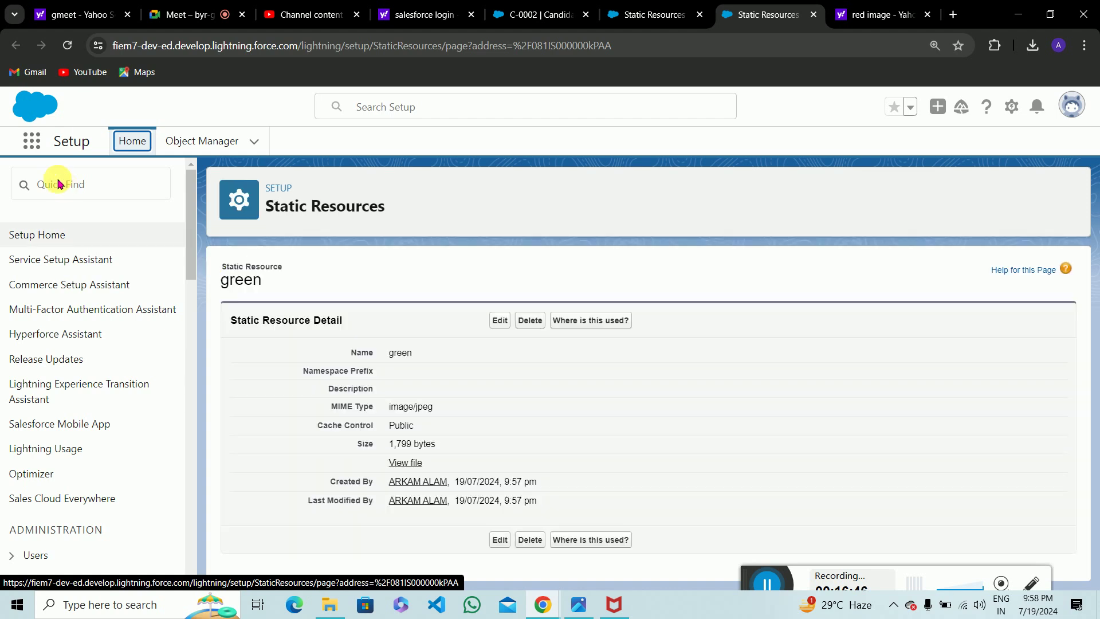
click(94, 192)
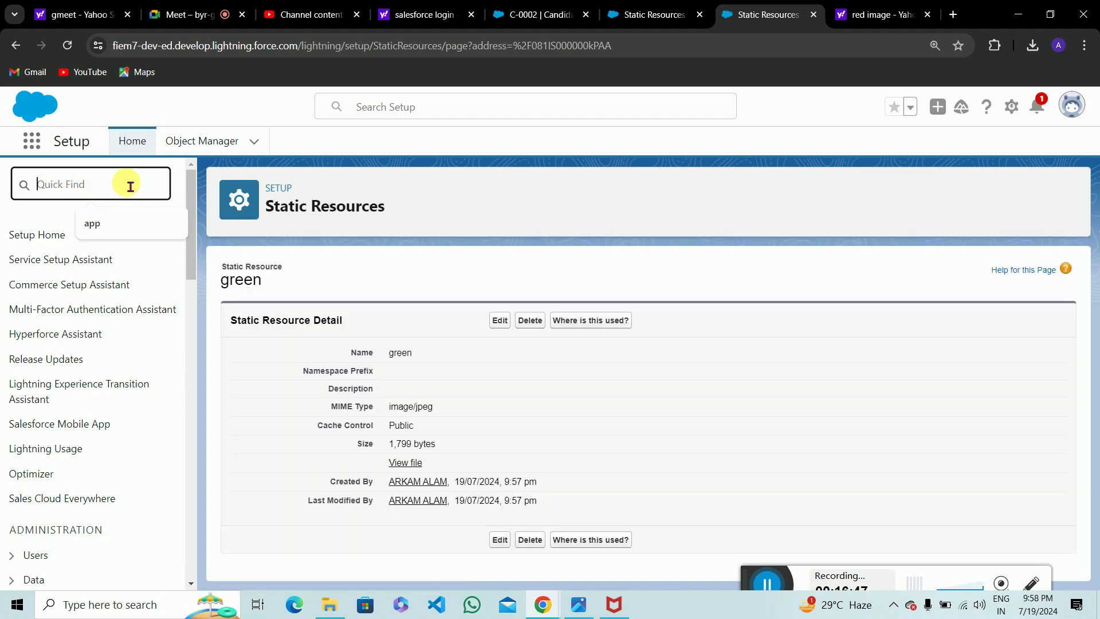
click(193, 143)
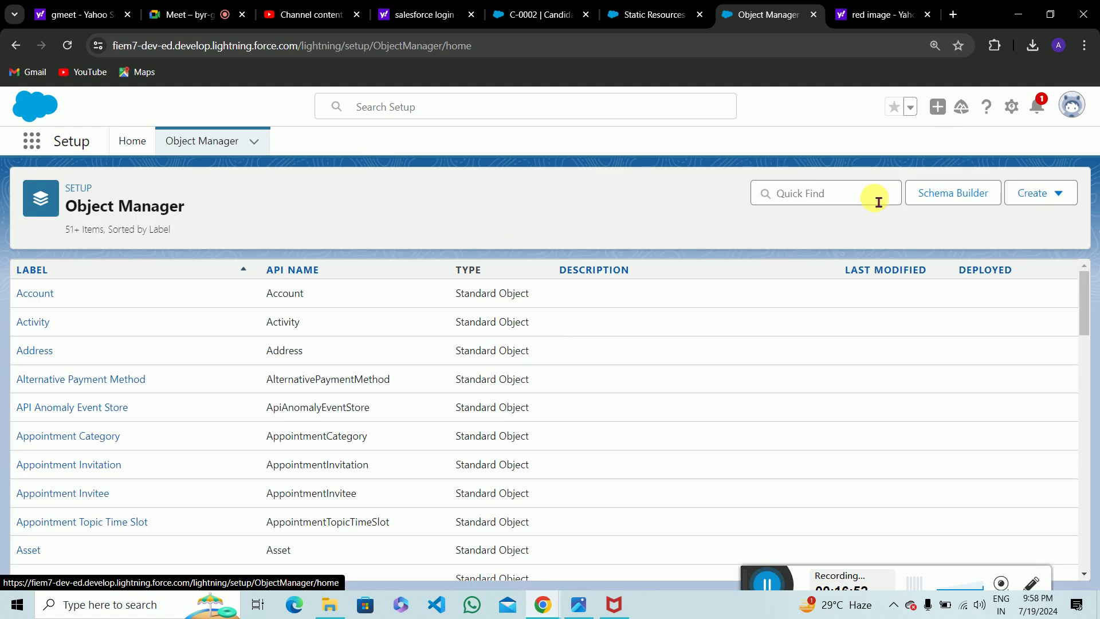
click(878, 201)
text(ca)
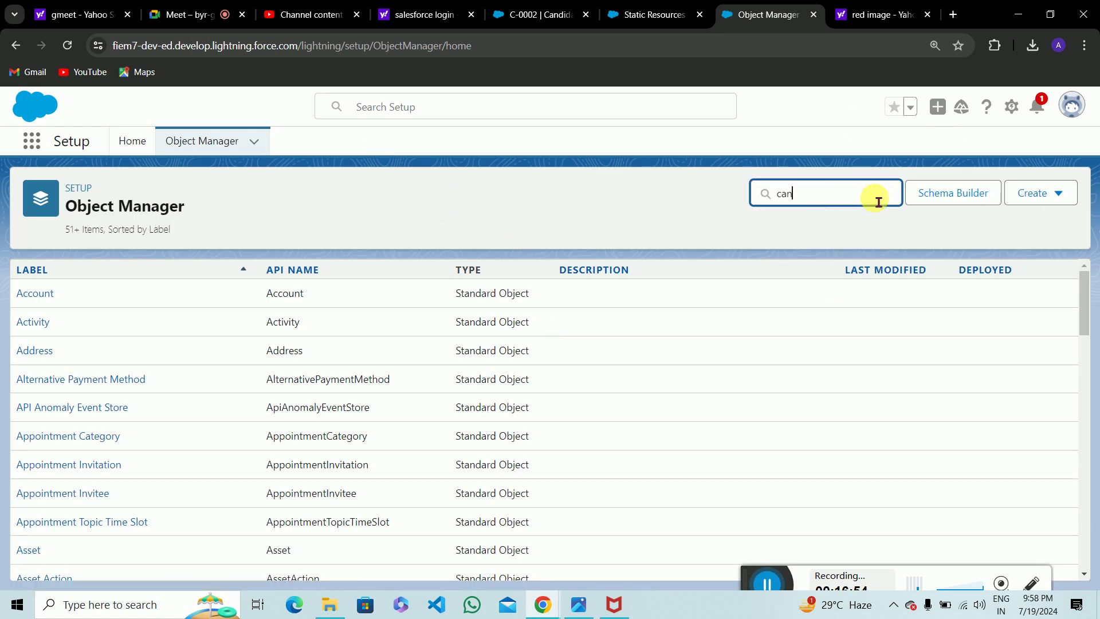
text(n)
key(BackSpace)
key(BackSpace)
key(BackSpace)
text(pos)
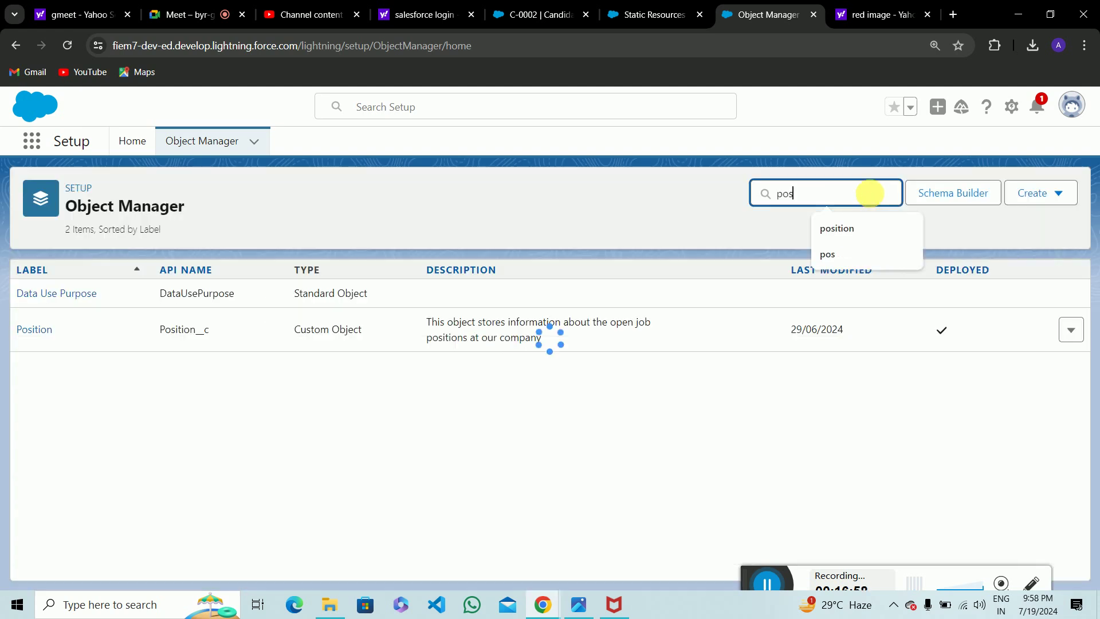
click(36, 333)
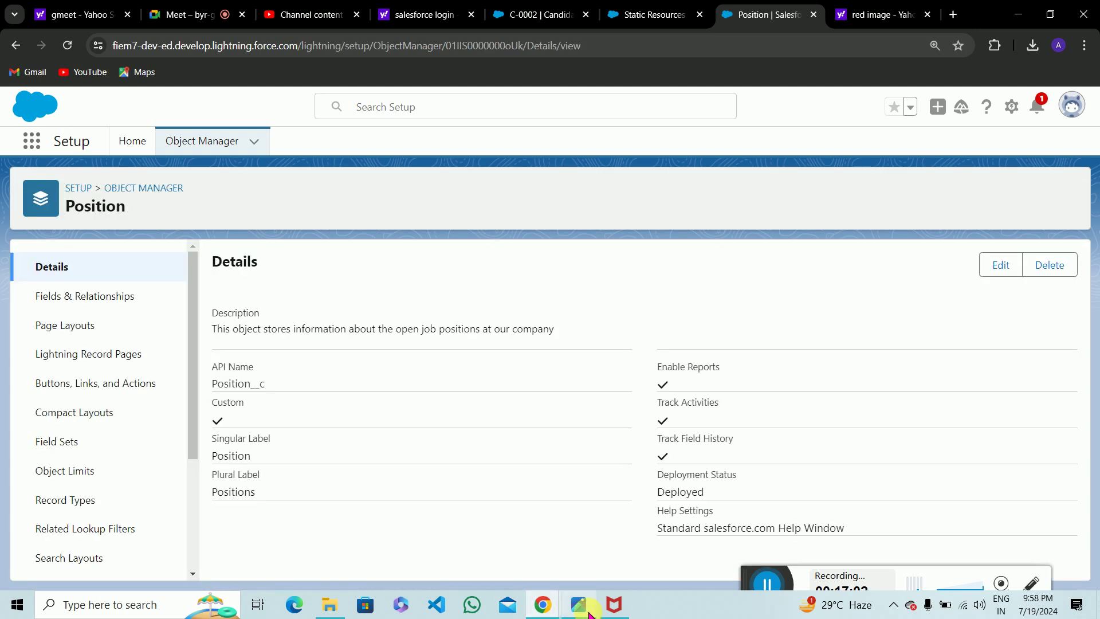
click(578, 604)
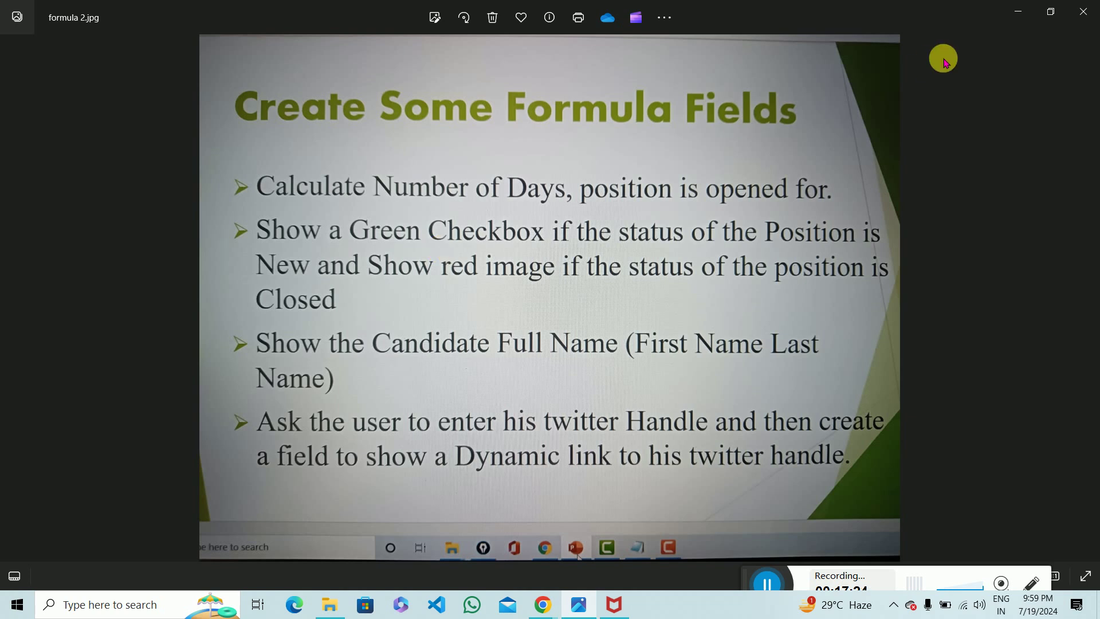
click(1018, 13)
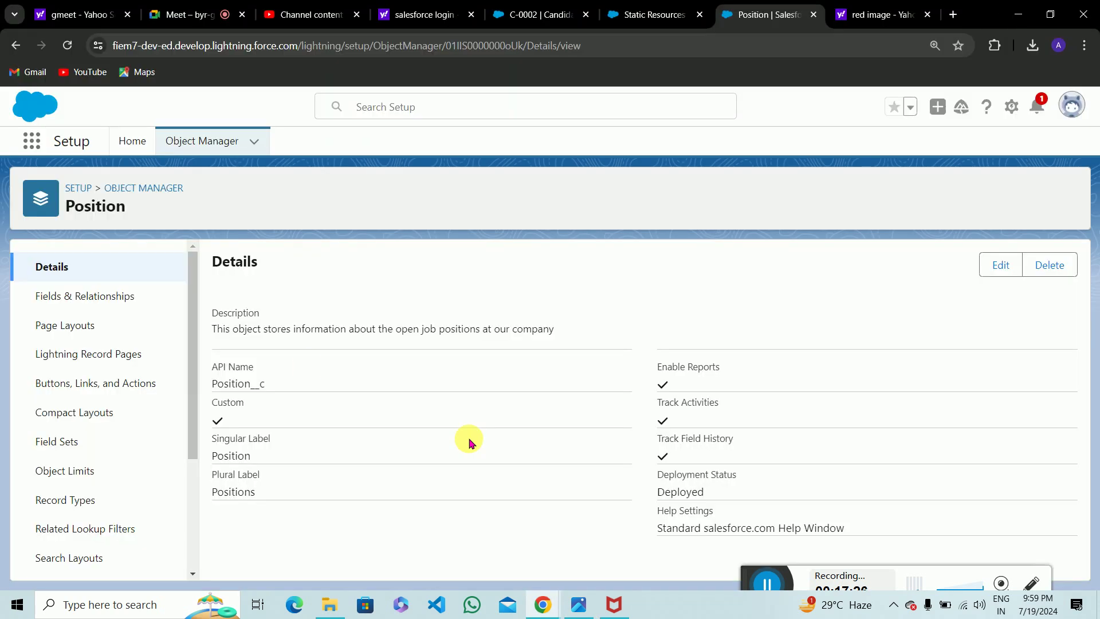
Begin a new Formula field on Position labelled Position Signal, field name Position_Signal.
click(96, 296)
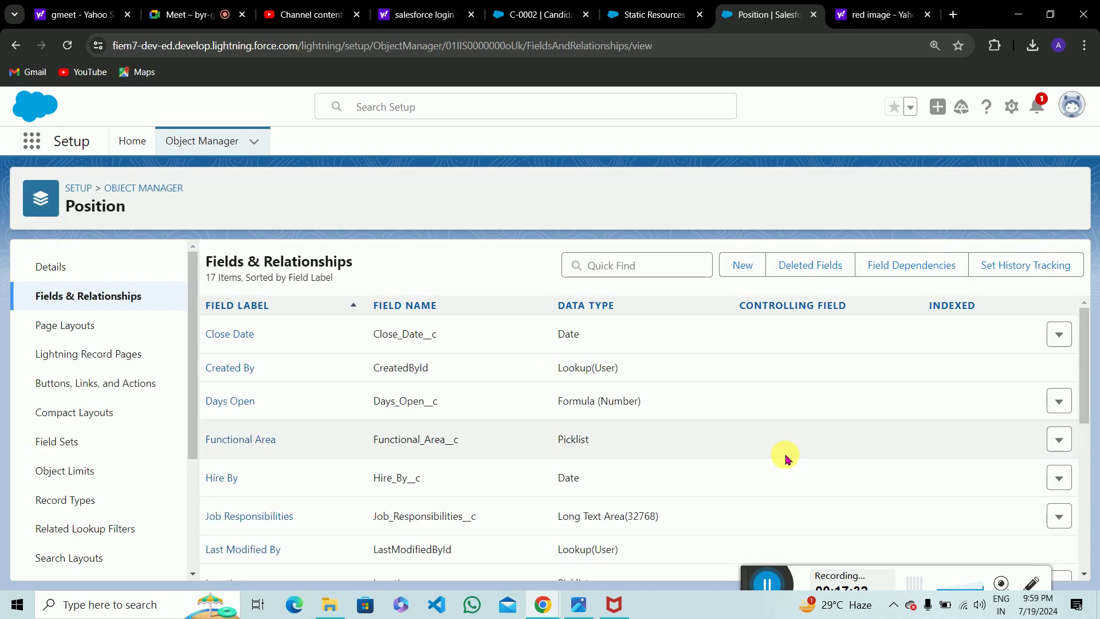
click(744, 269)
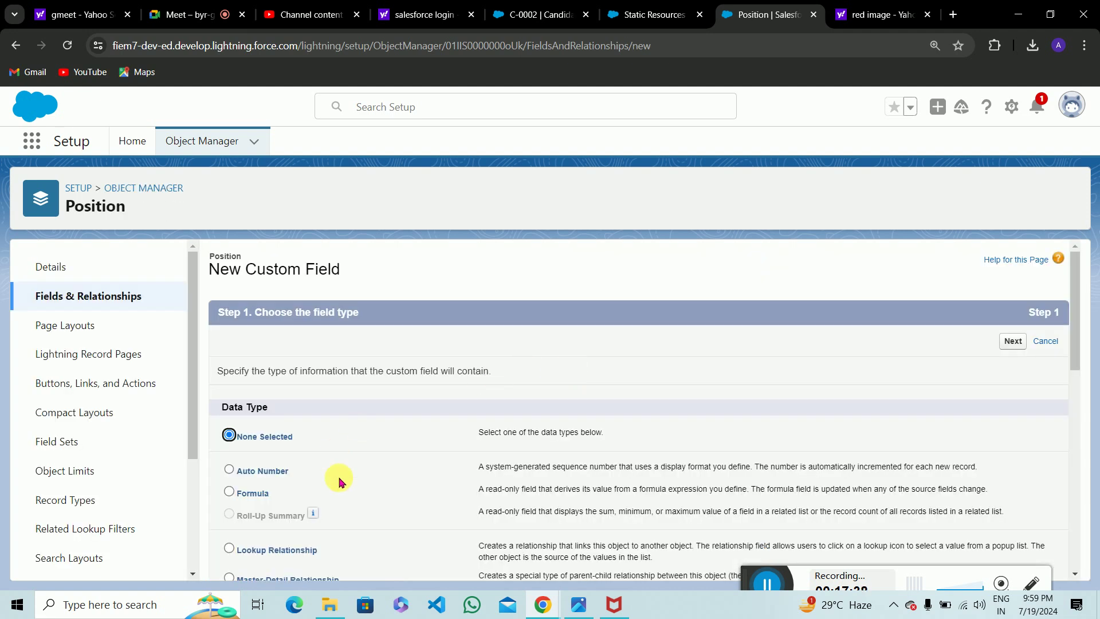
scroll(339, 481, down, 2)
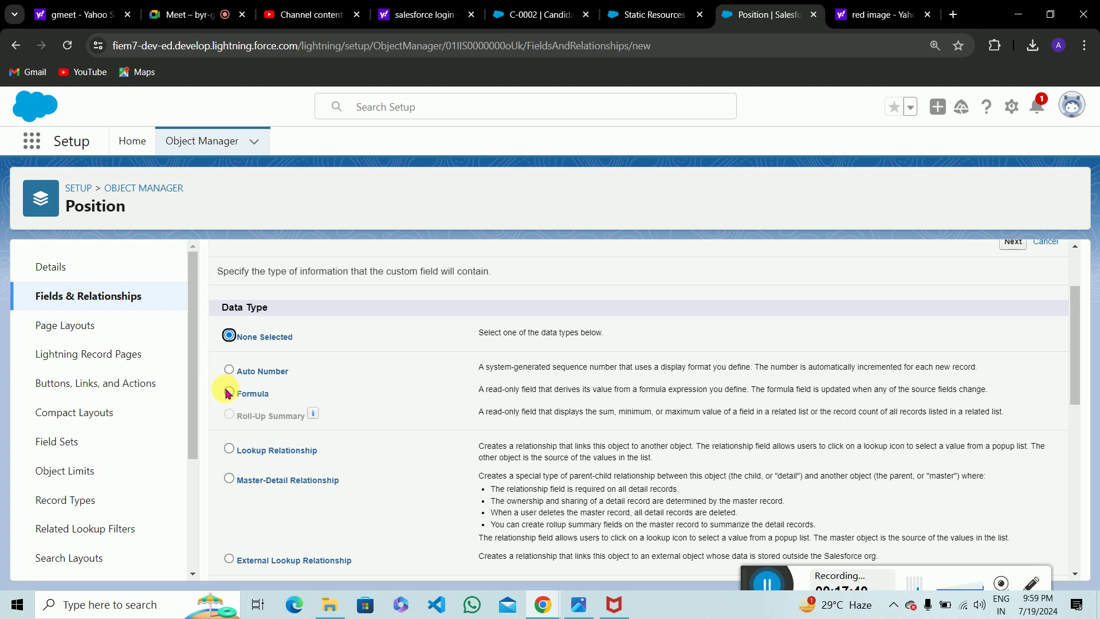
click(228, 392)
scroll(693, 431, up, 2)
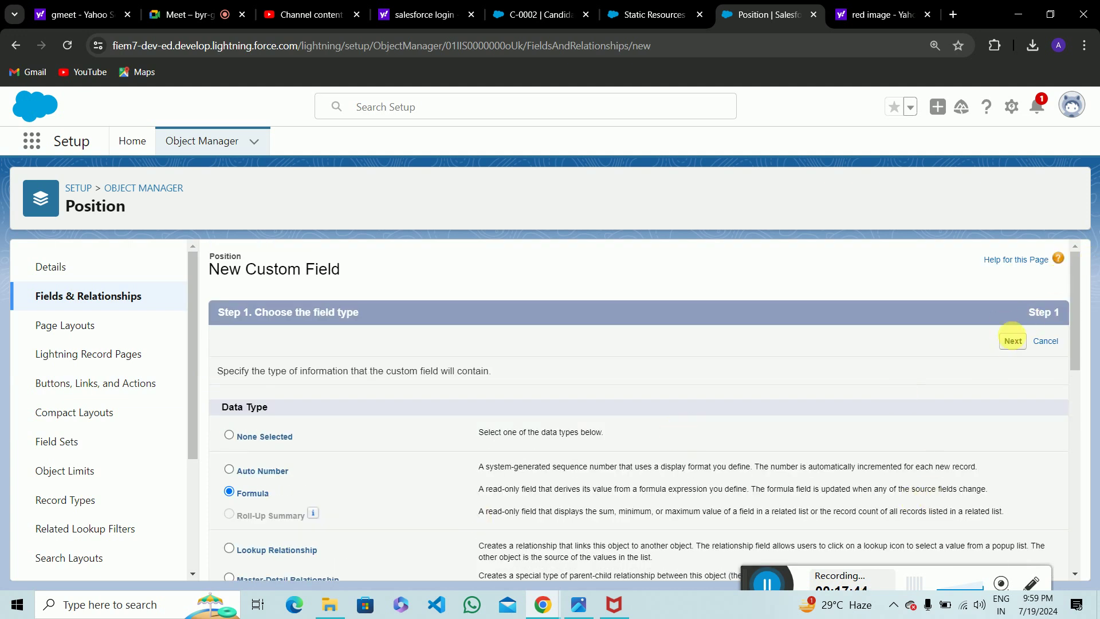
click(1013, 342)
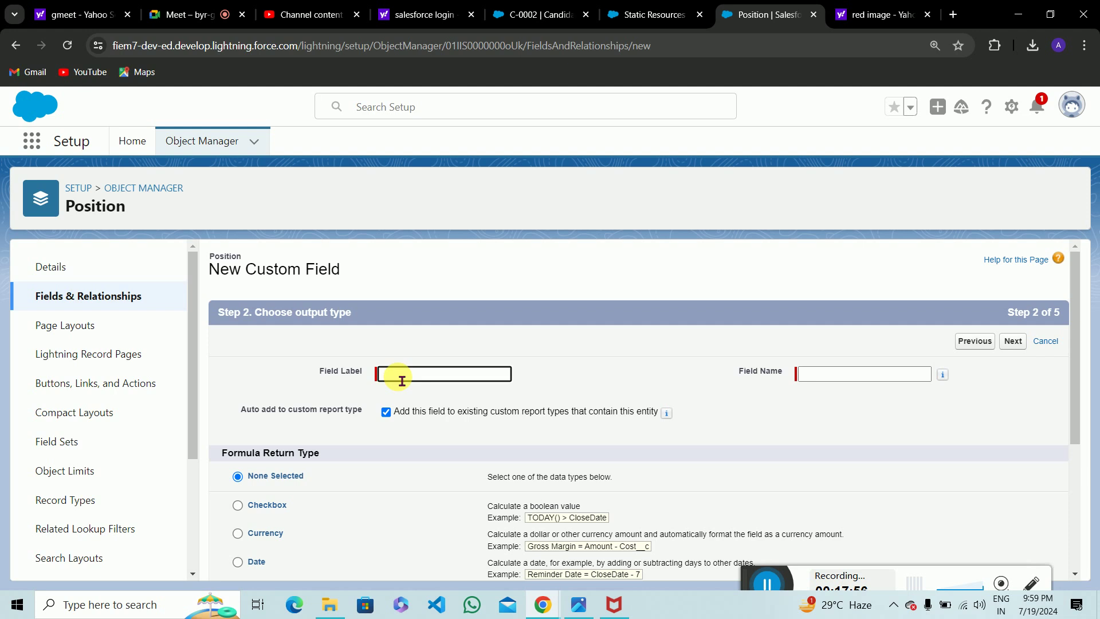
text(Position Signal)
click(808, 374)
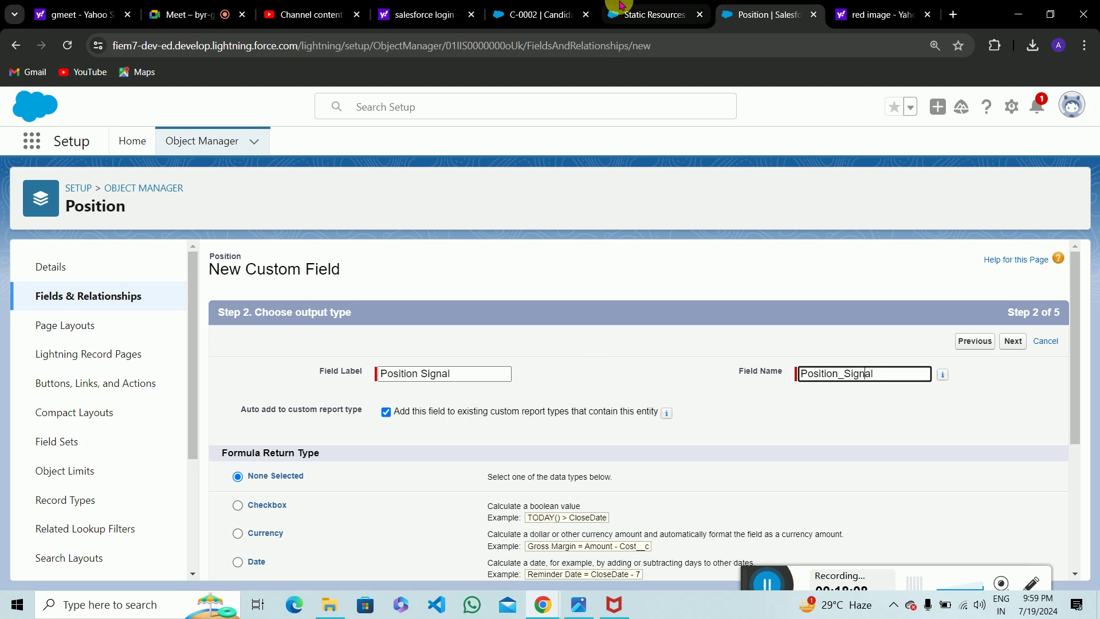
click(541, 13)
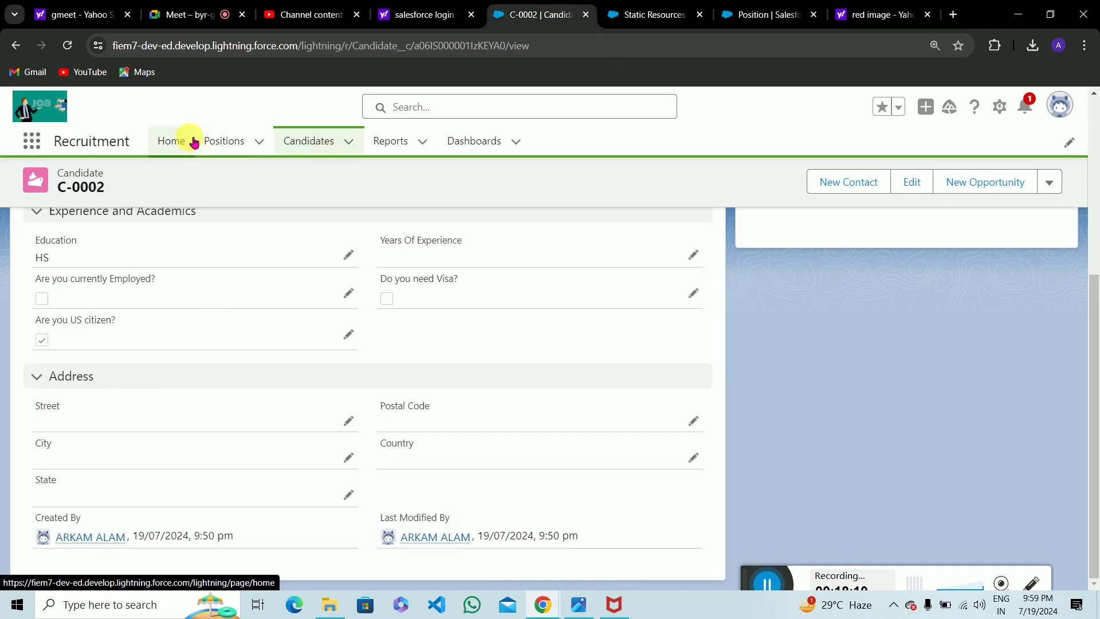
Open a blank New Position form to review its fields, then go back to the field setup.
click(226, 141)
click(813, 194)
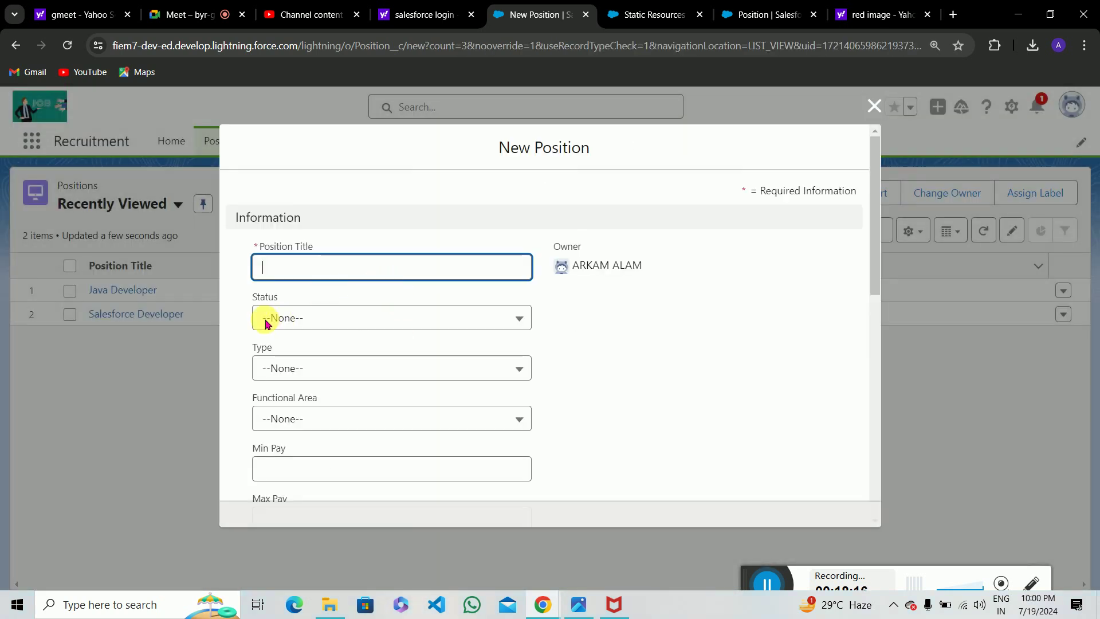
scroll(381, 352, down, 2)
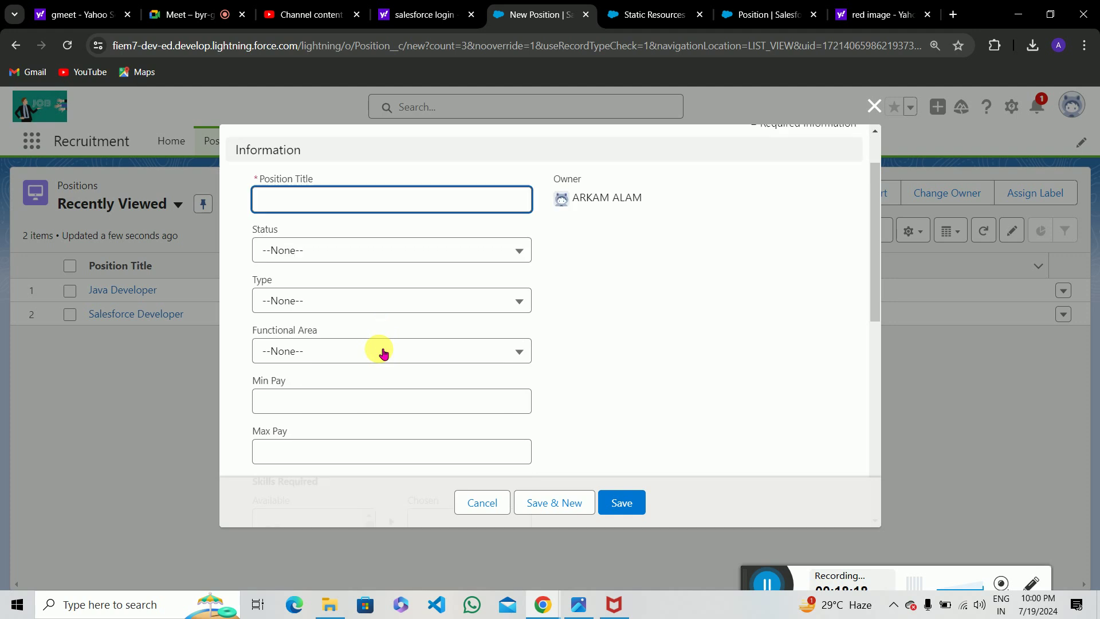
scroll(382, 352, up, 3)
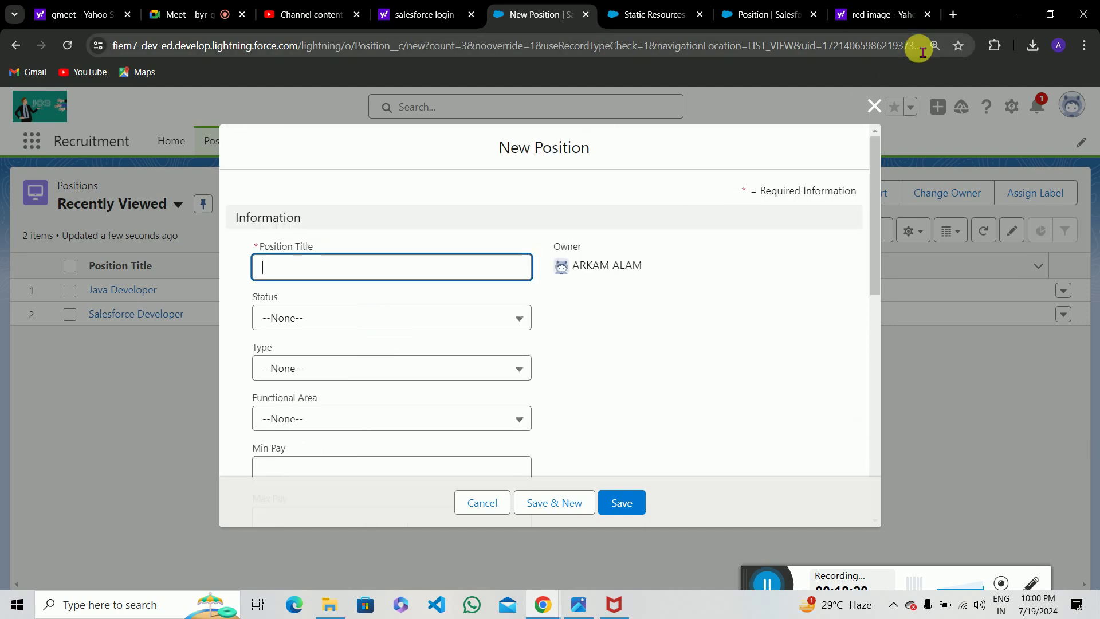
click(757, 12)
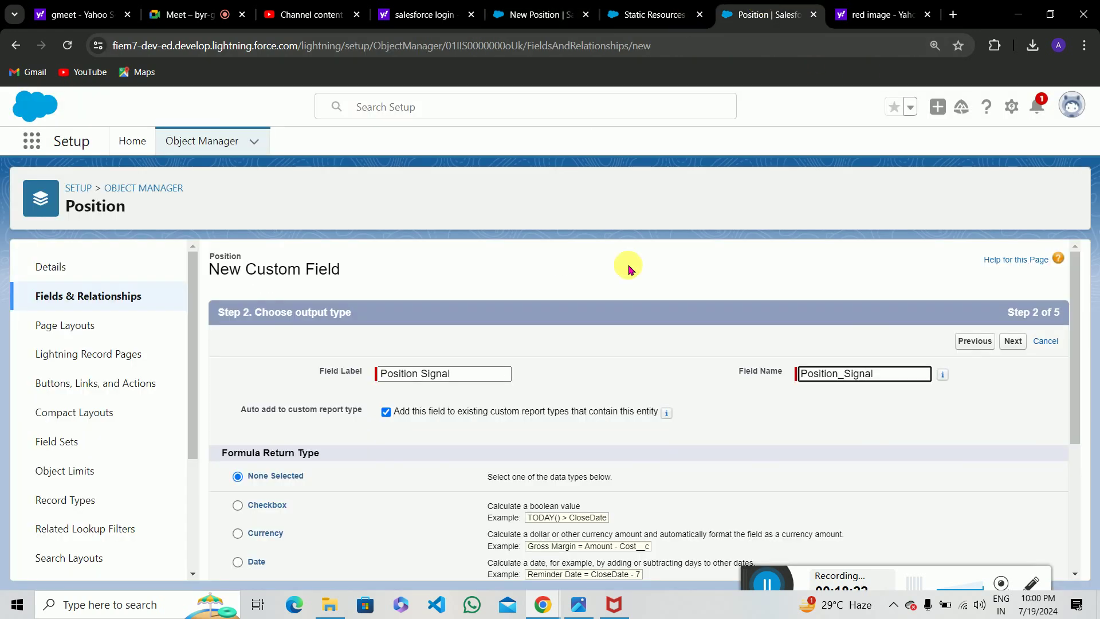
Move on to the Position Signal formula editor with Text output, entering a stray 'c'.
scroll(461, 378, down, 3)
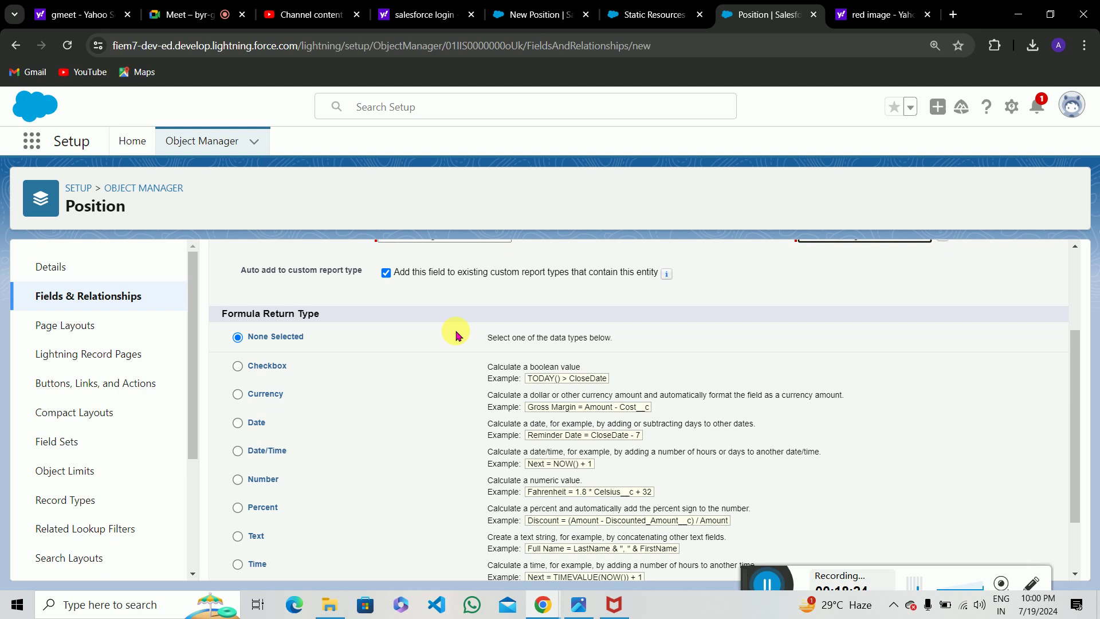
scroll(252, 461, down, 2)
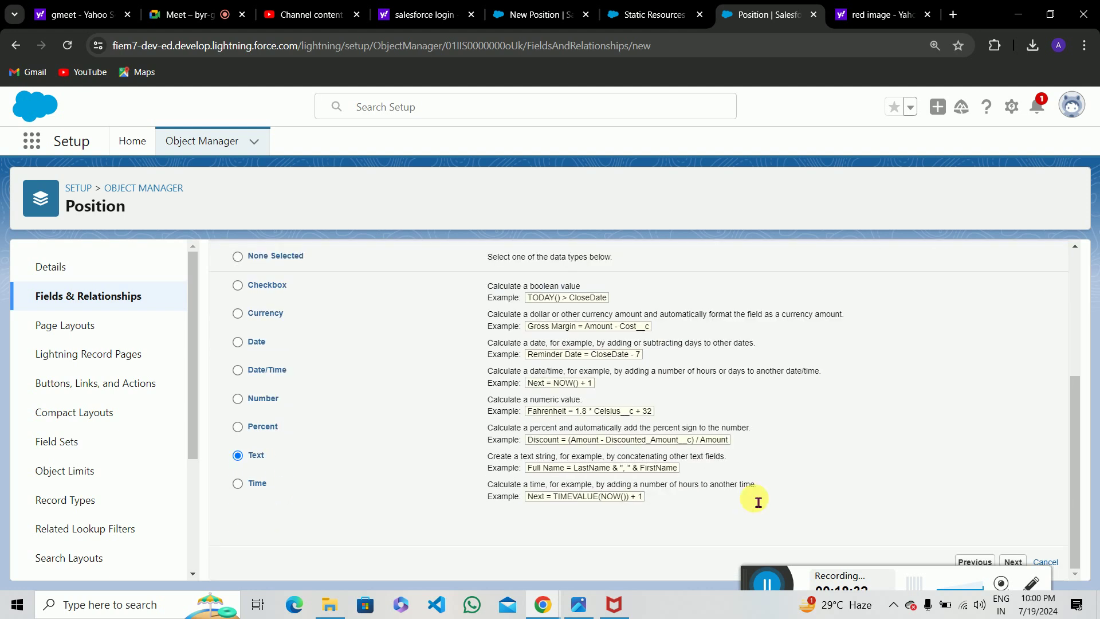
click(1013, 561)
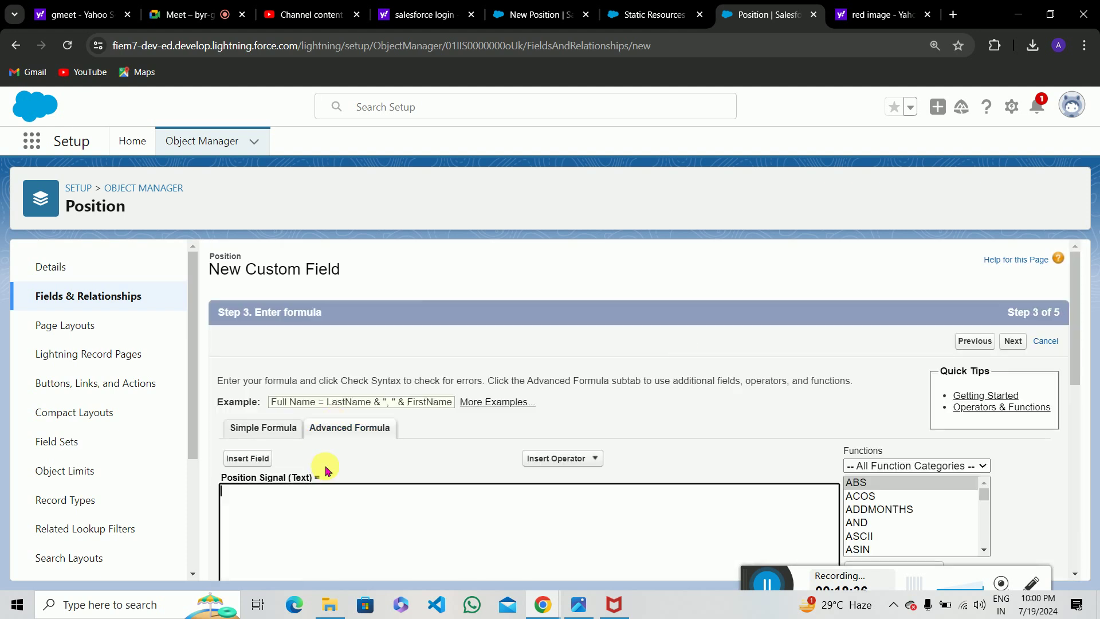
scroll(333, 474, down, 1)
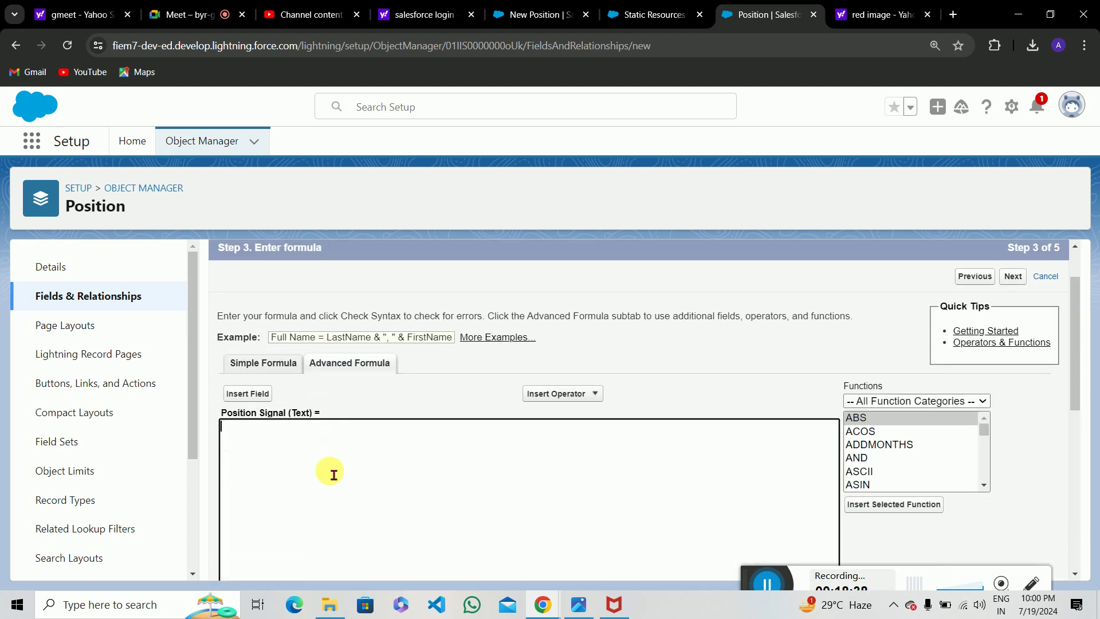
scroll(892, 465, up, 1)
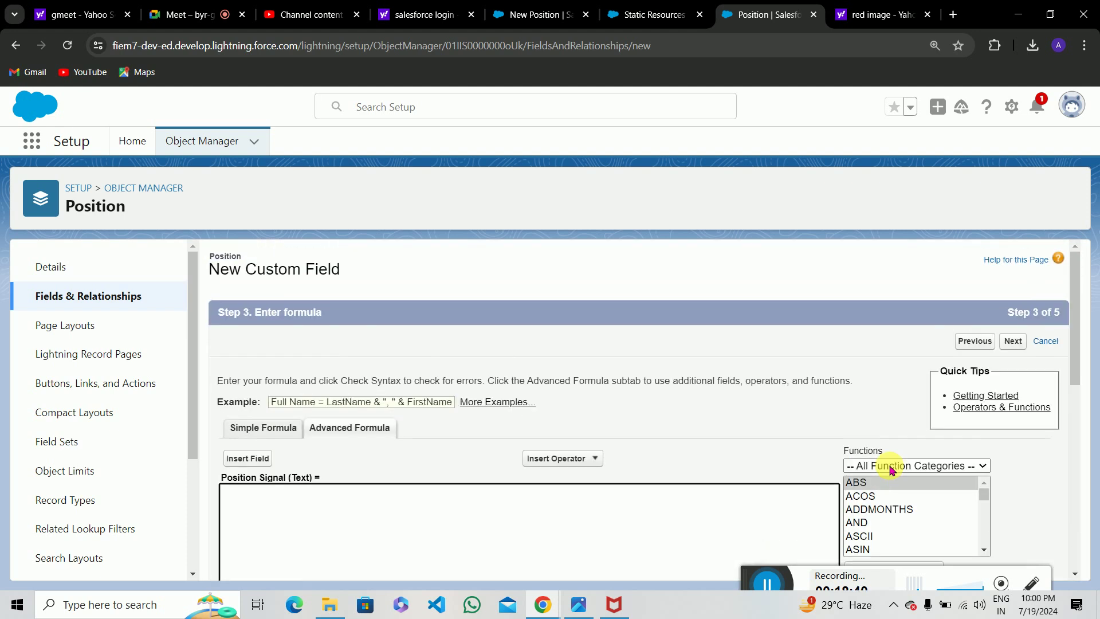
scroll(891, 470, down, 2)
text(c)
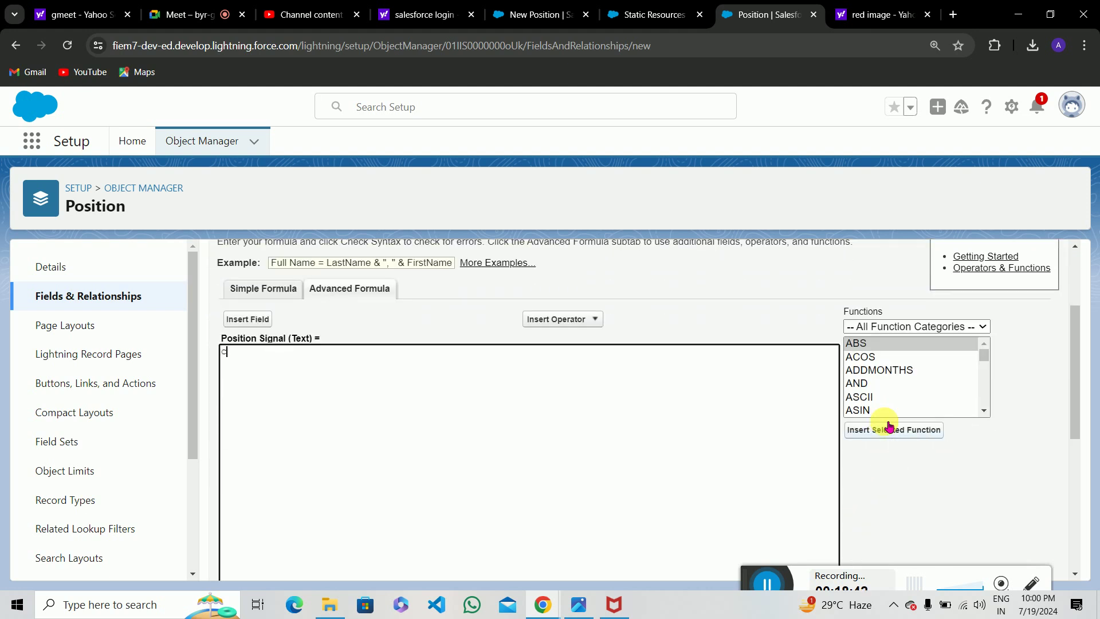
Find CASE in the Functions list, review its expression, value1 and result1 parameters, and insert it.
click(871, 398)
key(c)
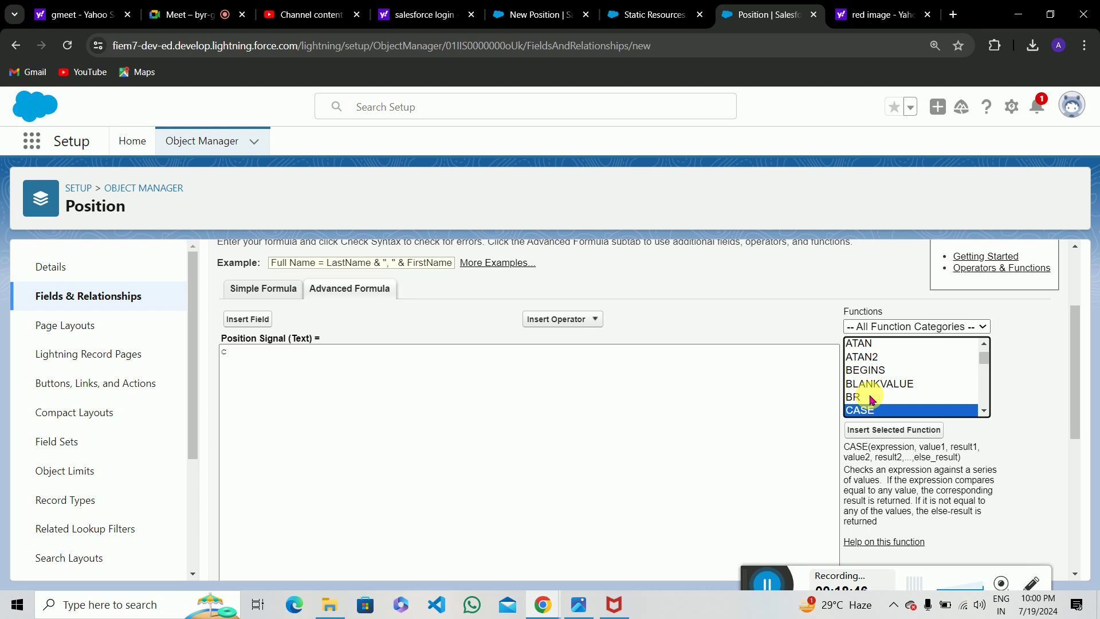
double_click(891, 448)
click(923, 457)
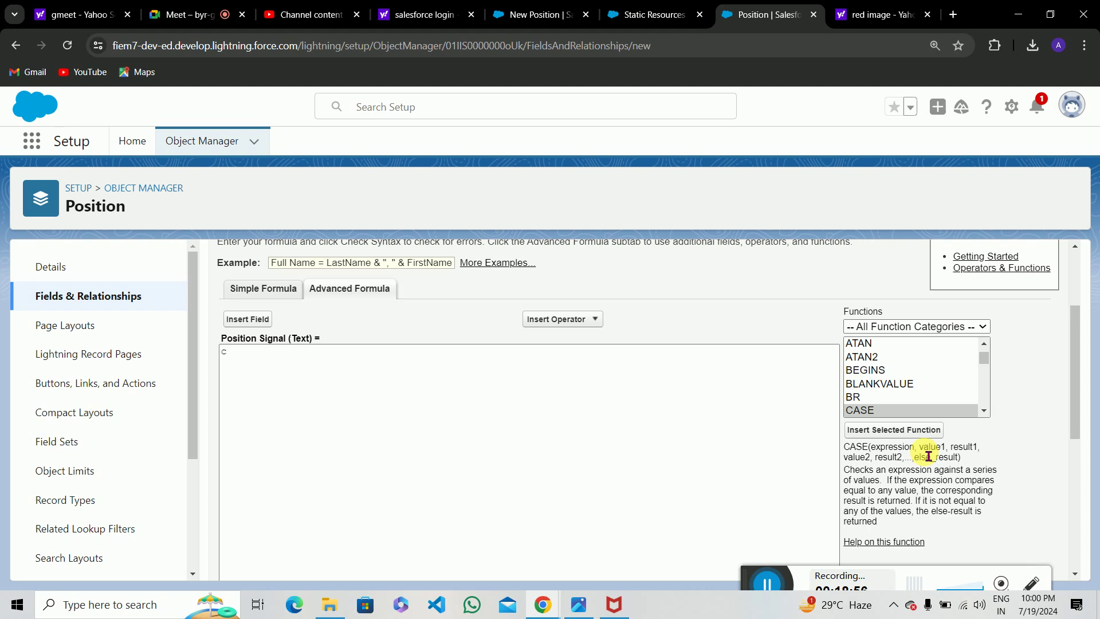
double_click(931, 447)
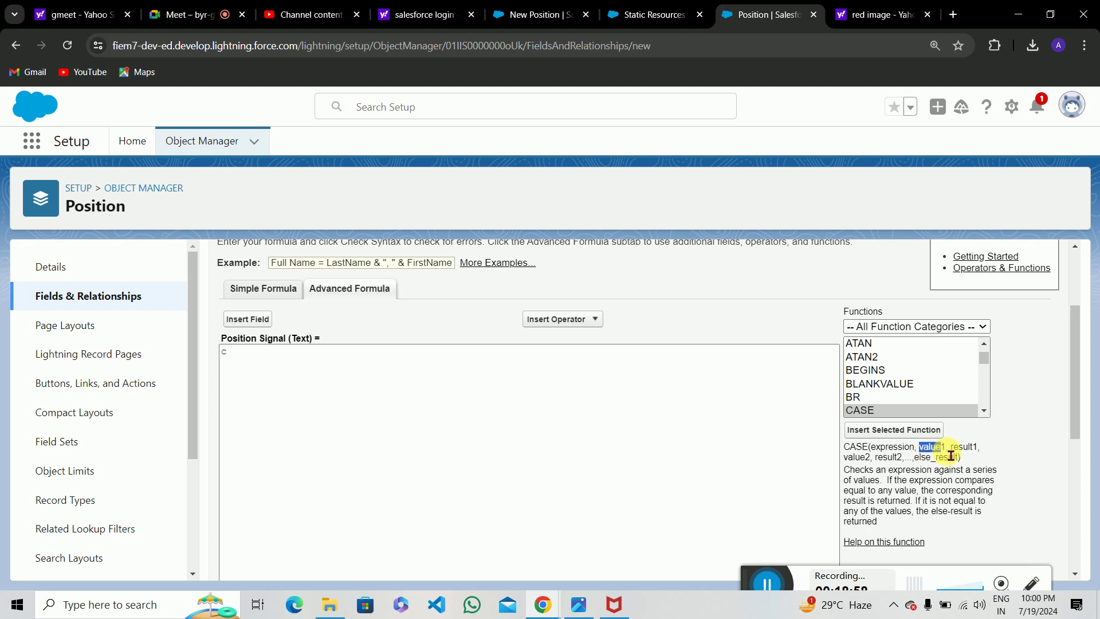
click(965, 457)
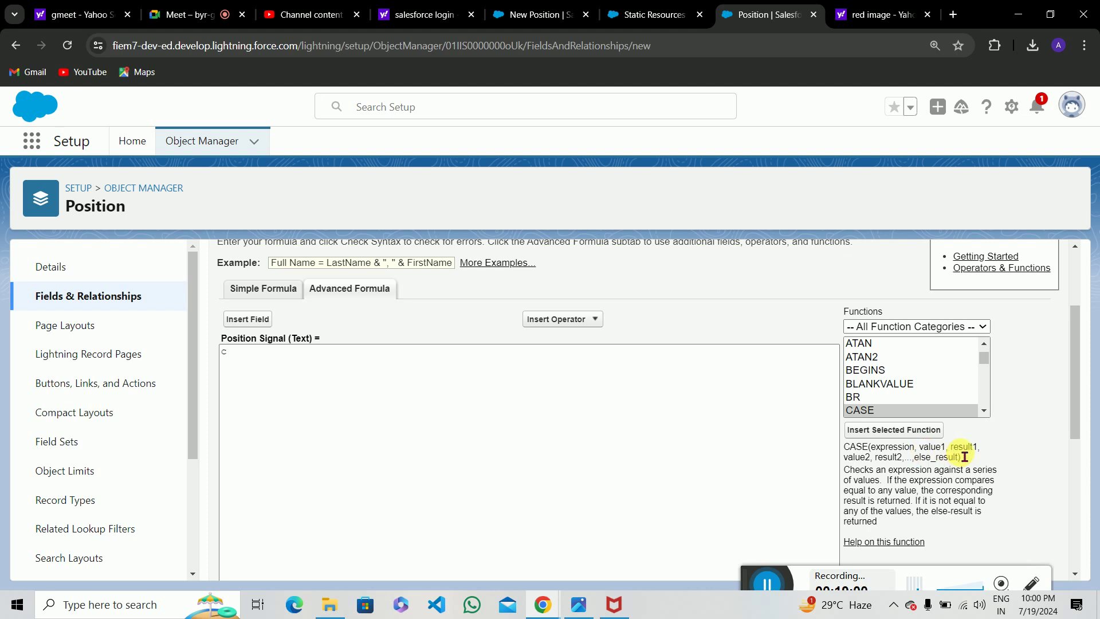
double_click(964, 447)
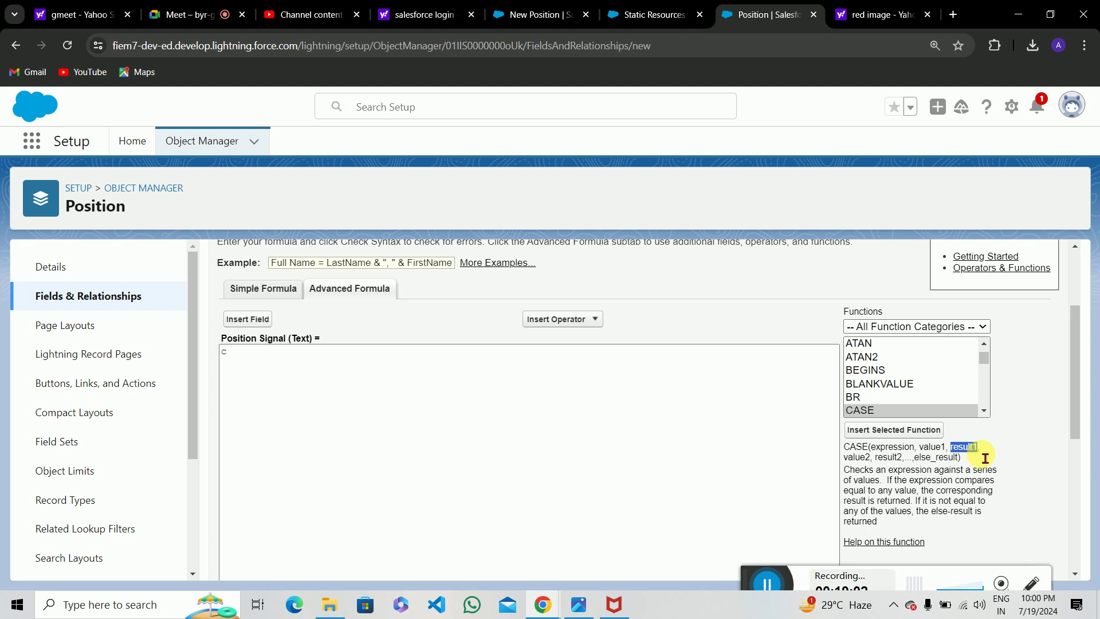
click(985, 458)
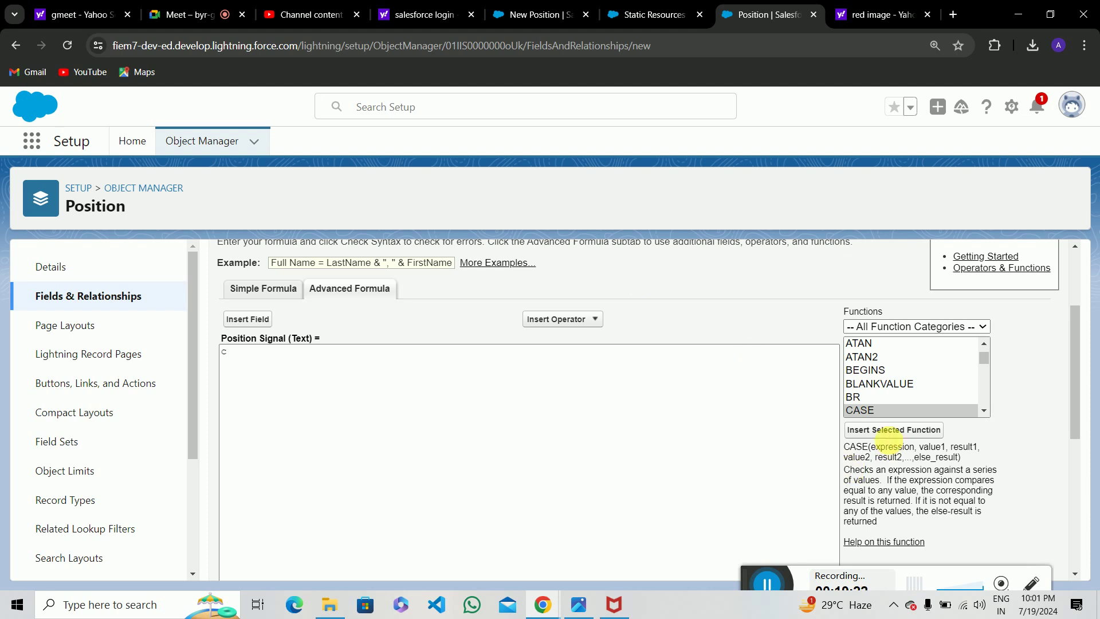
click(875, 431)
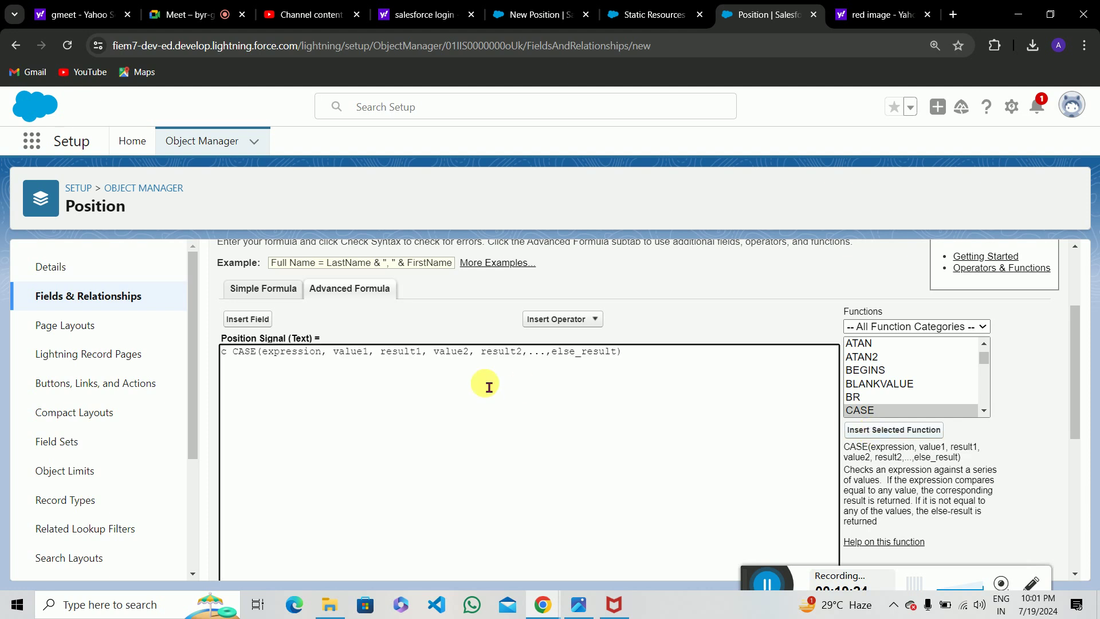
Delete the stray 'c' and the CASE expression placeholder from the formula.
click(235, 355)
key(BackSpace)
key(BackSpace)
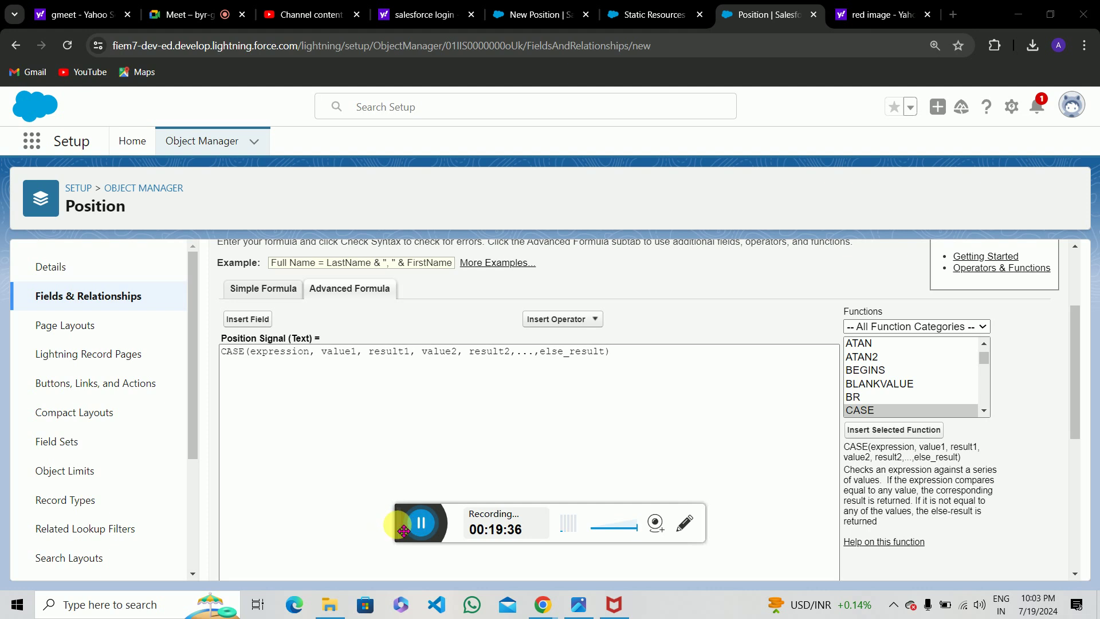
drag(403, 527, 708, 607)
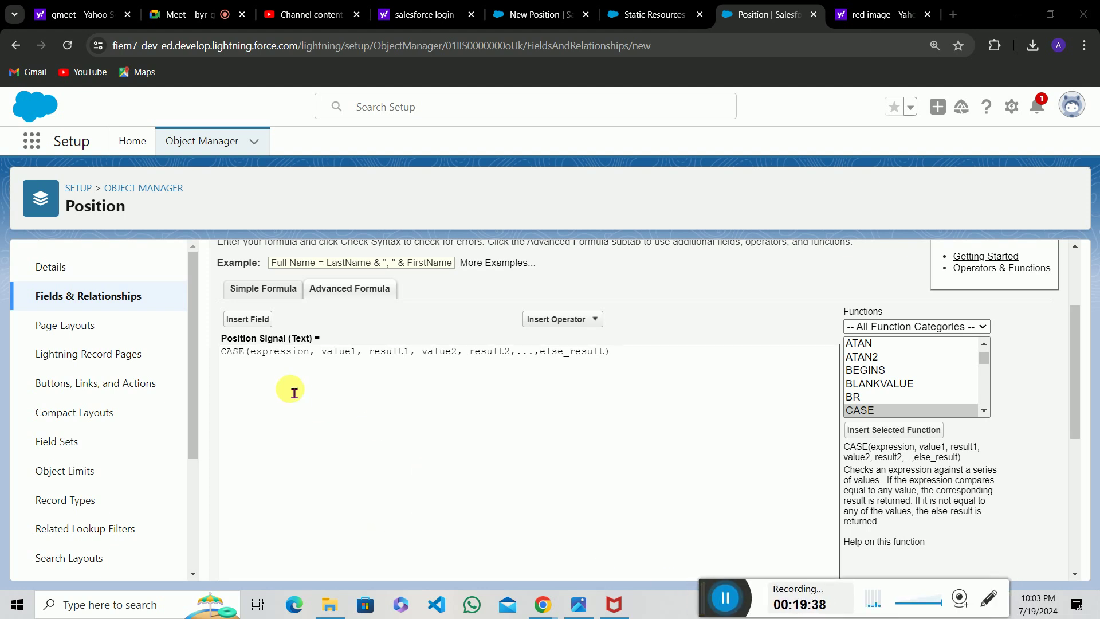
click(309, 356)
key(BackSpace)
key(BackSpace)
key(BackSpace)
key(BackSpace)
key(BackSpace)
key(BackSpace)
key(BackSpace)
key(BackSpace)
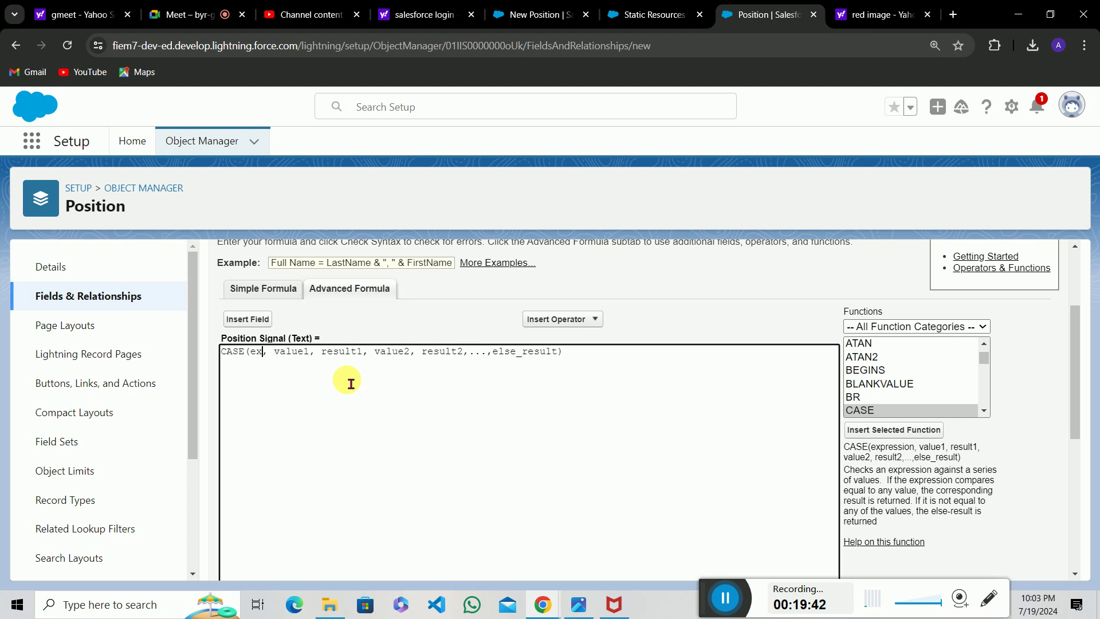
key(BackSpace)
key(BackSpace)
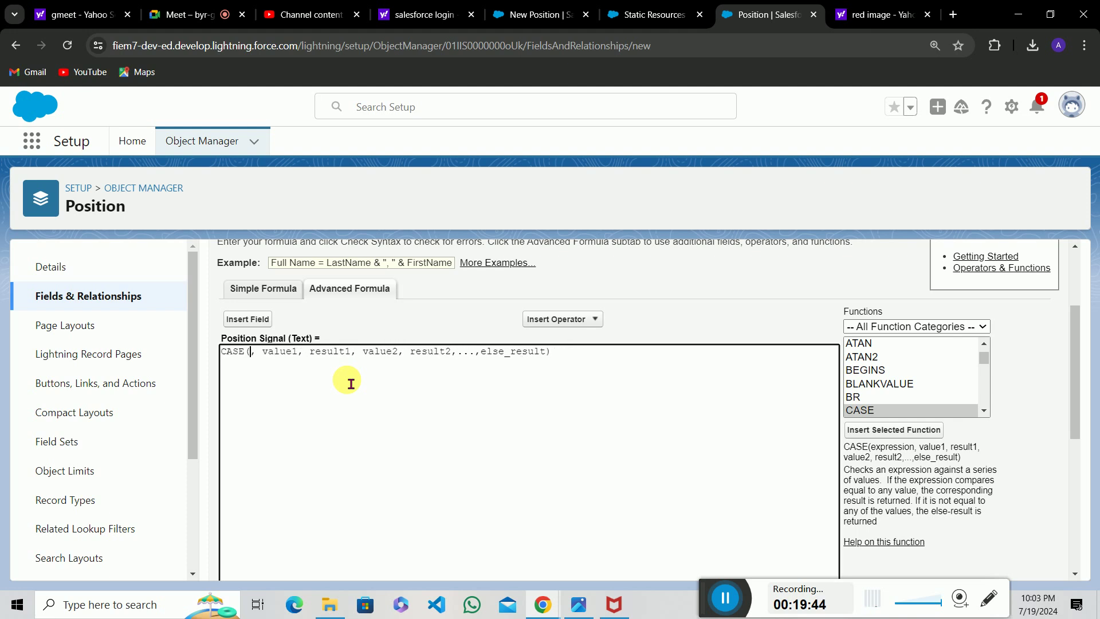
Insert the TEXT function as the CASE expression and clear its value placeholder.
click(986, 361)
key(t)
key(e)
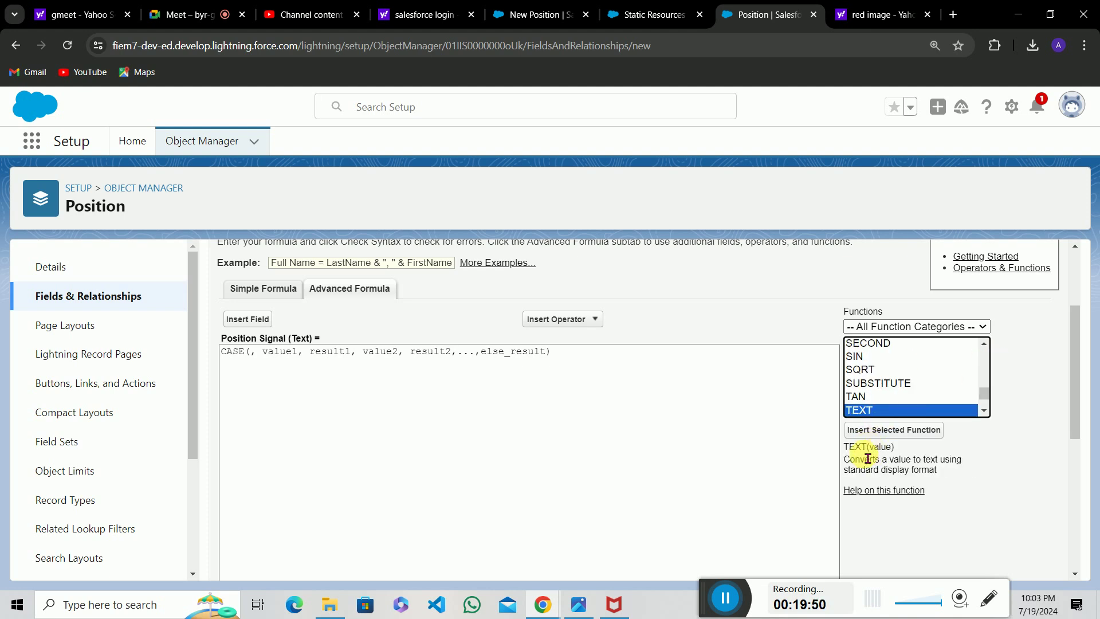
click(854, 456)
drag(854, 456, 898, 458)
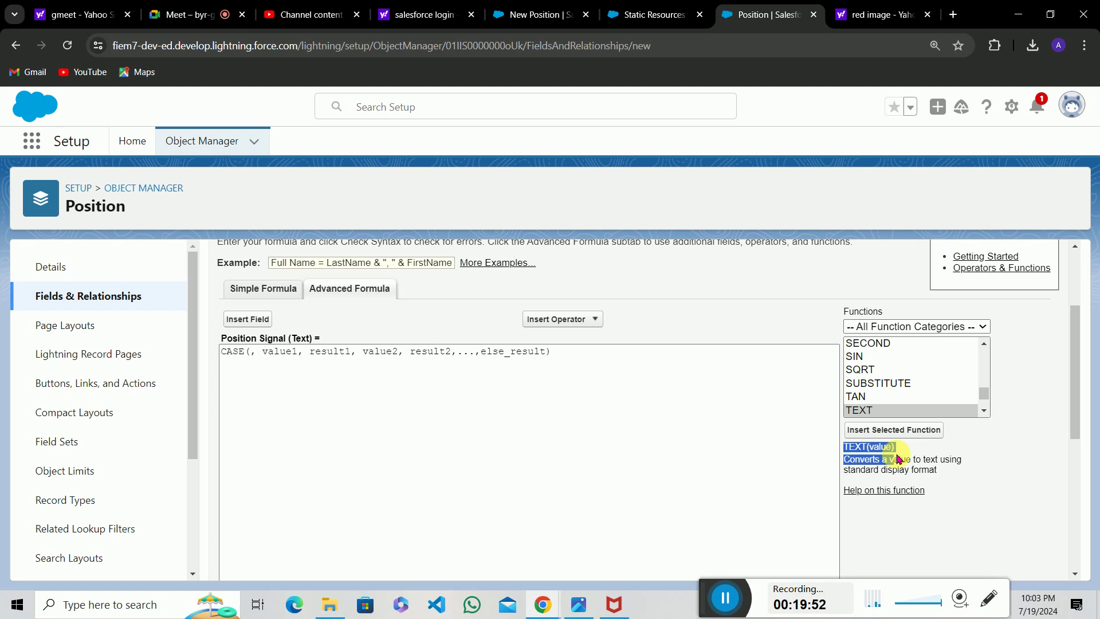
click(889, 469)
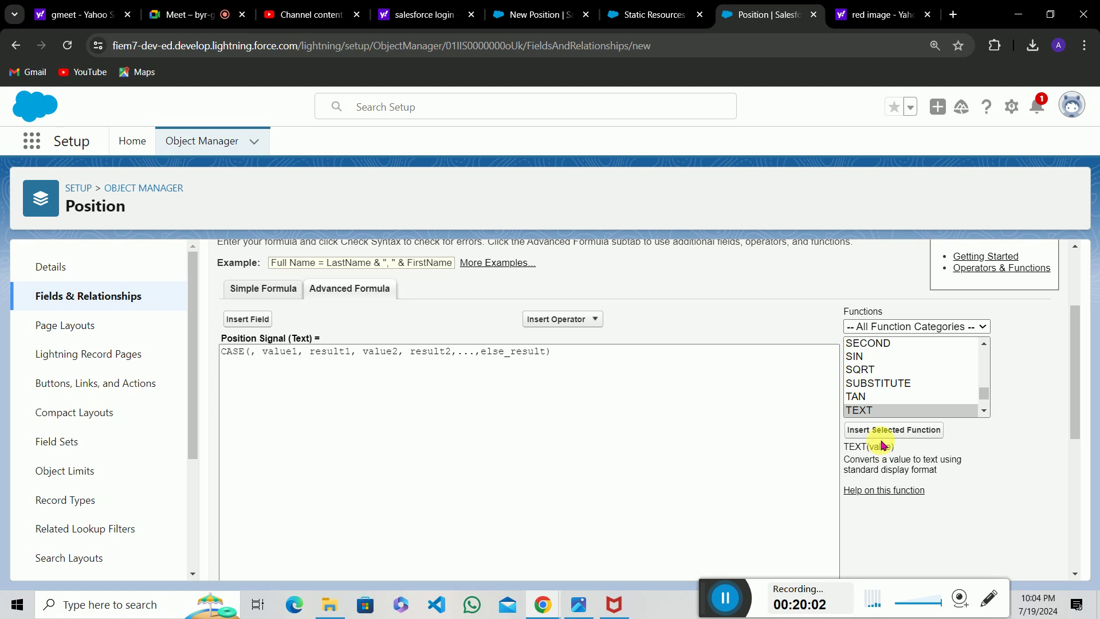
click(892, 431)
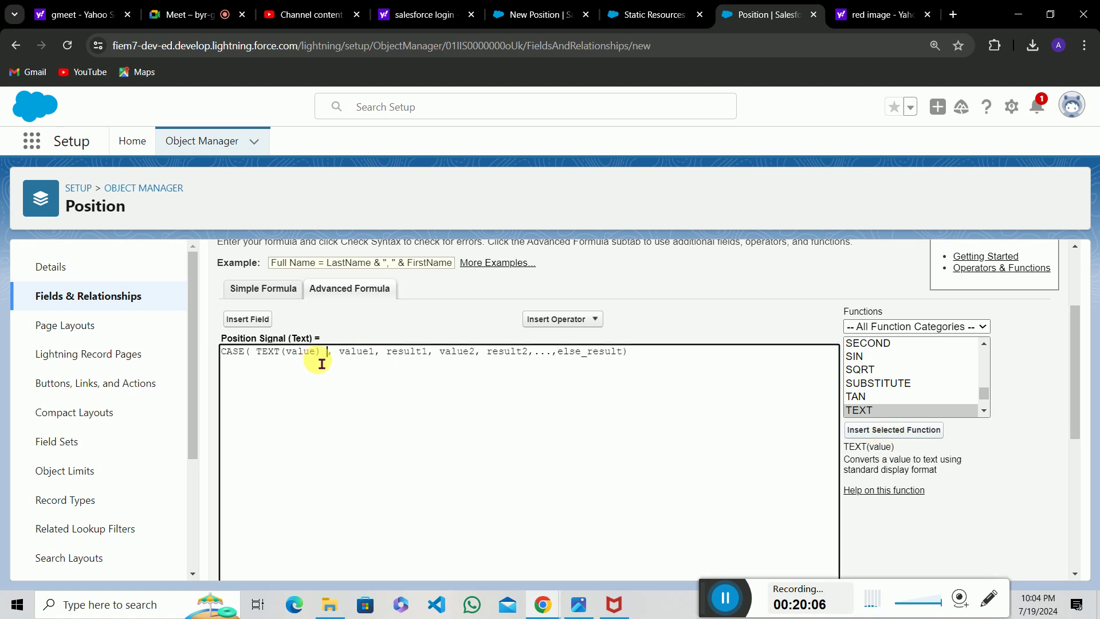
key(BackSpace)
key(BackSpace)
key(BackSpace)
key(BackSpace)
key(BackSpace)
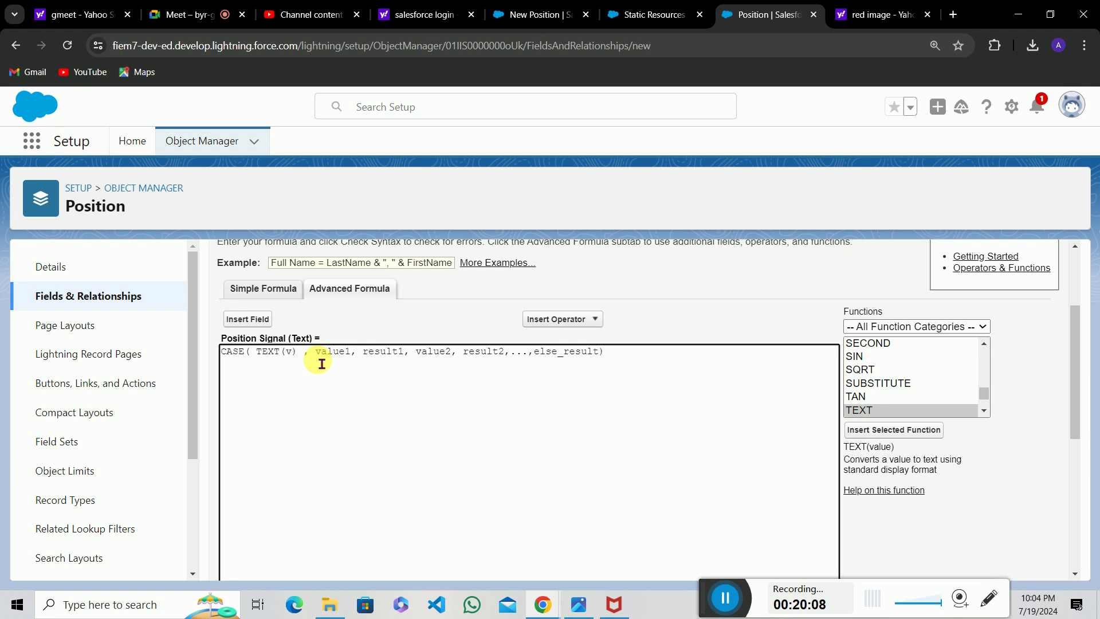
Insert the Position Status field inside TEXT() and trim the space, giving TEXT(Status__c).
click(259, 327)
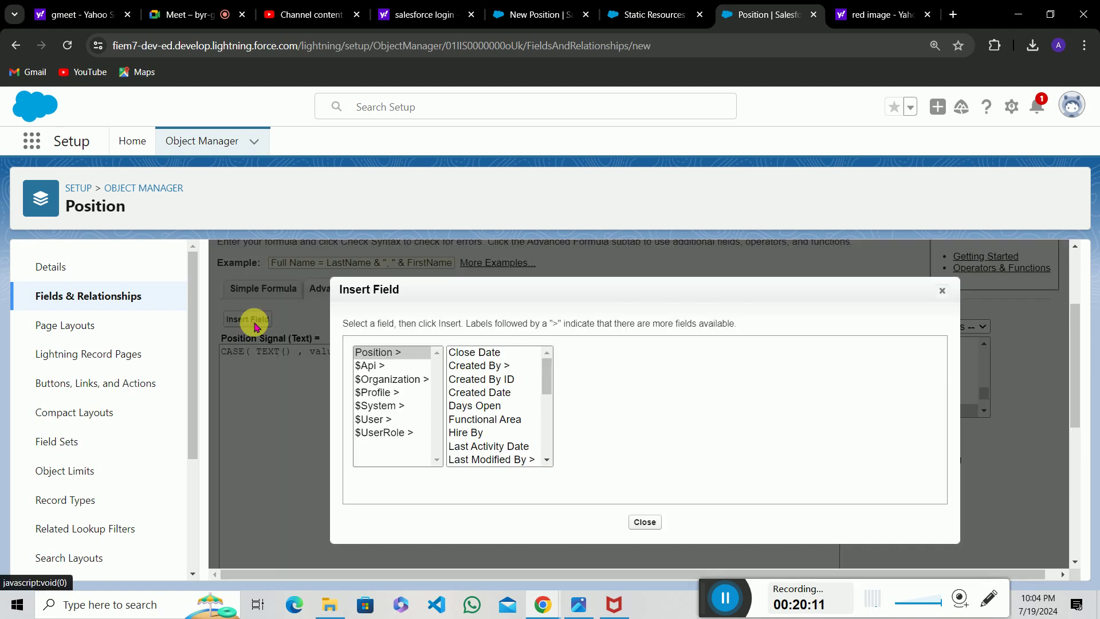
click(546, 378)
drag(545, 378, 546, 443)
click(484, 431)
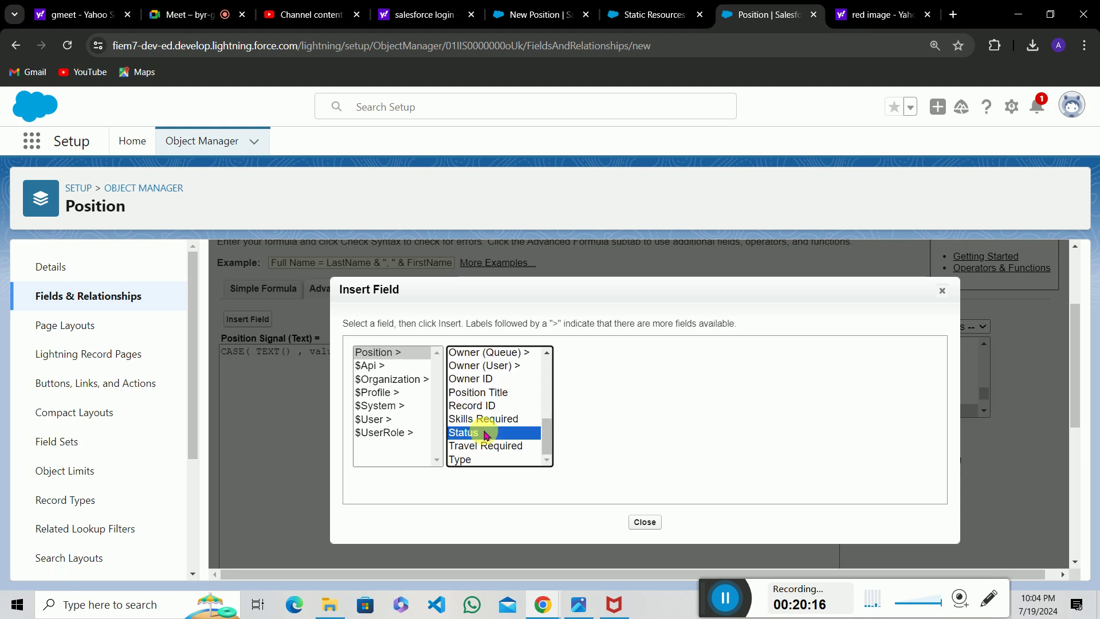
click(601, 436)
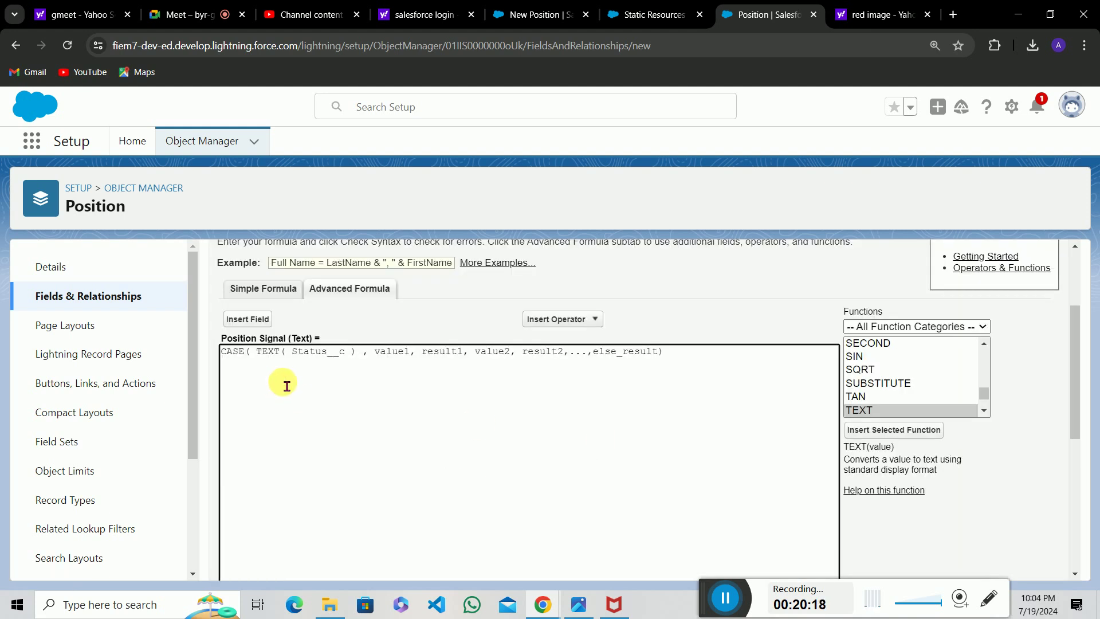
key(BackSpace)
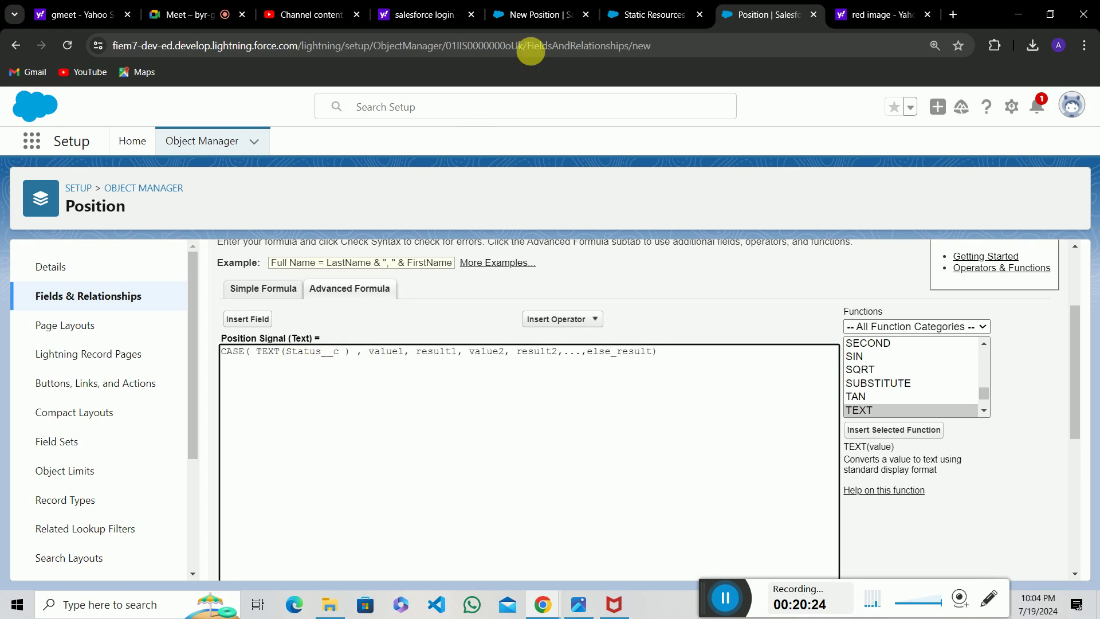
Check the available Status picklist values, such as New Position, on the New Position form.
click(538, 14)
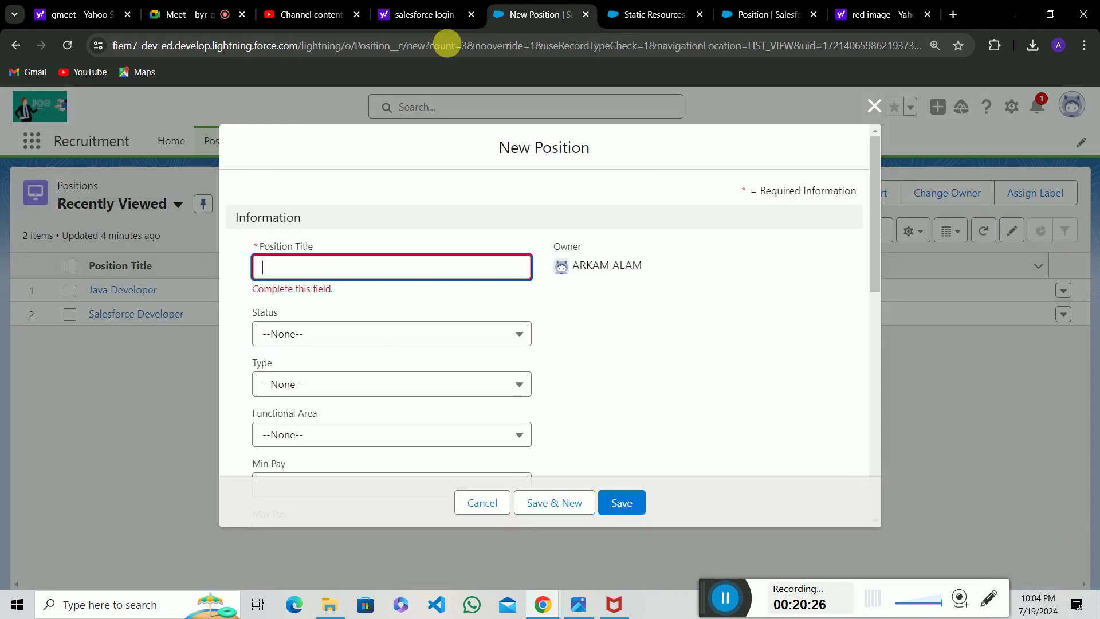
click(296, 338)
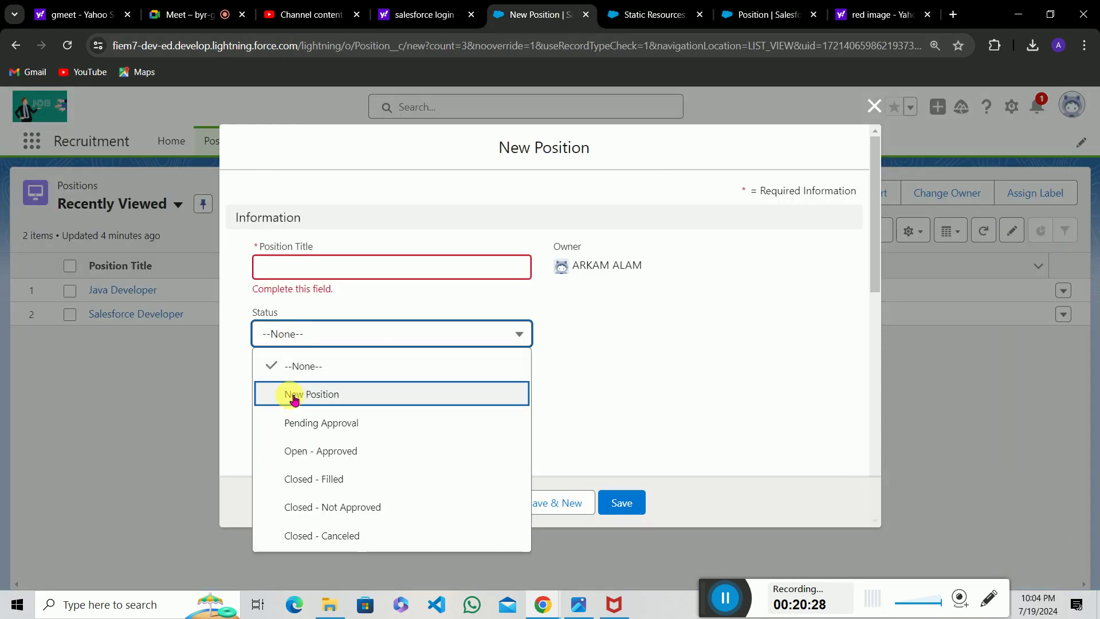
click(340, 402)
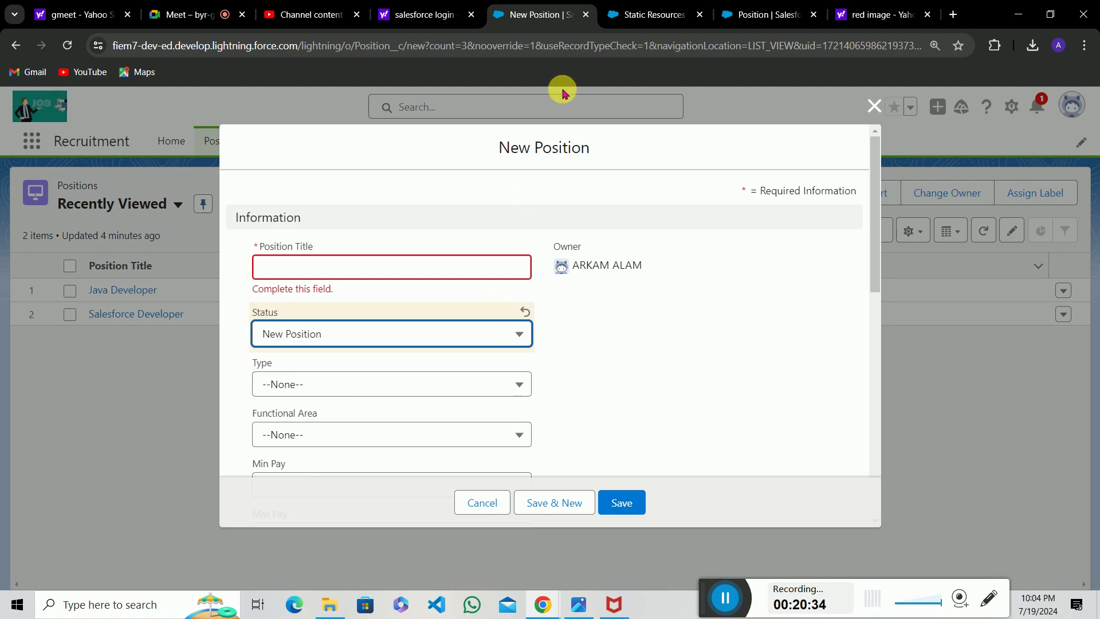
click(664, 13)
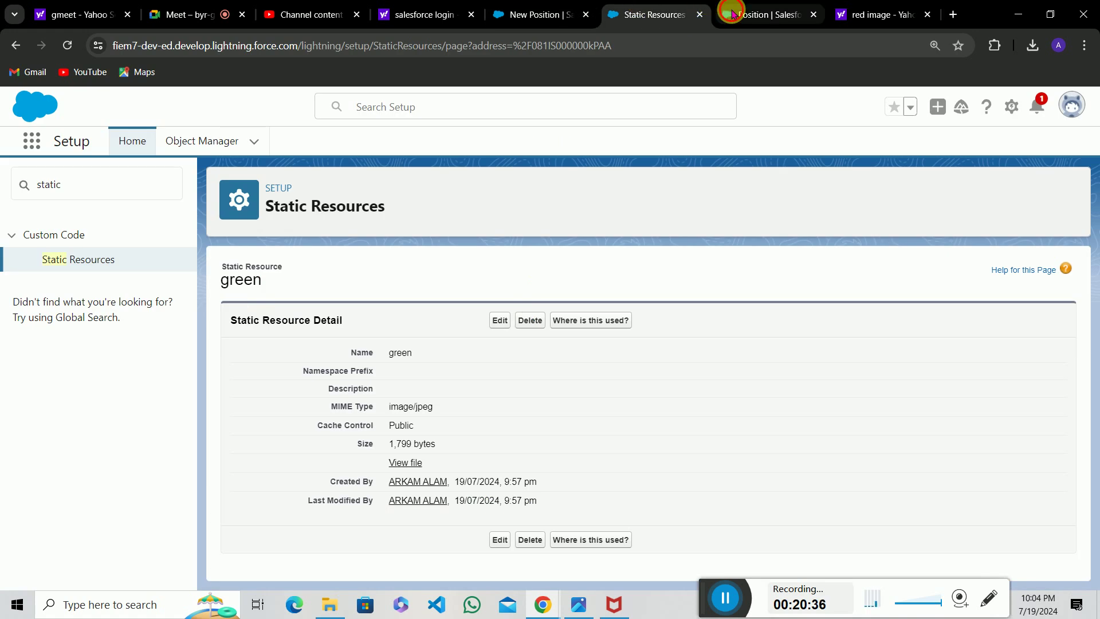
Delete the value1 placeholder from the formula and cancel the New Position form.
click(728, 12)
drag(369, 352, 412, 362)
key(BackSpace)
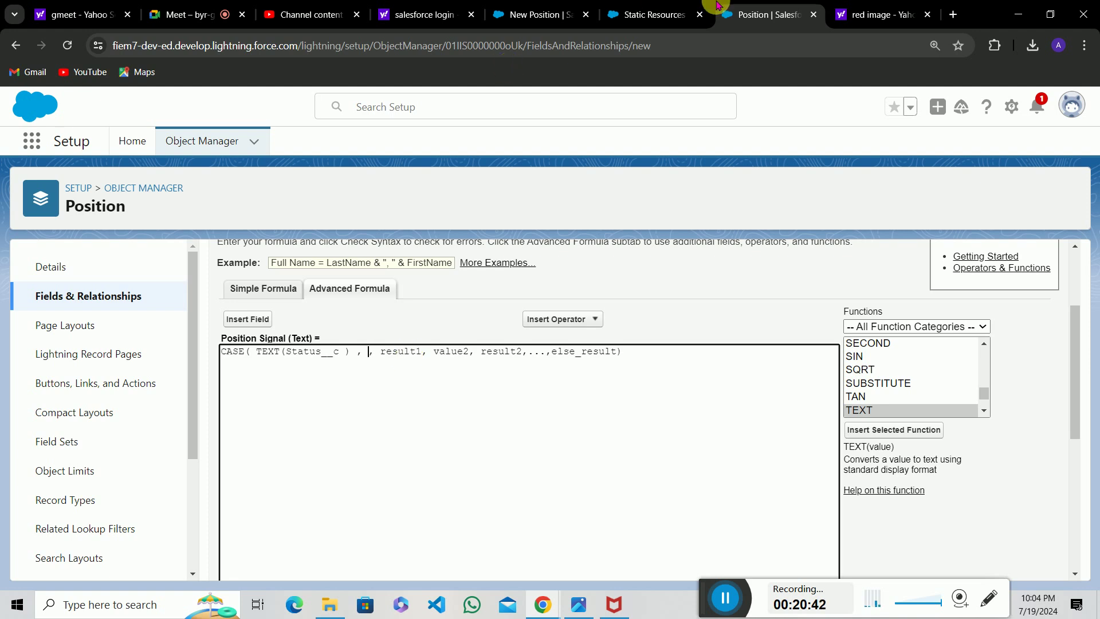
click(546, 7)
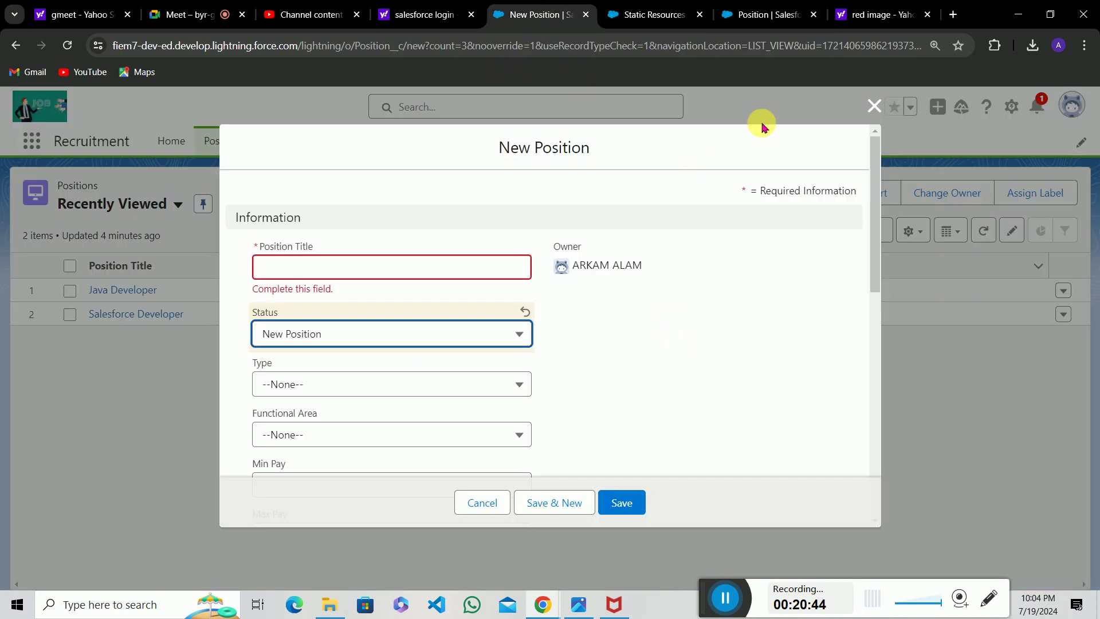
click(873, 114)
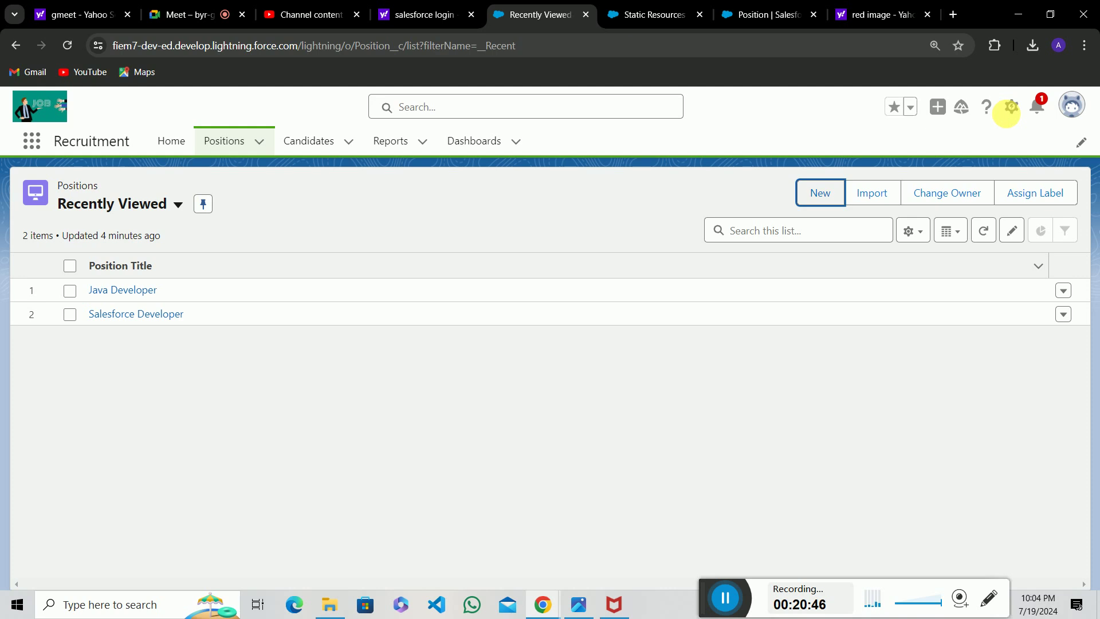
Open the Position object's Fields & Relationships list from Setup.
click(1012, 107)
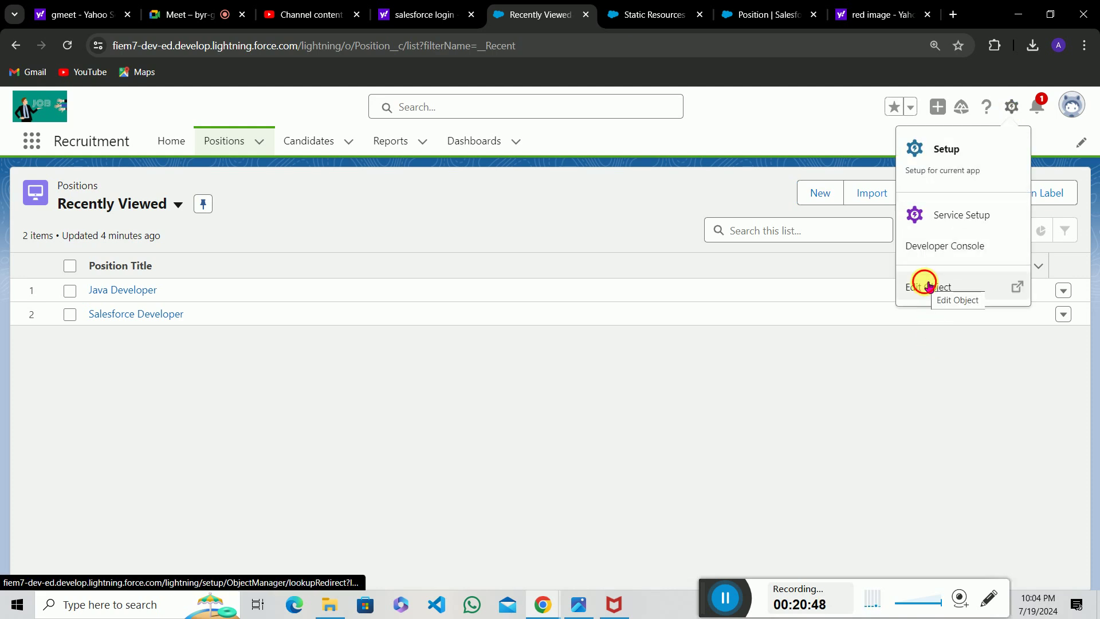
click(928, 286)
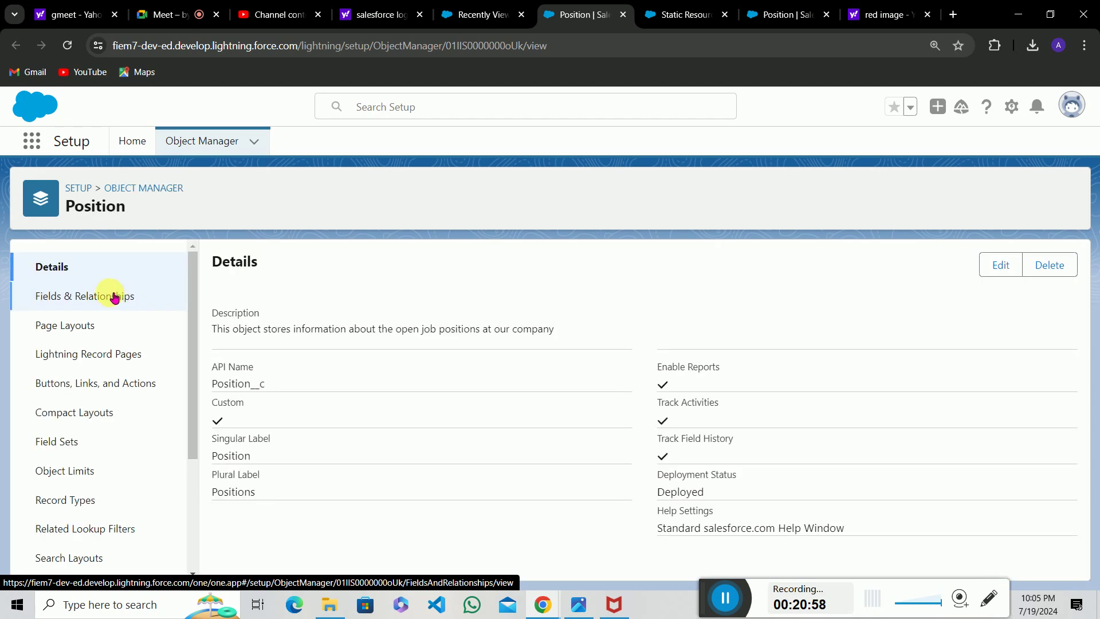
click(113, 295)
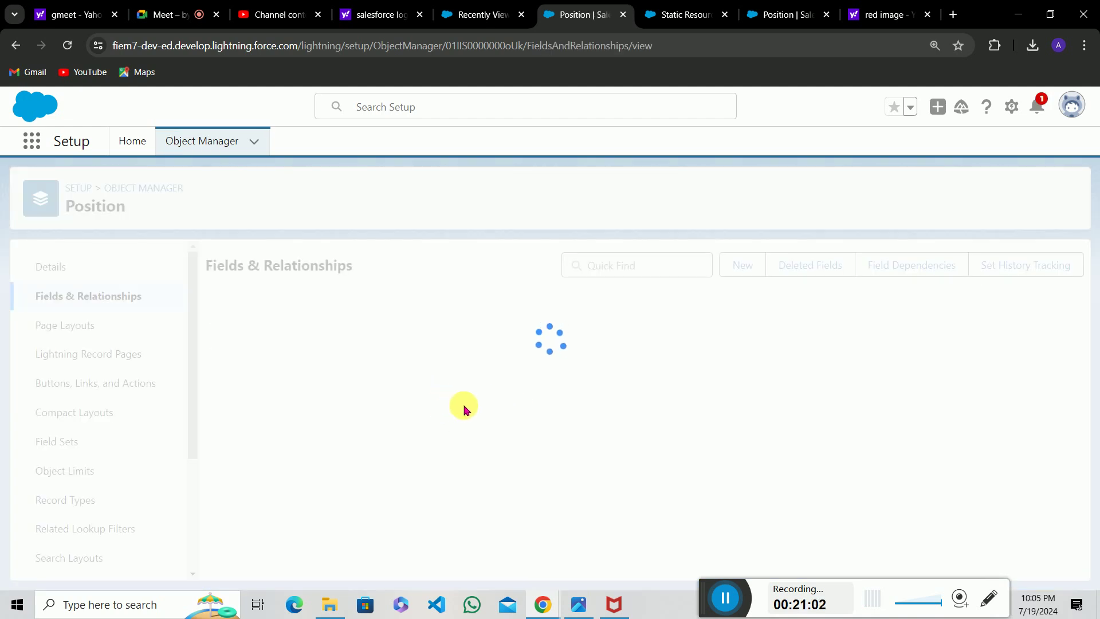
scroll(464, 409, down, 3)
scroll(464, 409, down, 3)
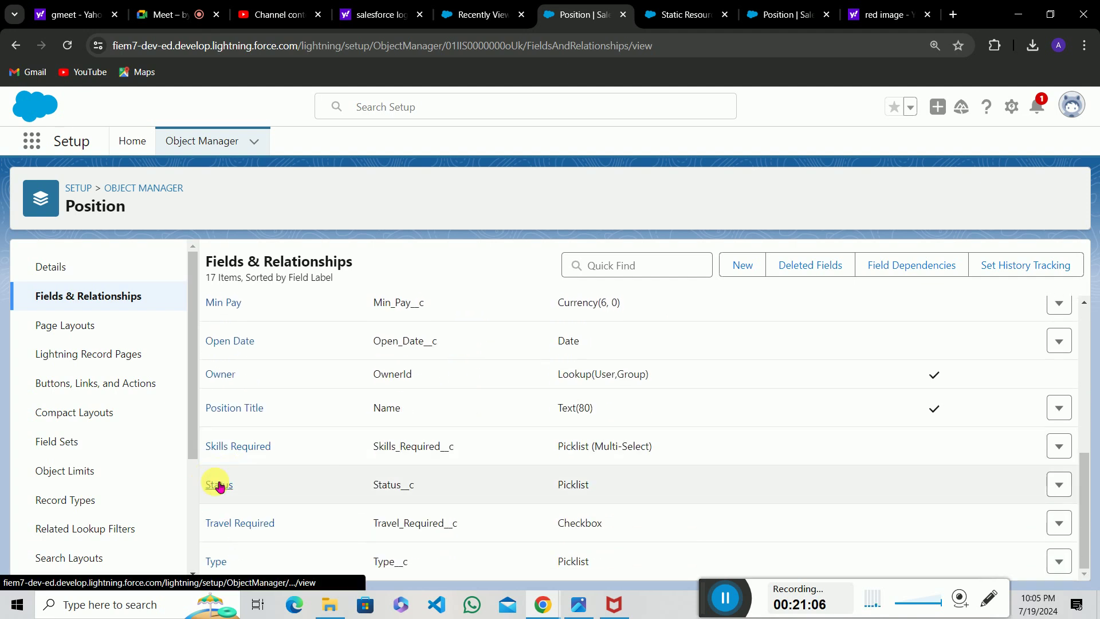
Open the Status field and copy the 'New Position' picklist value's API name.
click(220, 486)
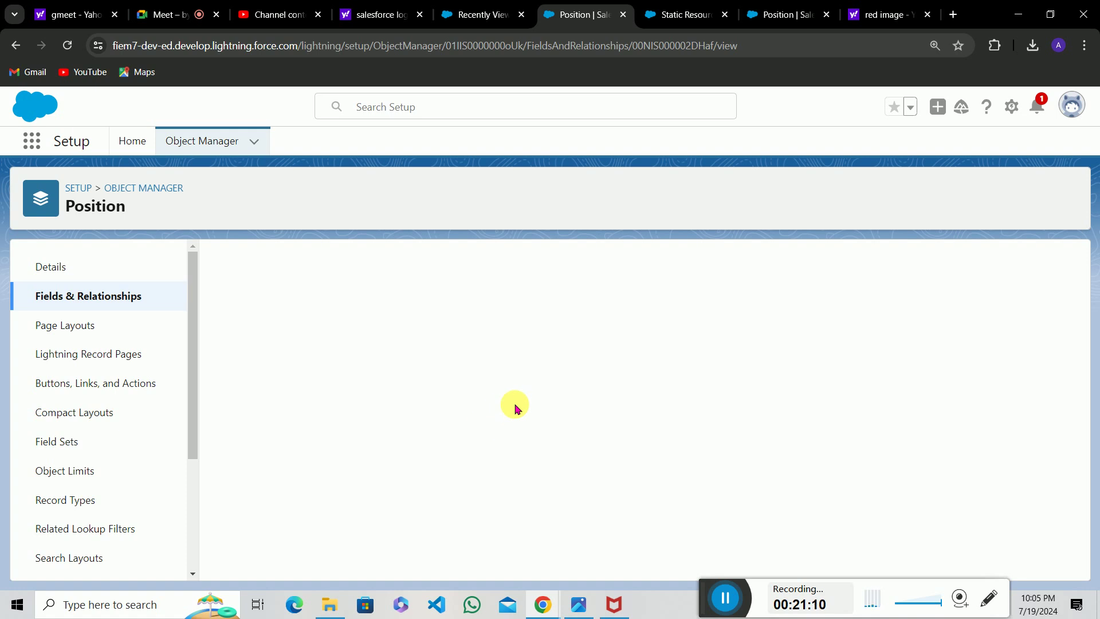
scroll(515, 407, down, 10)
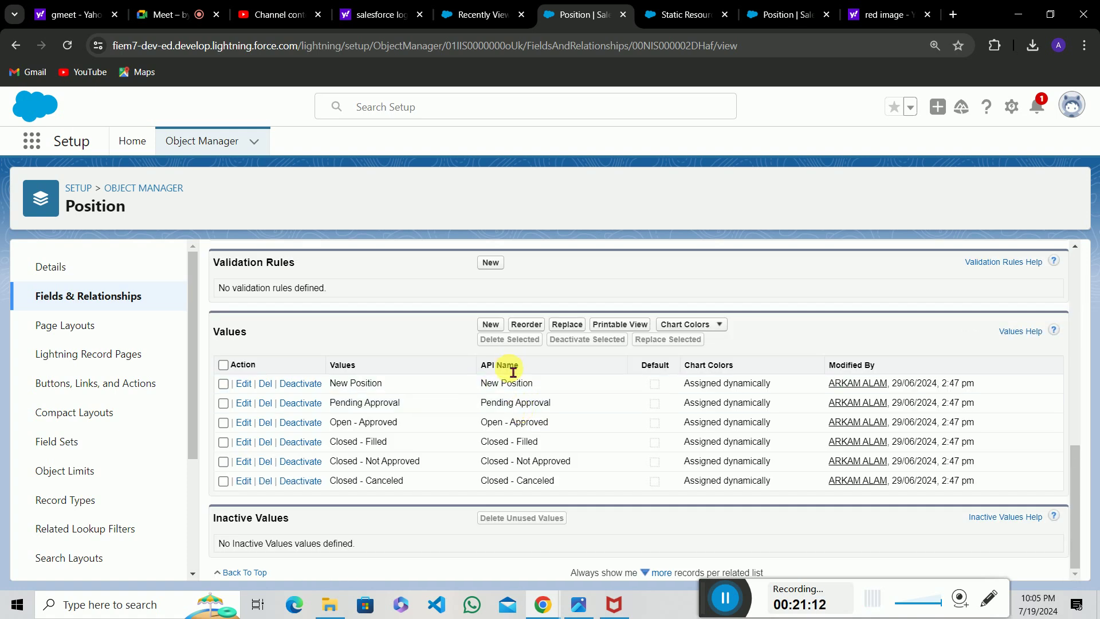
drag(491, 391, 537, 389)
key(ctrl+c)
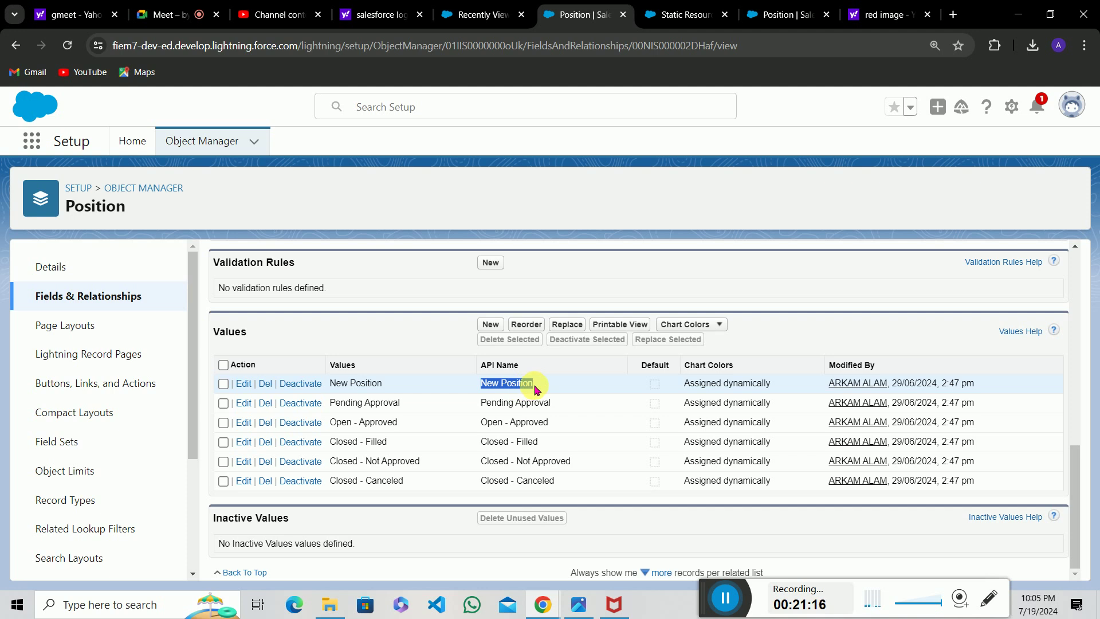
click(808, 6)
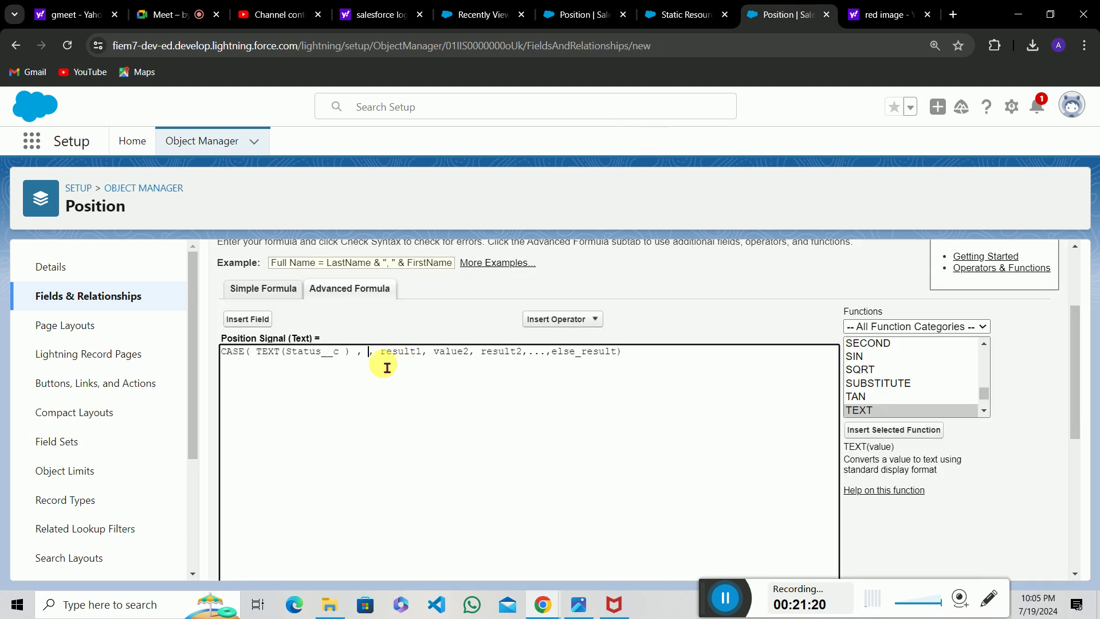
Paste New Position as value1 and delete the result1 placeholder.
key(ctrl+v)
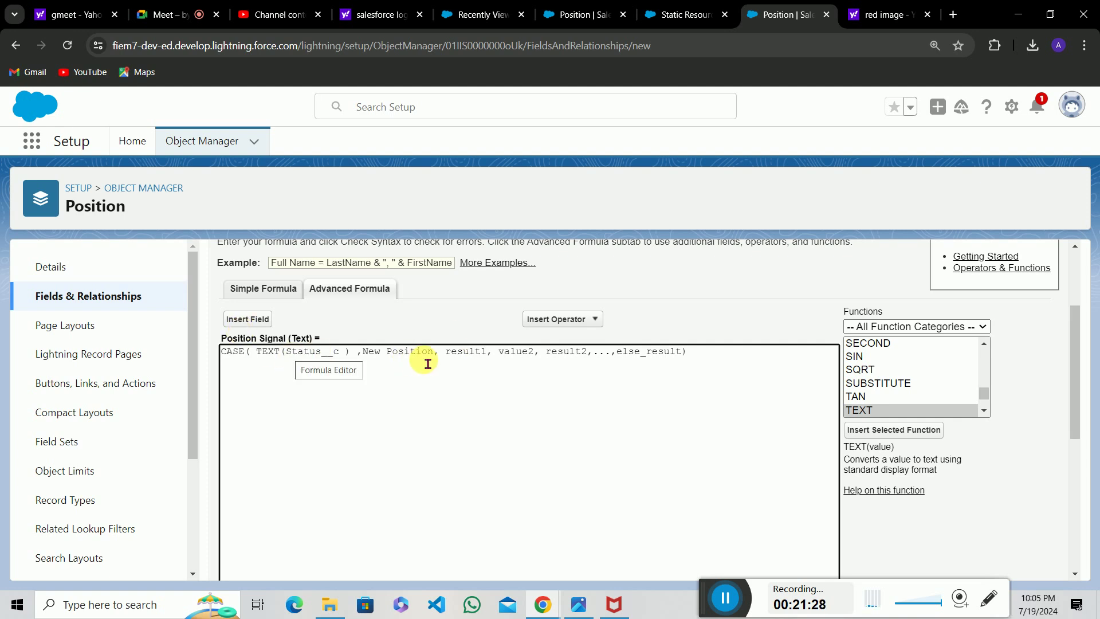
click(495, 362)
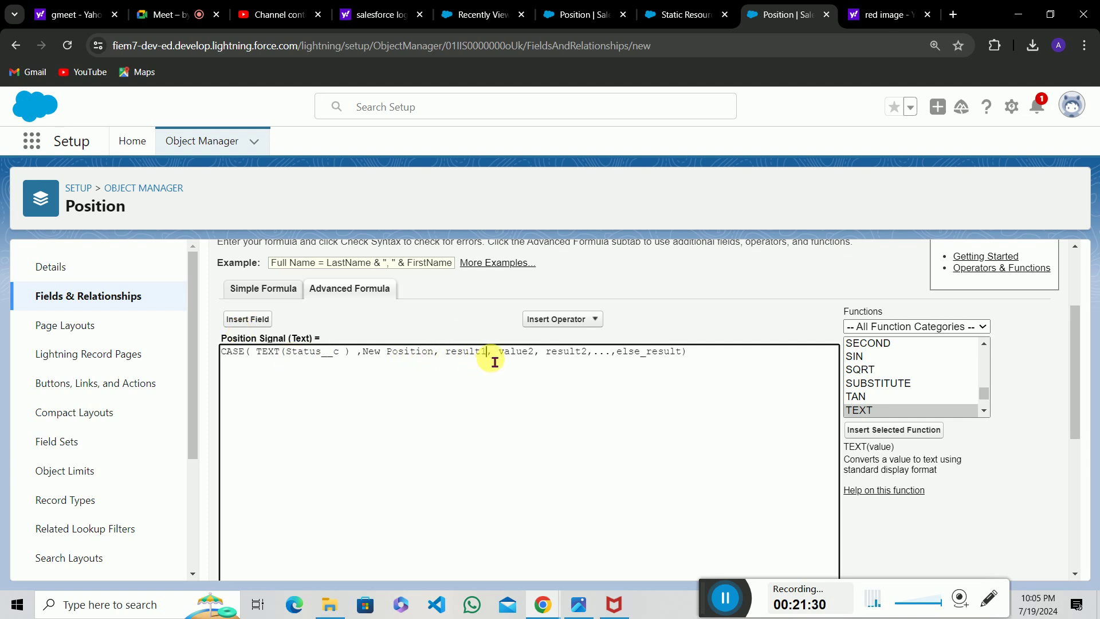
key(BackSpace)
key(BackSpace)
key(BackSpace)
key(BackSpace)
key(BackSpace)
key(BackSpace)
key(BackSpace)
key(BackSpace)
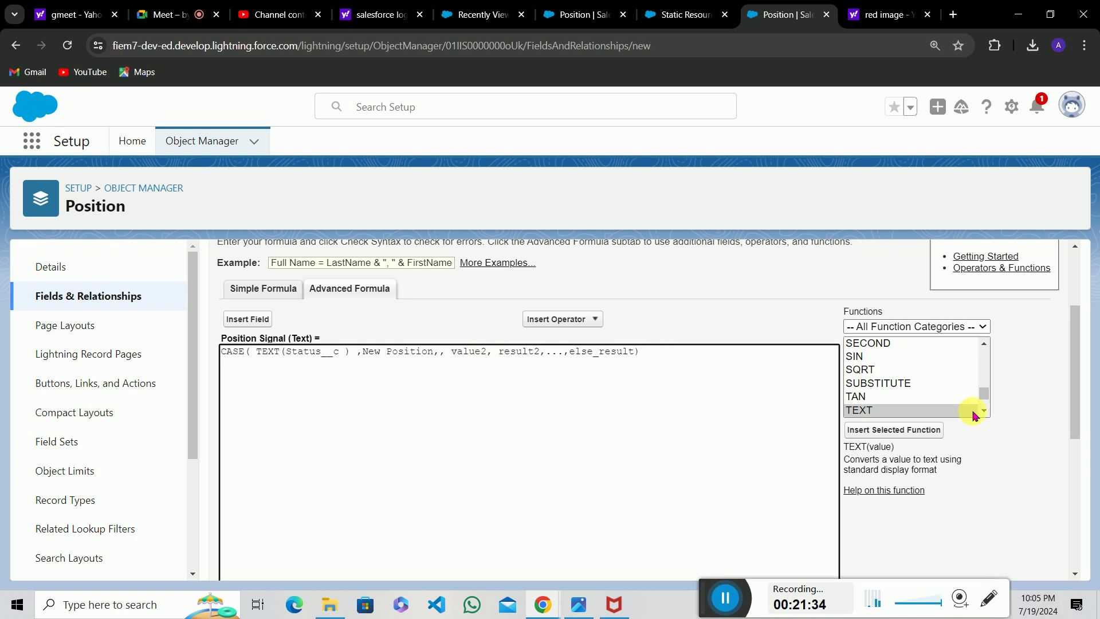
scroll(953, 396, up, 5)
scroll(952, 395, up, 3)
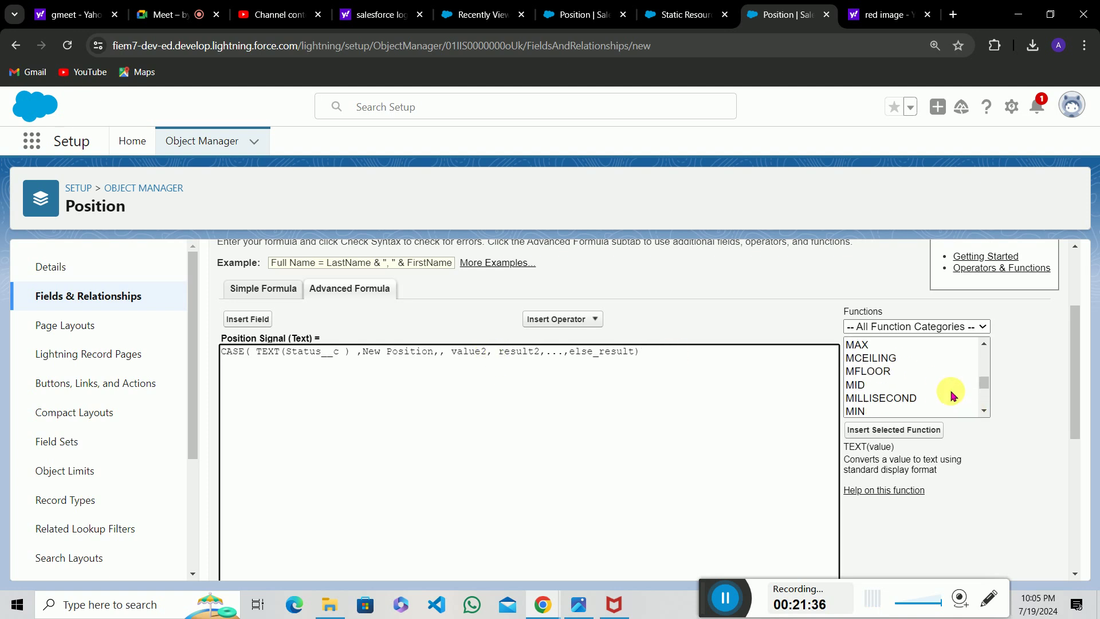
Insert IMAGE as result1 and start its URL as "/resource/gree".
click(951, 391)
key(i)
key(m)
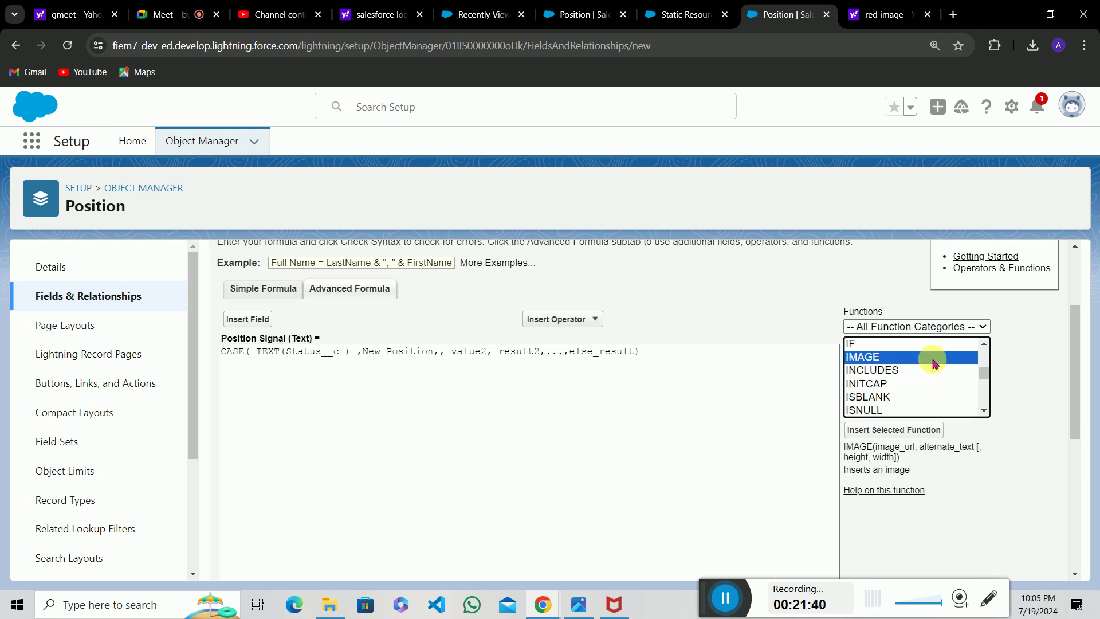
click(894, 430)
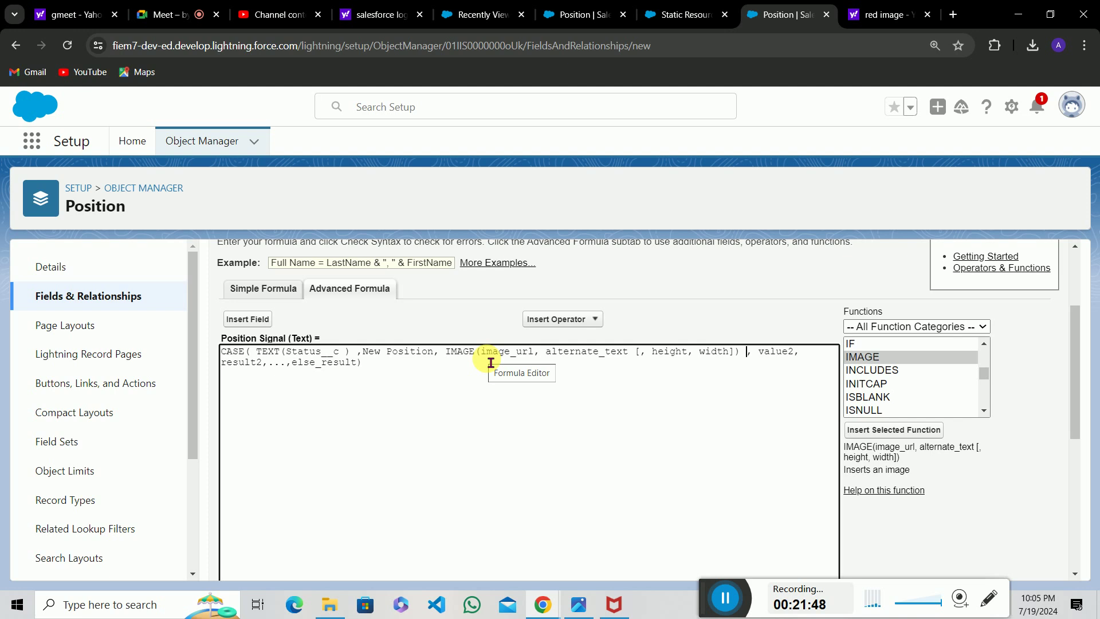
click(482, 357)
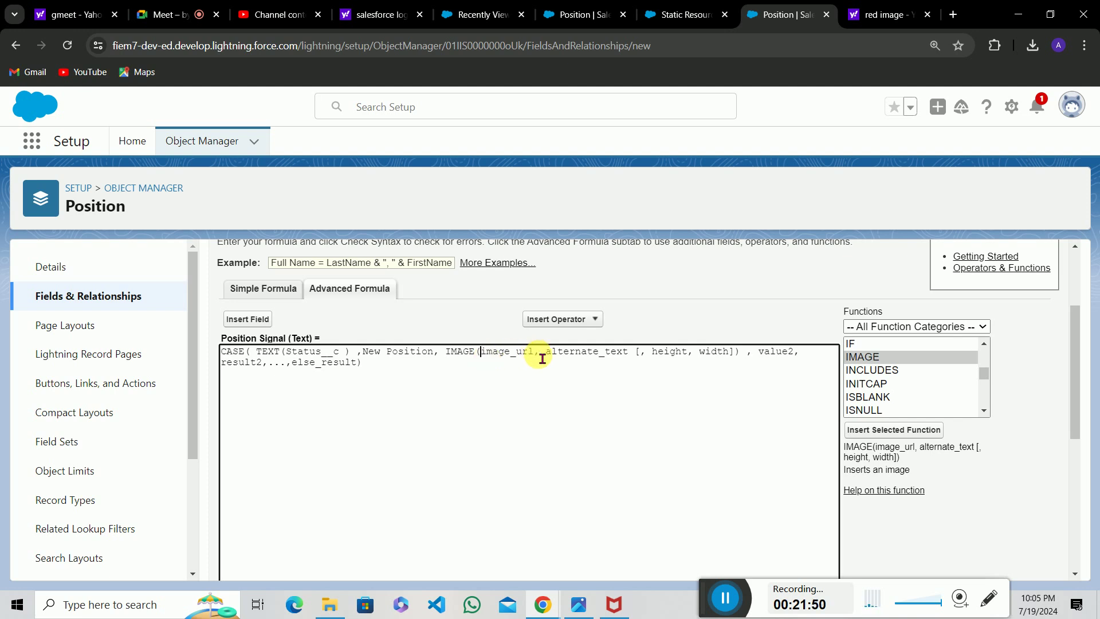
key(Delete)
key(Delete)
key(Delete)
key(Delete)
key(Delete)
key(Delete)
key(Delete)
key(Delete)
key(Delete)
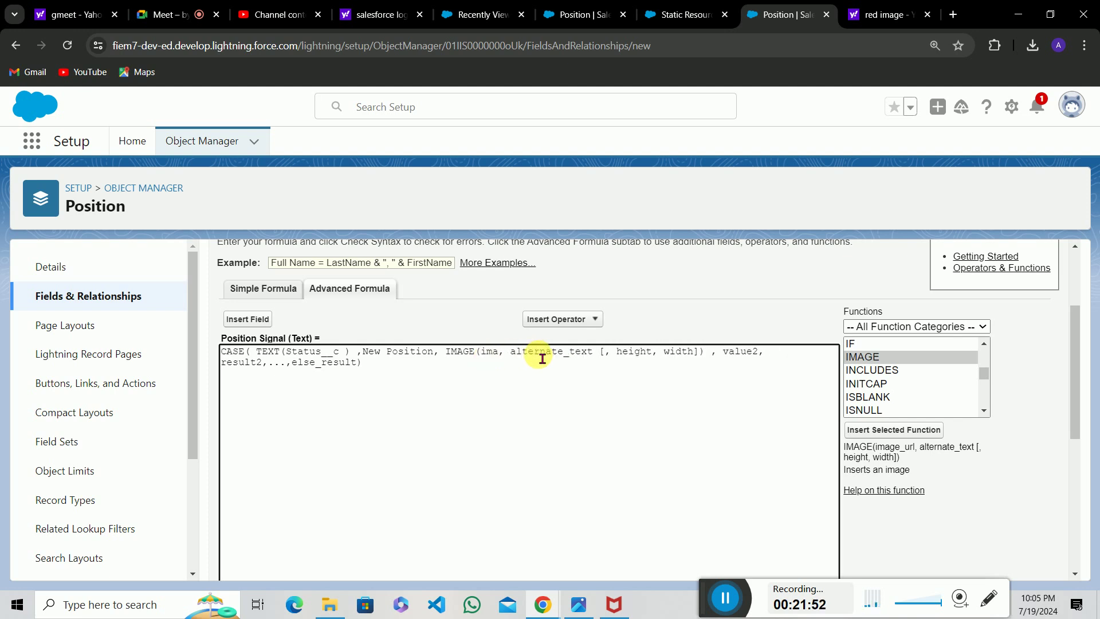
text(")
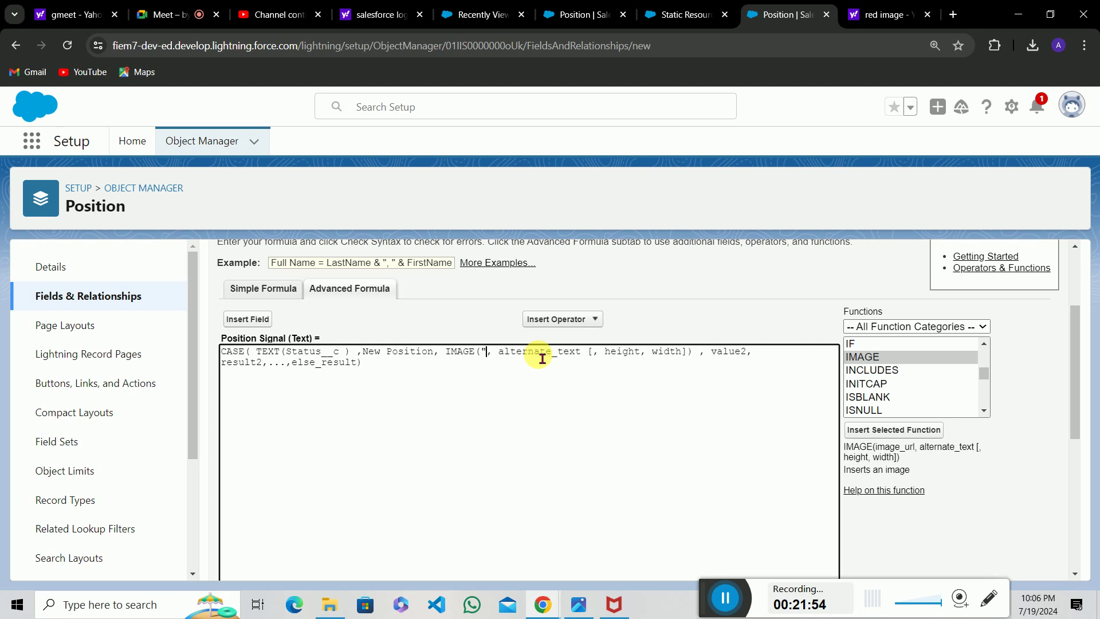
text(")
key(Left)
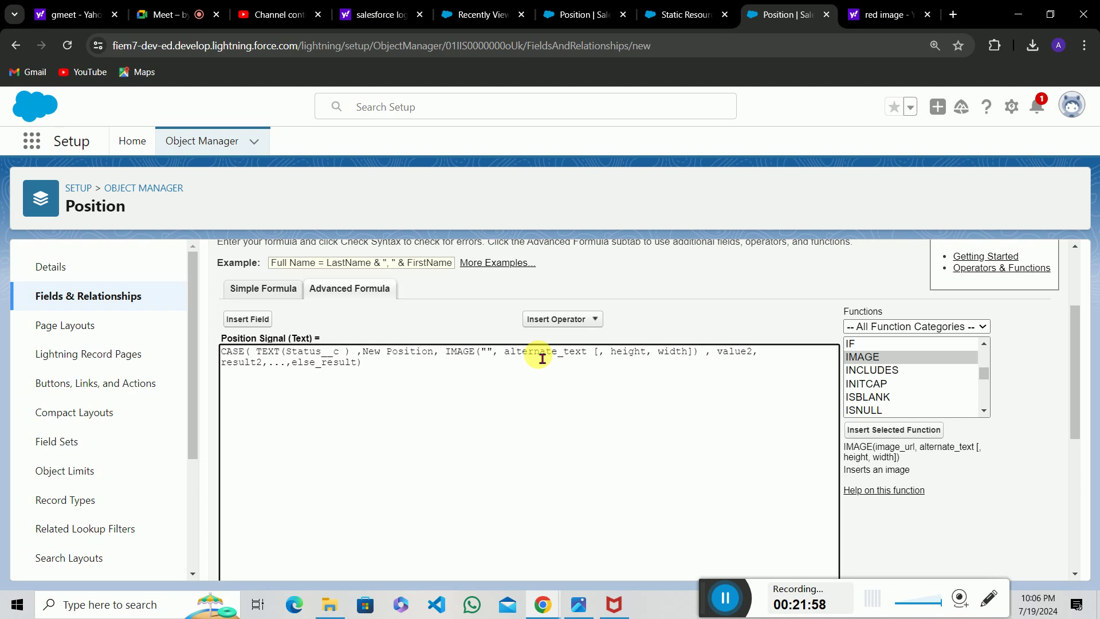
text(/)
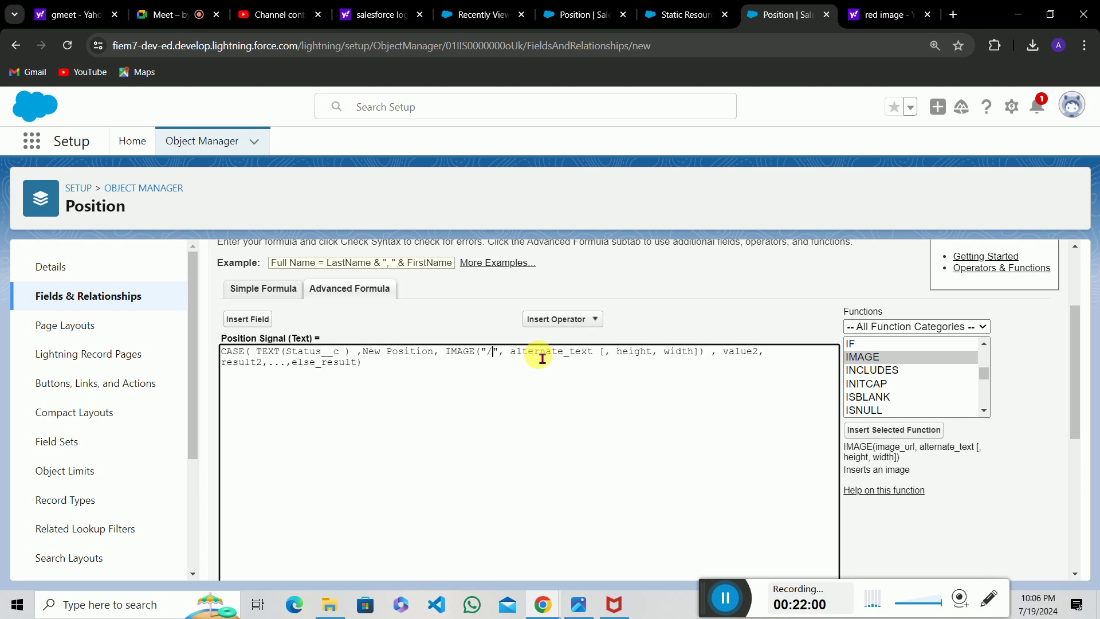
text(r)
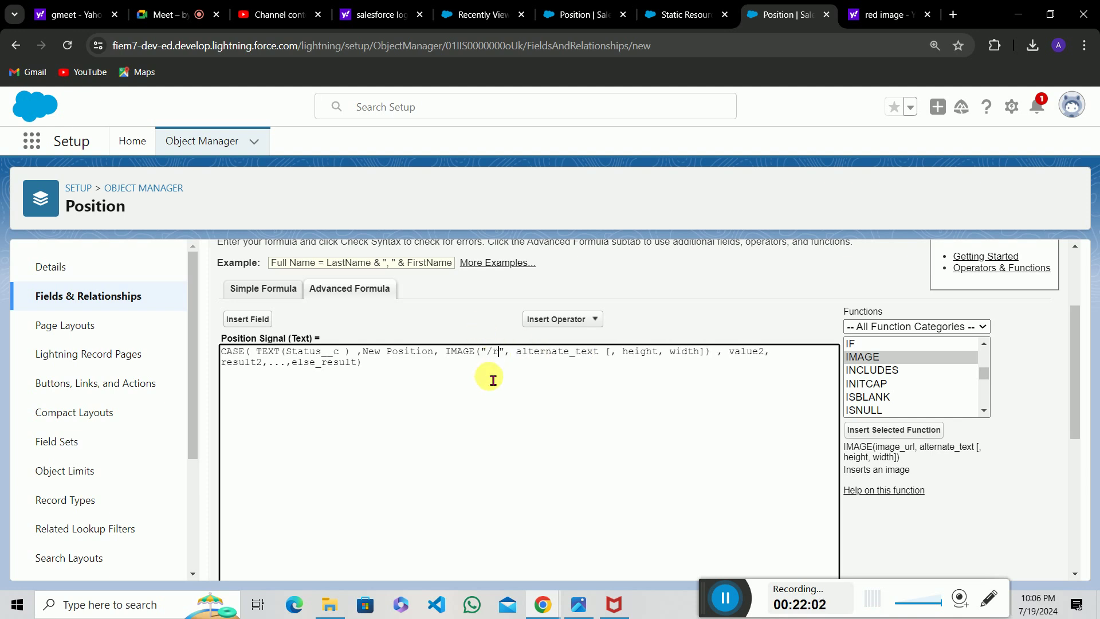
text(esour)
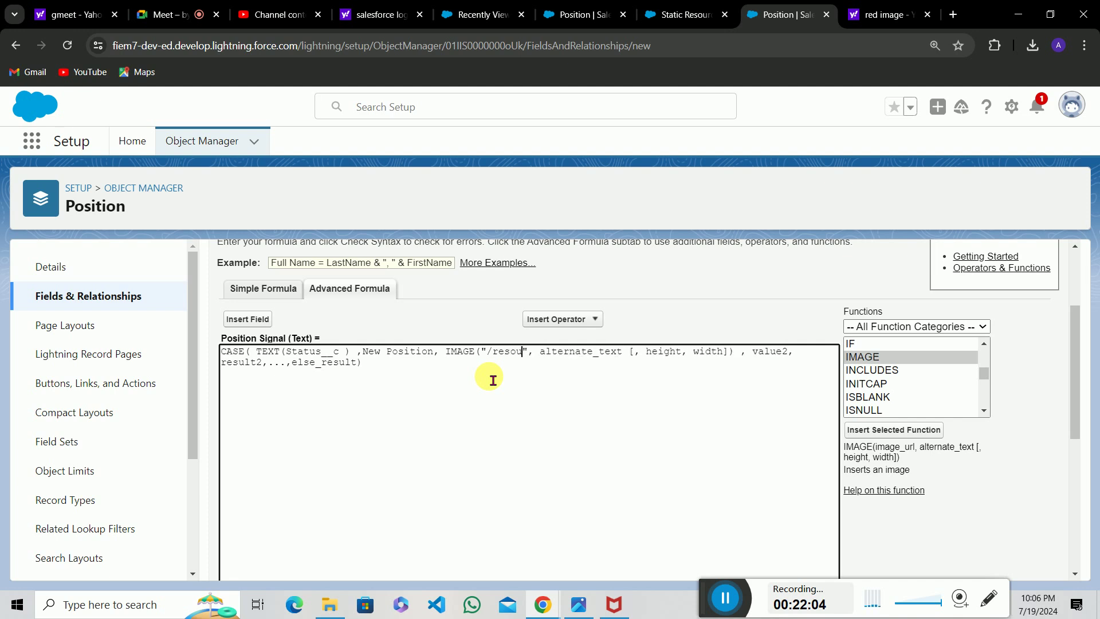
text(ce)
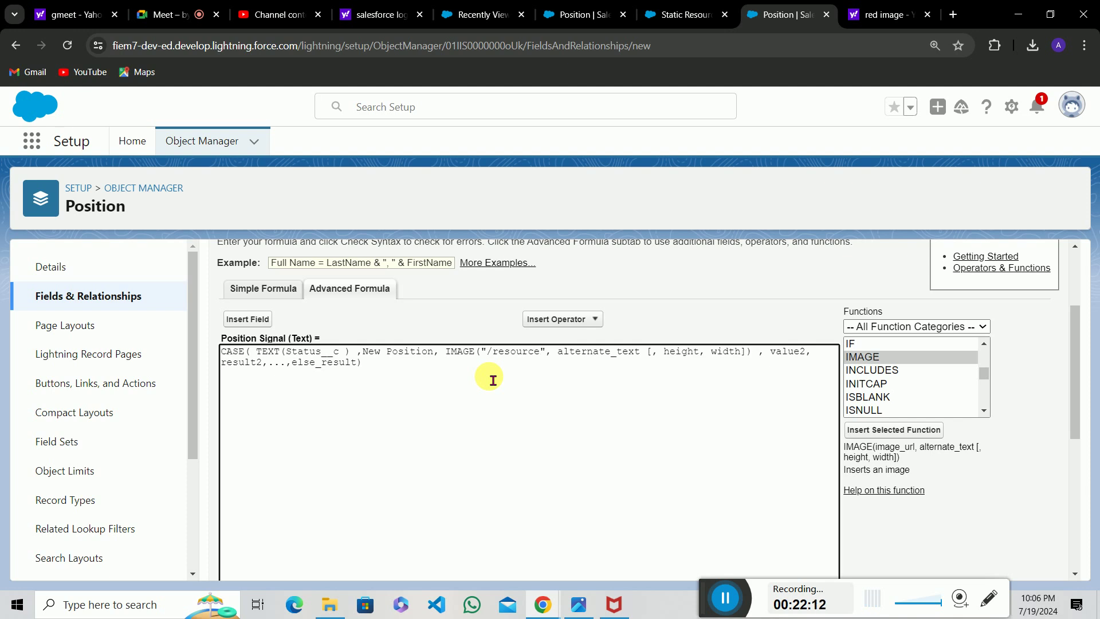
text(/)
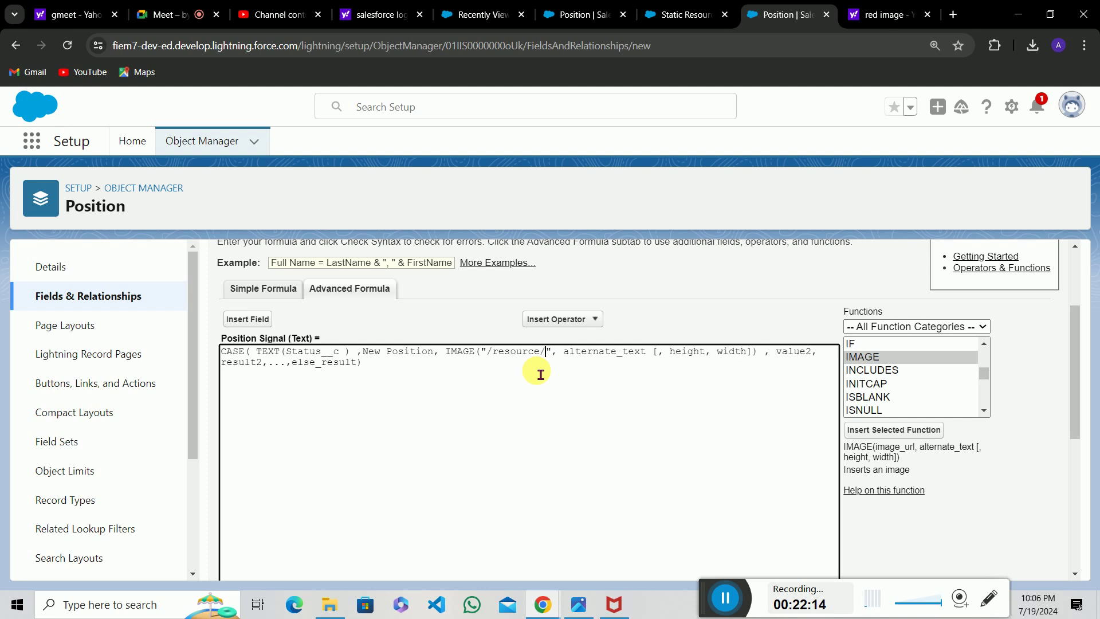
text(gr)
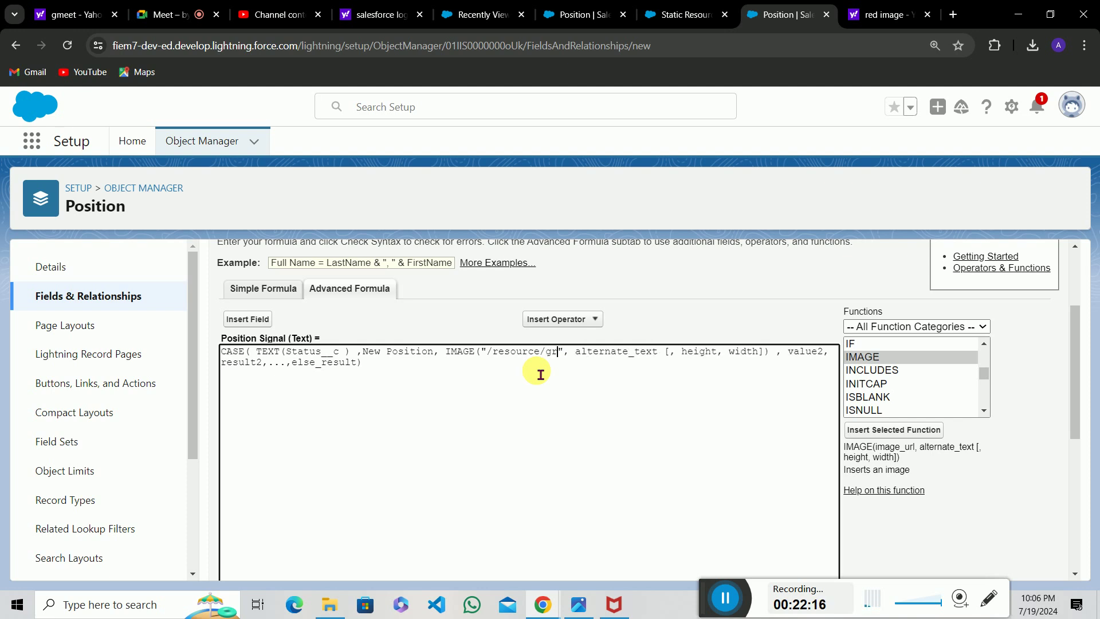
text(ee)
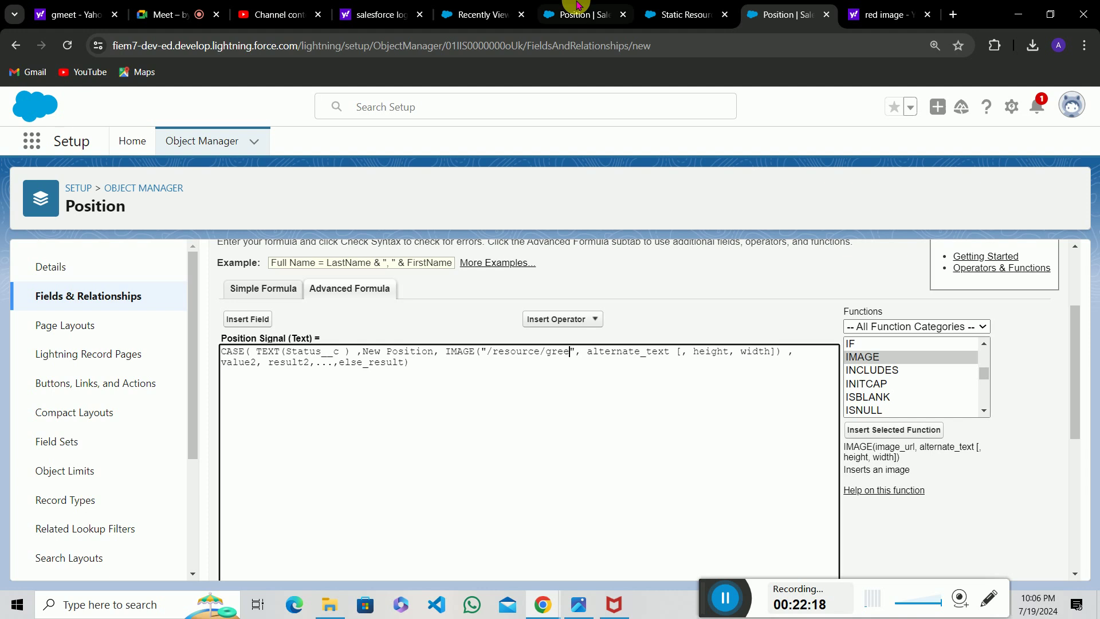
click(684, 10)
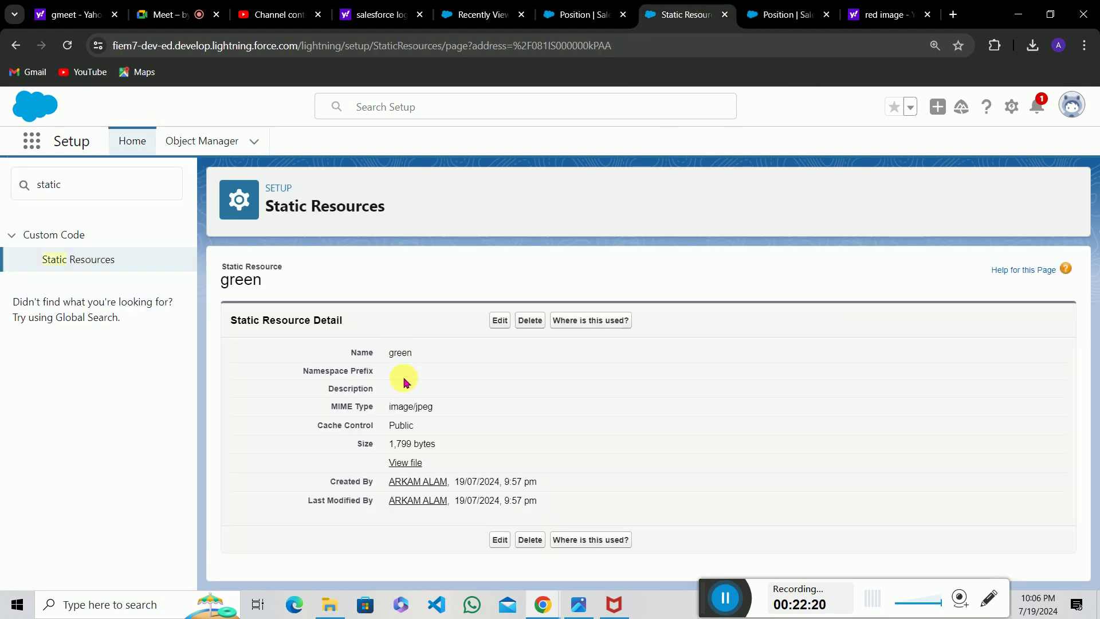
drag(263, 322, 314, 334)
click(315, 334)
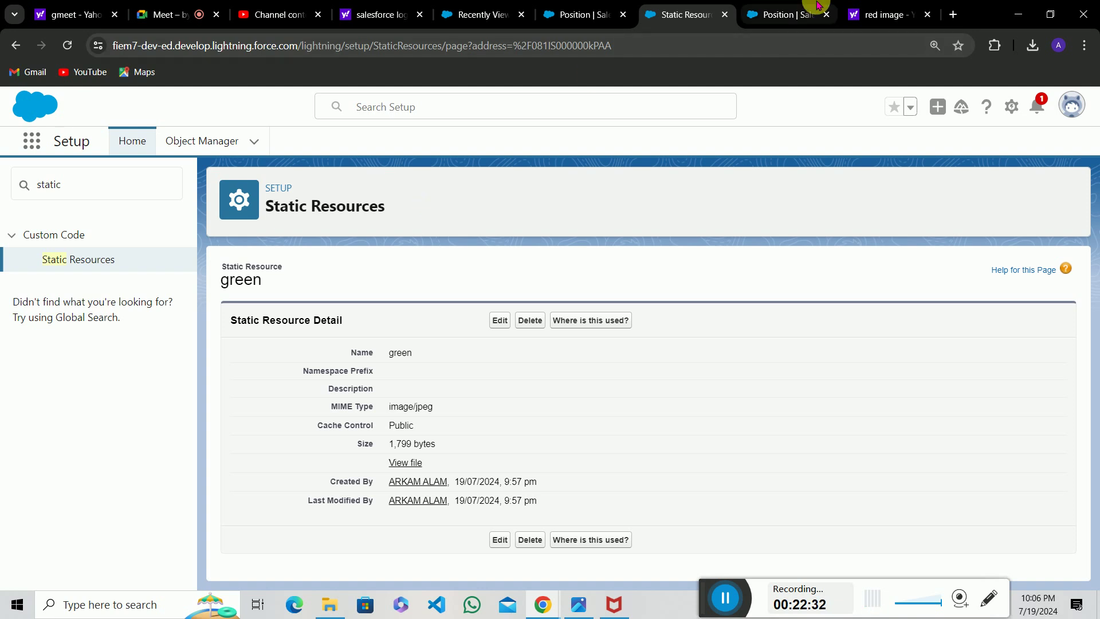
click(785, 14)
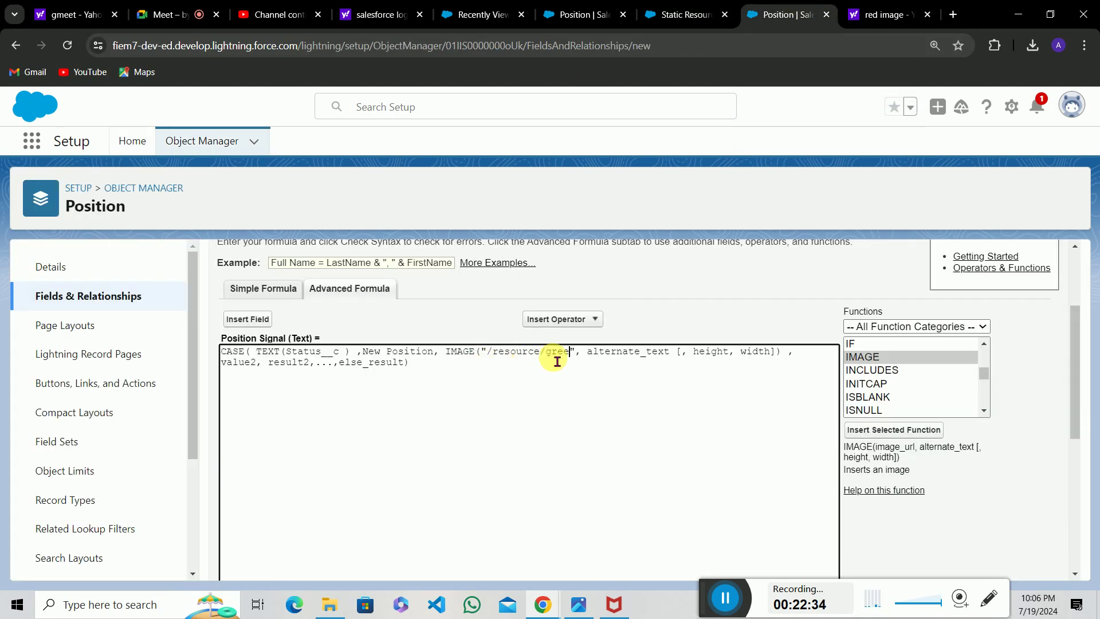
Complete the path as /resource/green and set the alternate text to "Green".
text(n)
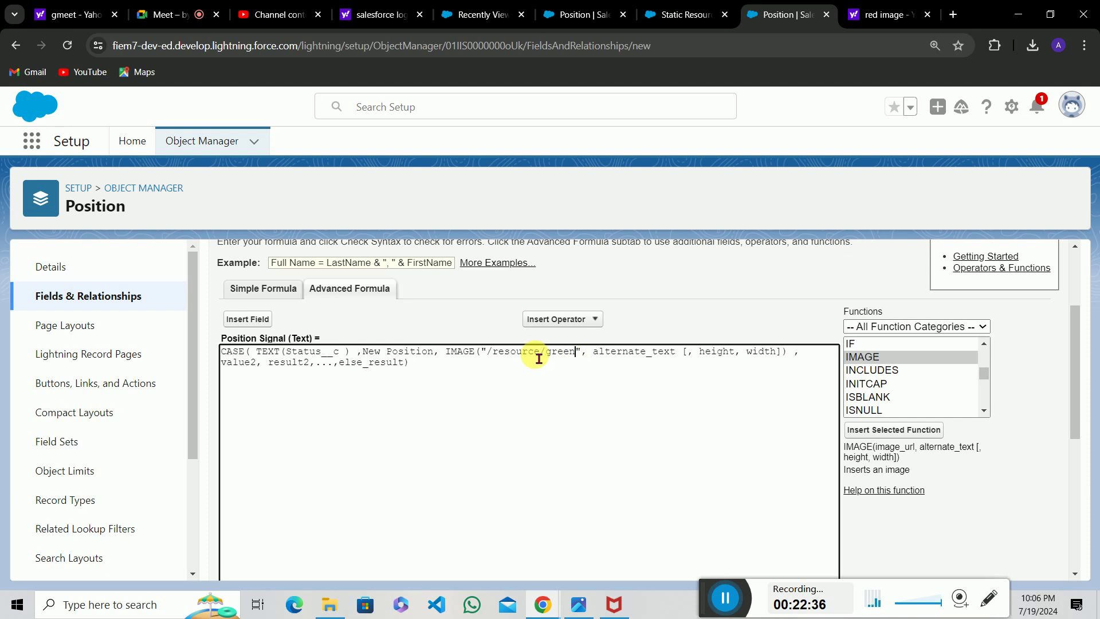
drag(595, 358, 684, 359)
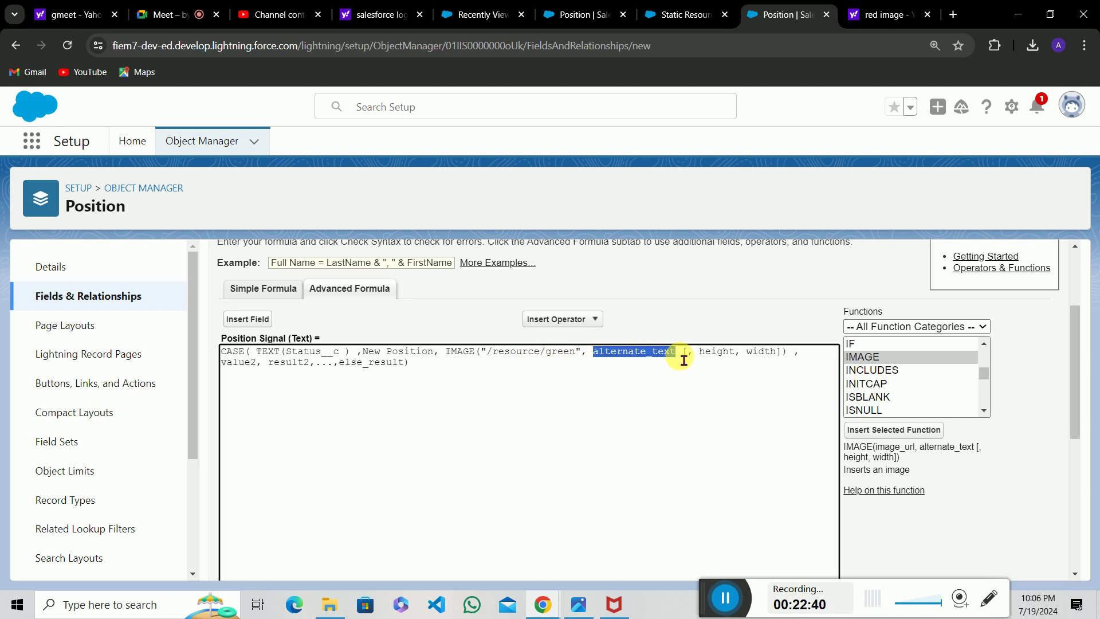
key(BackSpace)
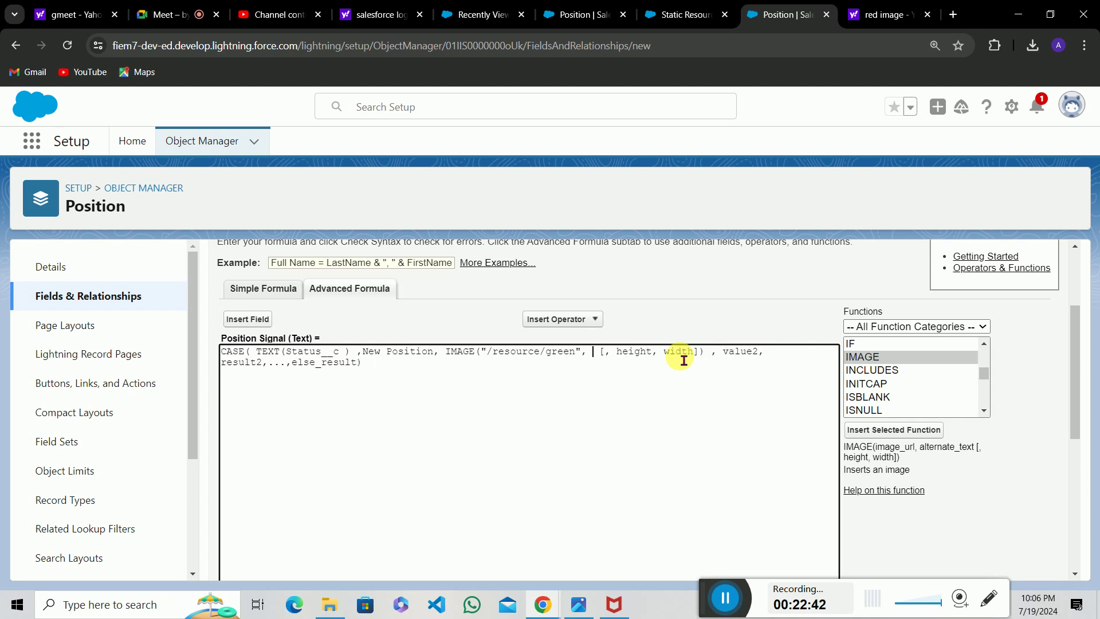
key(BackSpace)
text(green)
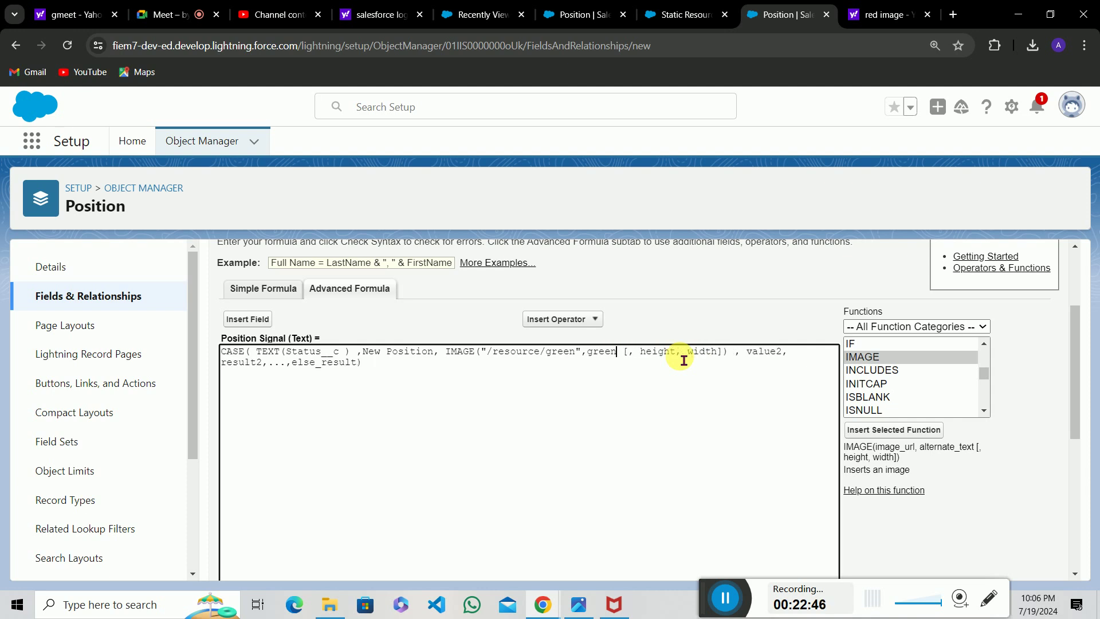
key(BackSpace)
key(BackSpace)
key(BackSpace)
key(BackSpace)
key(BackSpace)
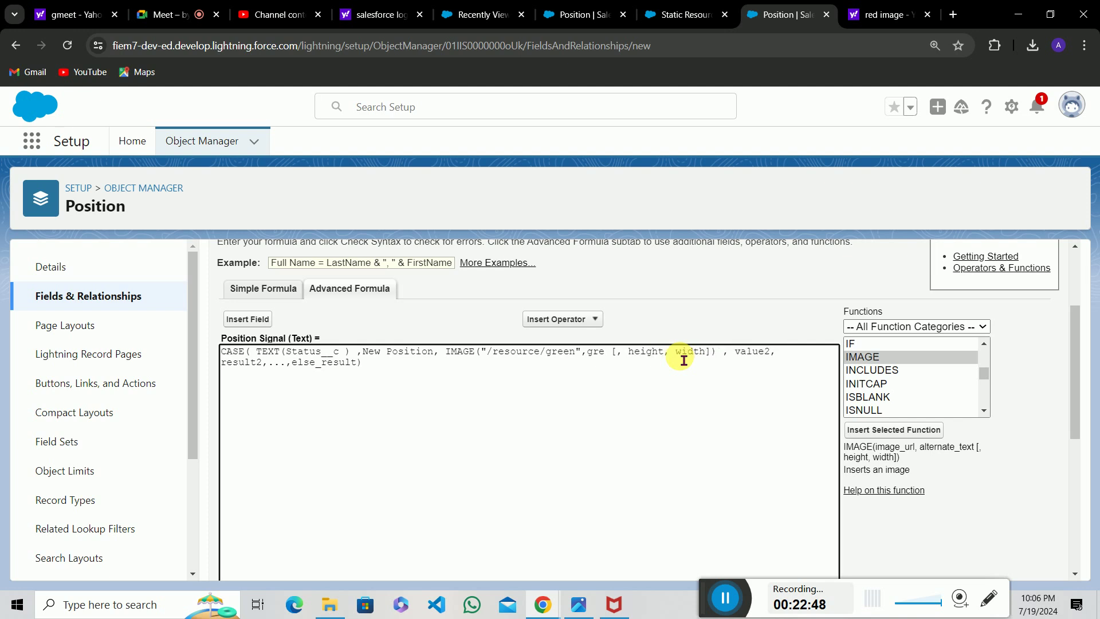
text("Green)
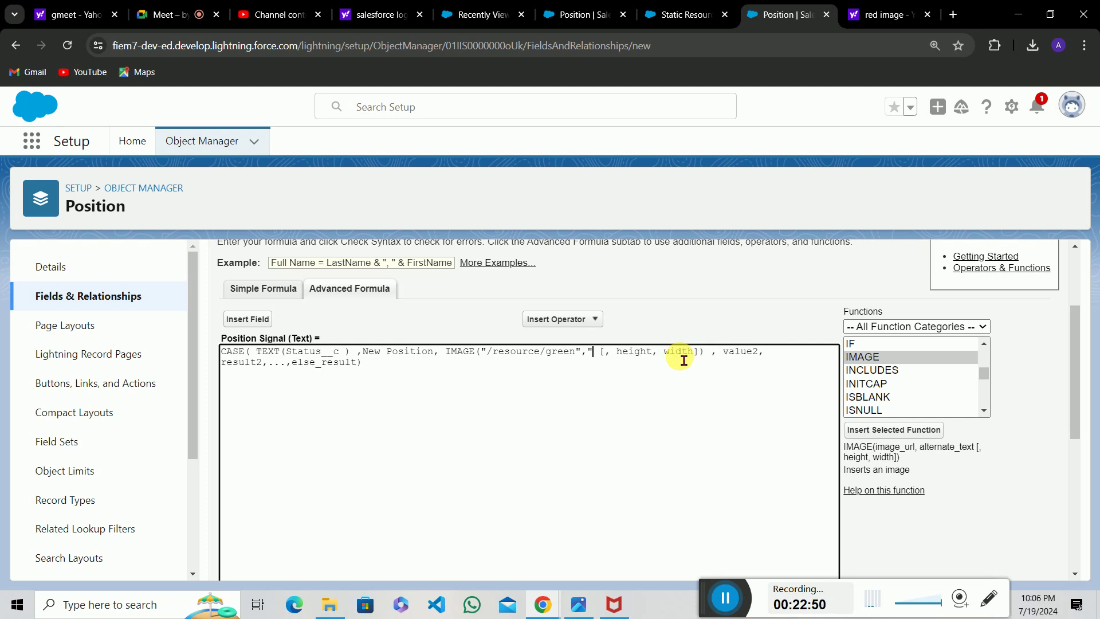
text(")
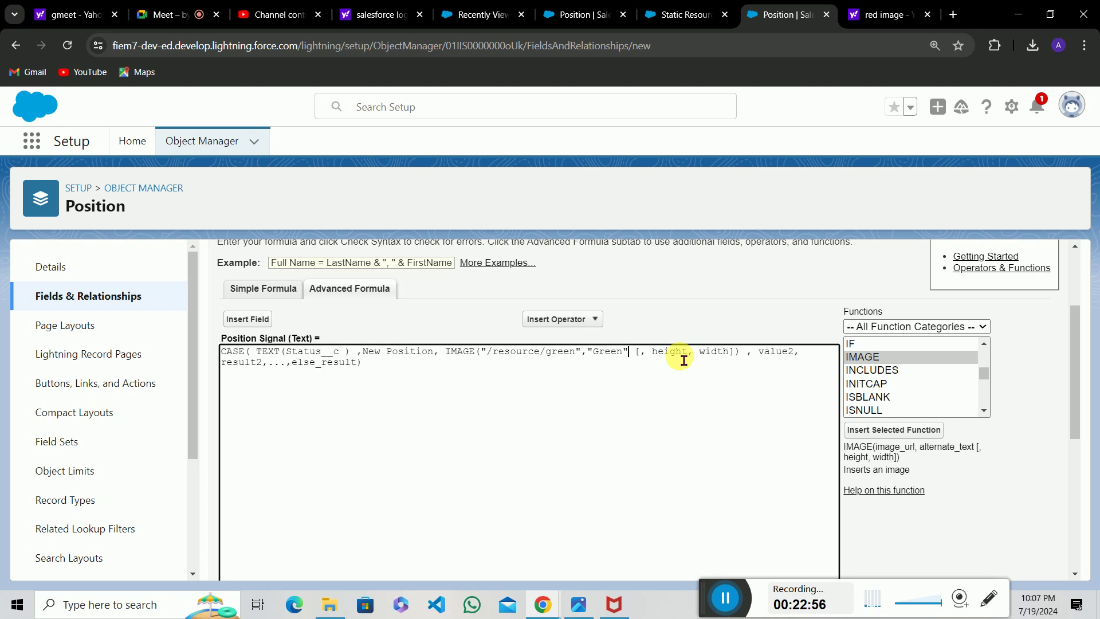
text(,)
Replace the height and width placeholder with 25,26 and return to the Status picklist values.
drag(642, 355, 741, 359)
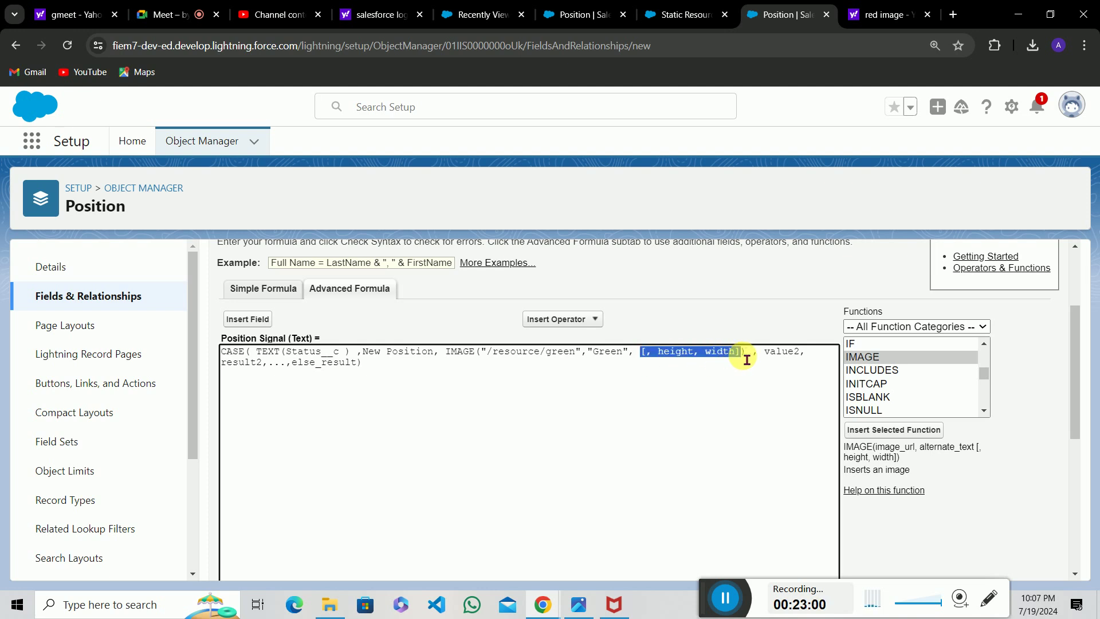
key(BackSpace)
key(BackSpace)
text(25,26)
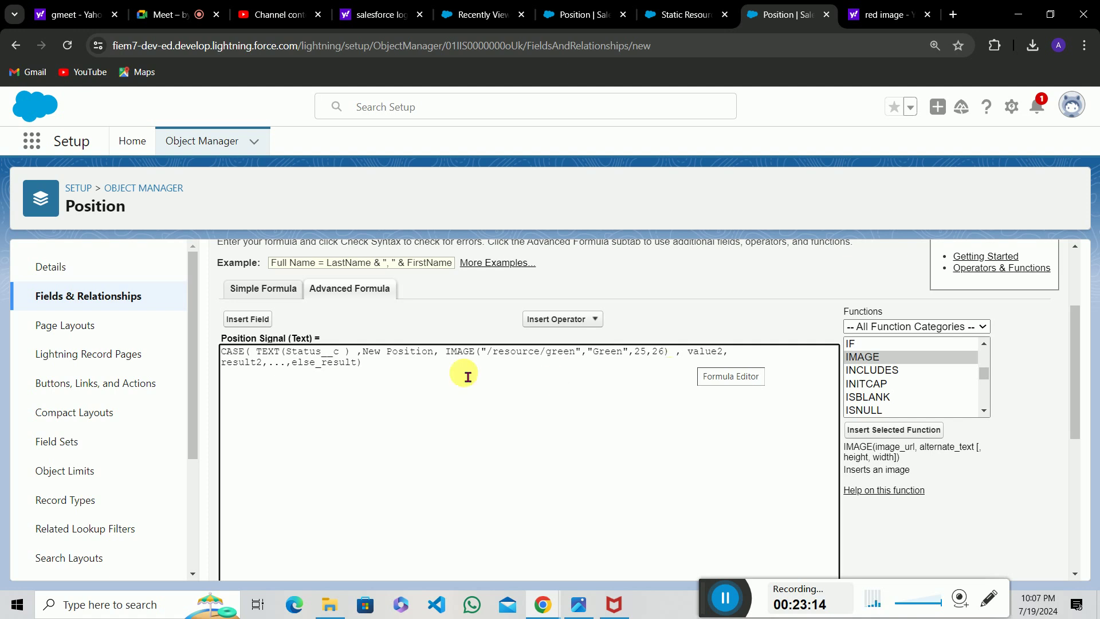
drag(286, 352, 346, 352)
click(345, 352)
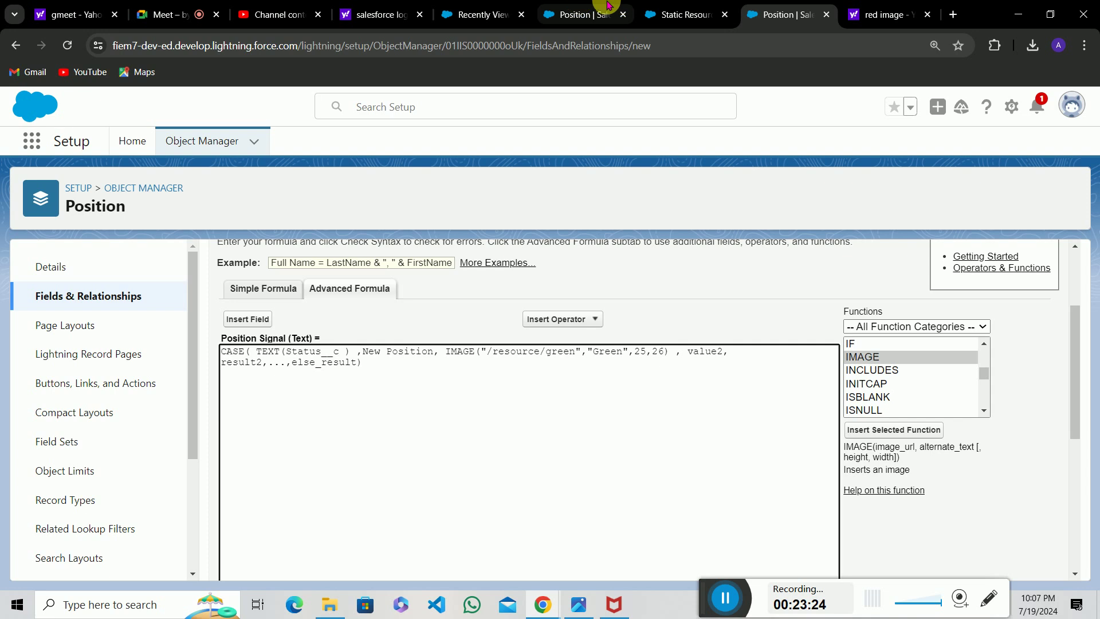
click(580, 8)
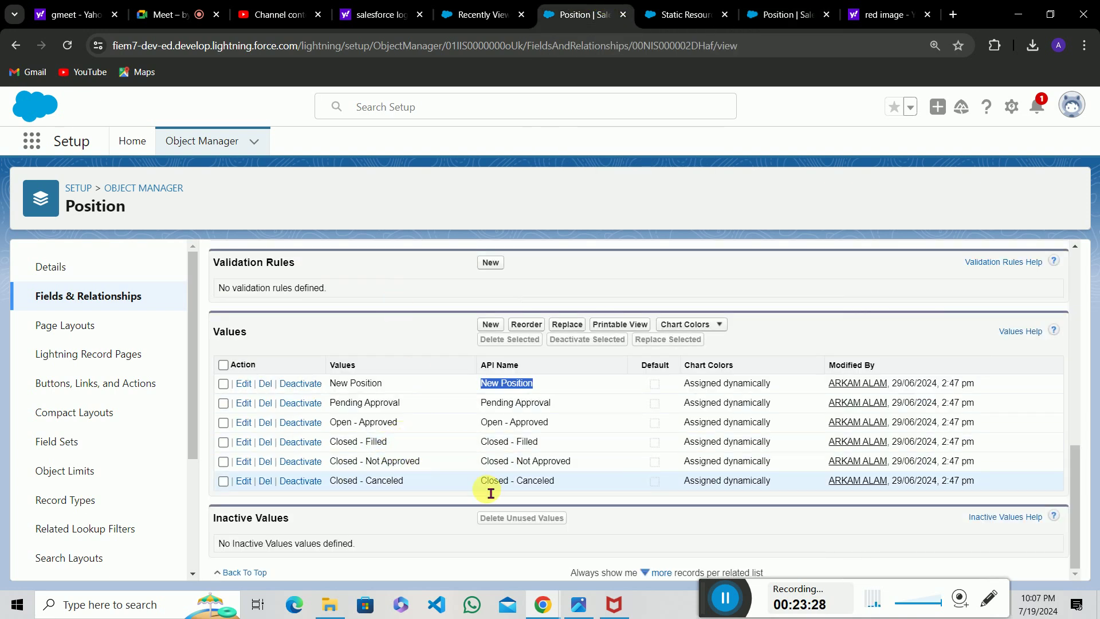
Select and copy the 'Closed - Canceled' API name from the Status Values table.
drag(482, 484, 553, 486)
click(529, 487)
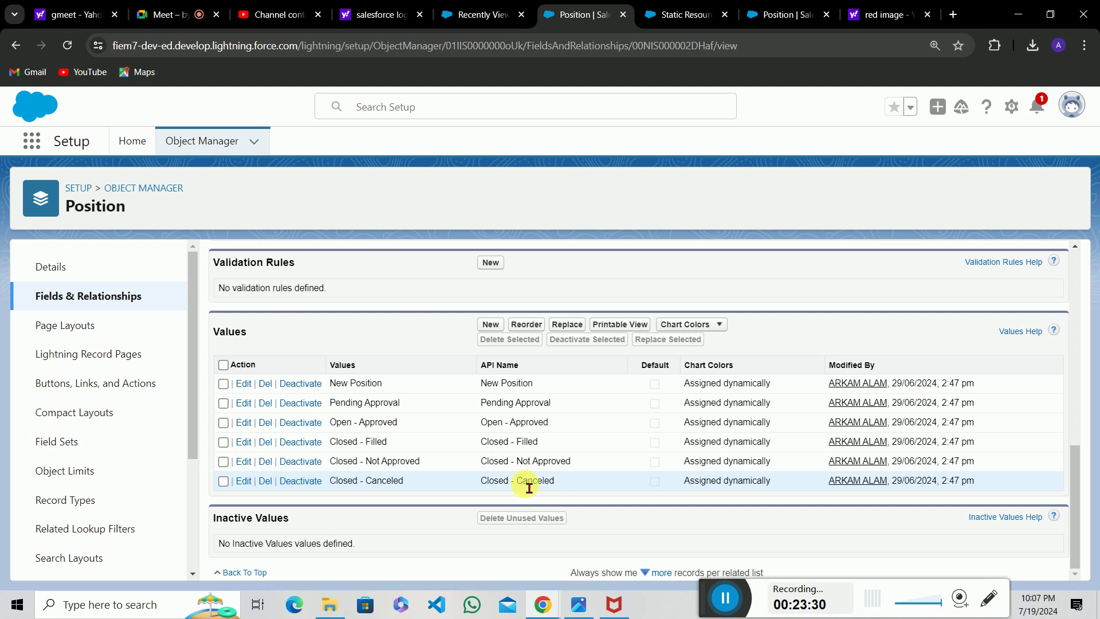
drag(482, 484, 557, 490)
key(ctrl+c)
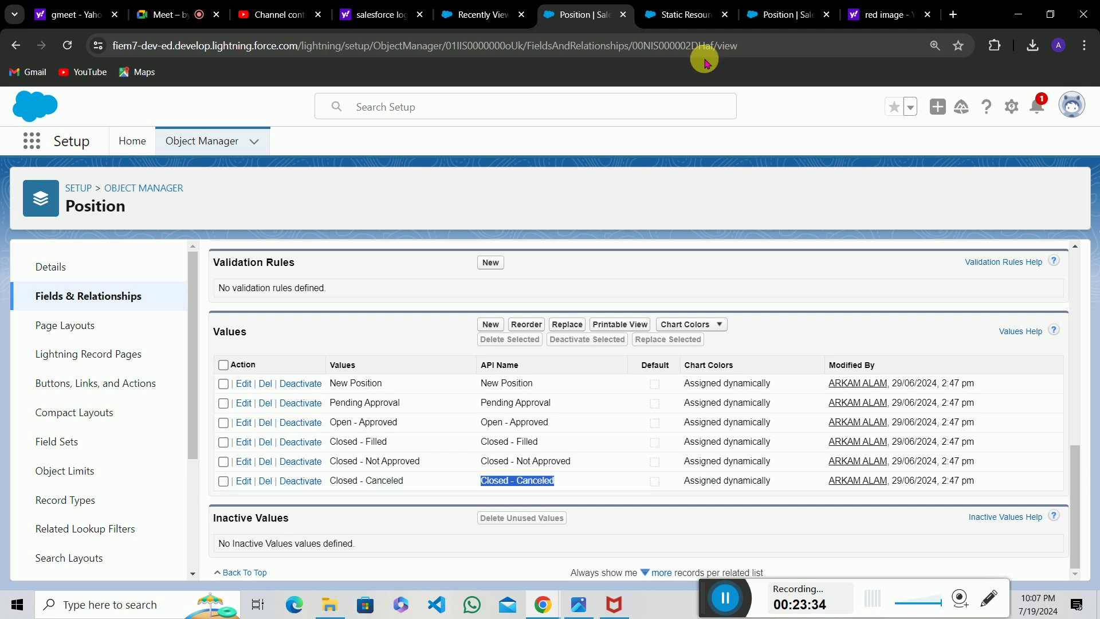
click(790, 13)
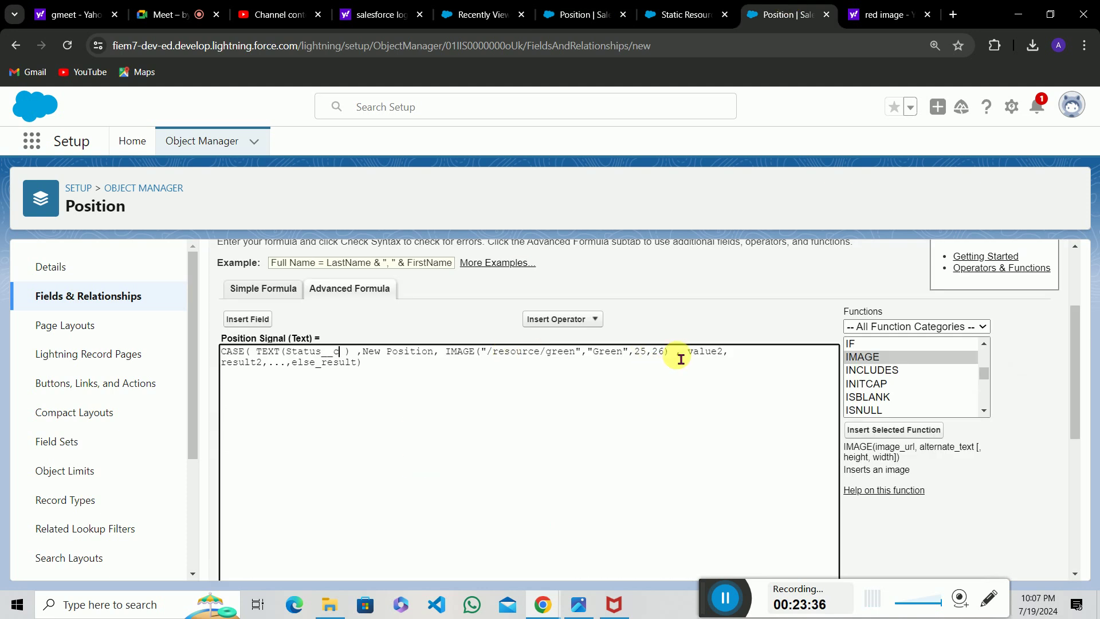
Paste Closed - Canceled over value2, reuse the IMAGE call as result2, and retype its path to red.
drag(682, 354, 732, 360)
key(ctrl+v)
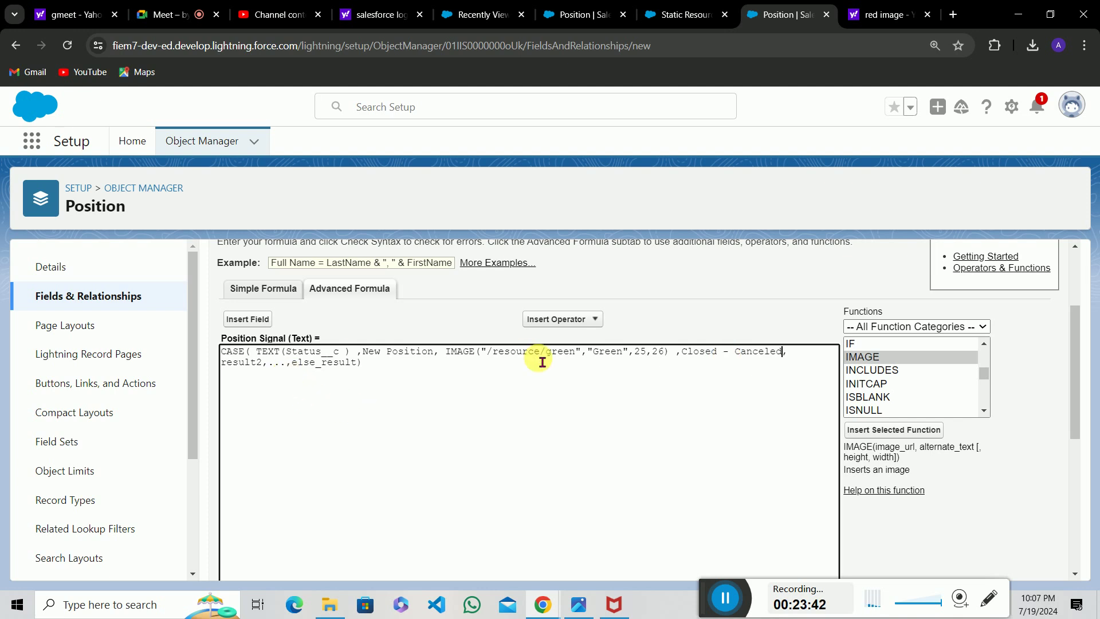
drag(447, 355, 679, 357)
key(ctrl+c)
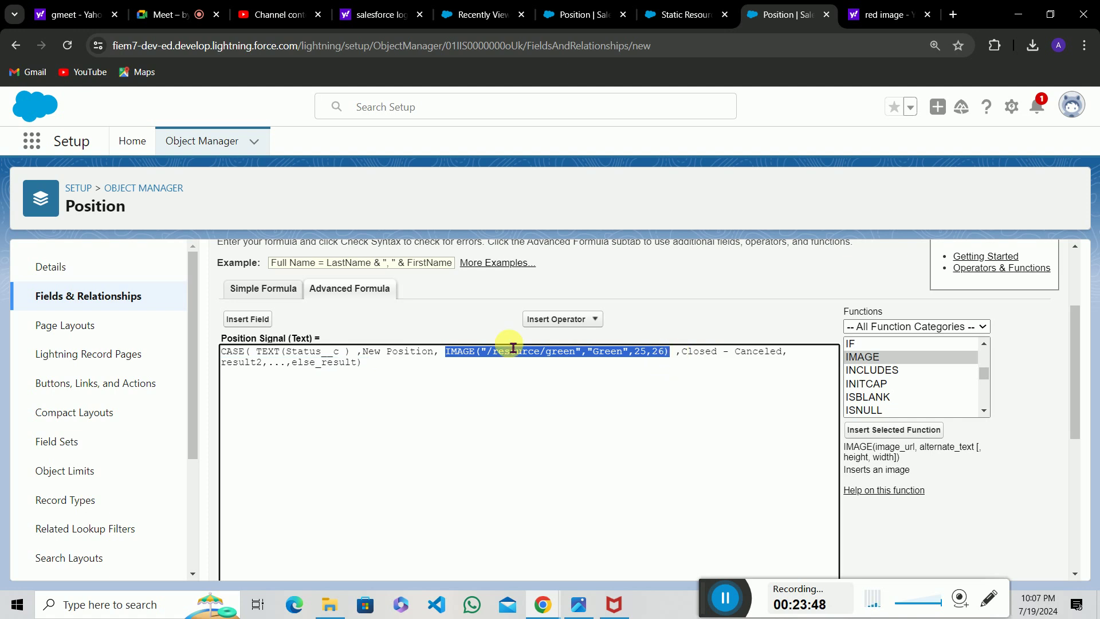
double_click(238, 363)
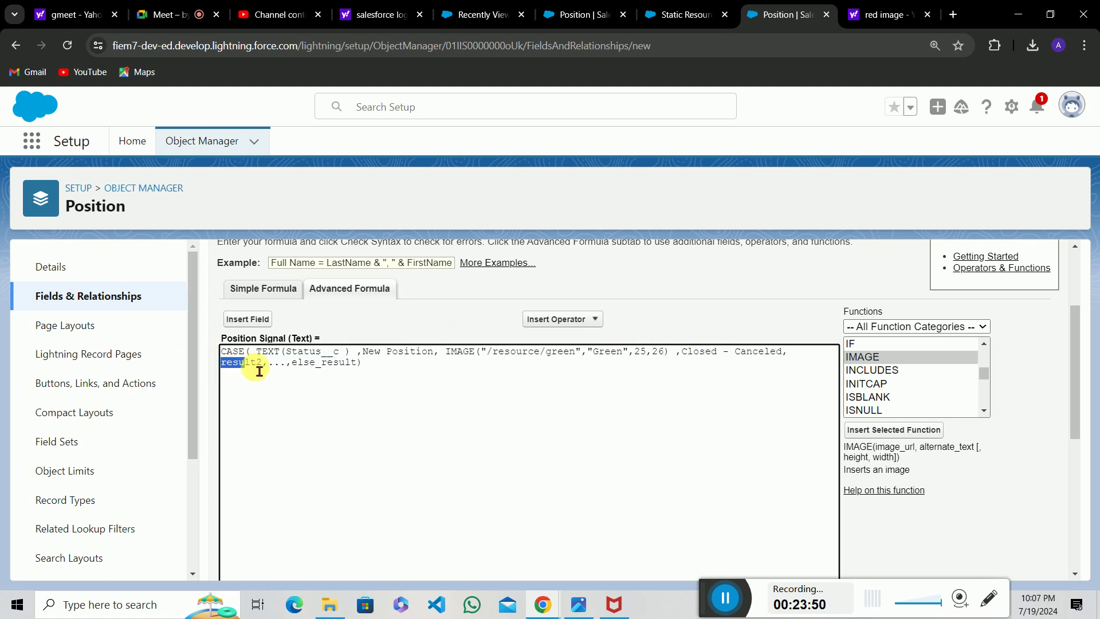
key(ctrl+v)
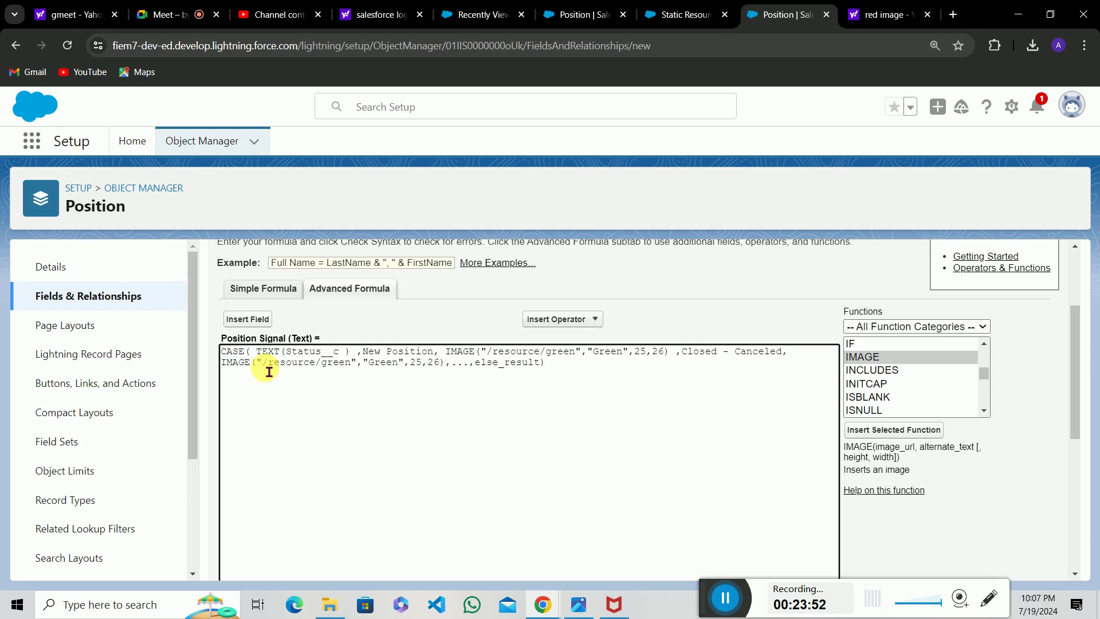
key(BackSpace)
key(BackSpace)
key(BackSpace)
key(BackSpace)
key(BackSpace)
text(red)
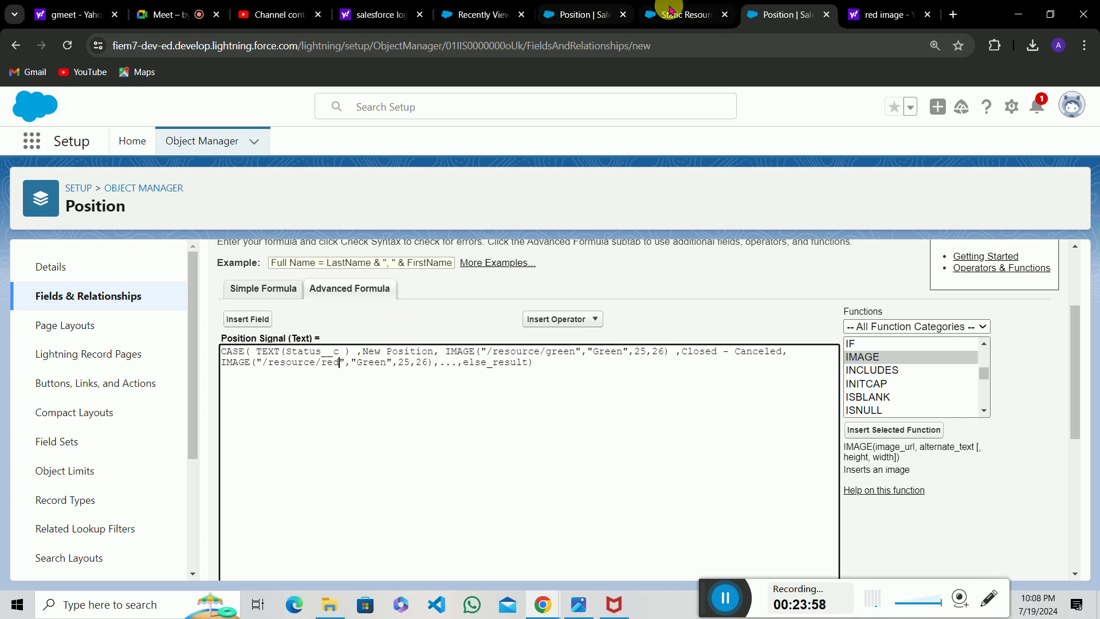
click(673, 14)
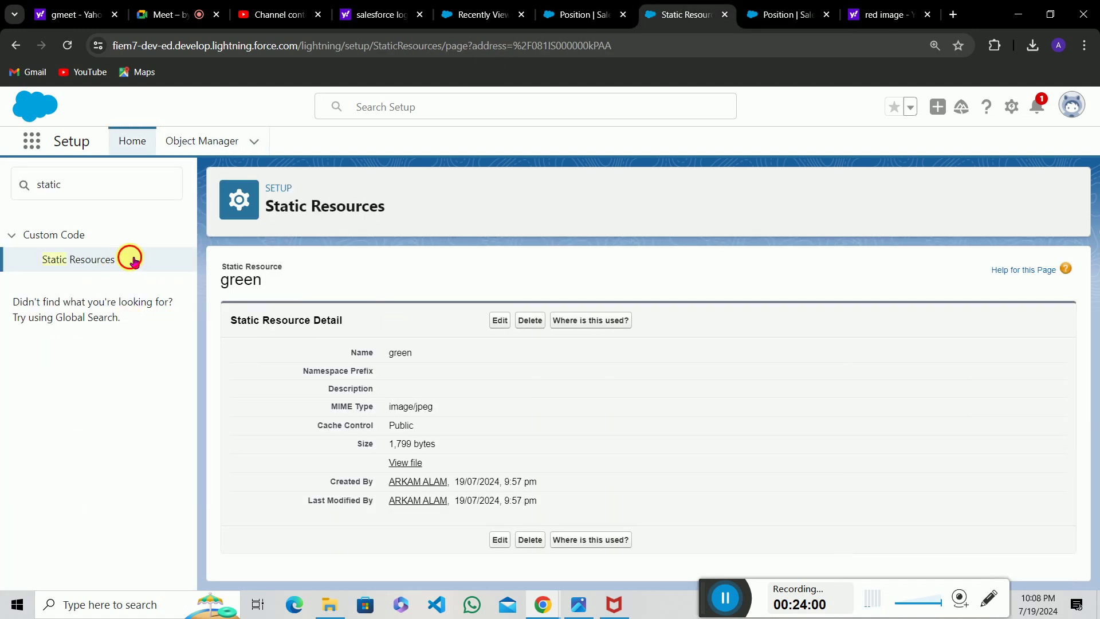
click(100, 263)
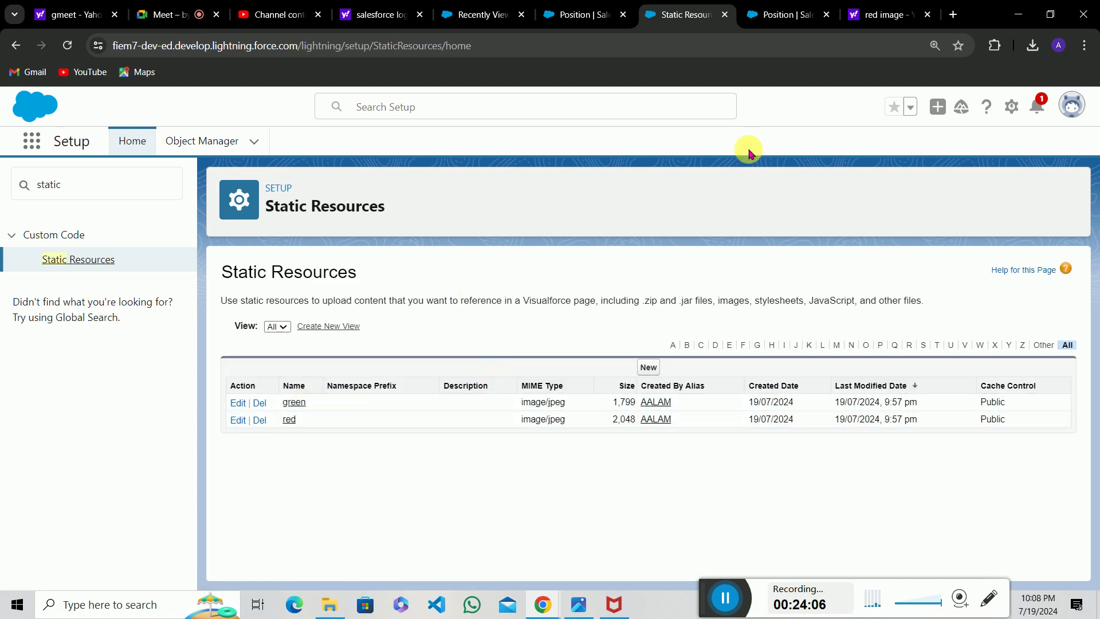
click(750, 6)
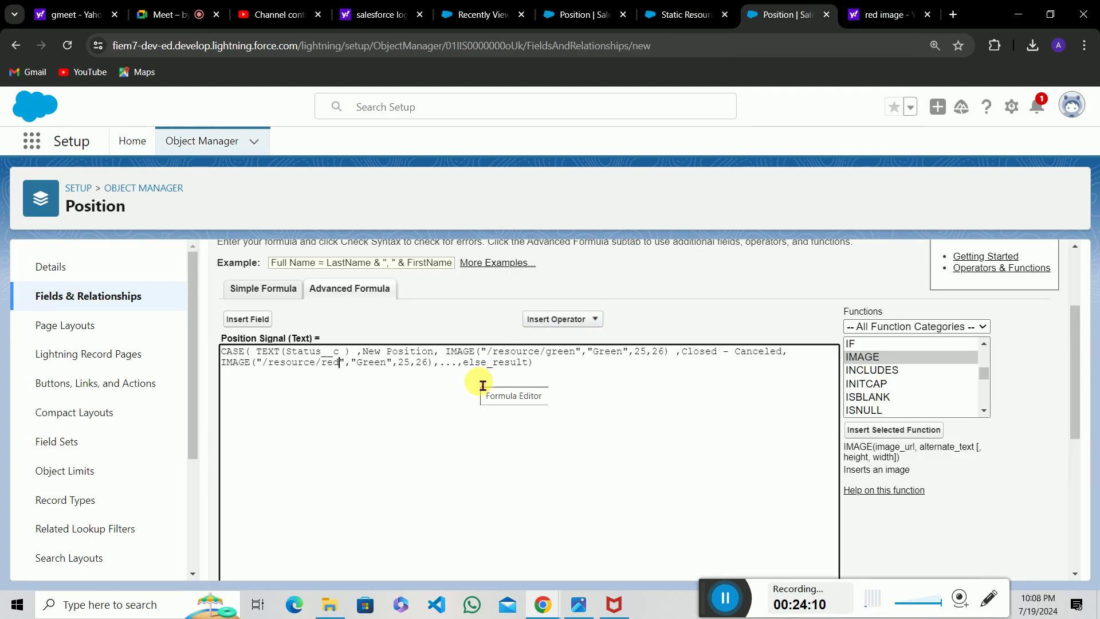
Remove the space after CASE( and check the CASE syntax against the formula.
click(257, 352)
key(BackSpace)
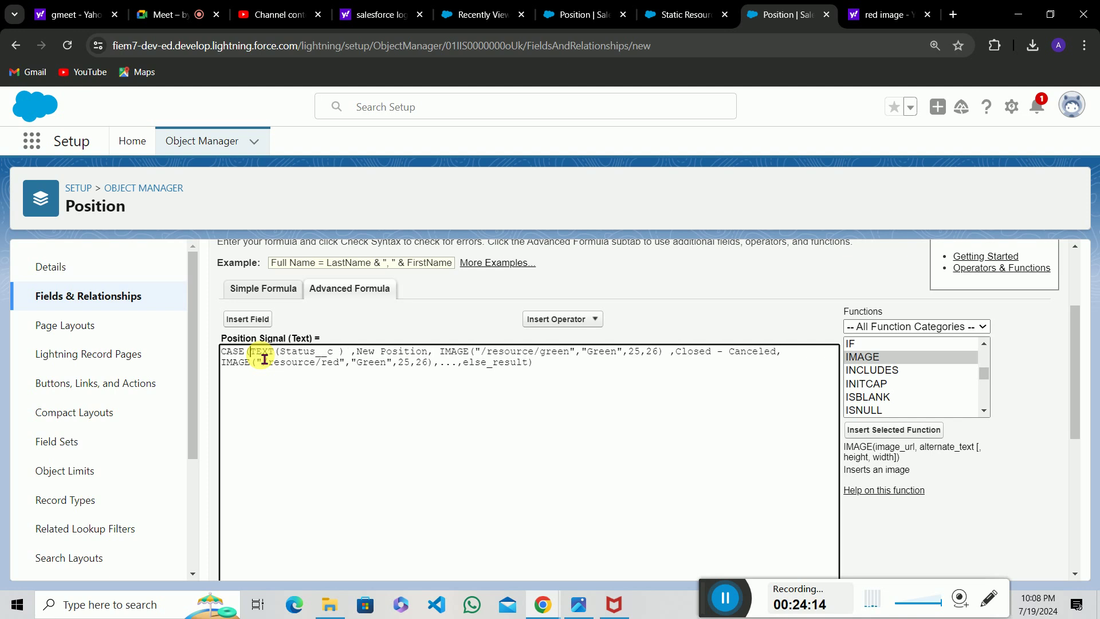
click(960, 361)
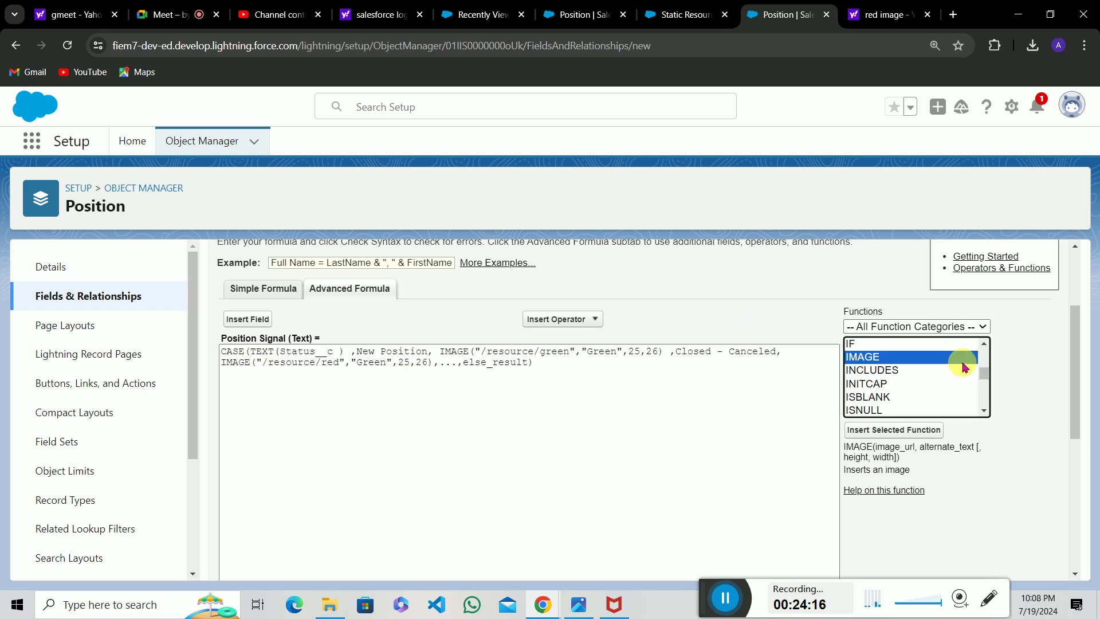
key(c)
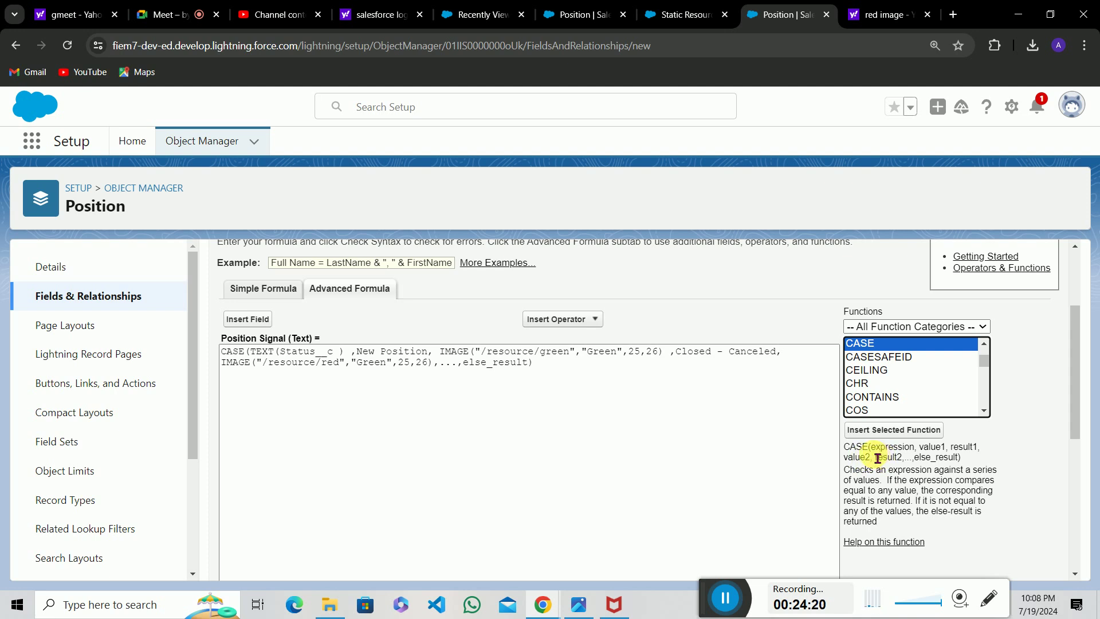
double_click(885, 452)
click(917, 454)
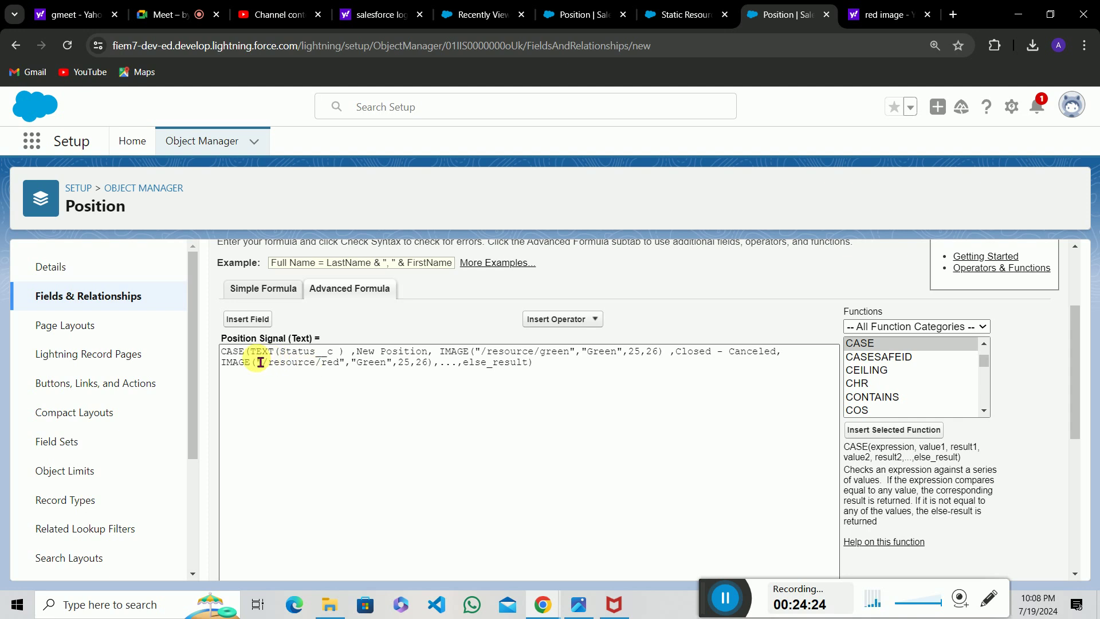
drag(251, 352, 354, 359)
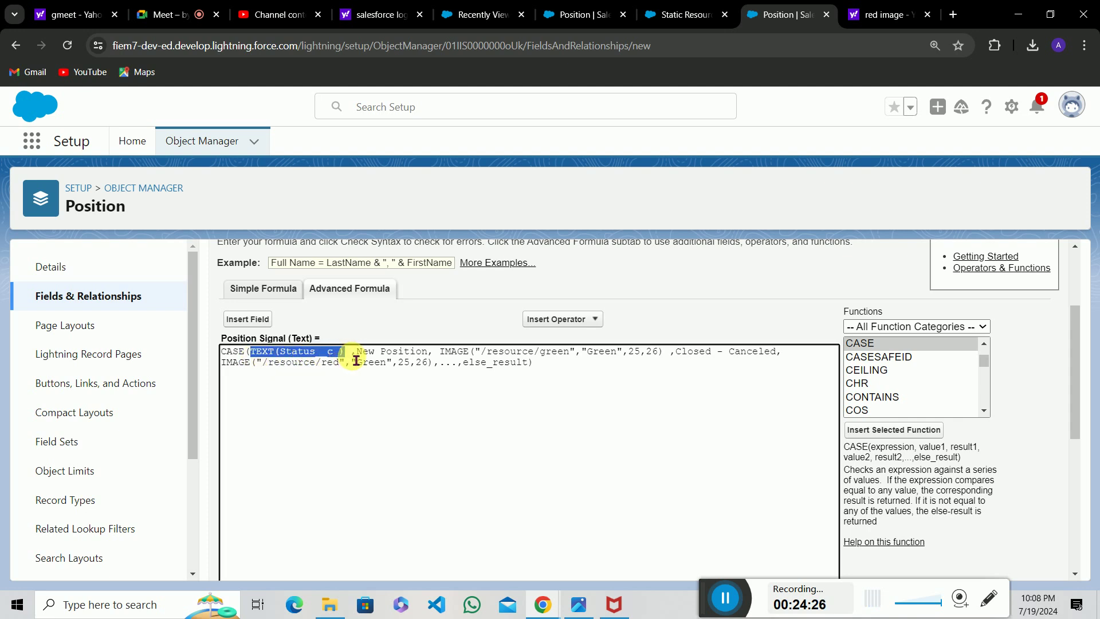
click(346, 353)
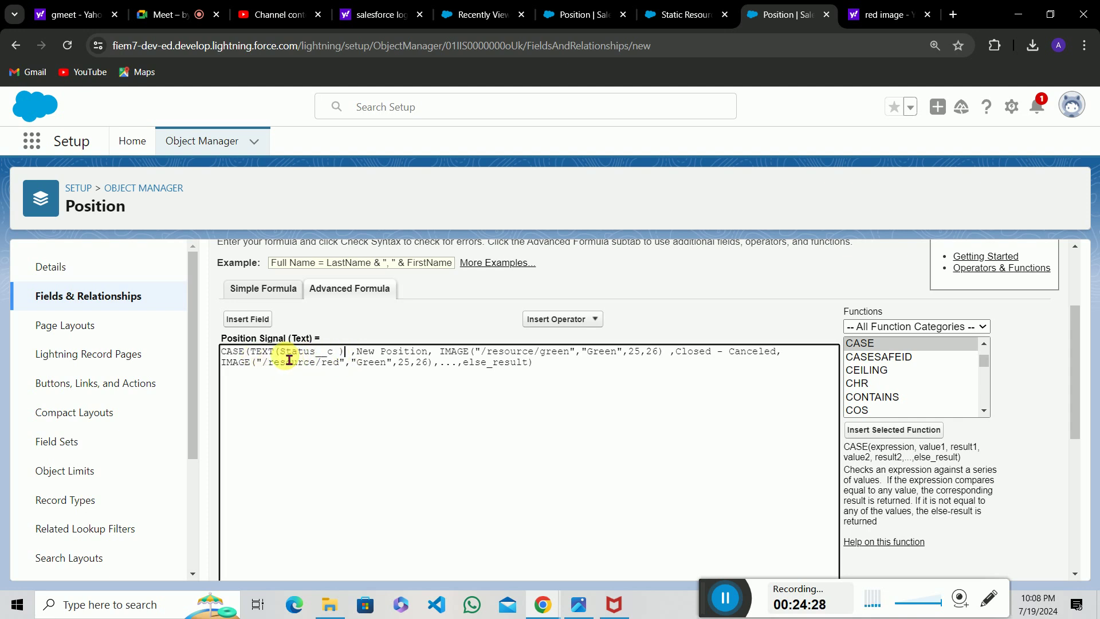
drag(280, 354, 344, 357)
click(338, 358)
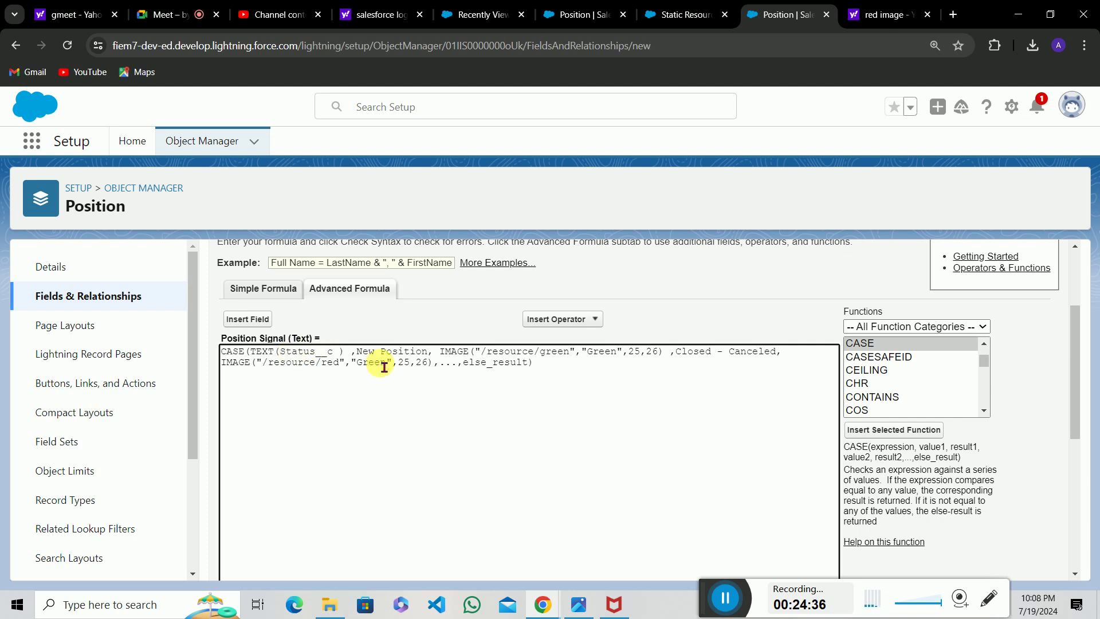
drag(354, 356, 584, 363)
click(428, 359)
click(594, 362)
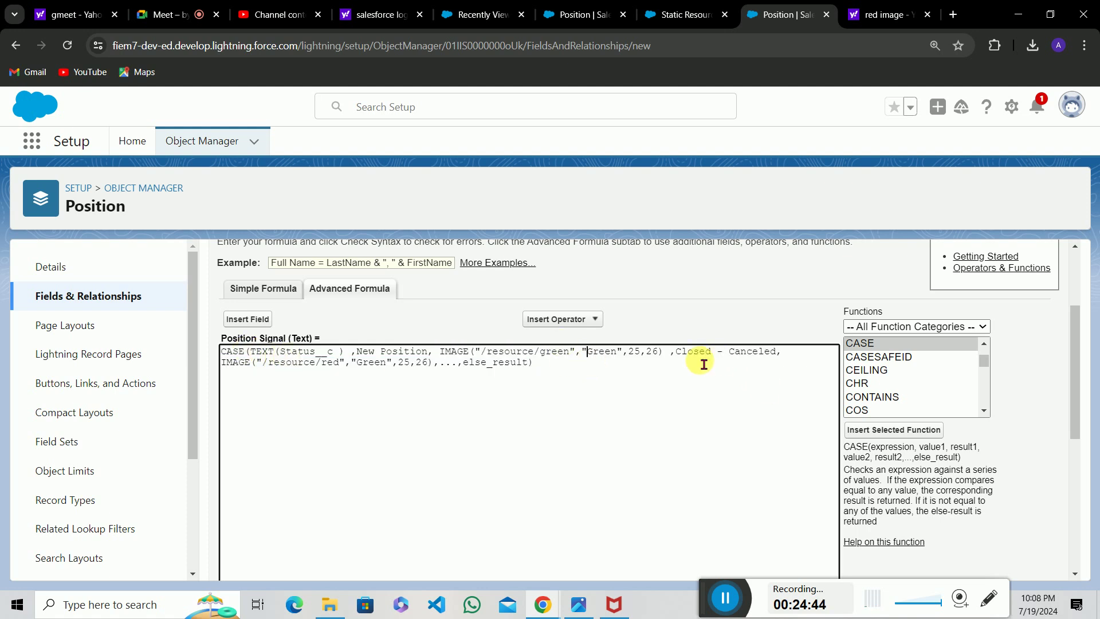
Change the second IMAGE call's alt text from "Green" to "Red".
drag(677, 353, 773, 358)
click(769, 355)
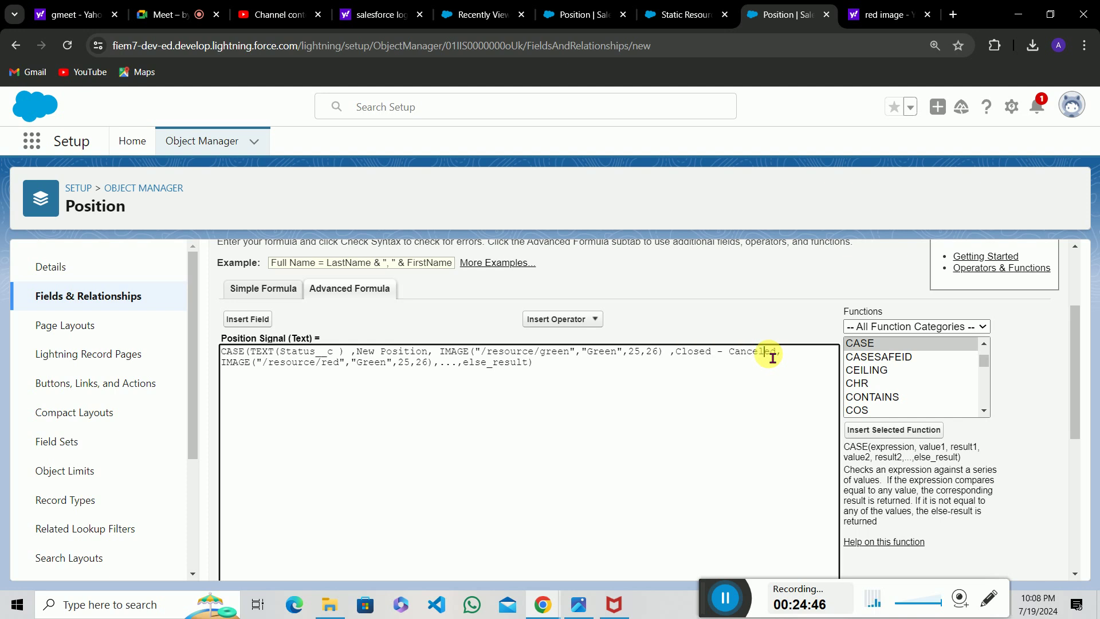
drag(316, 365, 353, 377)
click(352, 375)
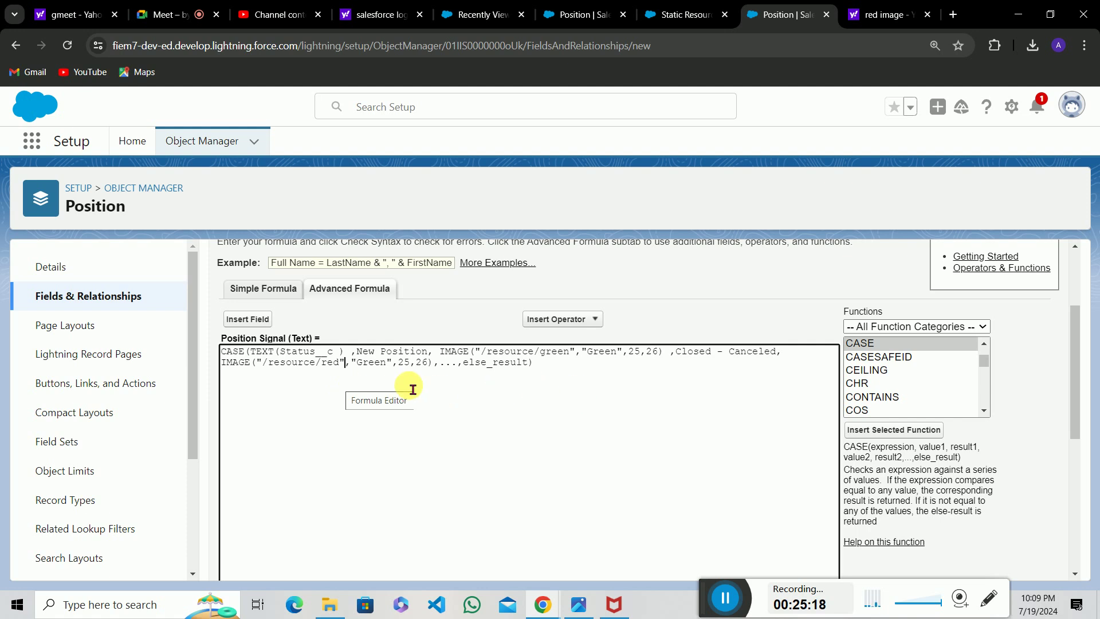
click(396, 374)
key(BackSpace)
key(BackSpace)
key(BackSpace)
key(BackSpace)
key(BackSpace)
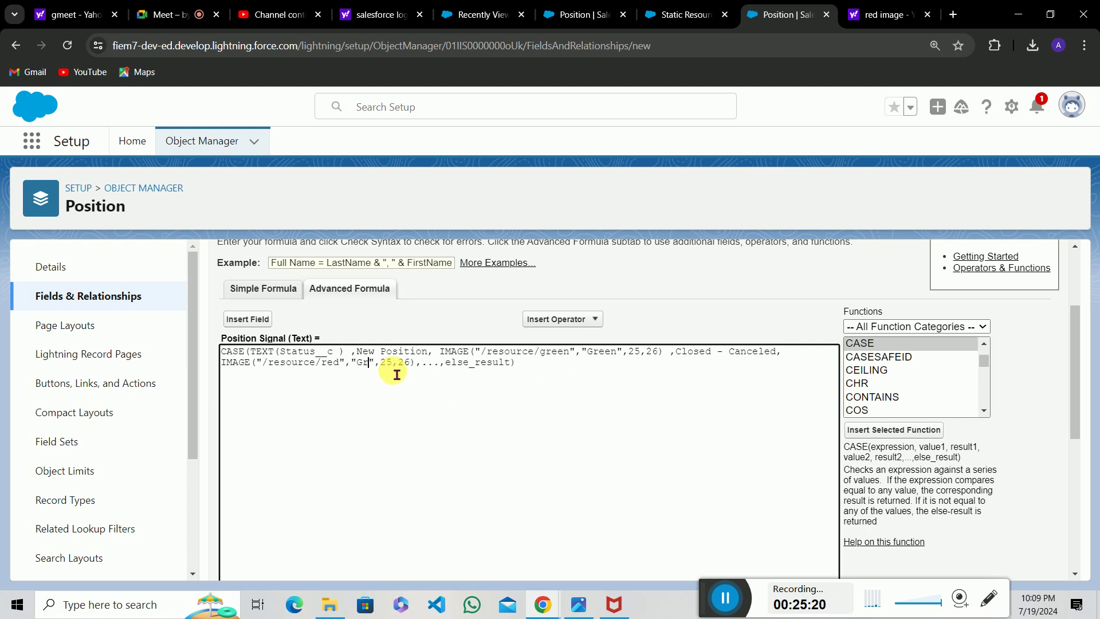
text(Red)
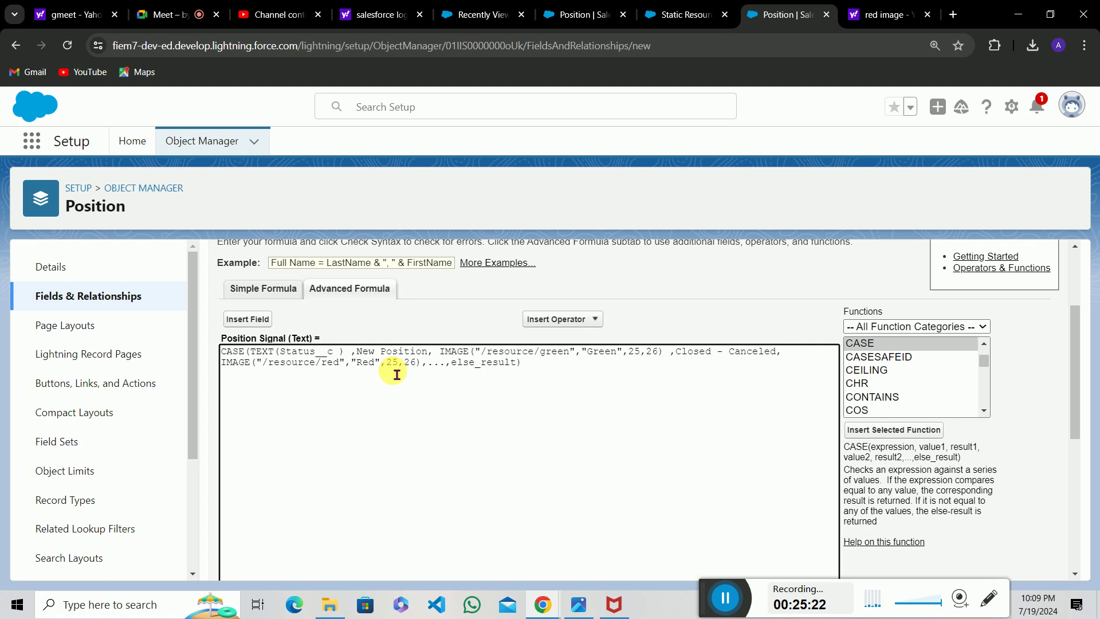
click(463, 387)
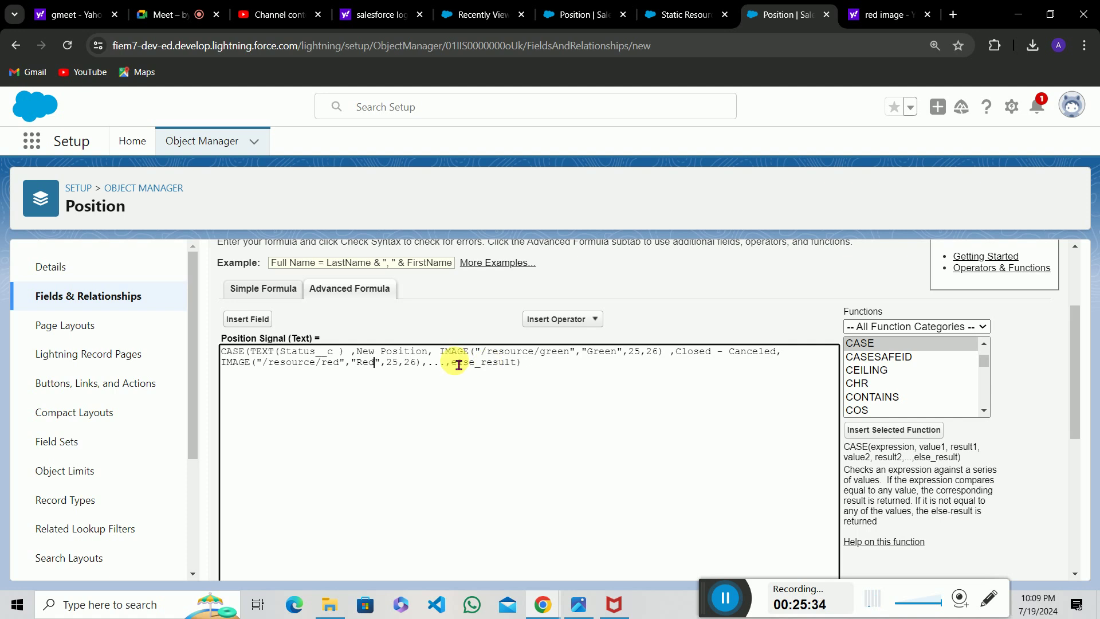
click(567, 12)
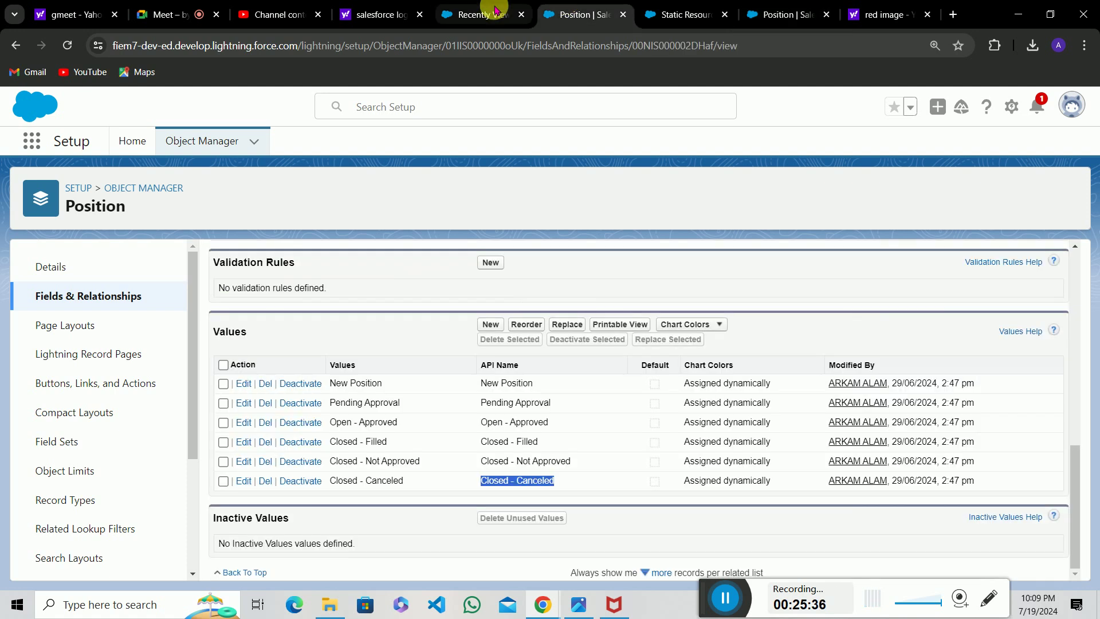
click(496, 10)
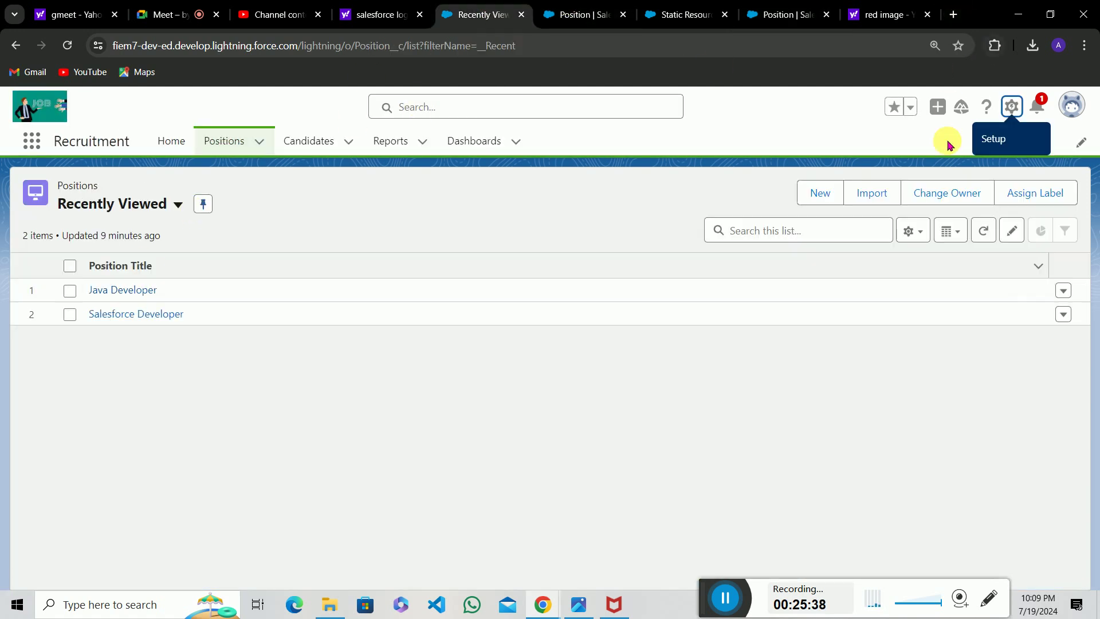
click(821, 194)
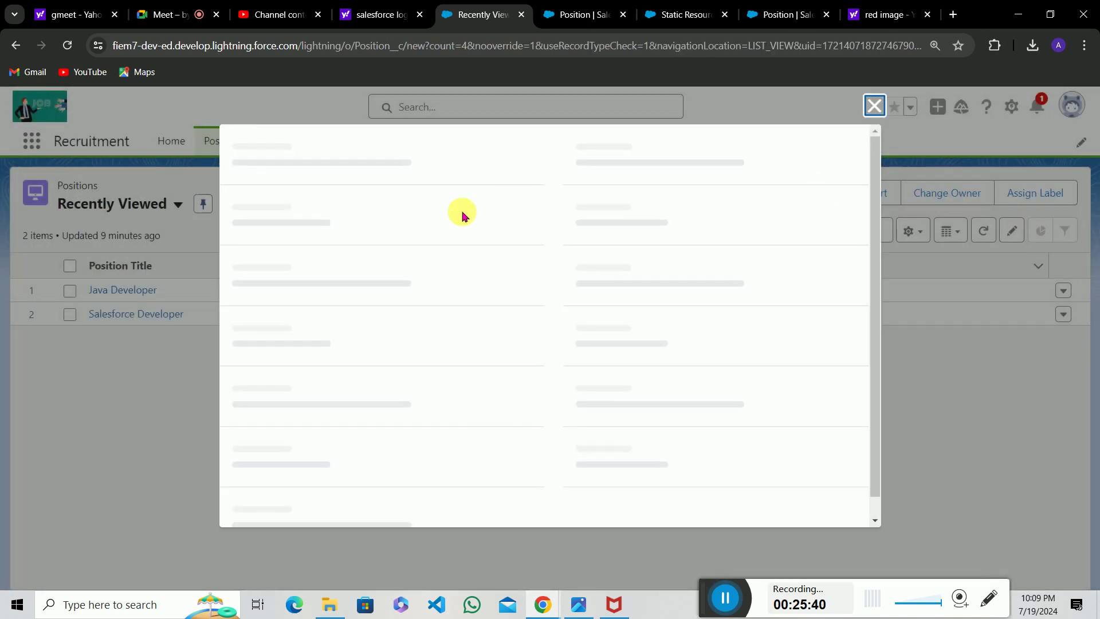
click(396, 314)
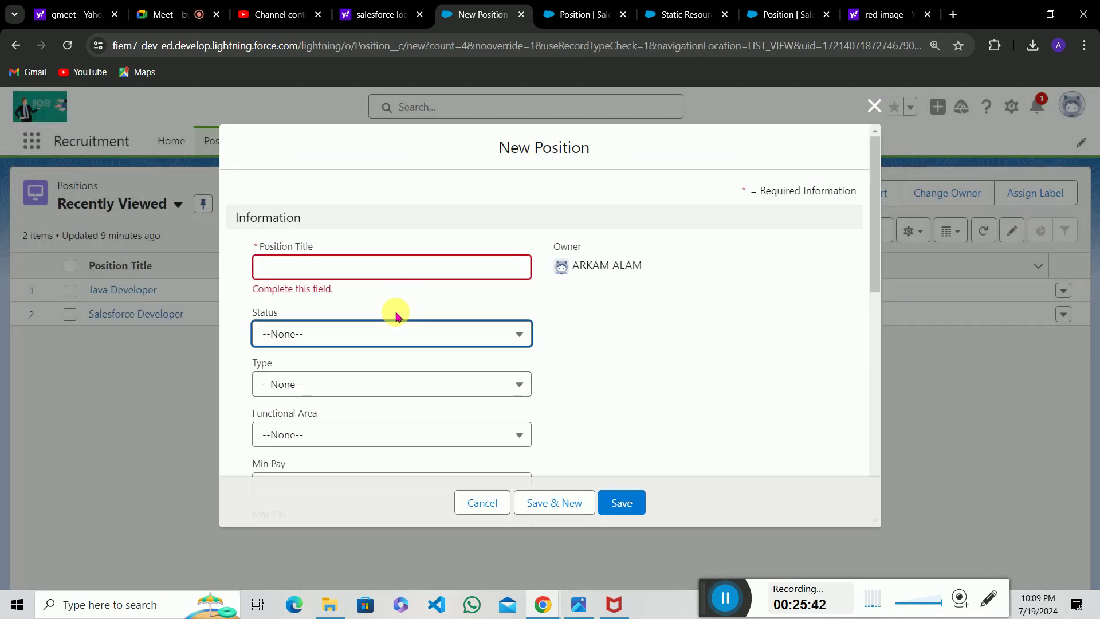
click(348, 328)
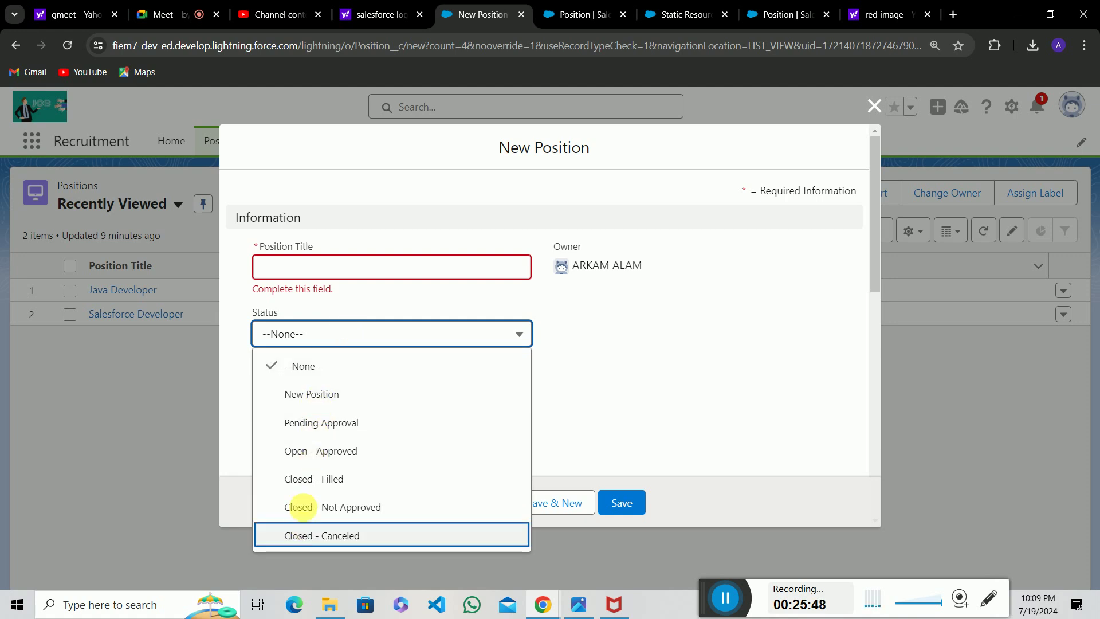
click(681, 275)
click(874, 106)
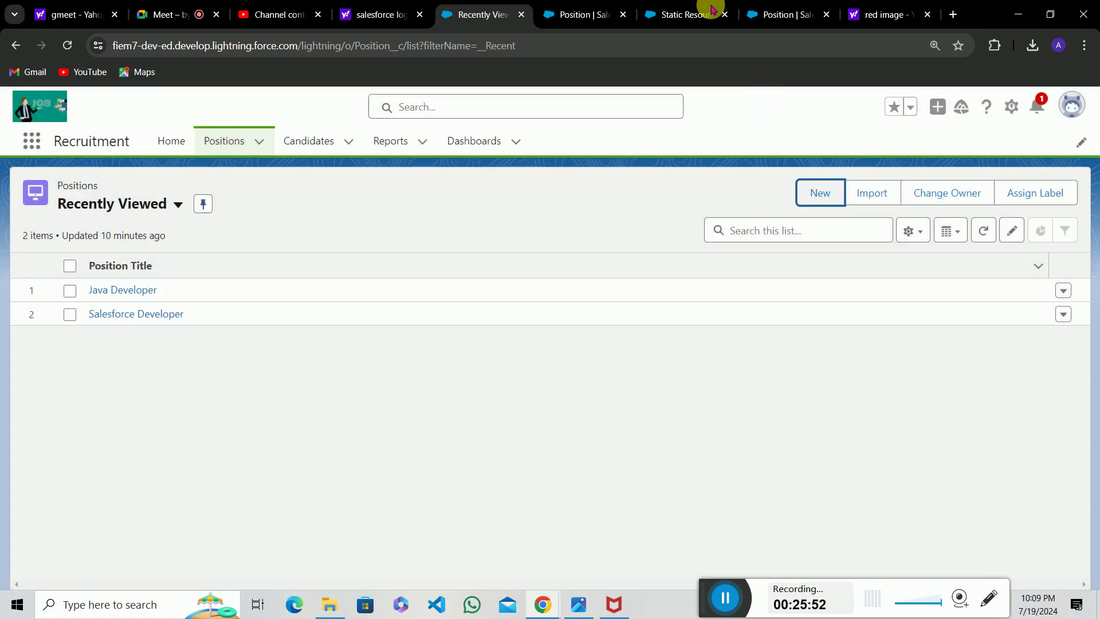
click(784, 4)
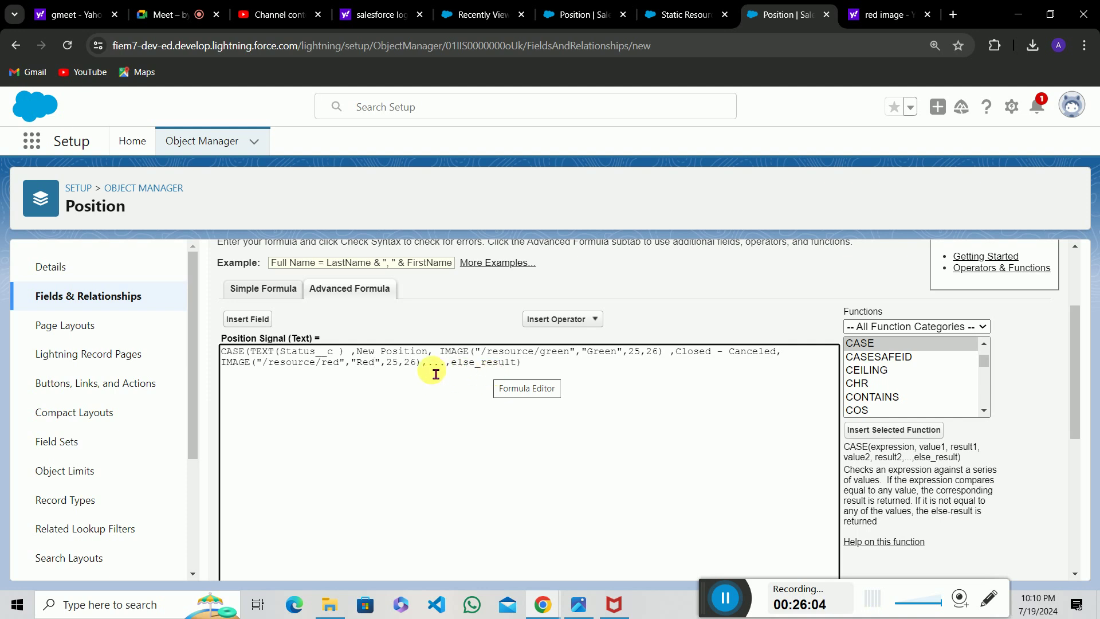
Replace the else_result placeholder with 'No image Available' as the CASE formula's default result.
drag(428, 364, 525, 374)
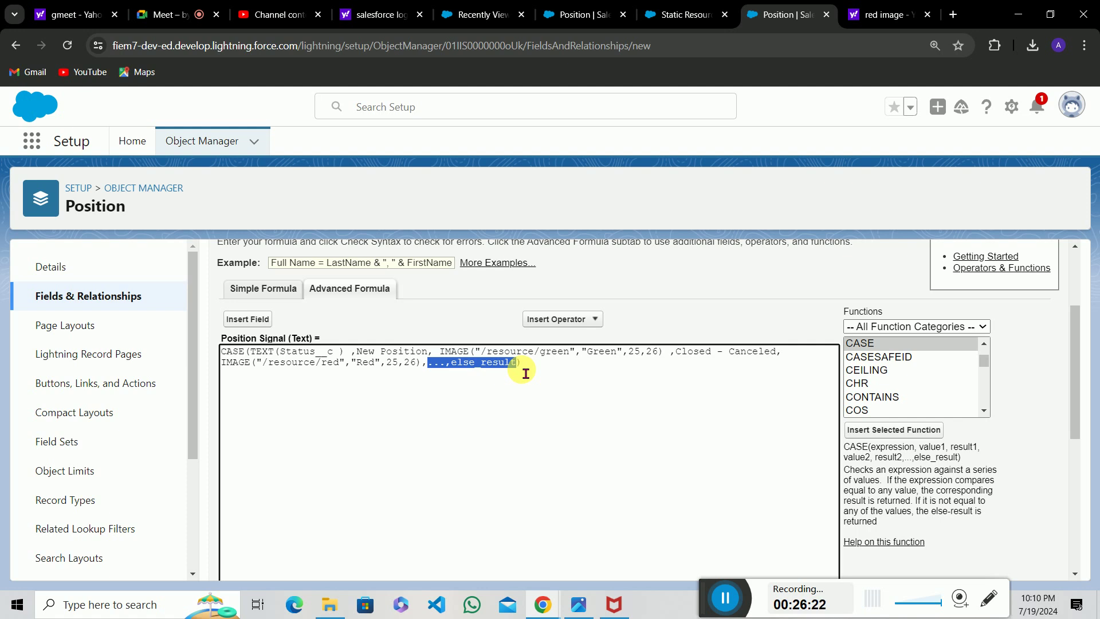
text(')
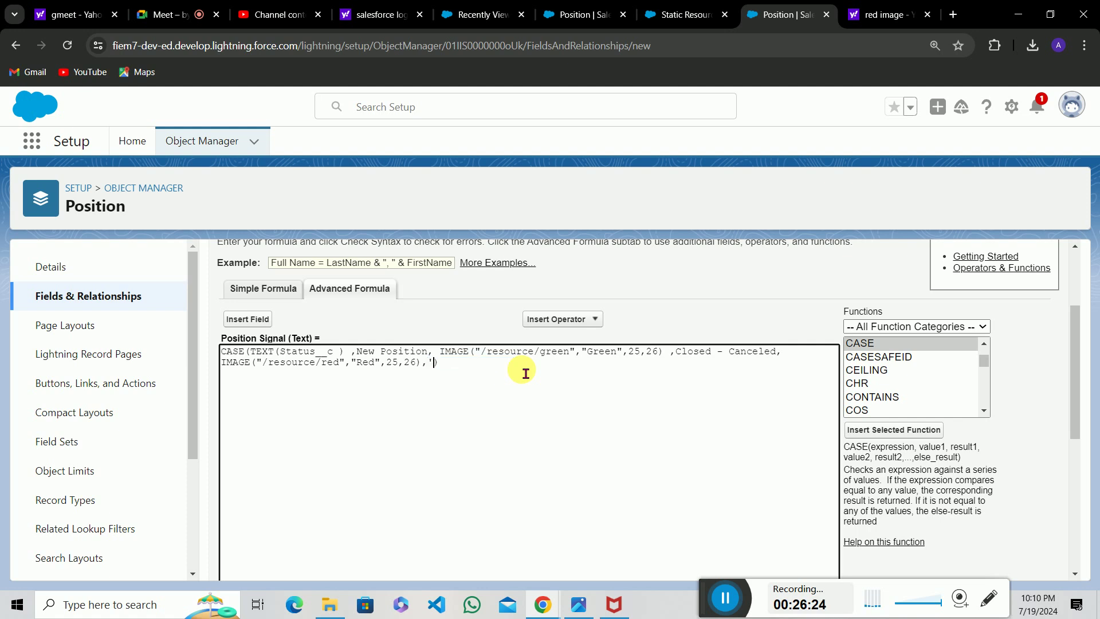
text(No image Available)
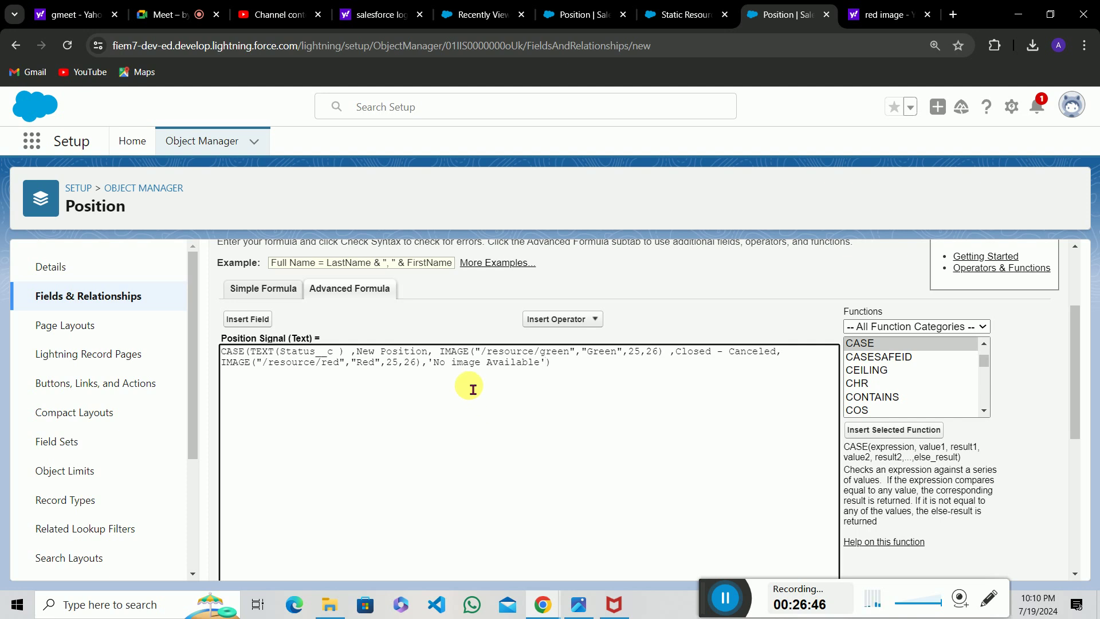
scroll(566, 399, down, 5)
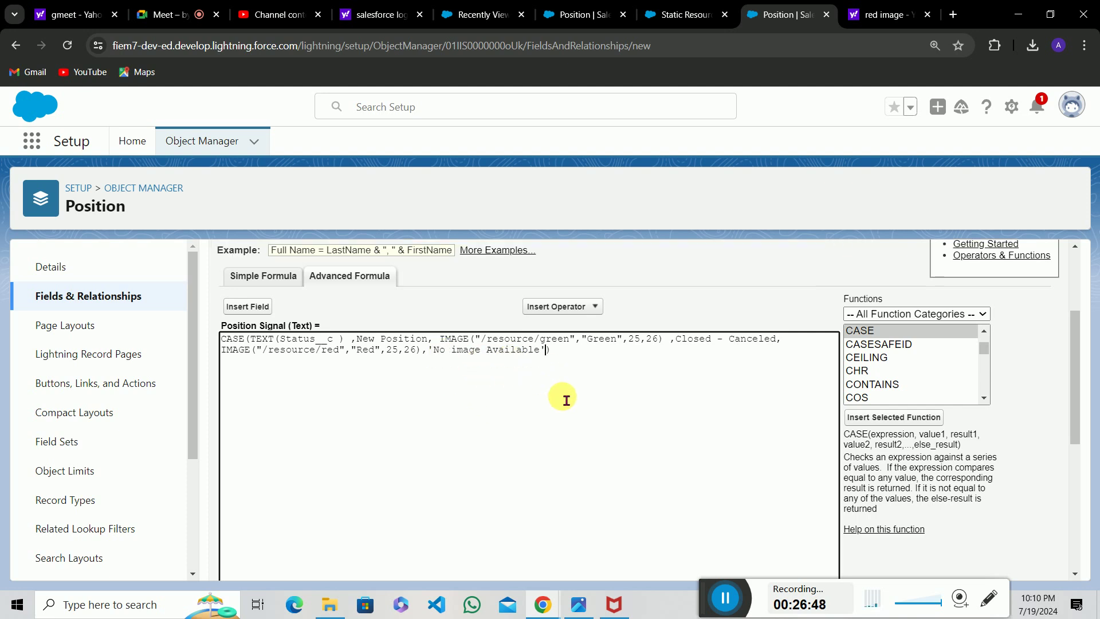
Run the syntax check, then wrap the New Position and Closed - Canceled values in single quotes.
click(248, 324)
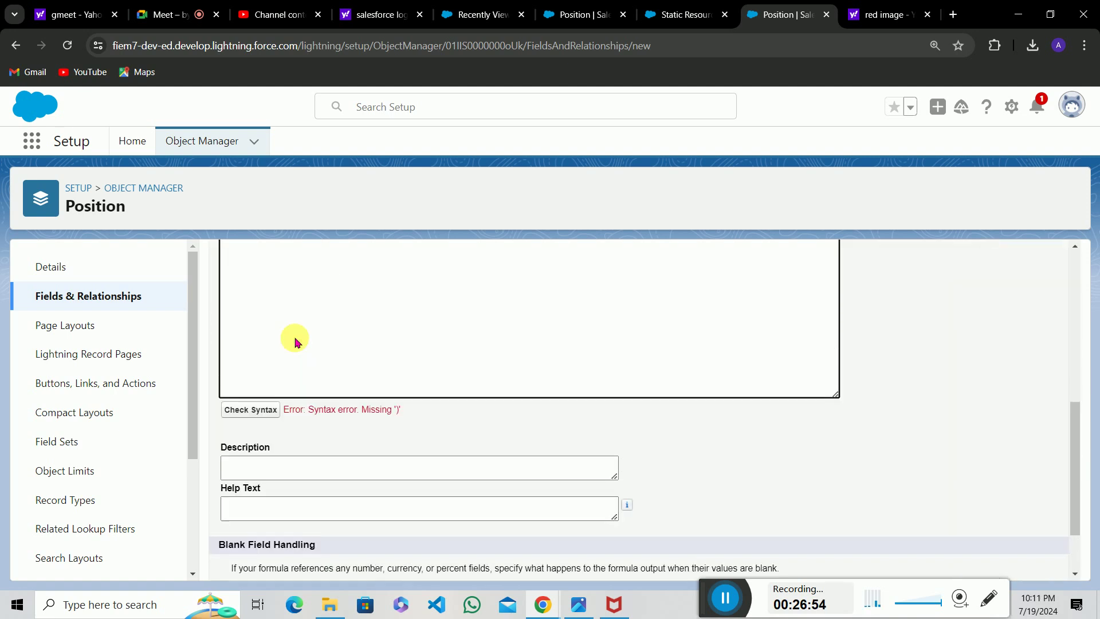
scroll(364, 430, up, 5)
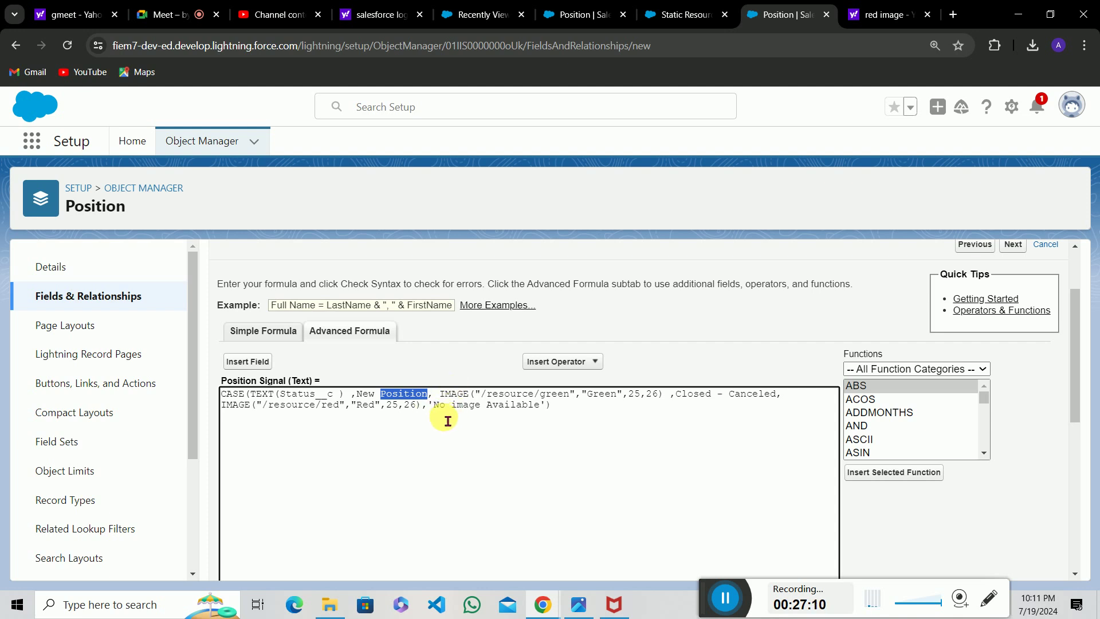
click(539, 407)
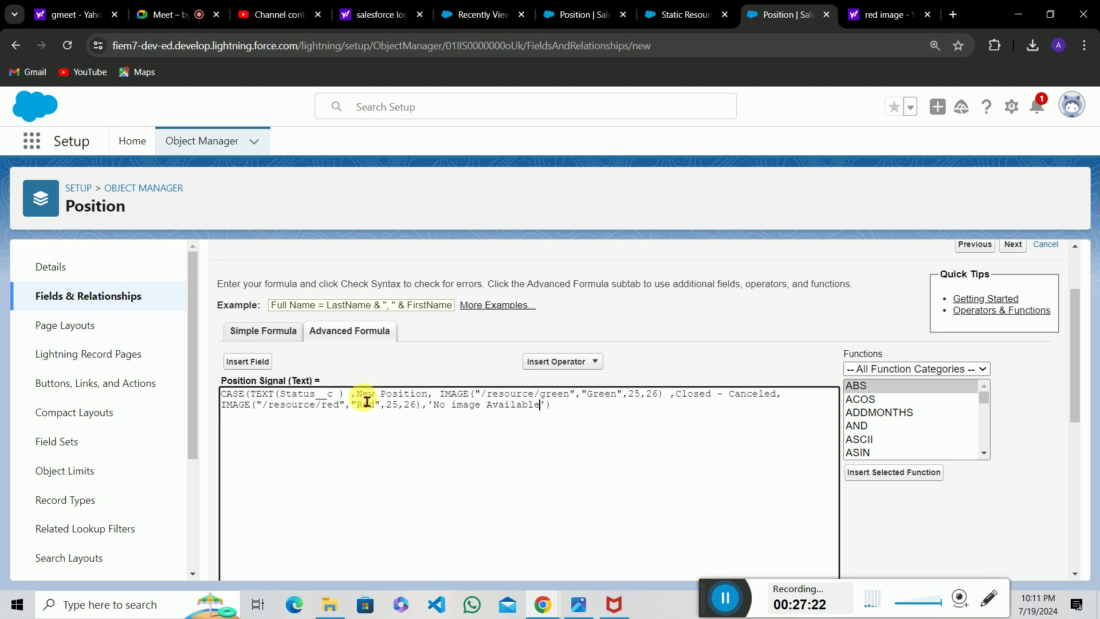
text(')
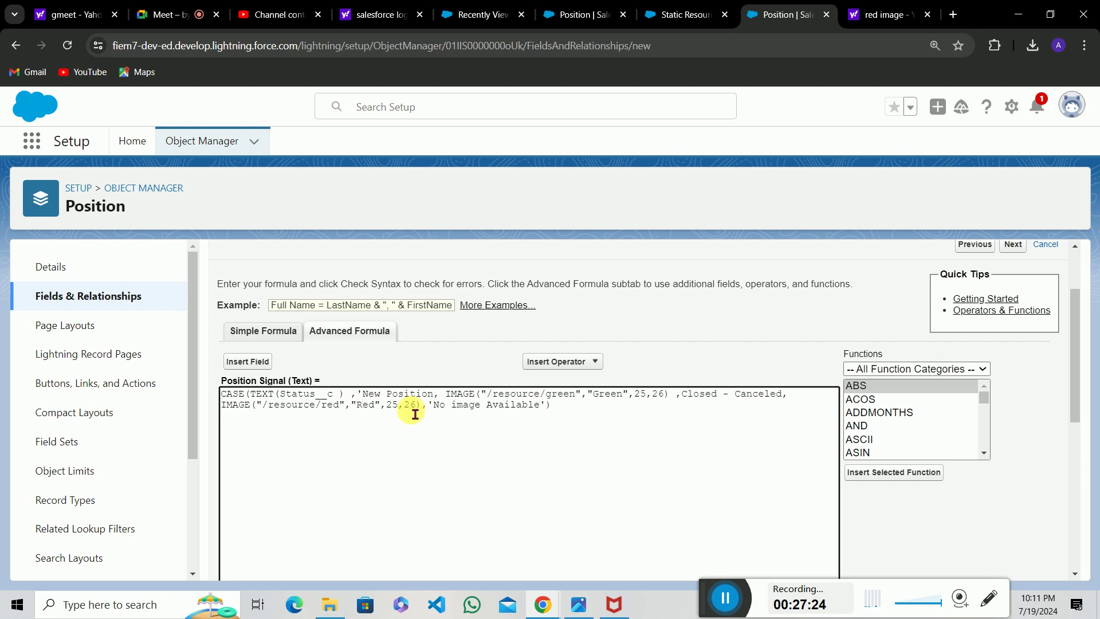
click(436, 397)
text(')
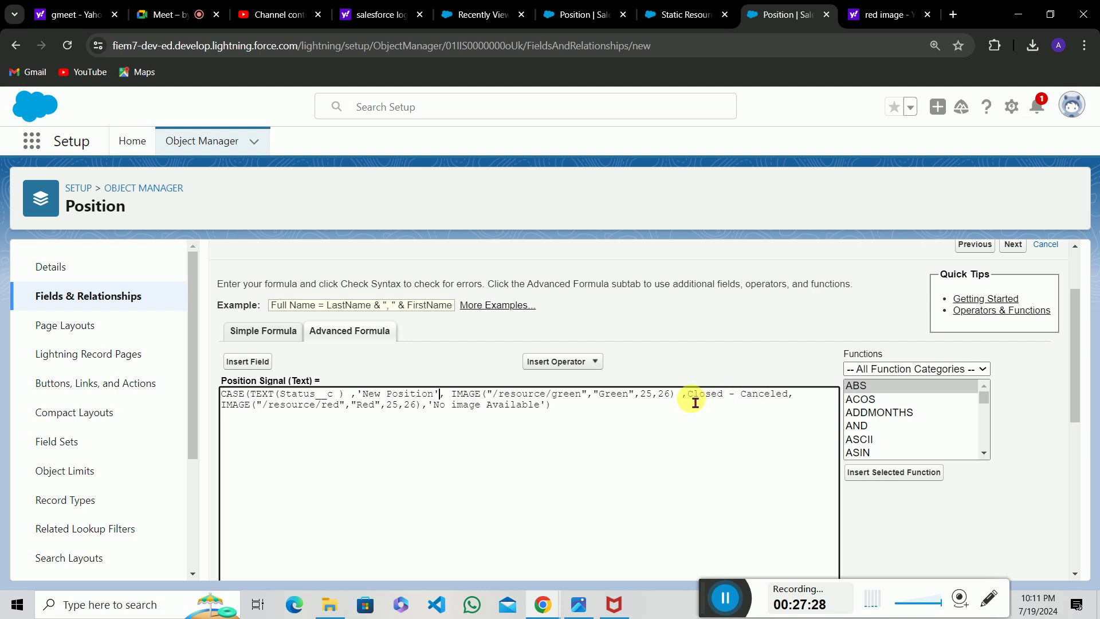
text(')
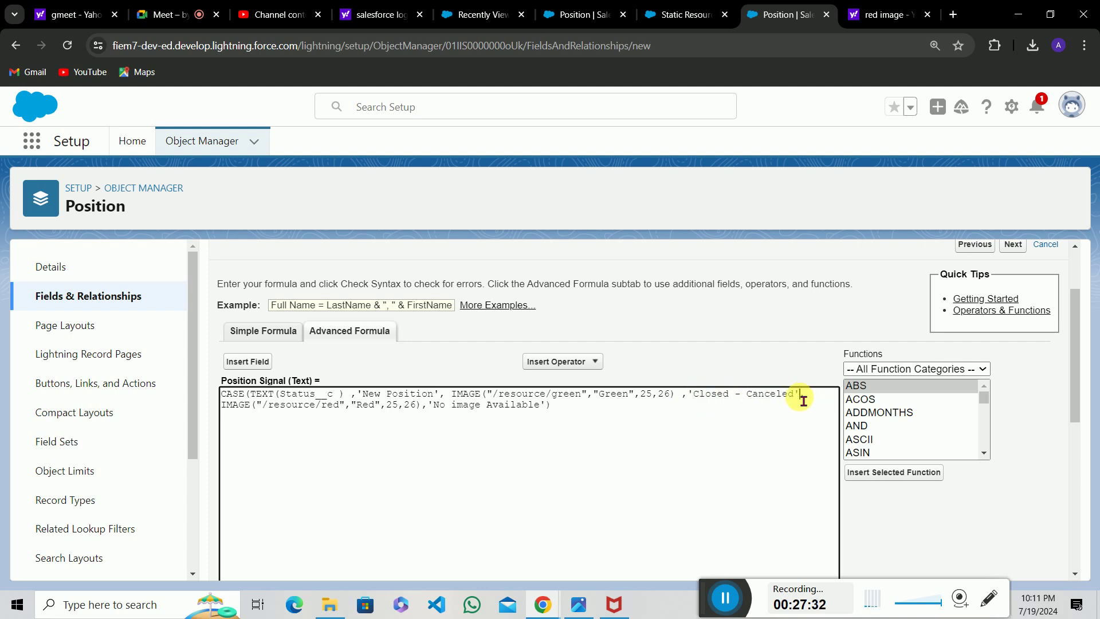
Recheck the syntax and confirm no errors, with a compiled size of 257 characters.
scroll(762, 445, down, 5)
click(279, 401)
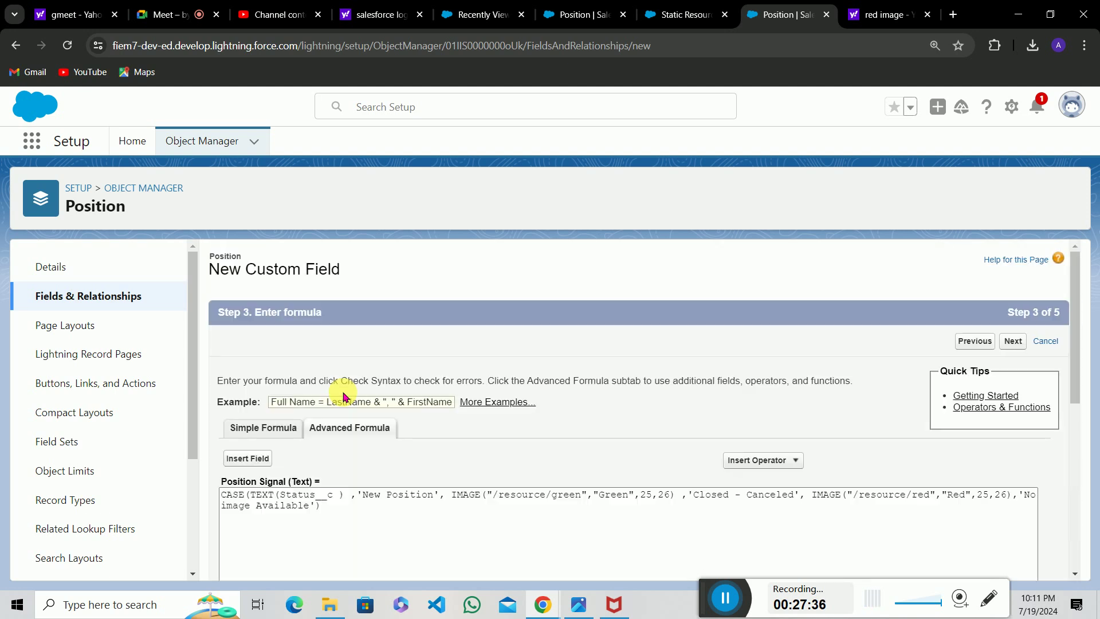
scroll(331, 484, down, 5)
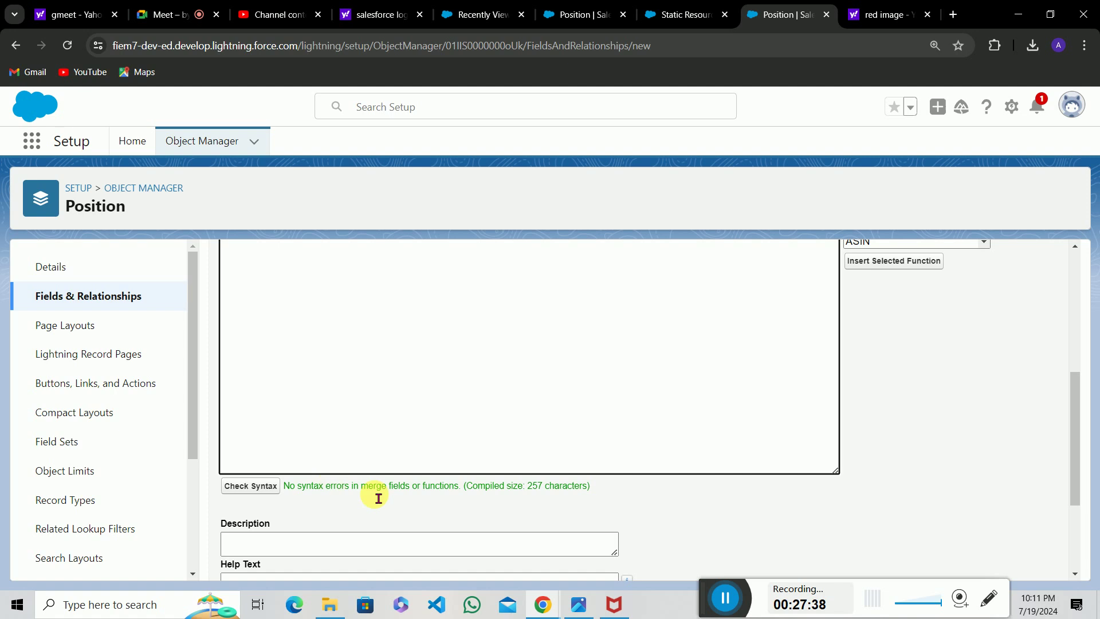
drag(311, 487, 396, 489)
click(481, 385)
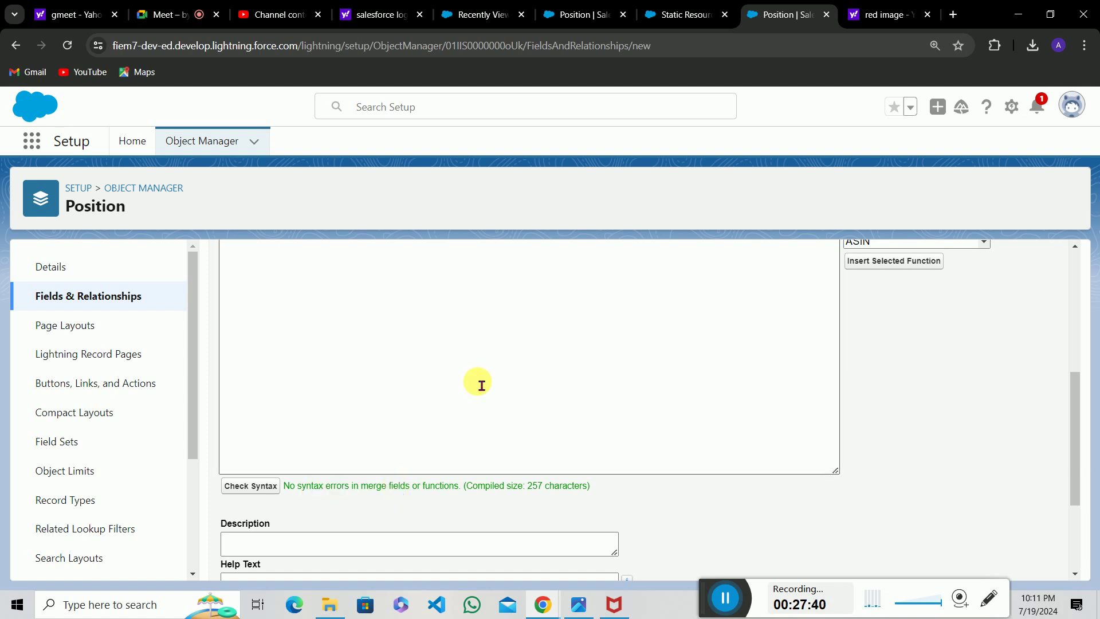
Look up the CASE function's description in the formula Functions list.
scroll(481, 384, up, 4)
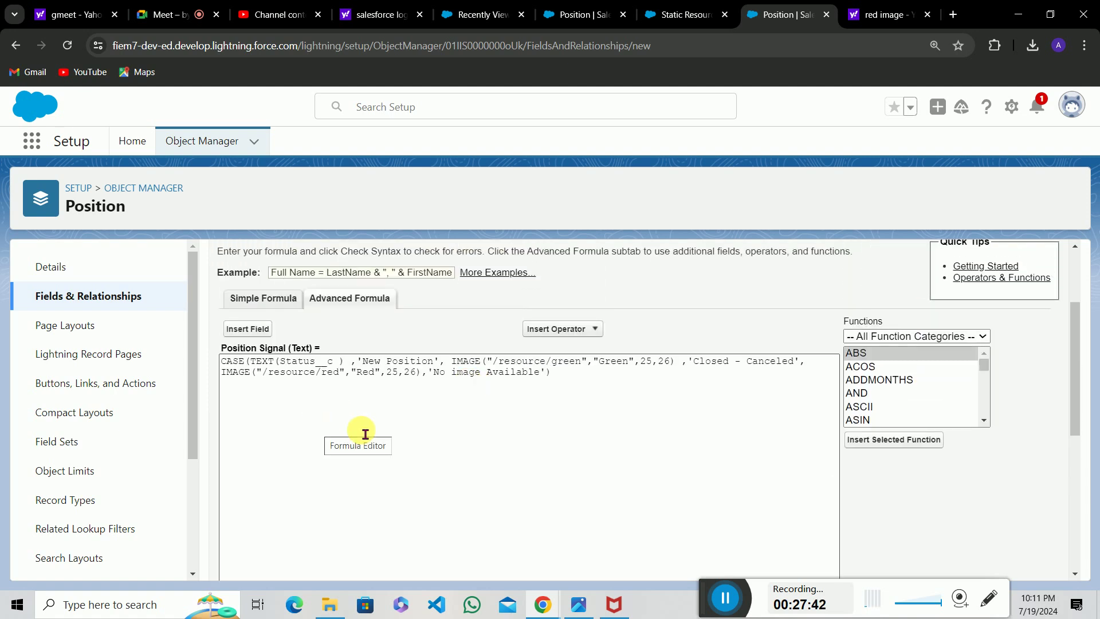
scroll(390, 457, down, 5)
scroll(389, 456, down, 1)
scroll(600, 468, up, 6)
scroll(602, 471, down, 3)
click(939, 348)
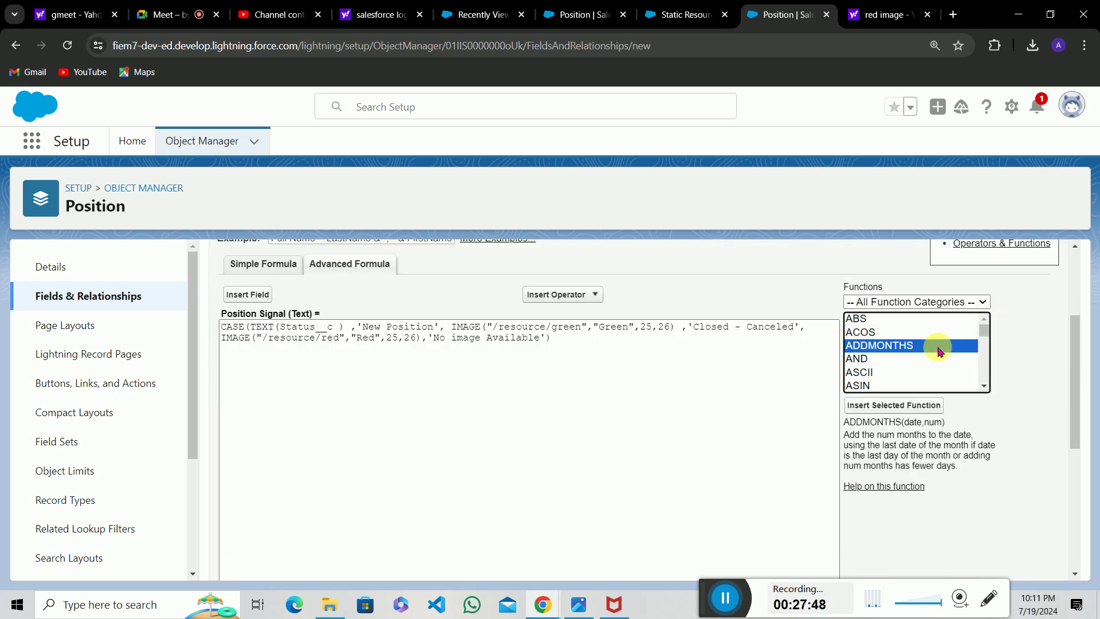
key(c)
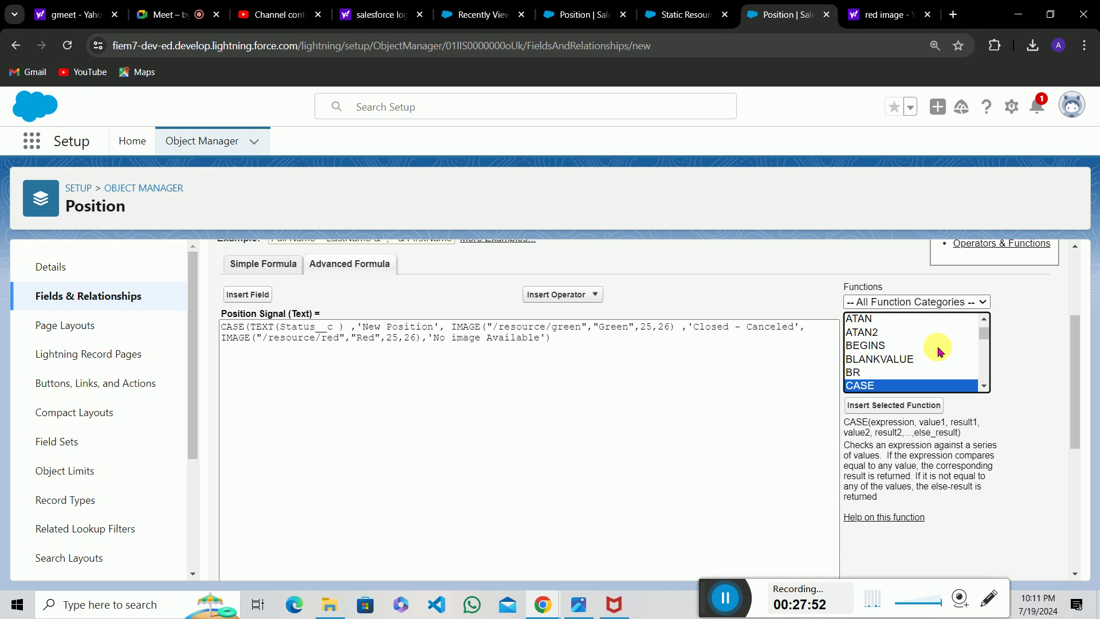
drag(878, 426, 915, 428)
click(915, 430)
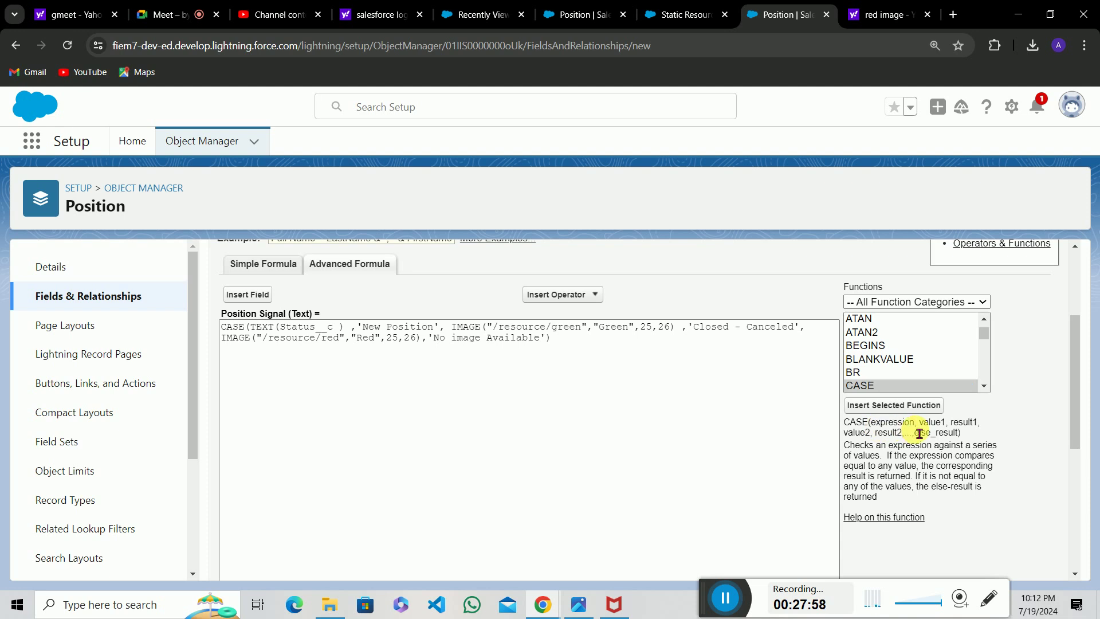
drag(881, 446, 994, 453)
click(561, 384)
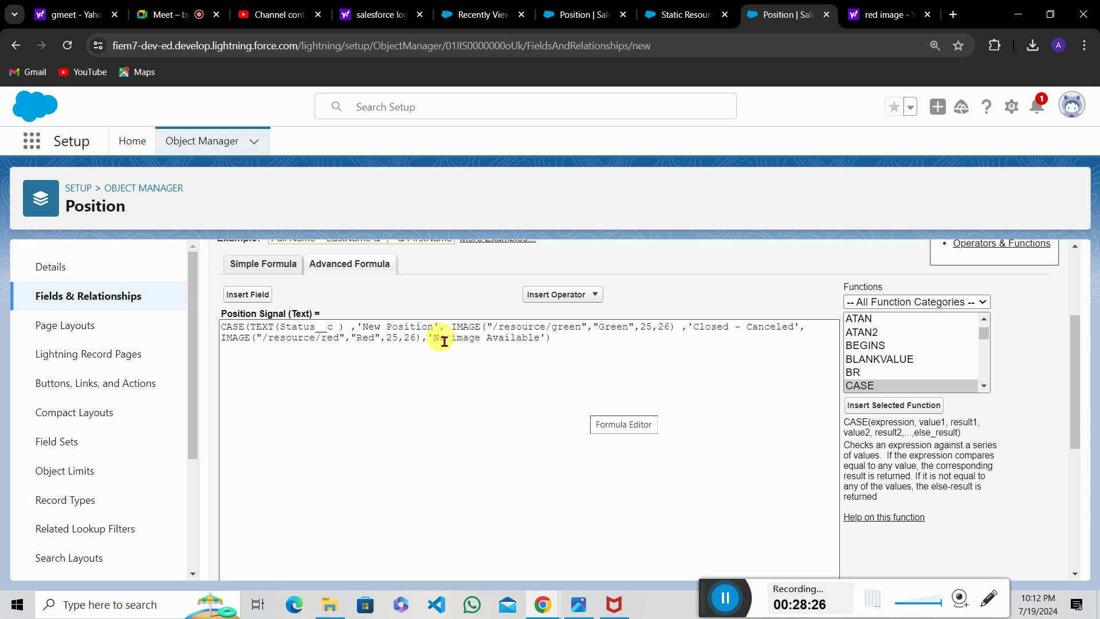
Review the finished formula's 'No image Available' fallback and the rest of Step 3.
drag(434, 338, 557, 348)
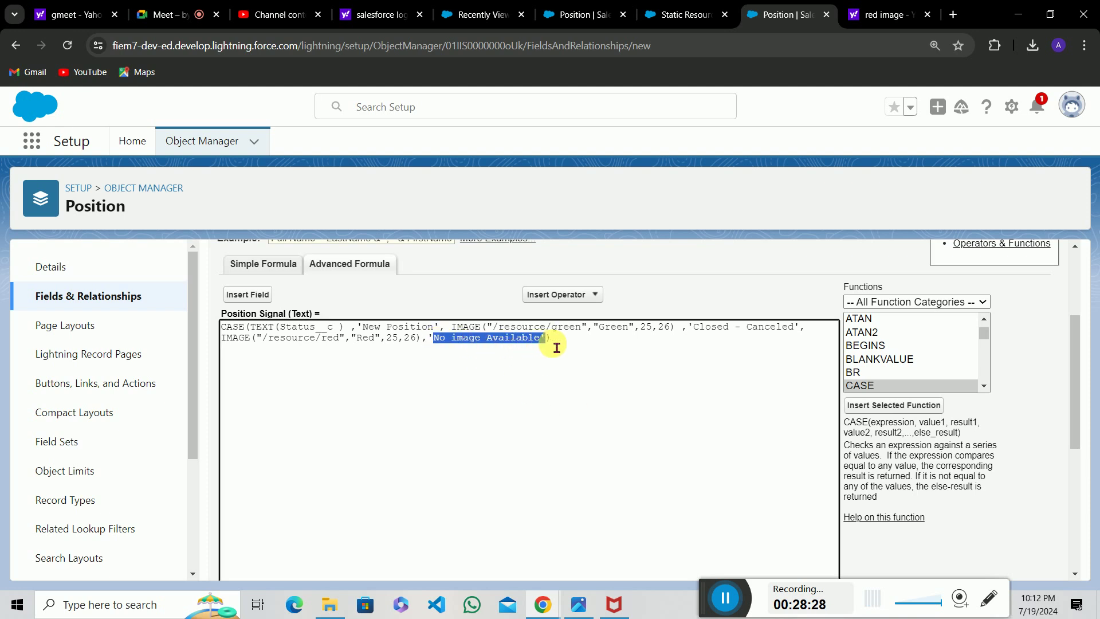
click(556, 348)
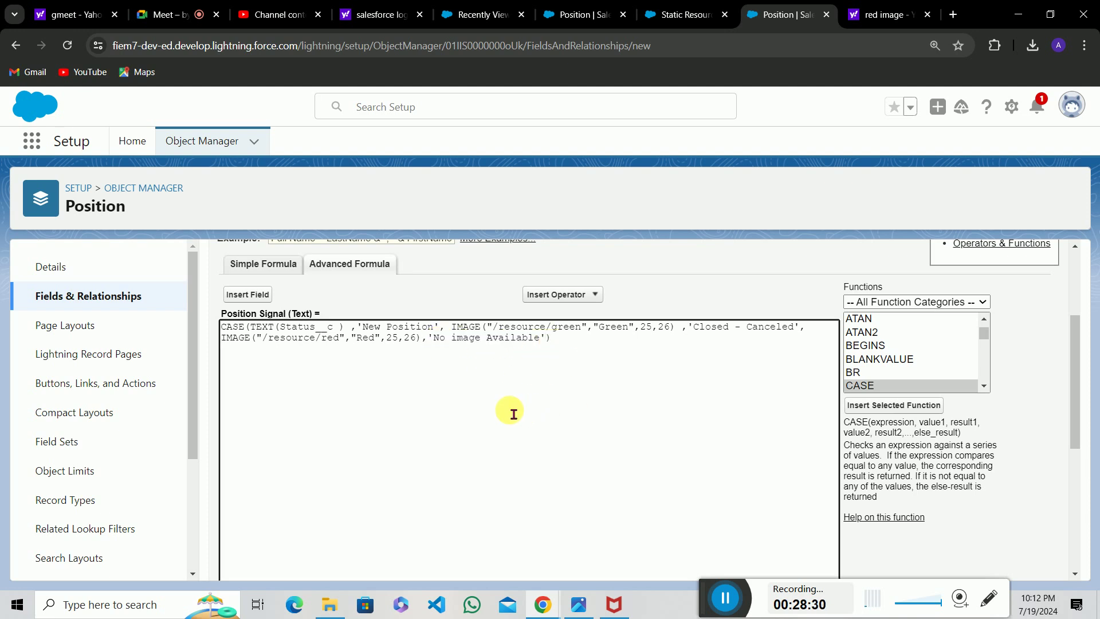
scroll(512, 412, down, 5)
mouse_move(699, 413)
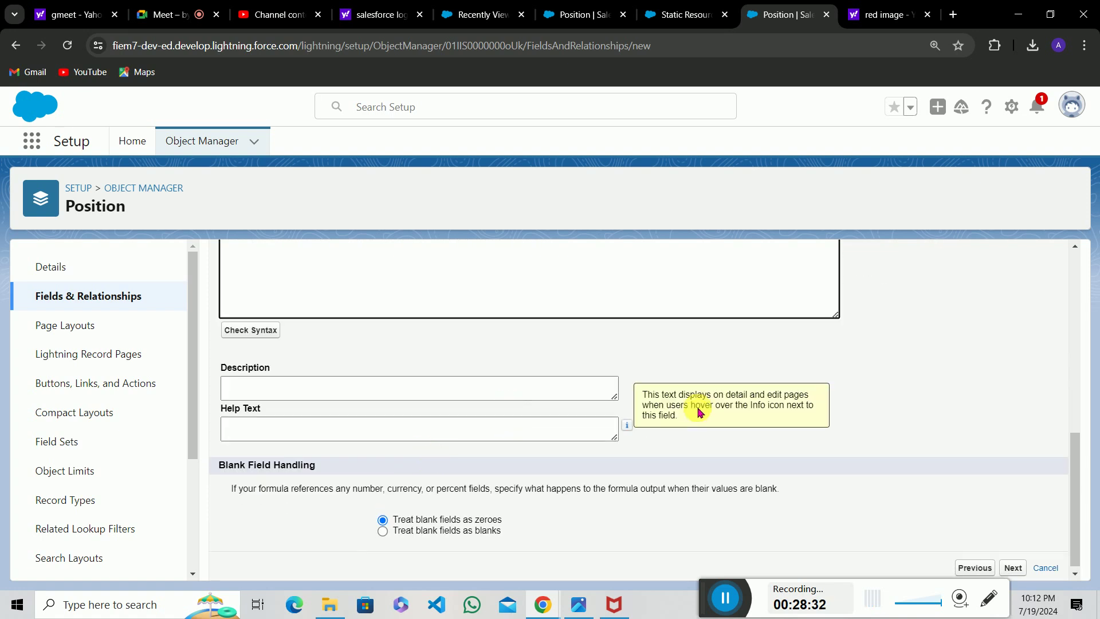
scroll(699, 413, up, 5)
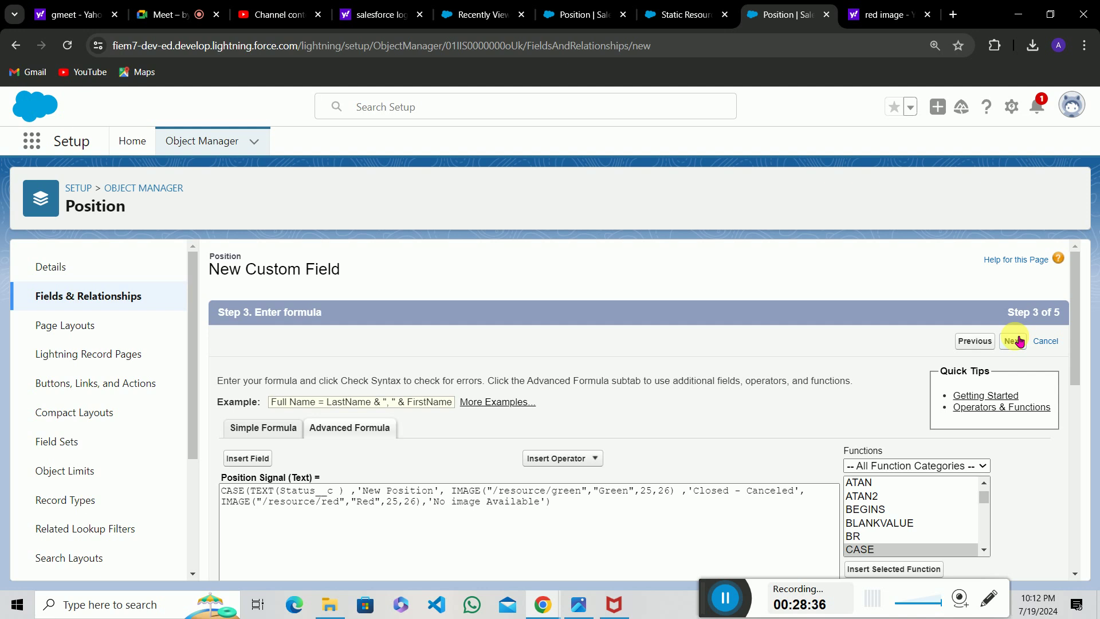
Save Position Signal with default field security on Position Layout, then return to the Positions list.
click(1019, 341)
click(1013, 342)
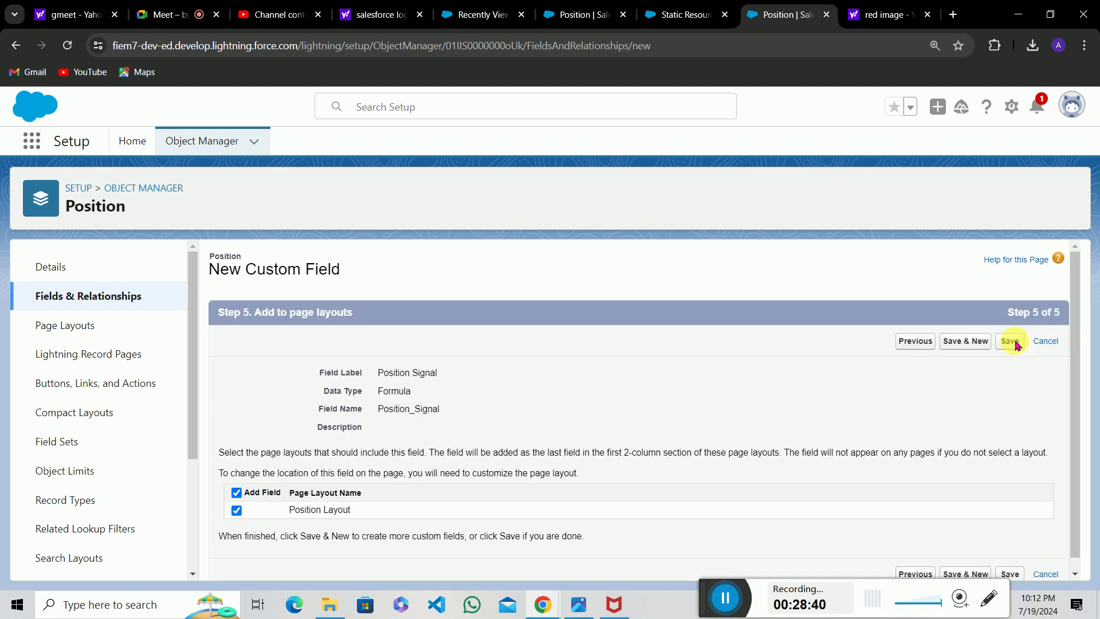
click(1015, 346)
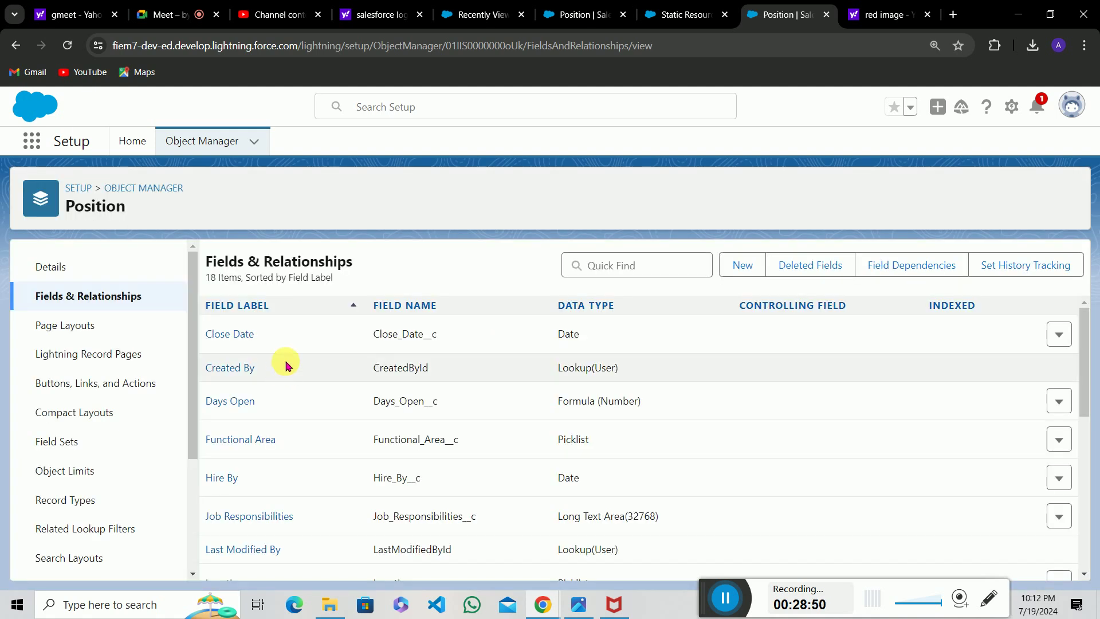
scroll(302, 422, down, 1)
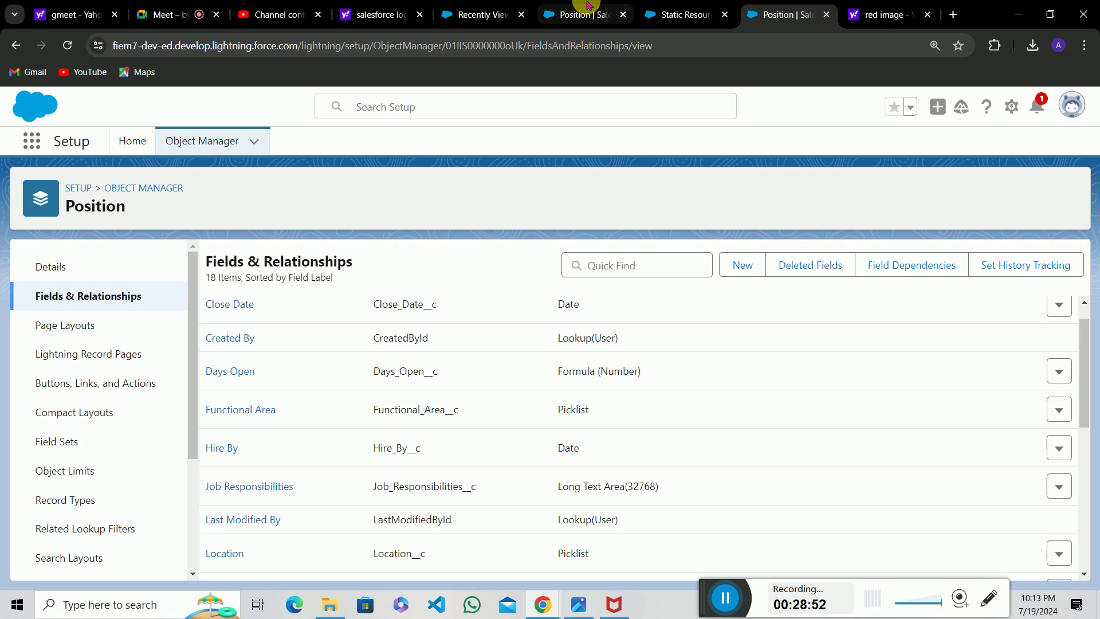
click(579, 13)
click(487, 13)
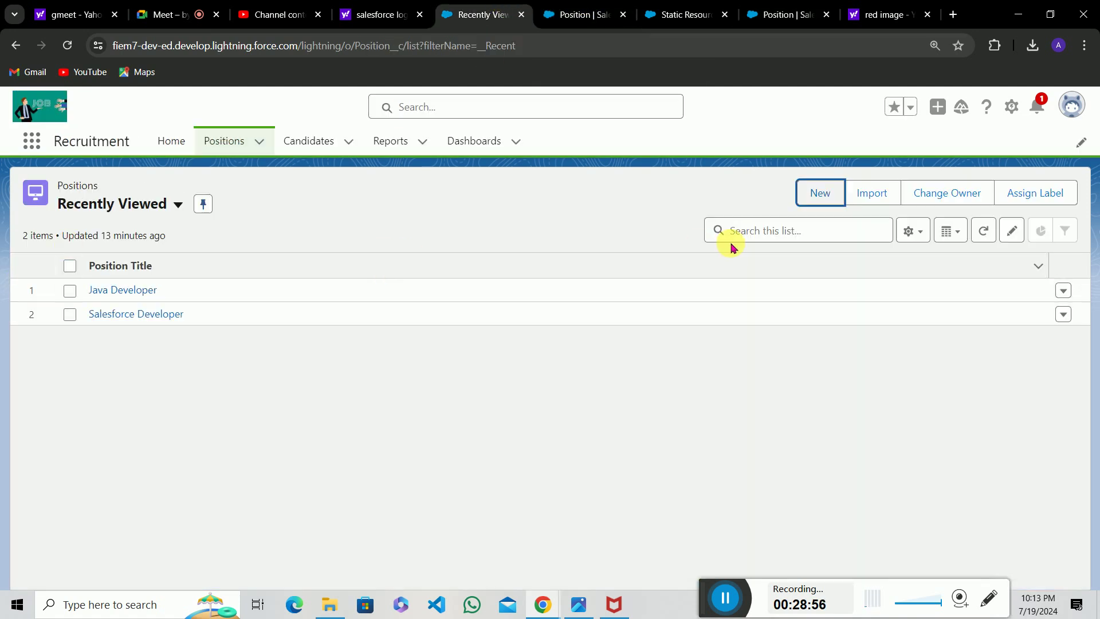
Create and save a '.NET Developer' position with Status New Position.
click(827, 193)
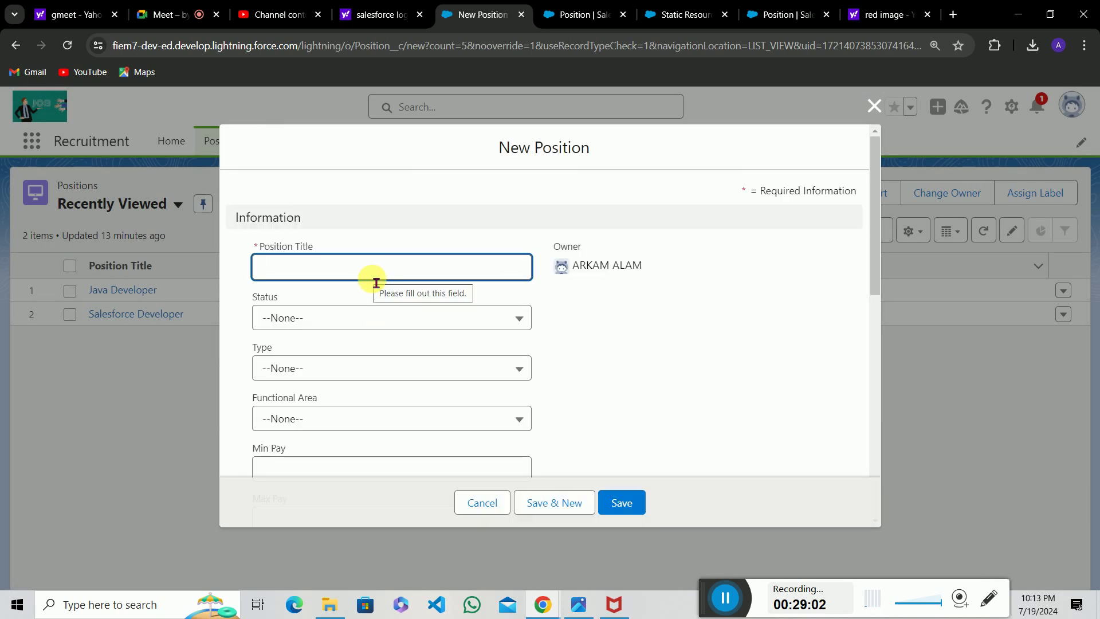
text(.M)
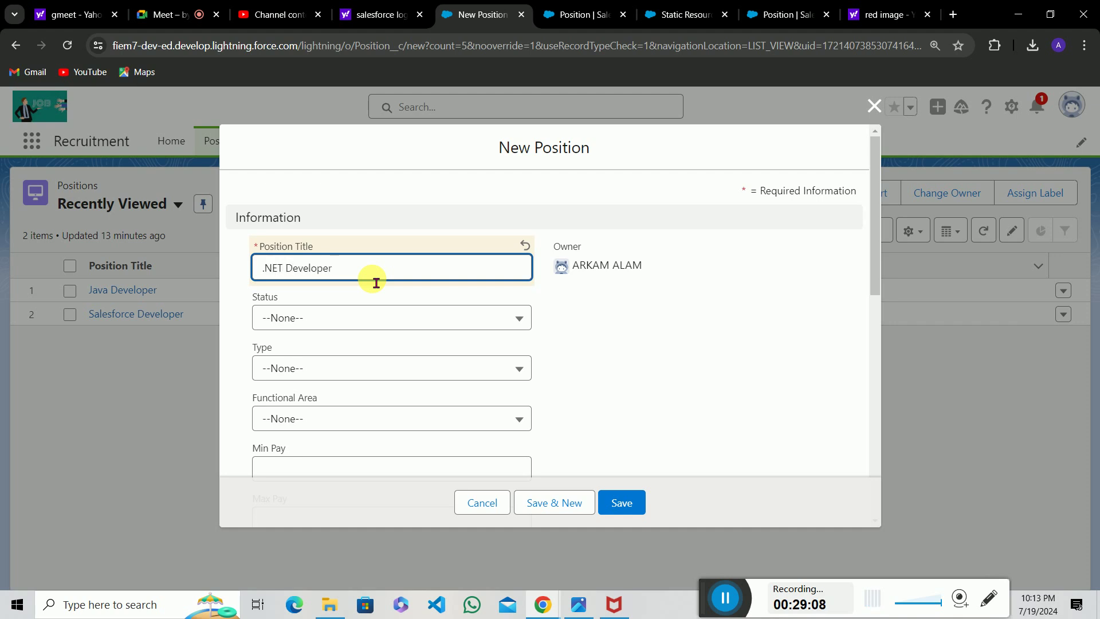
click(342, 316)
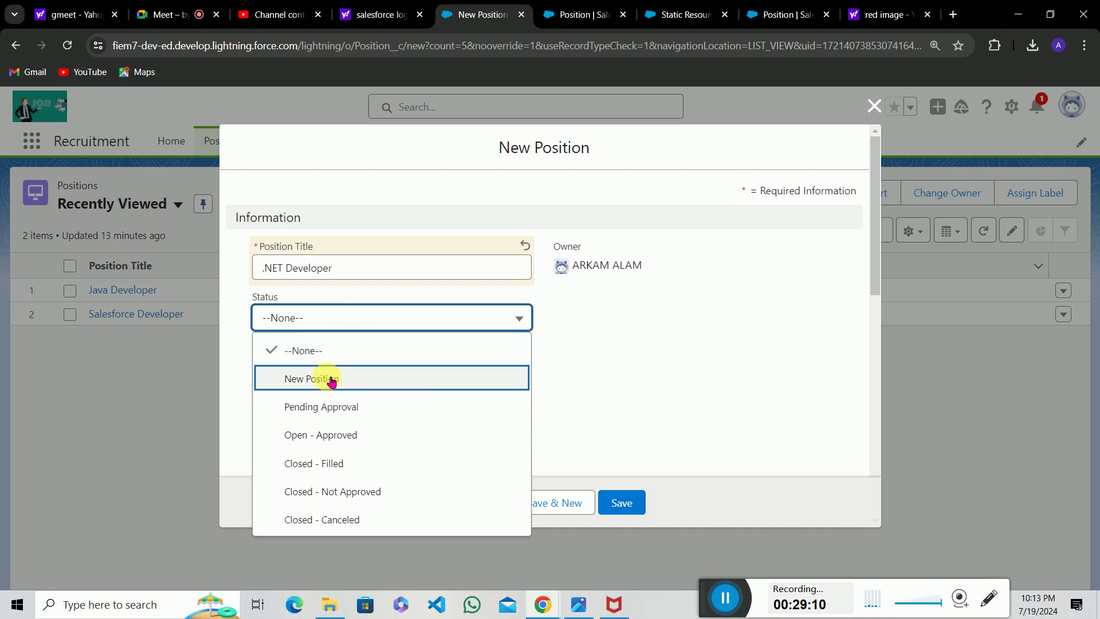
click(331, 379)
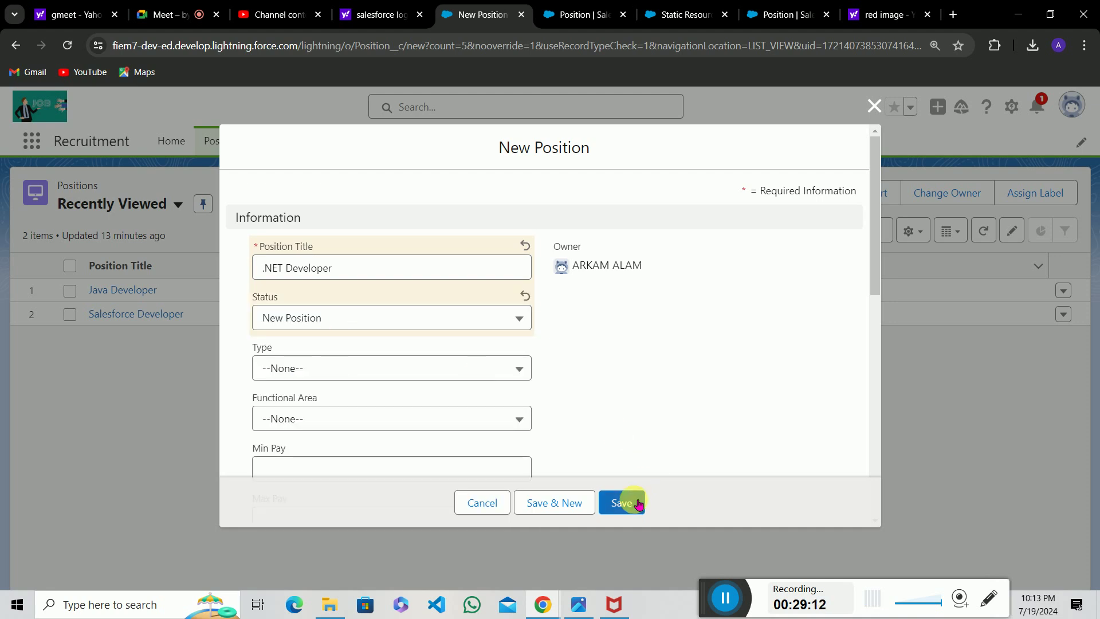
click(638, 503)
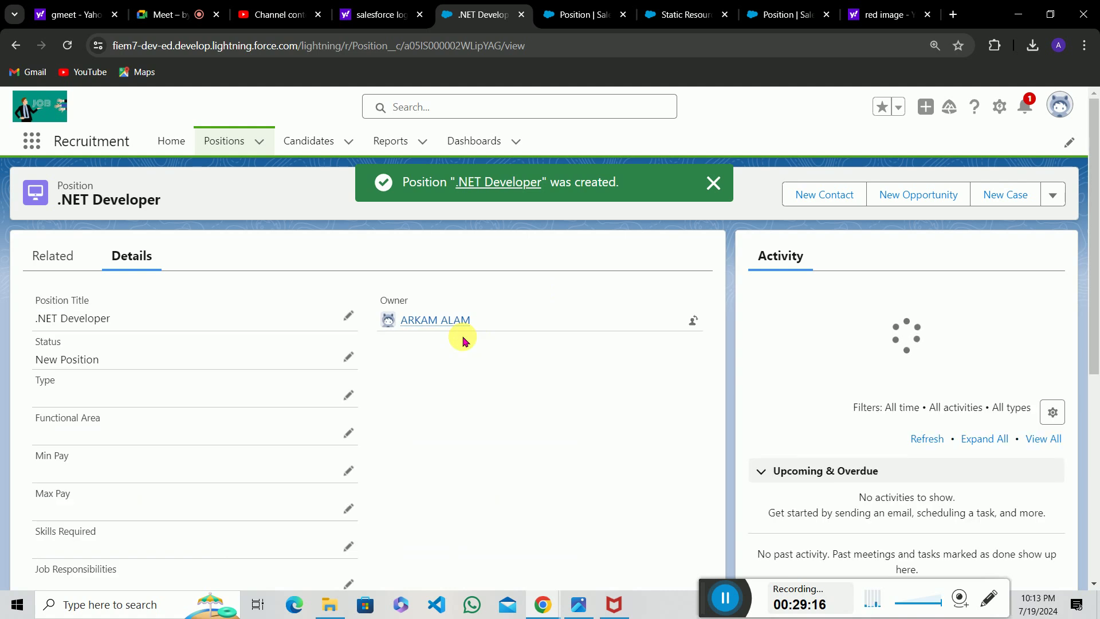
scroll(461, 338, down, 6)
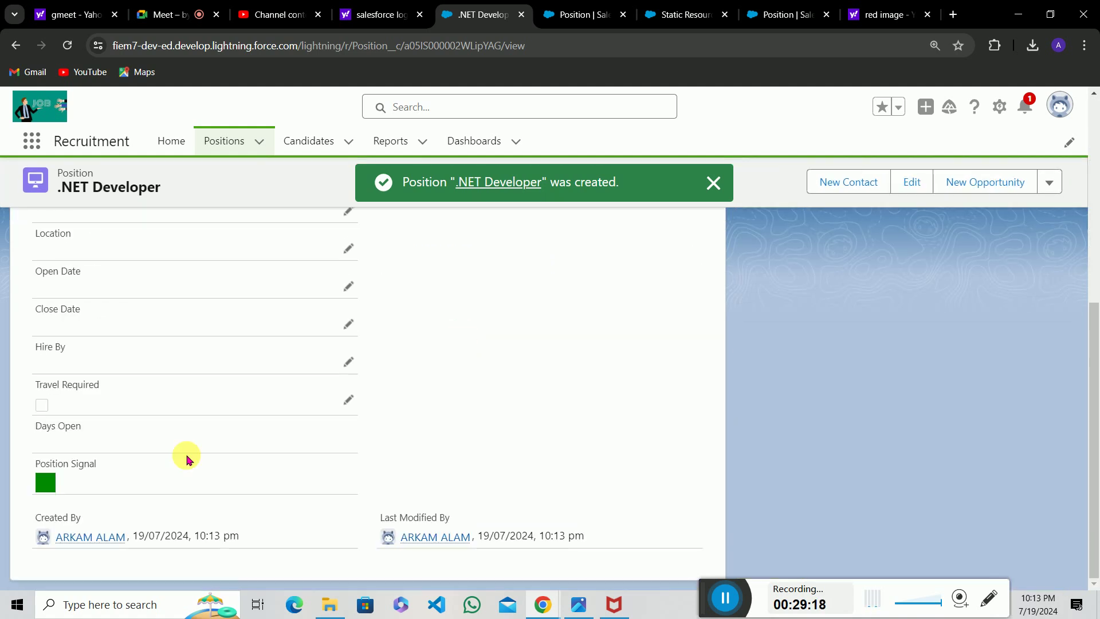
Change the .NET Developer position's Status to Closed - Canceled and attempt to save.
drag(37, 465, 115, 464)
click(121, 468)
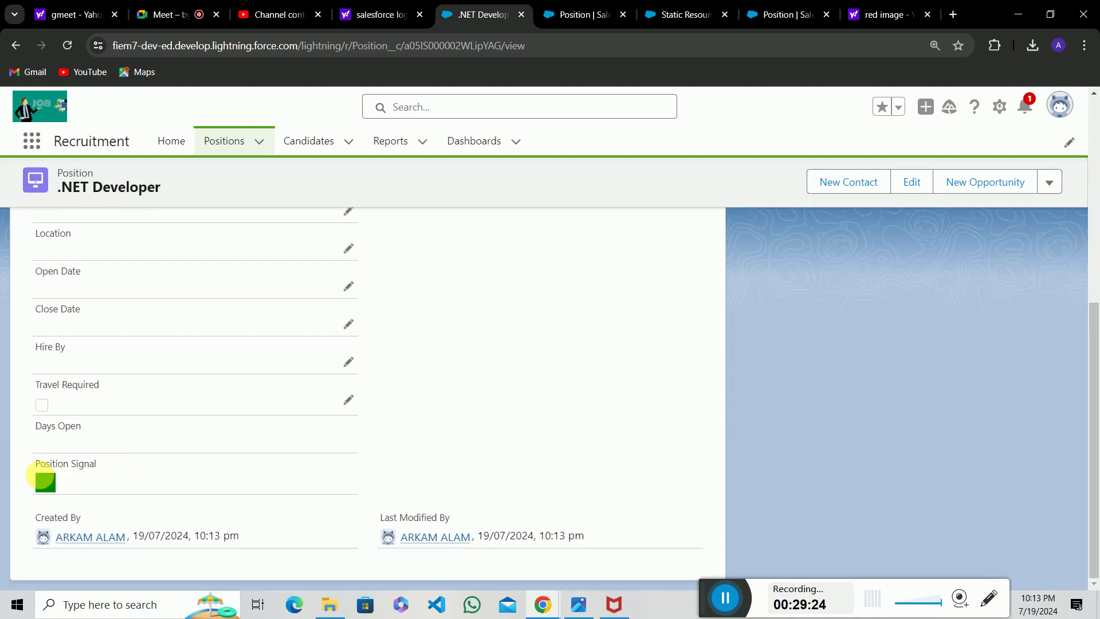
click(350, 359)
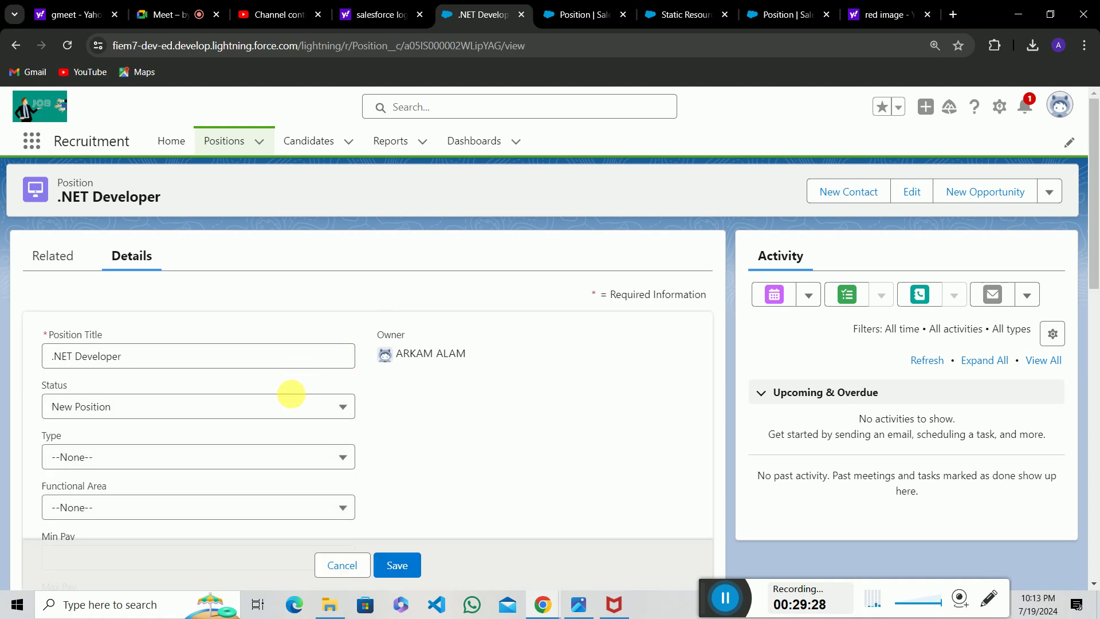
click(295, 398)
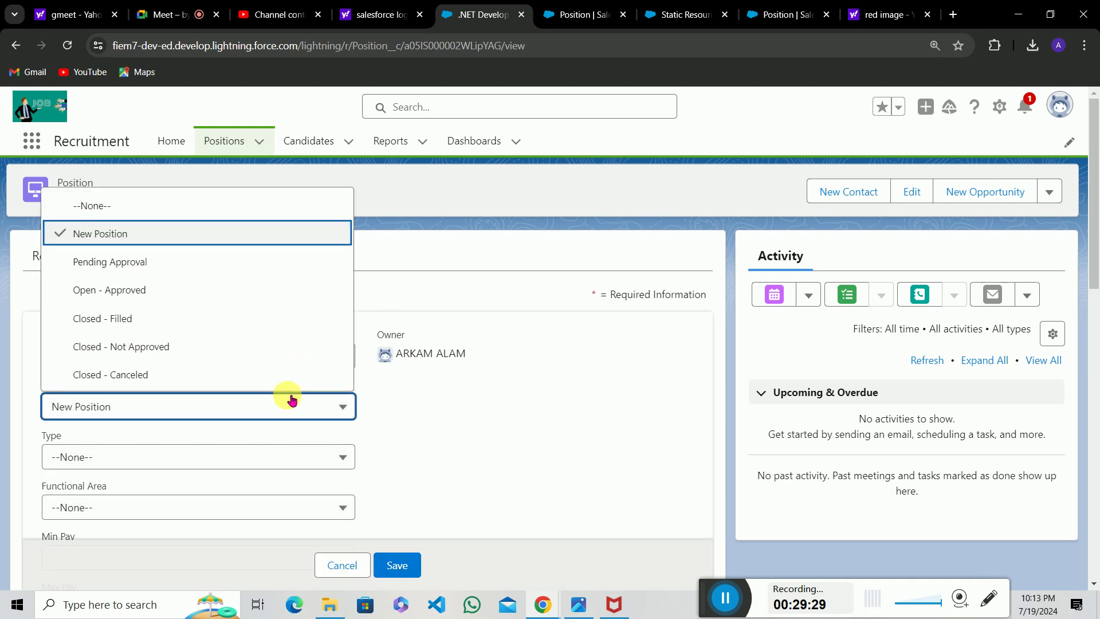
click(221, 372)
scroll(359, 424, down, 10)
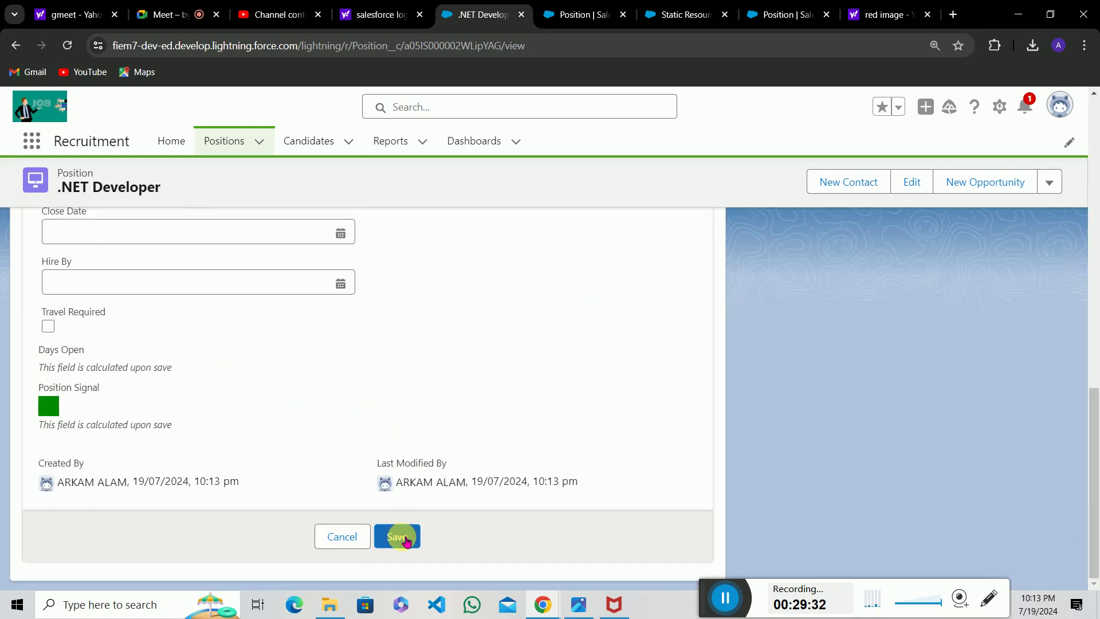
click(402, 537)
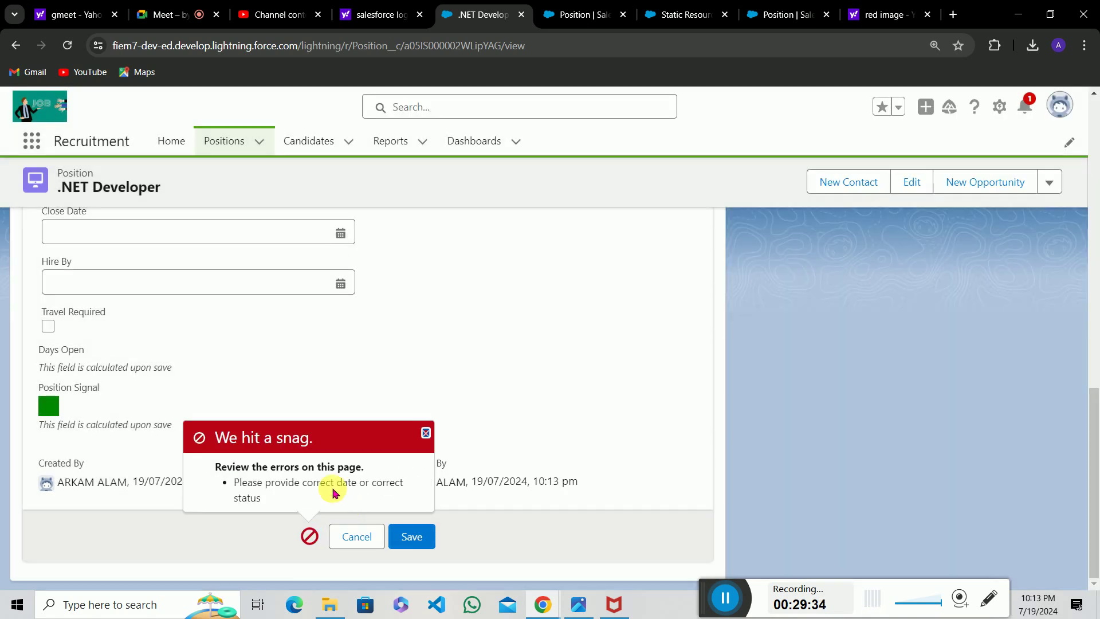
Set the Close Date to 22/07/2024 and save, so Position Signal shows the red image.
scroll(393, 418, up, 2)
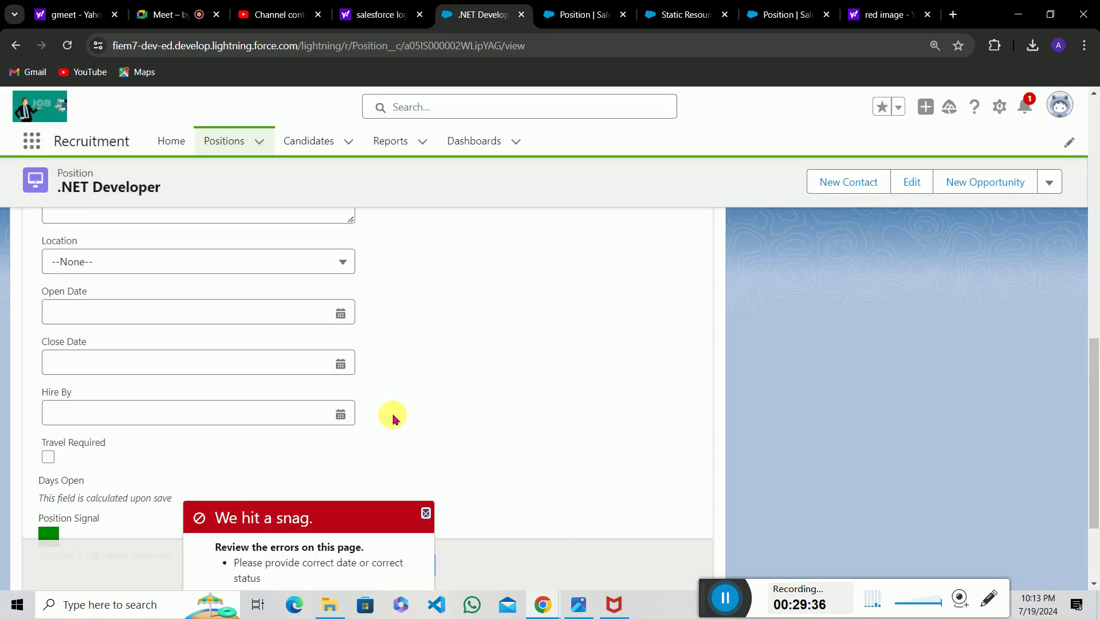
scroll(393, 418, up, 5)
scroll(394, 420, down, 3)
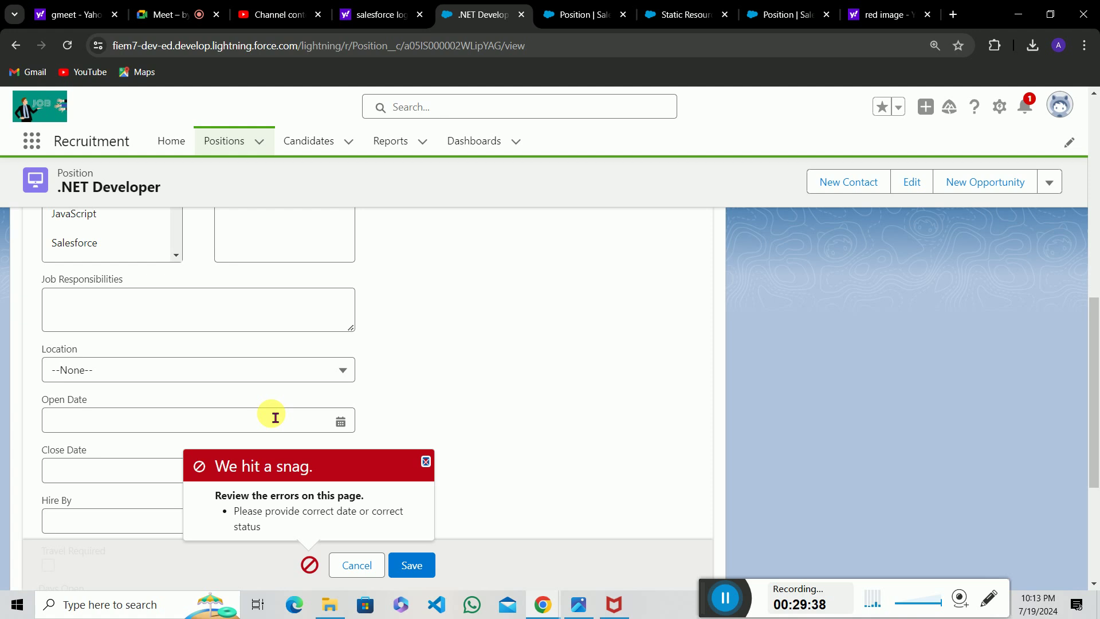
scroll(269, 418, down, 3)
click(178, 316)
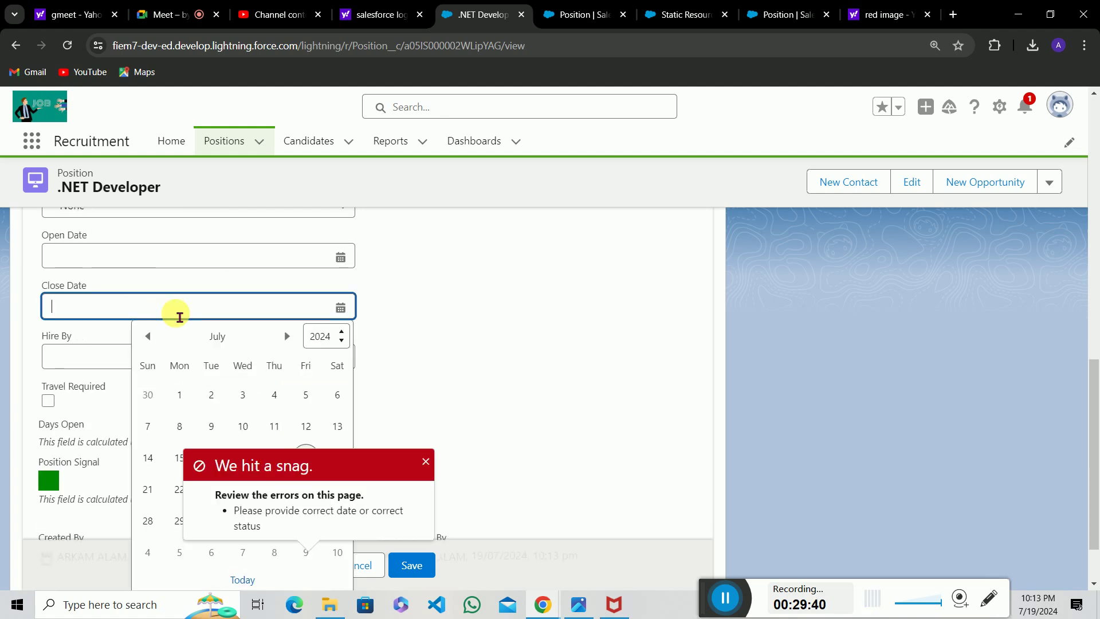
scroll(319, 424, down, 1)
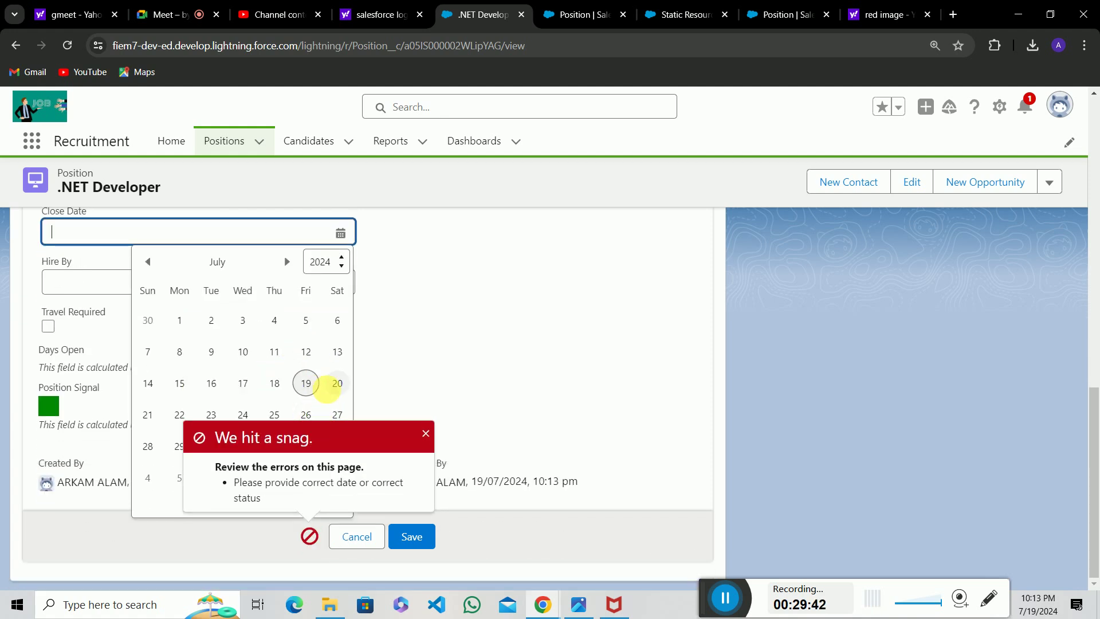
click(179, 416)
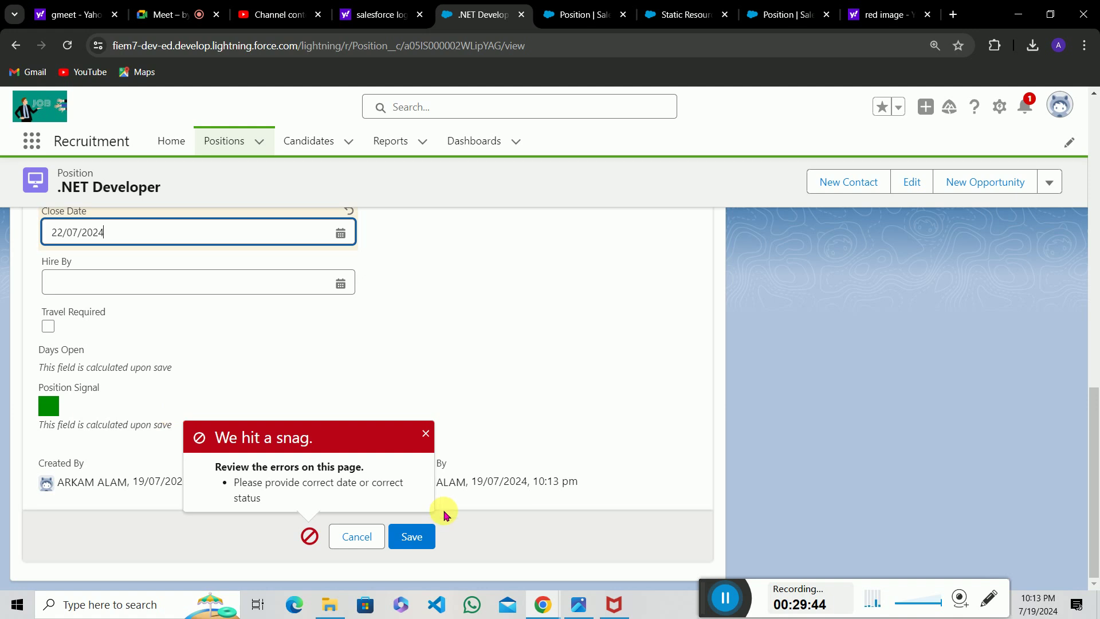
click(417, 535)
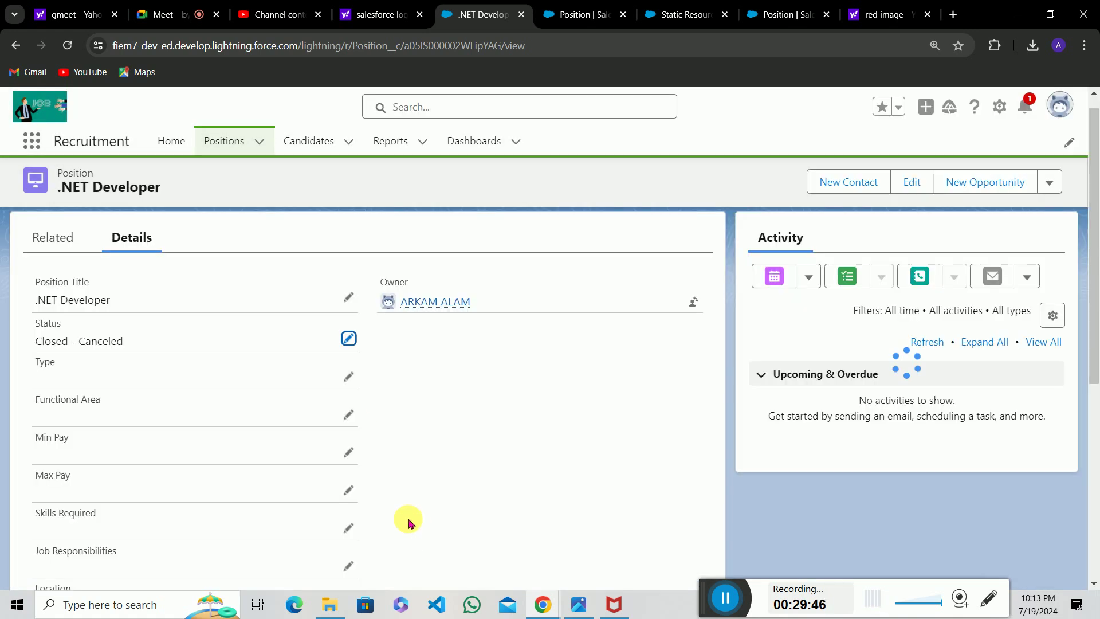
scroll(356, 422, down, 5)
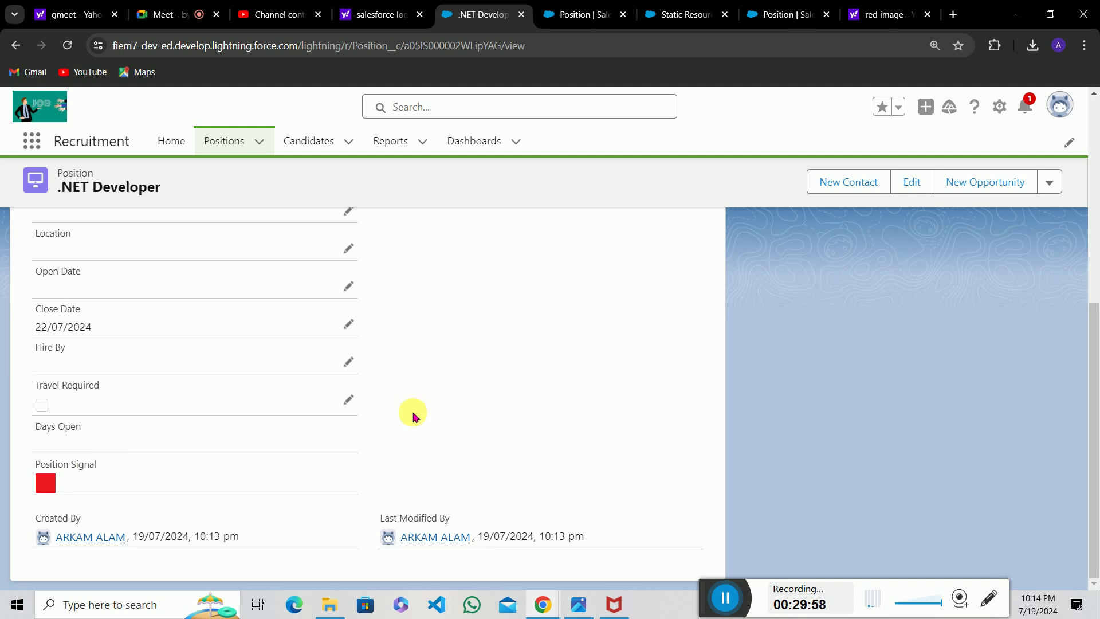
scroll(414, 415, up, 10)
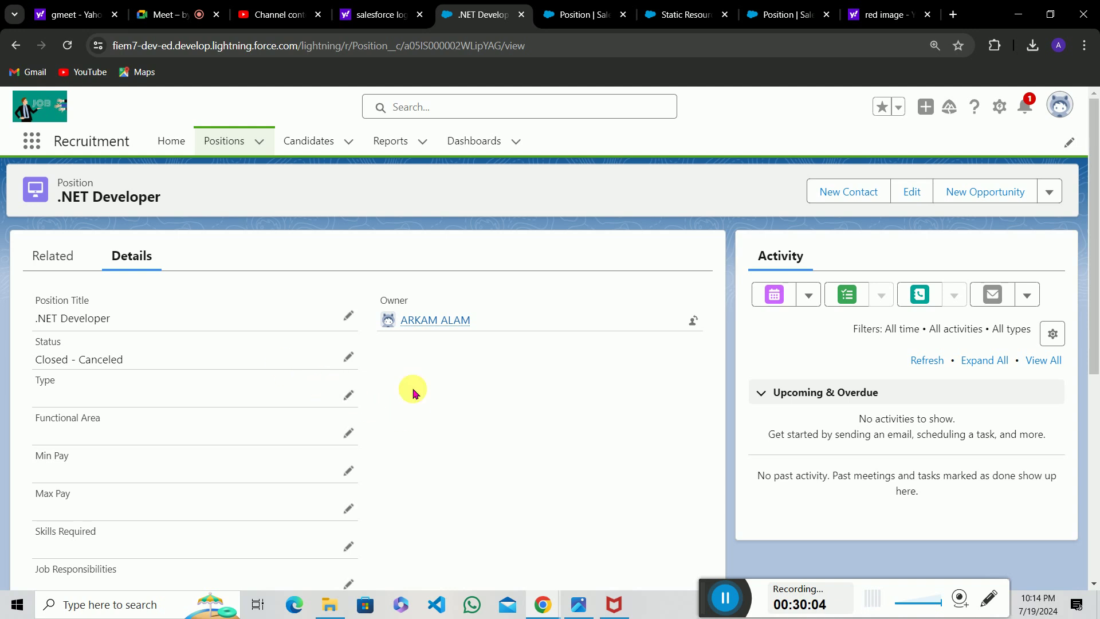
Set Status to Closed - Filled, save, and confirm Position Signal reads 'No image Available'.
click(348, 357)
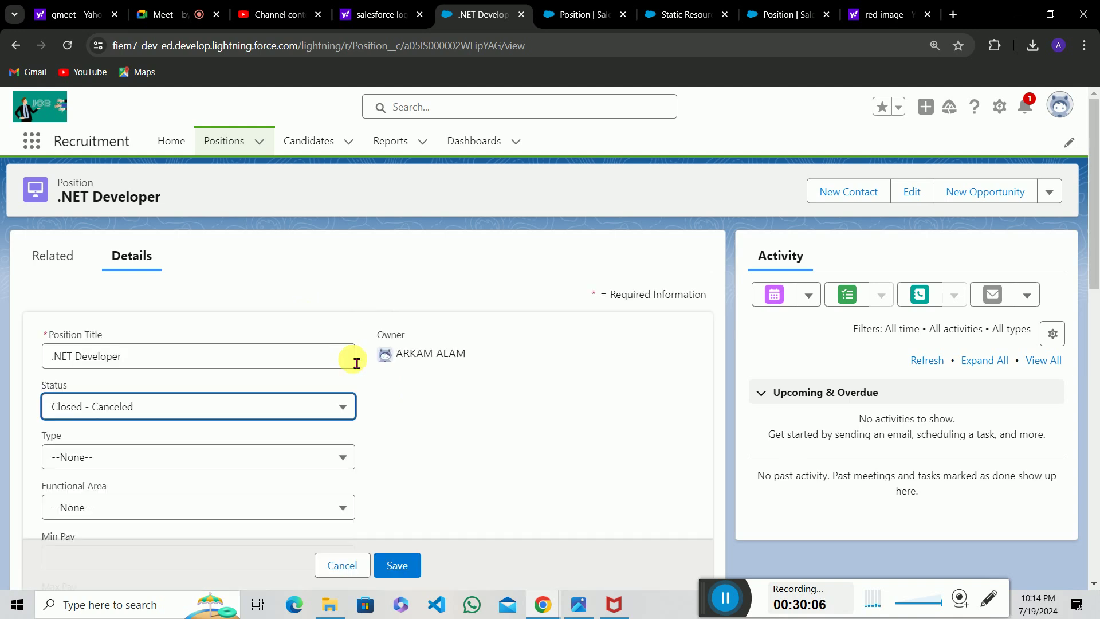
click(287, 398)
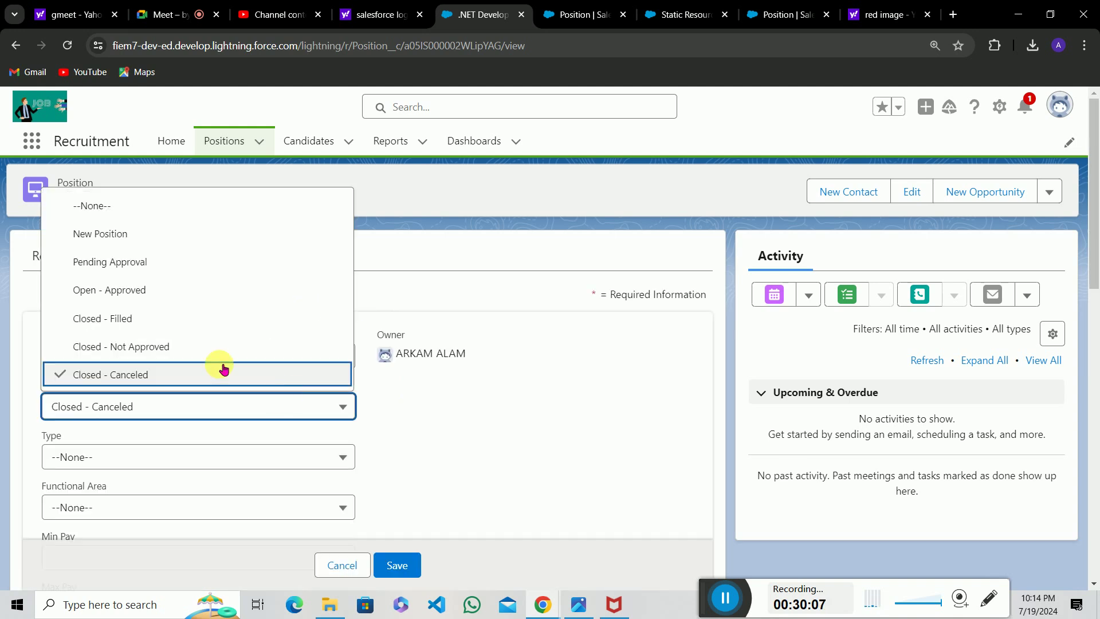
click(182, 333)
click(411, 571)
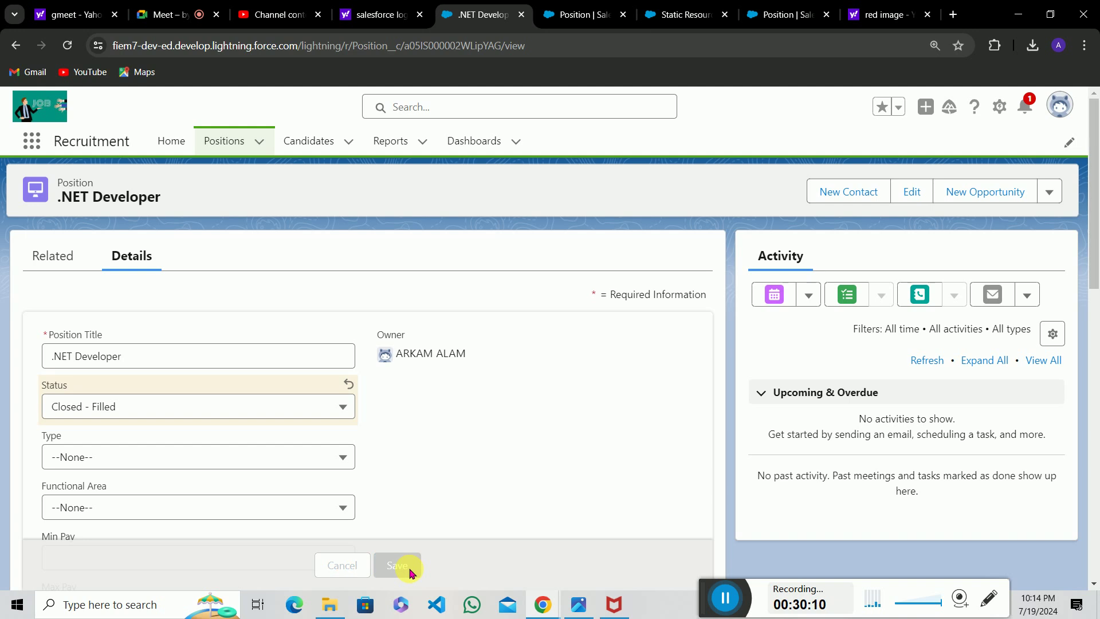
scroll(454, 398, down, 7)
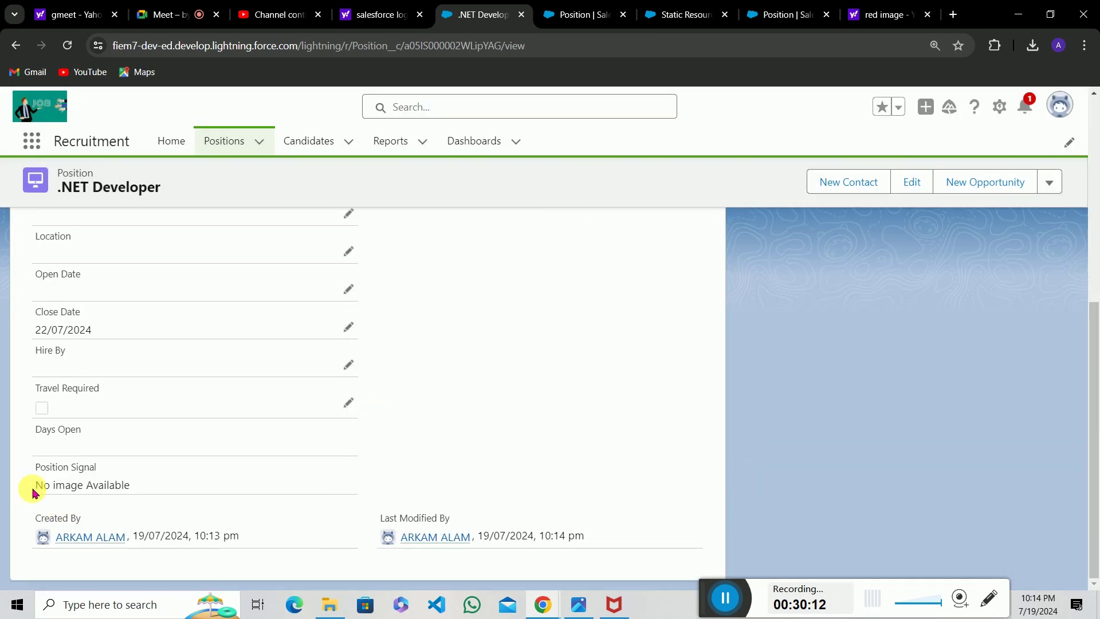
drag(33, 493, 160, 481)
click(161, 483)
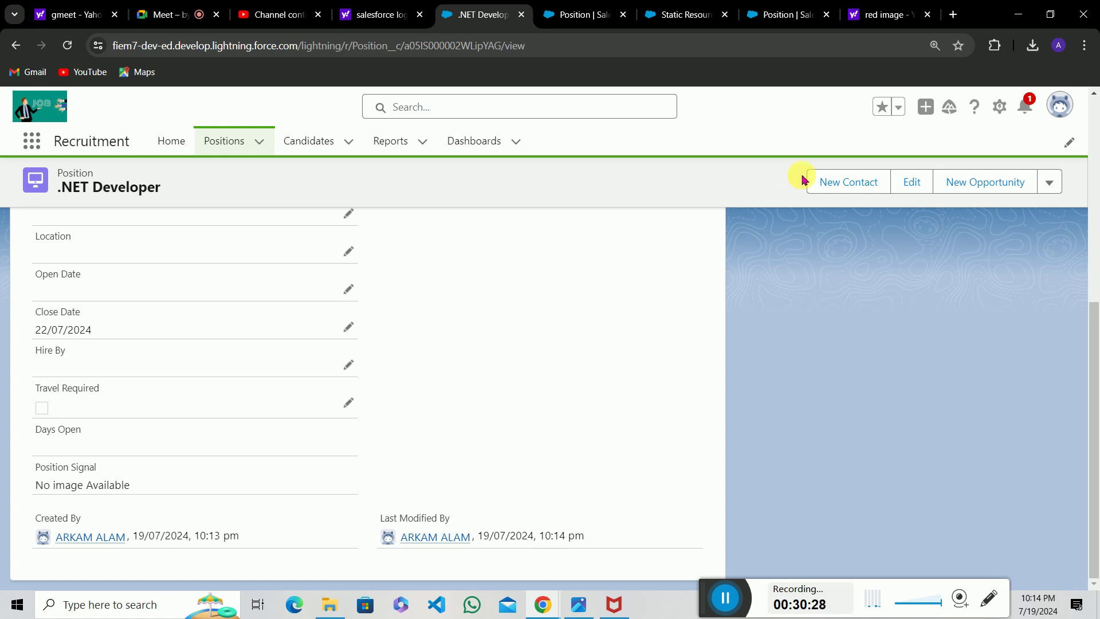
Open the Position Signal field from the Position object's Fields & Relationships list.
click(769, 10)
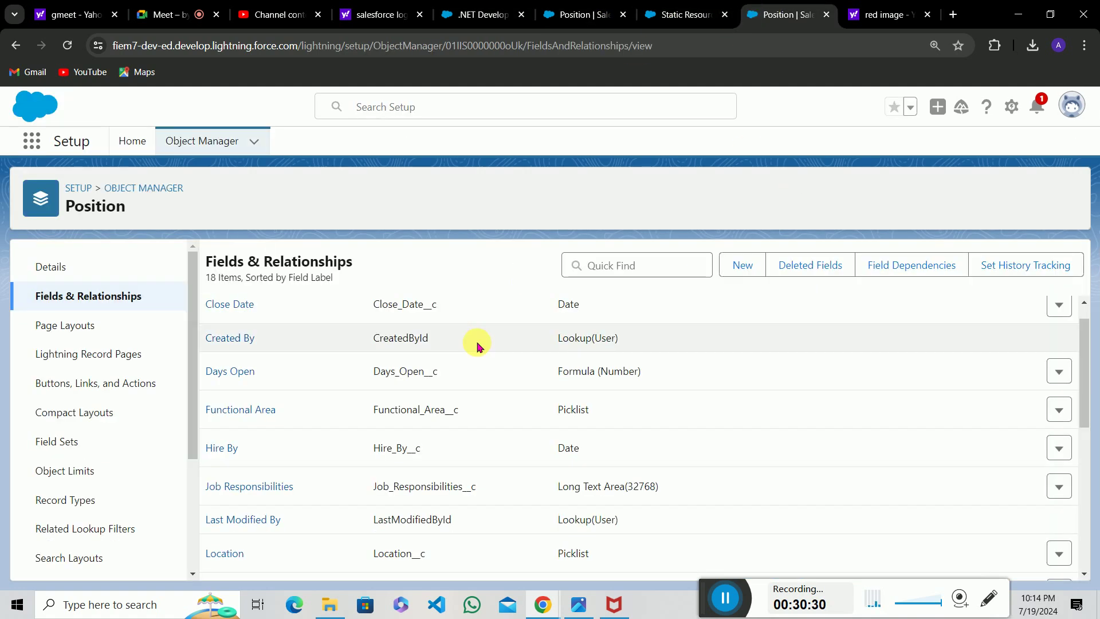
scroll(313, 471, down, 6)
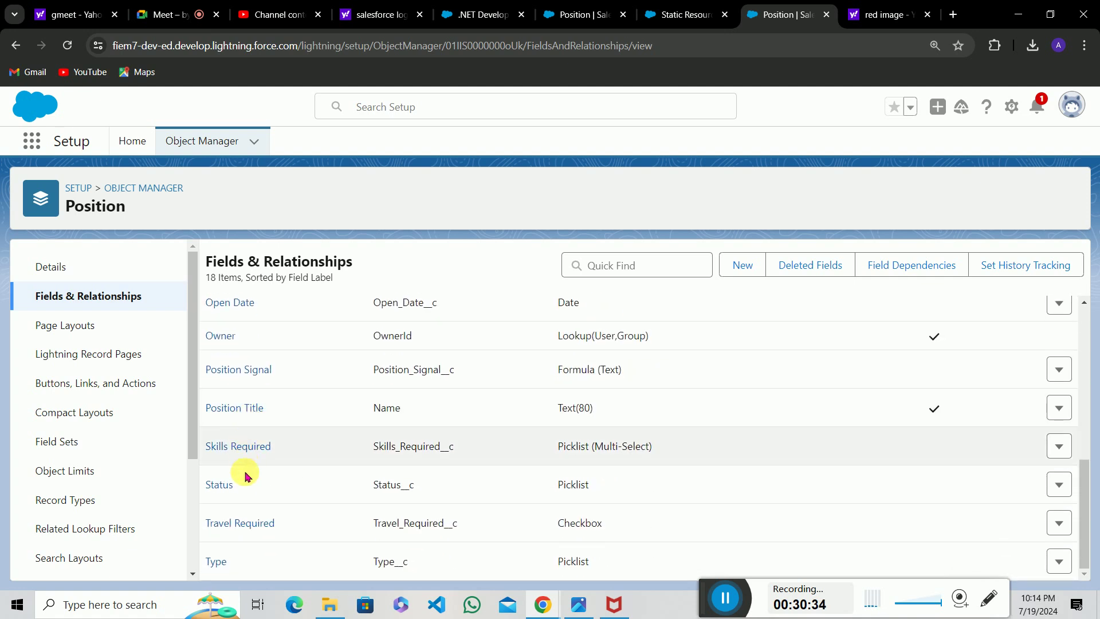
scroll(246, 509, up, 7)
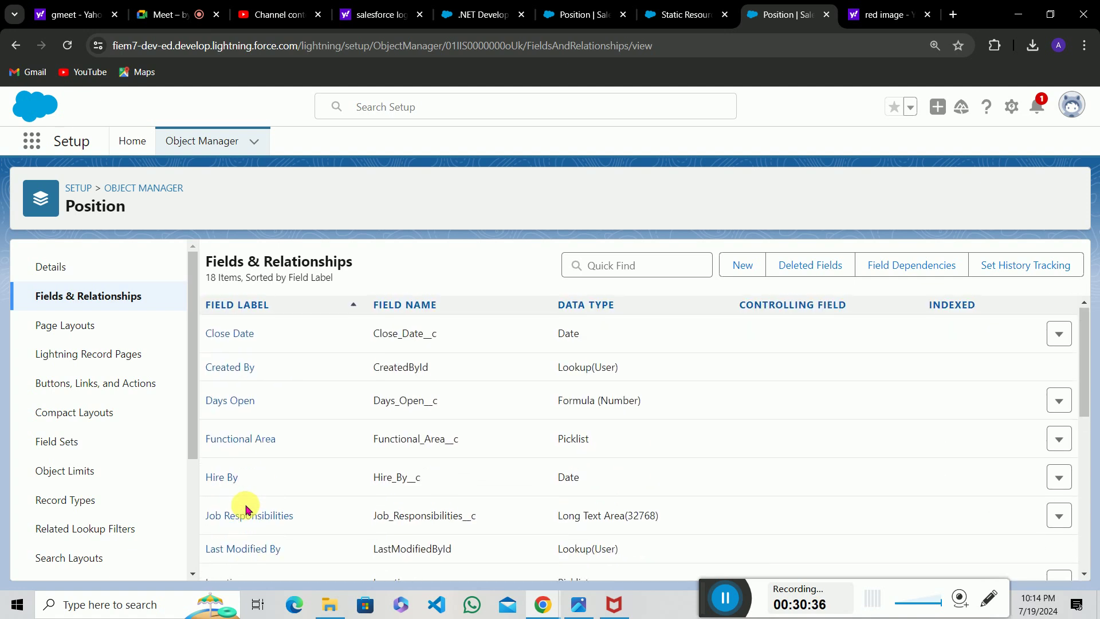
scroll(246, 508, down, 4)
scroll(247, 509, down, 2)
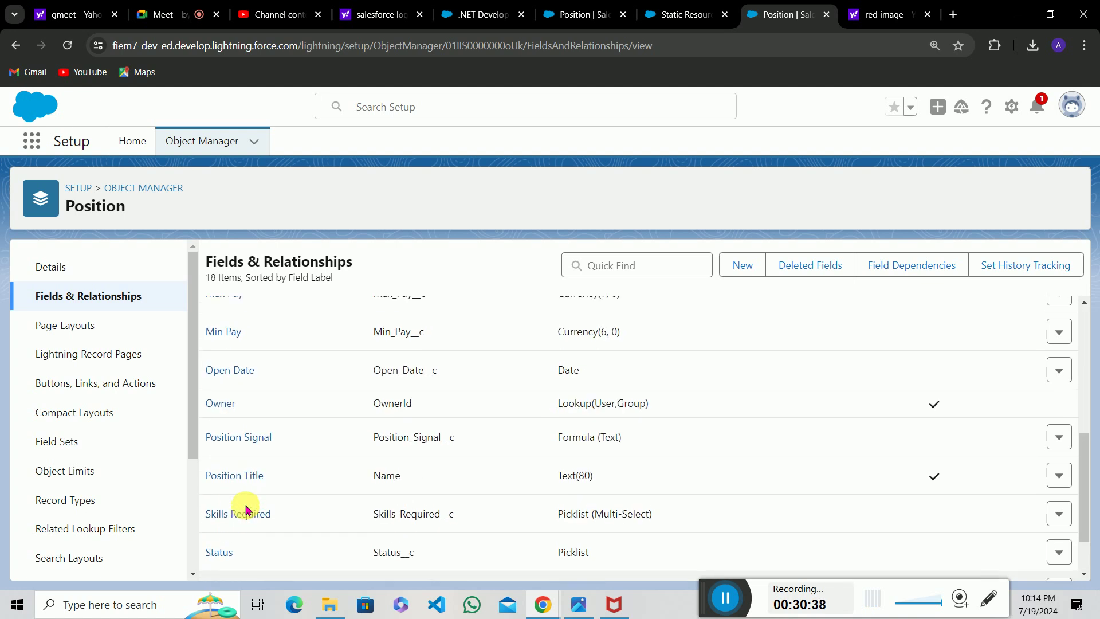
click(239, 438)
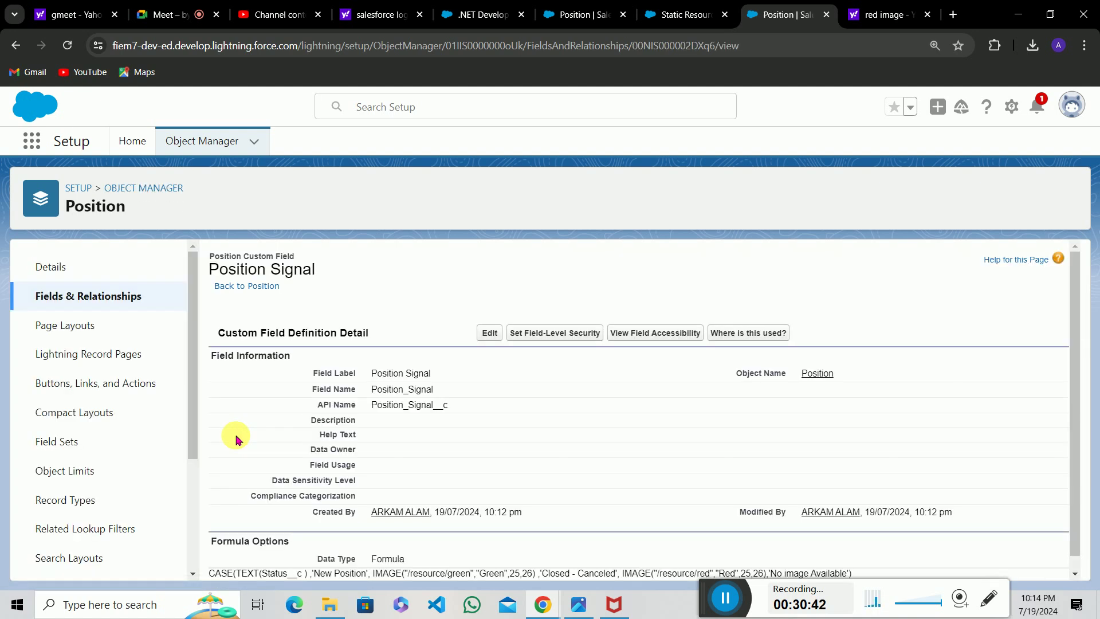
scroll(351, 459, down, 1)
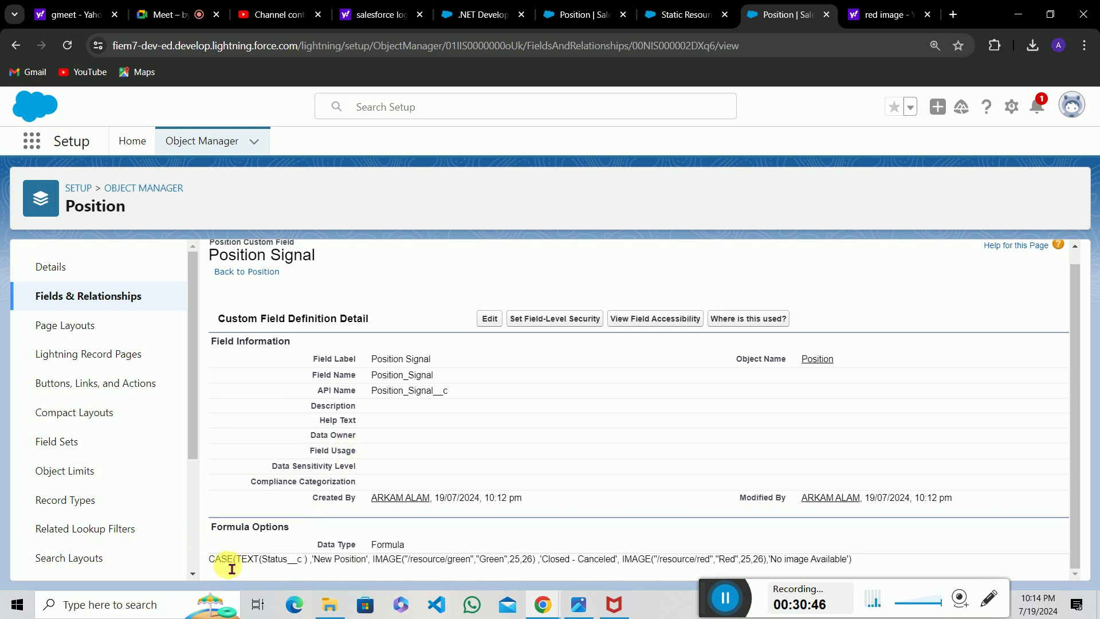
Walk through the formula's TEXT(Status__c) expression, New Position case and green and red image parts.
drag(220, 567, 259, 566)
click(259, 566)
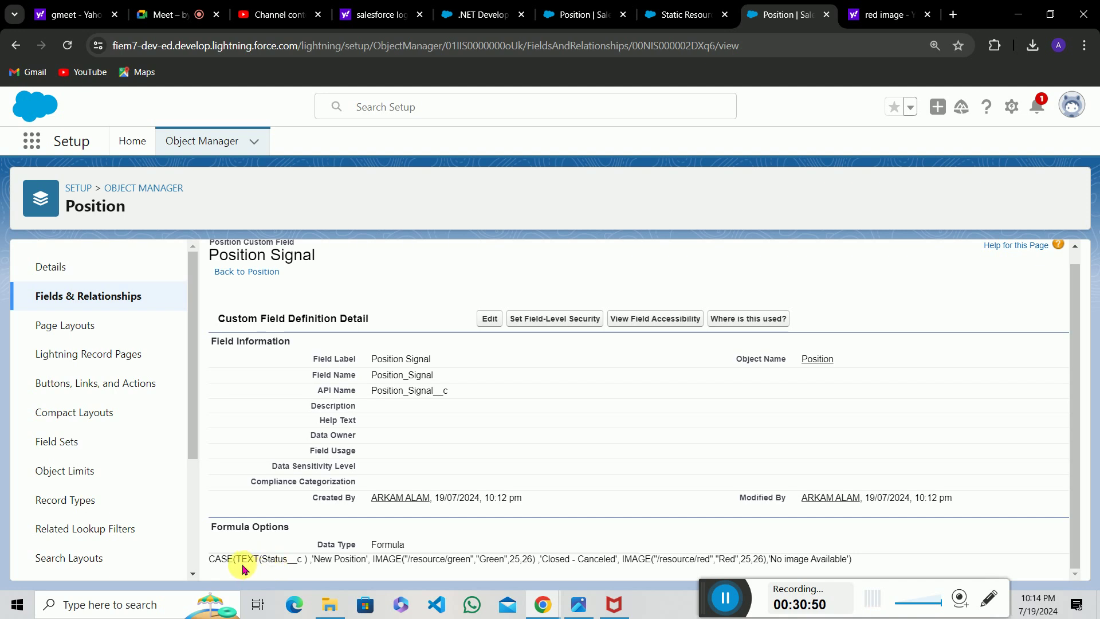
drag(235, 566, 320, 572)
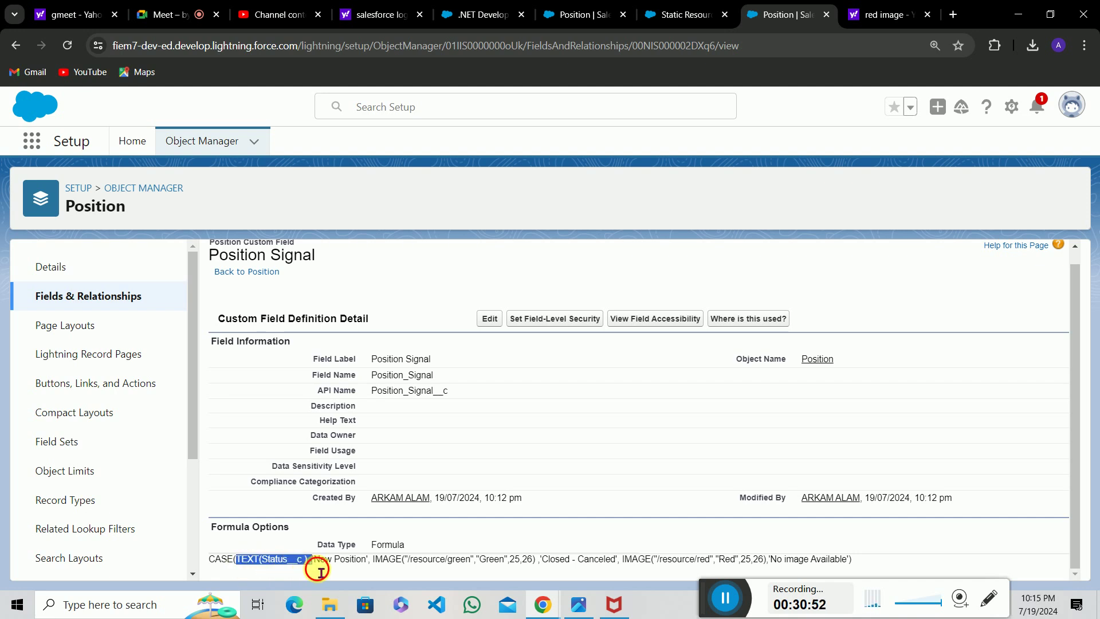
click(321, 570)
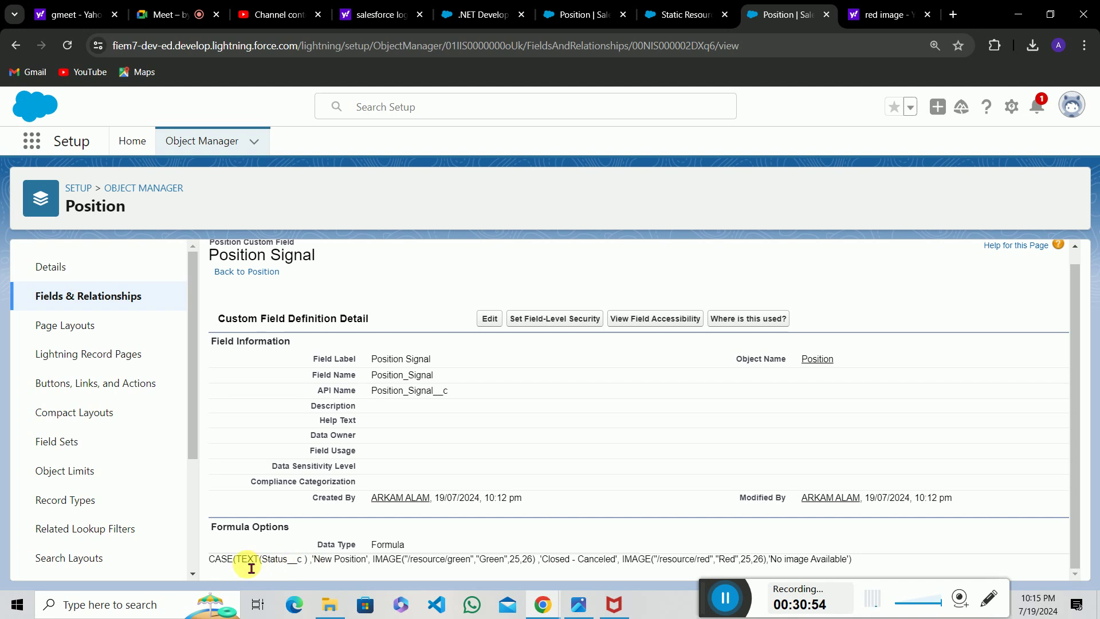
drag(236, 566, 313, 570)
click(316, 570)
drag(272, 568, 539, 571)
click(309, 570)
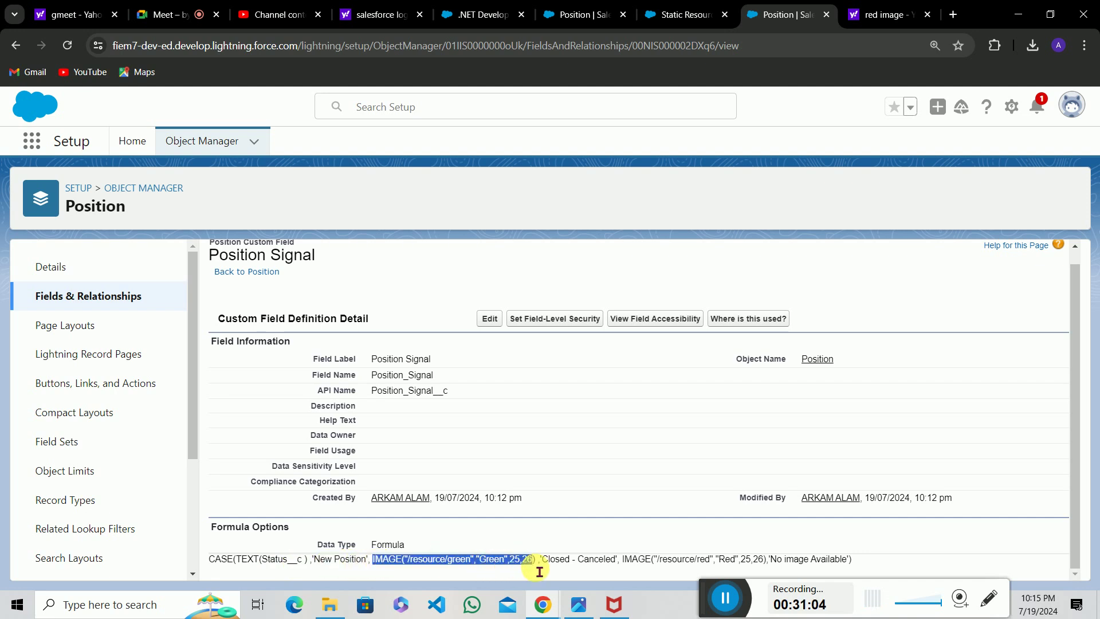
click(539, 571)
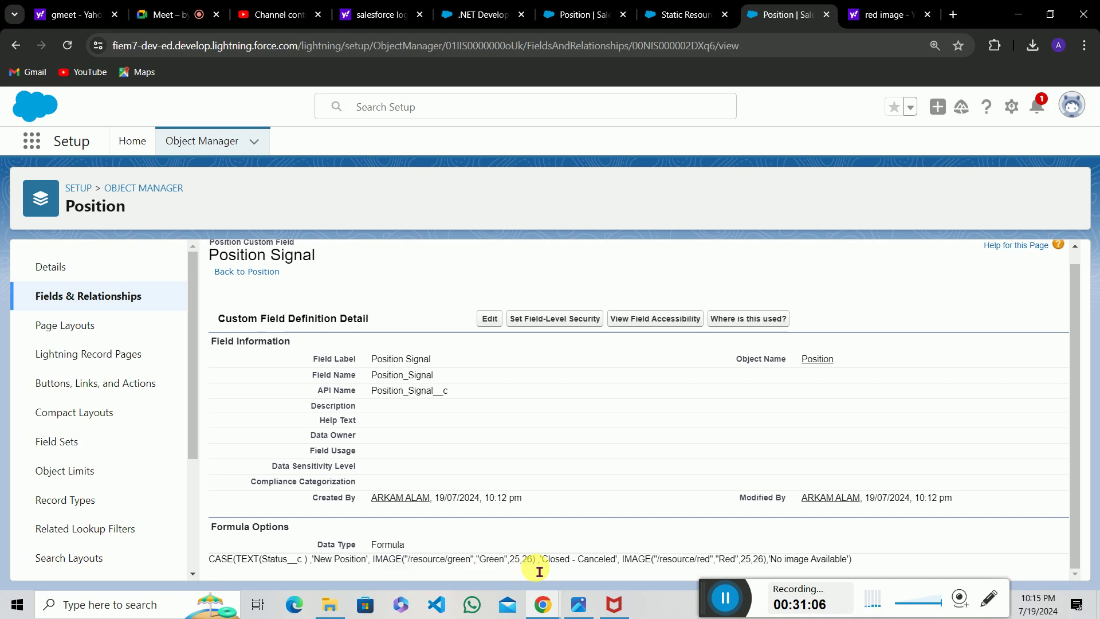
double_click(303, 564)
click(558, 569)
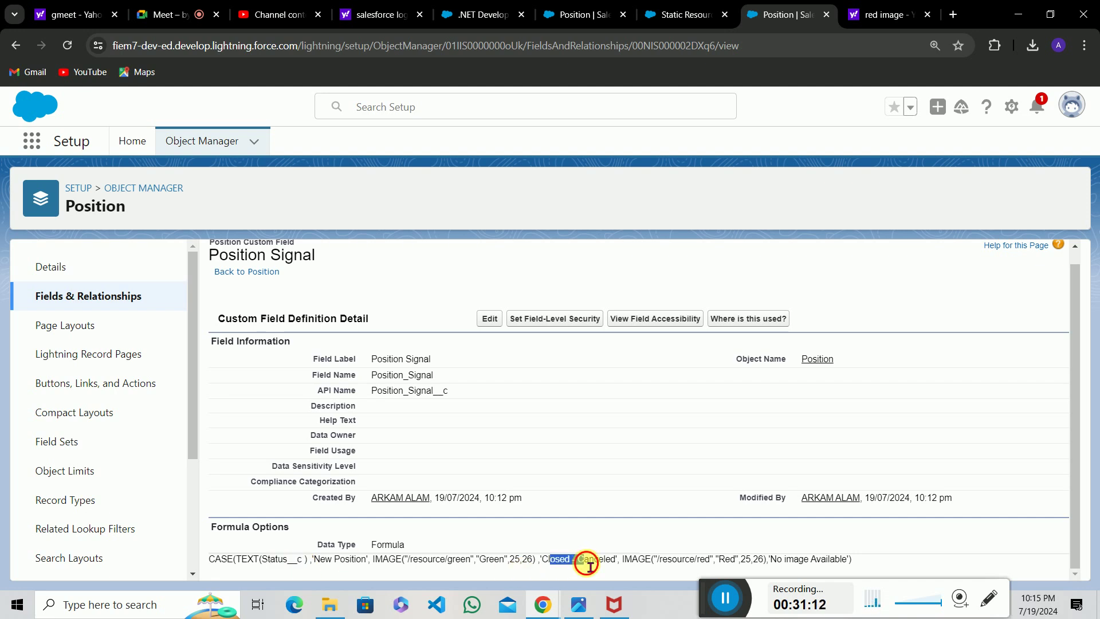
drag(624, 564, 751, 564)
click(750, 563)
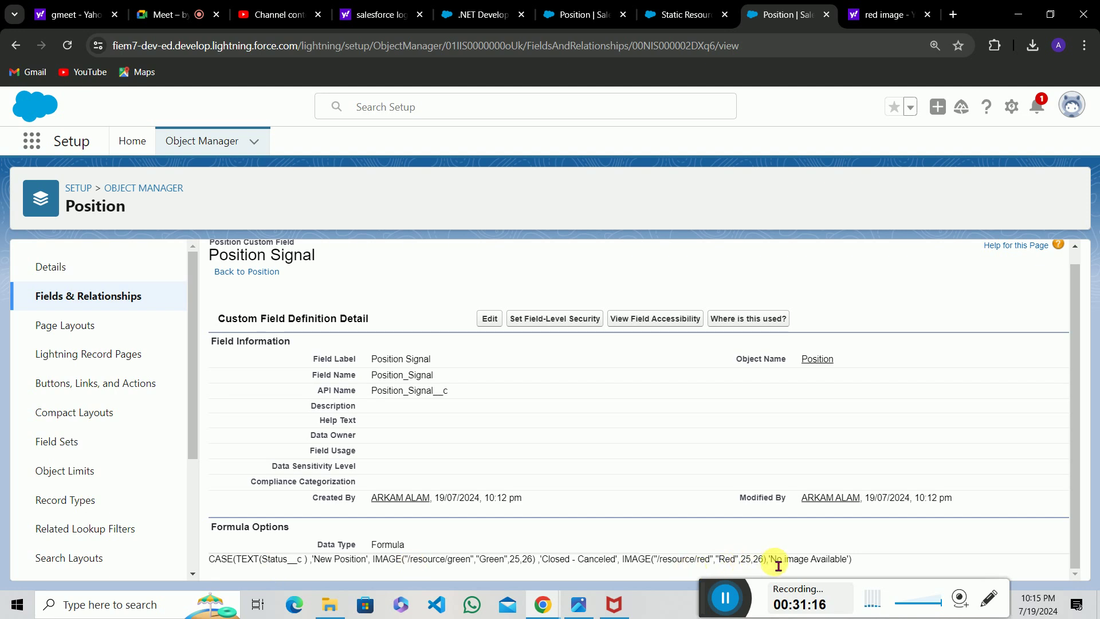
drag(770, 560, 860, 551)
click(861, 553)
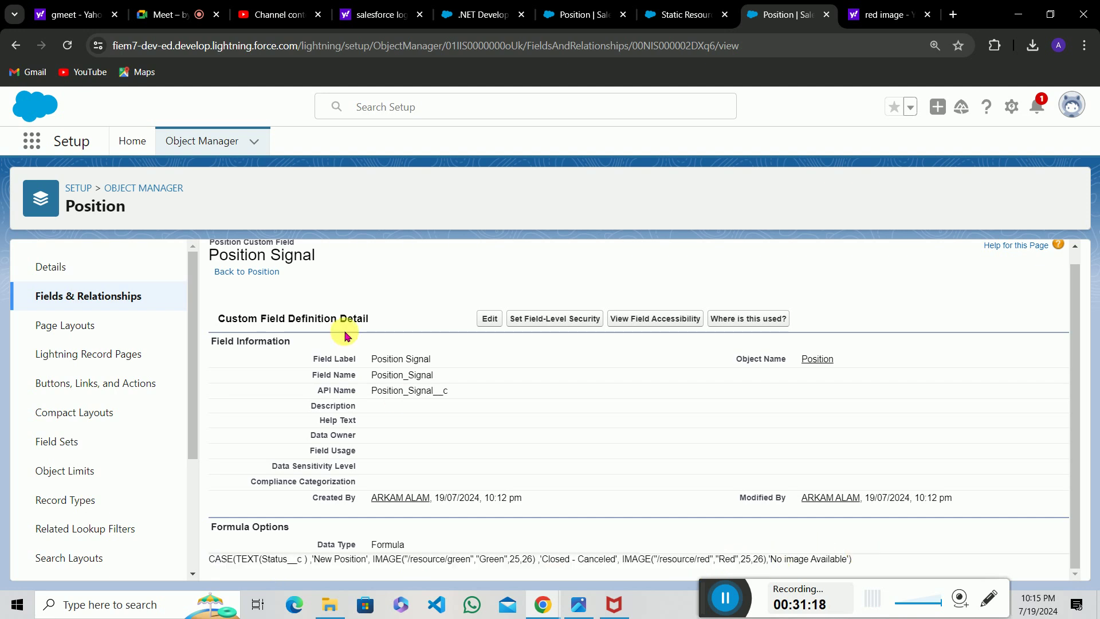
click(488, 322)
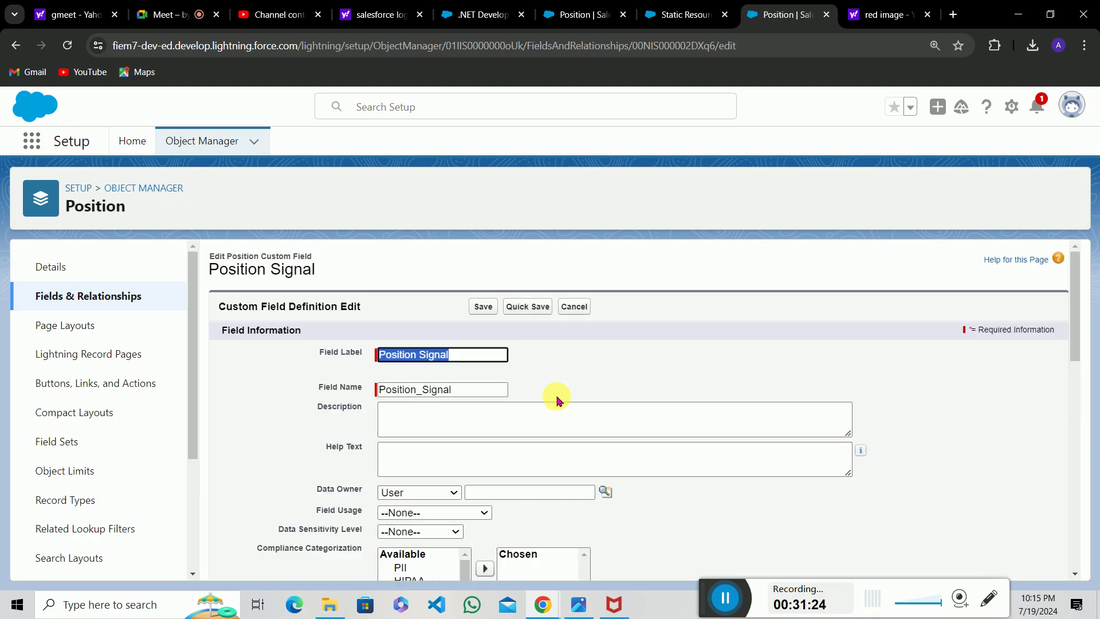
Browse the CASE function's expression argument in the Functions list.
scroll(559, 400, down, 2)
scroll(559, 400, down, 5)
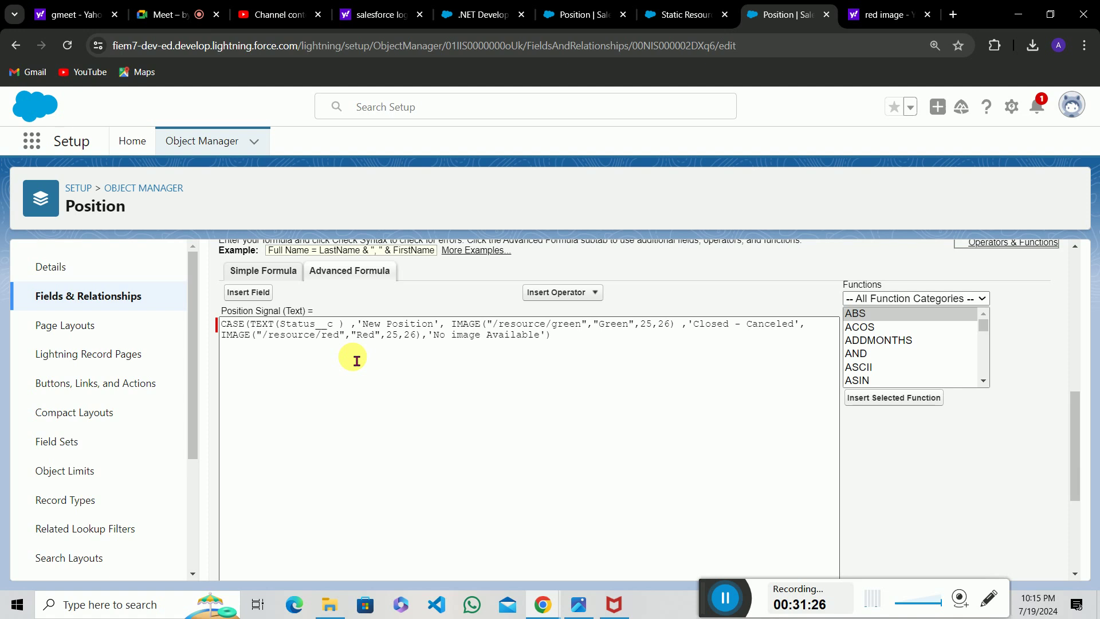
click(896, 353)
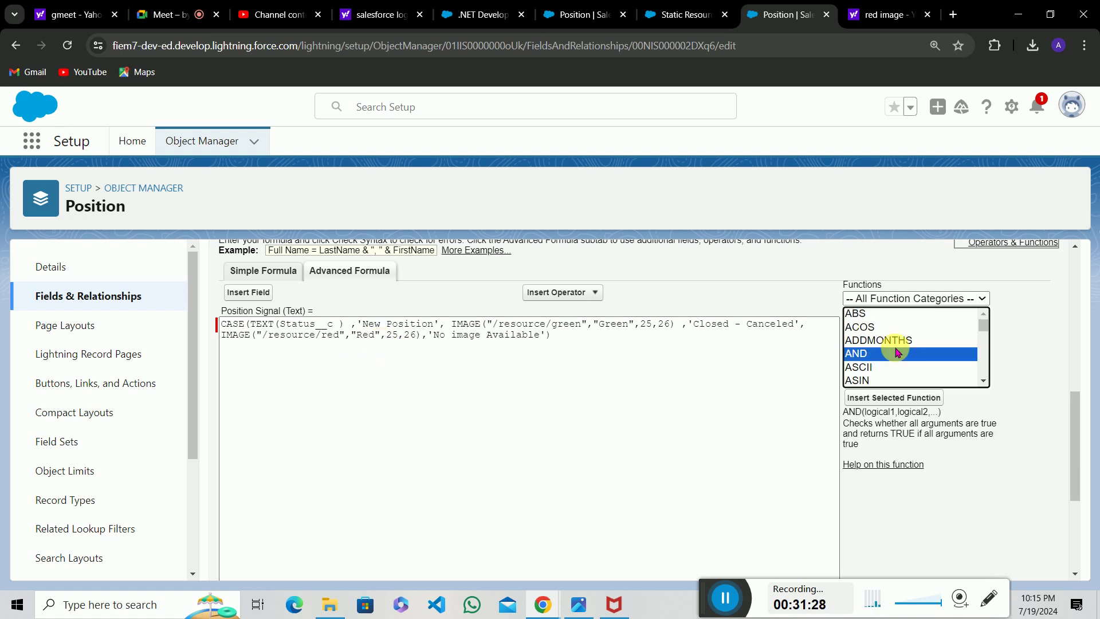
key(c)
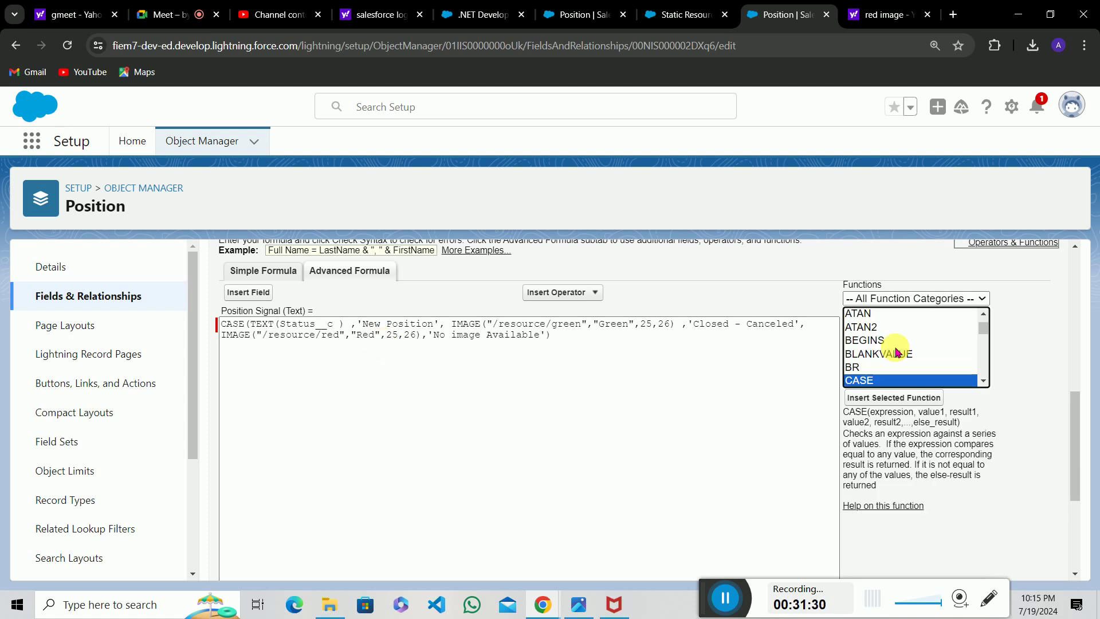
double_click(891, 412)
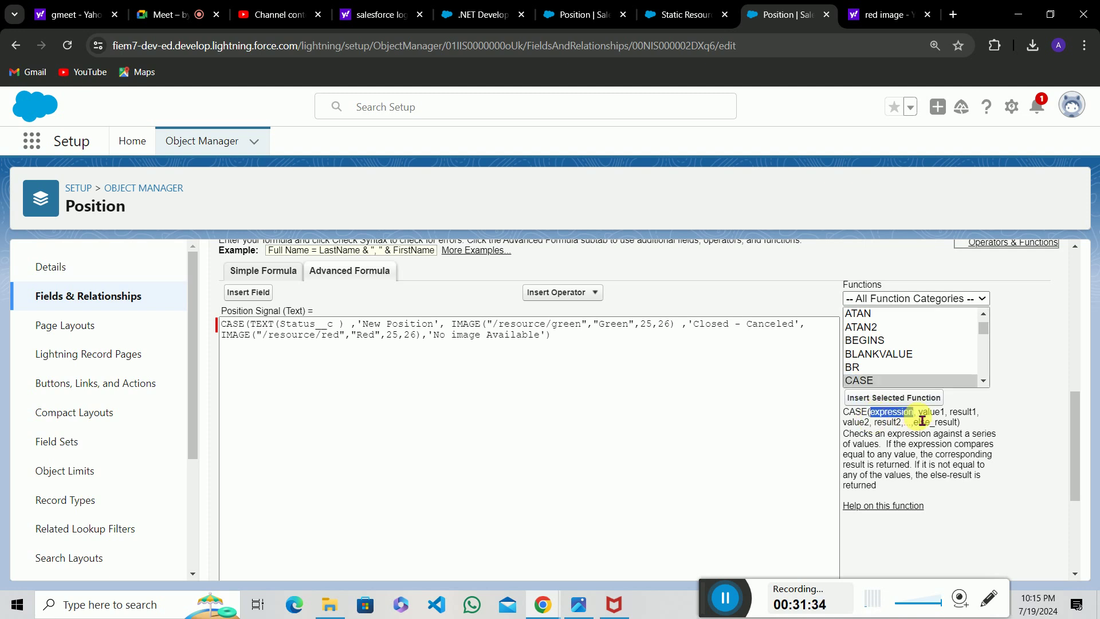
click(921, 421)
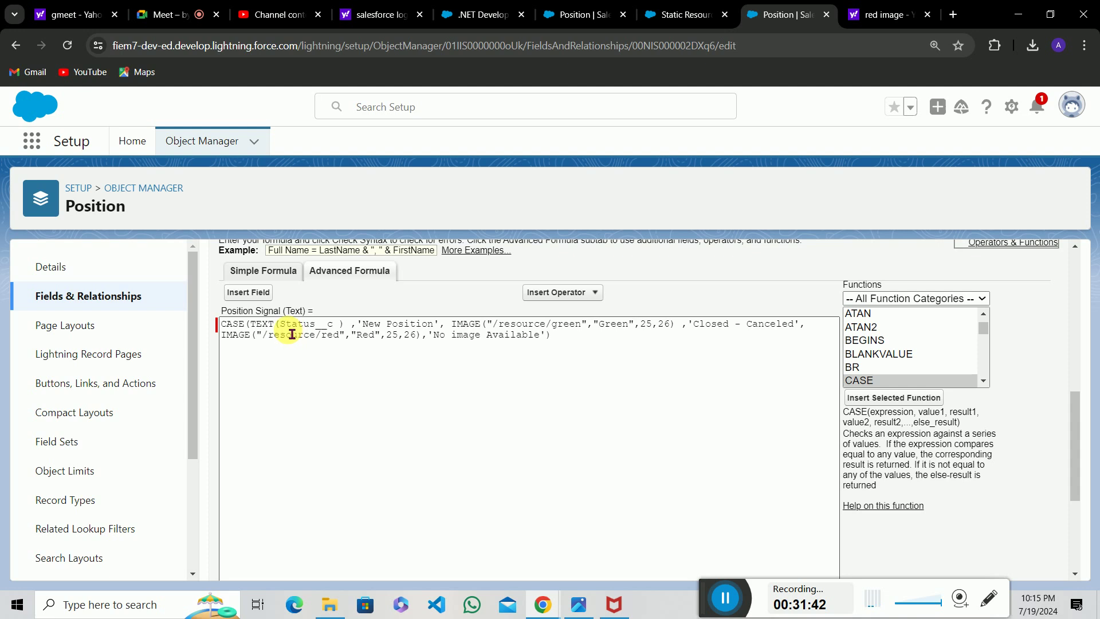
Look up the TEXT function's description as it applies to Status__c.
drag(283, 329, 338, 329)
click(338, 329)
click(886, 353)
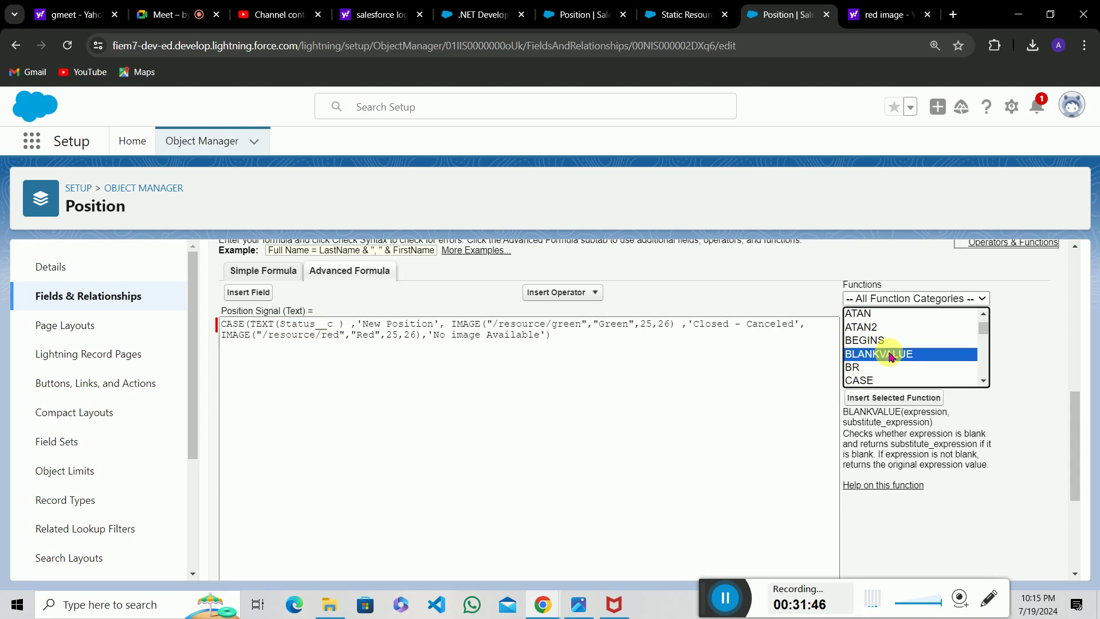
text(text)
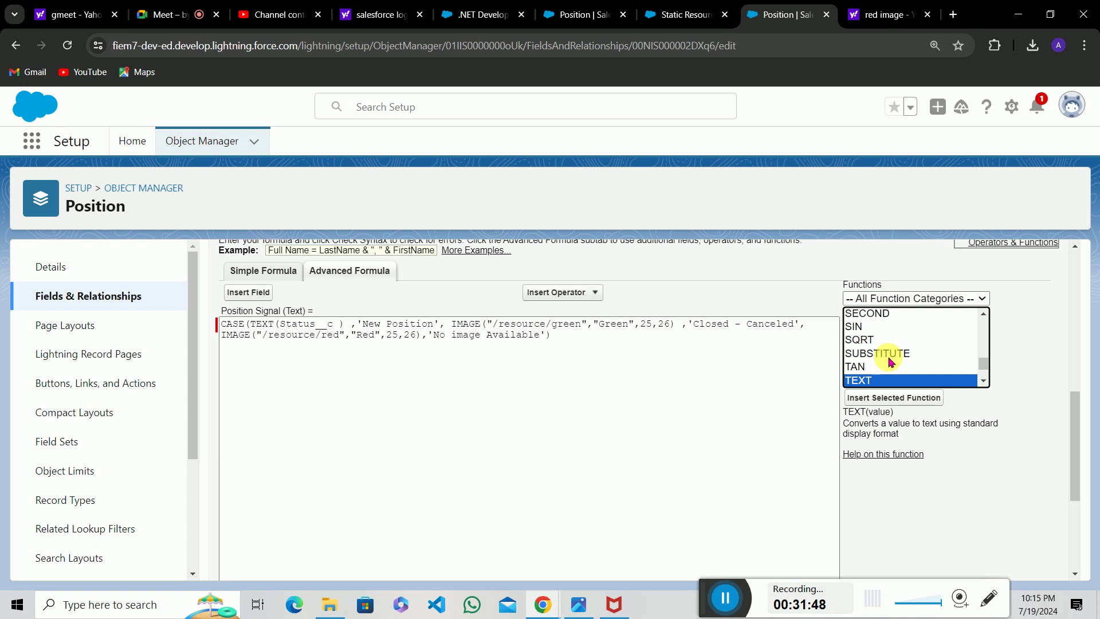
drag(849, 414, 916, 415)
click(905, 418)
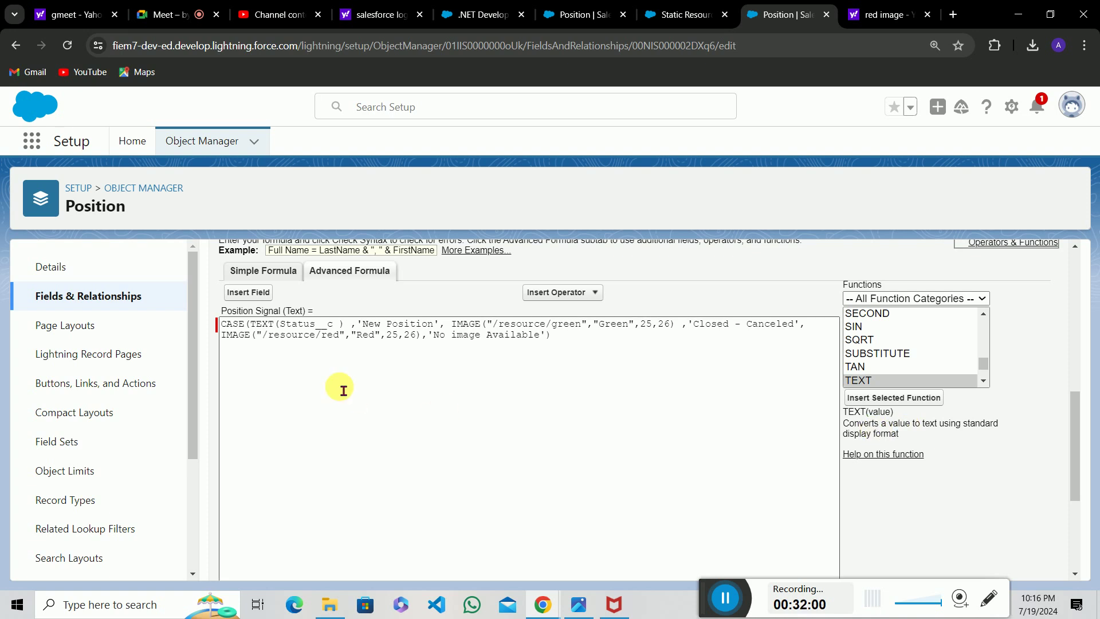
Inspect the Status__c, New Position and green image path parts of the formula.
double_click(319, 326)
click(321, 325)
drag(371, 329, 412, 330)
click(412, 329)
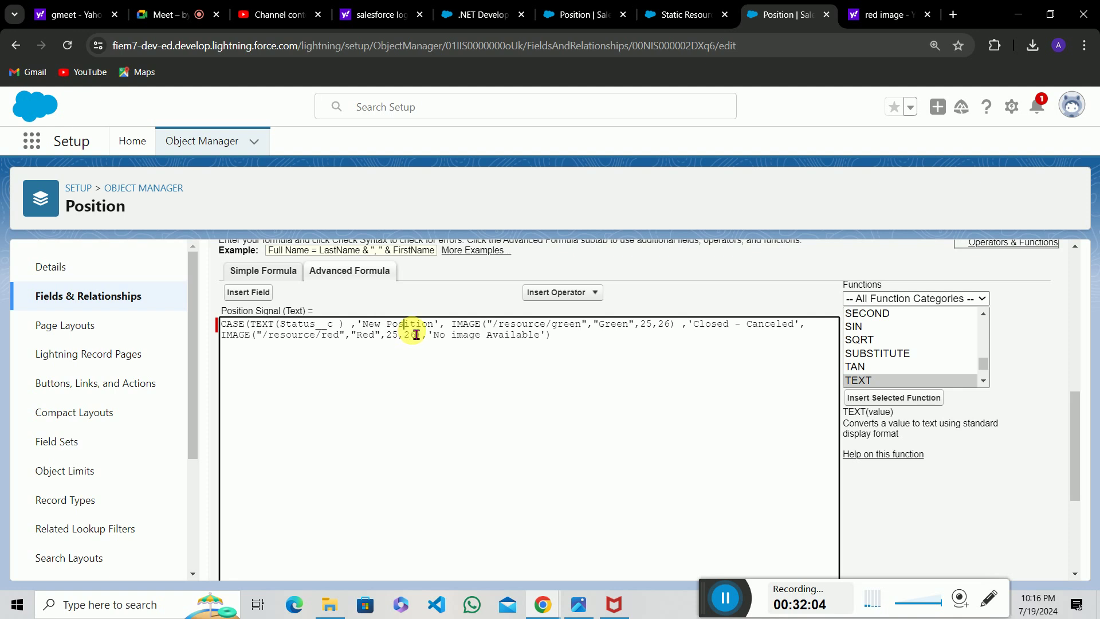
click(540, 330)
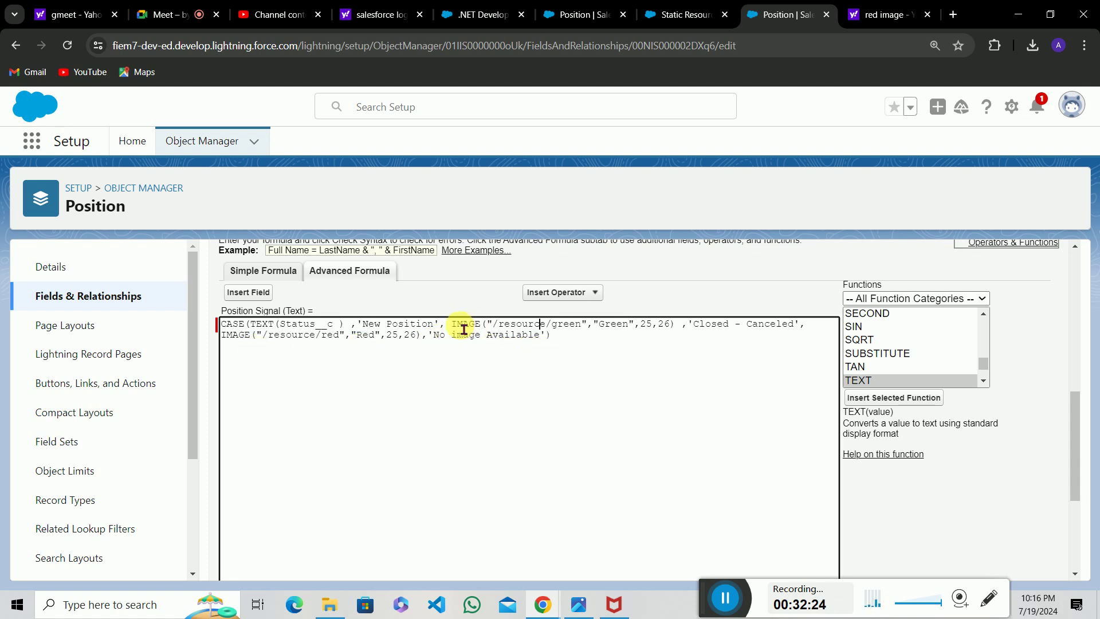
Put the Closed - Canceled case and the No image Available default on their own lines.
click(689, 325)
key(Return)
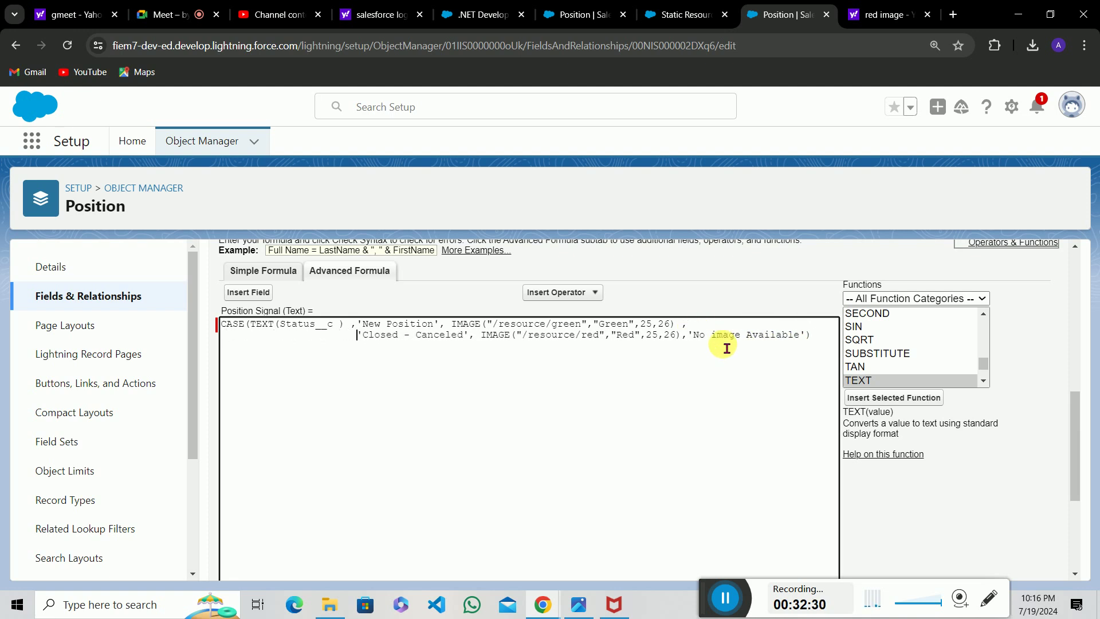
click(693, 336)
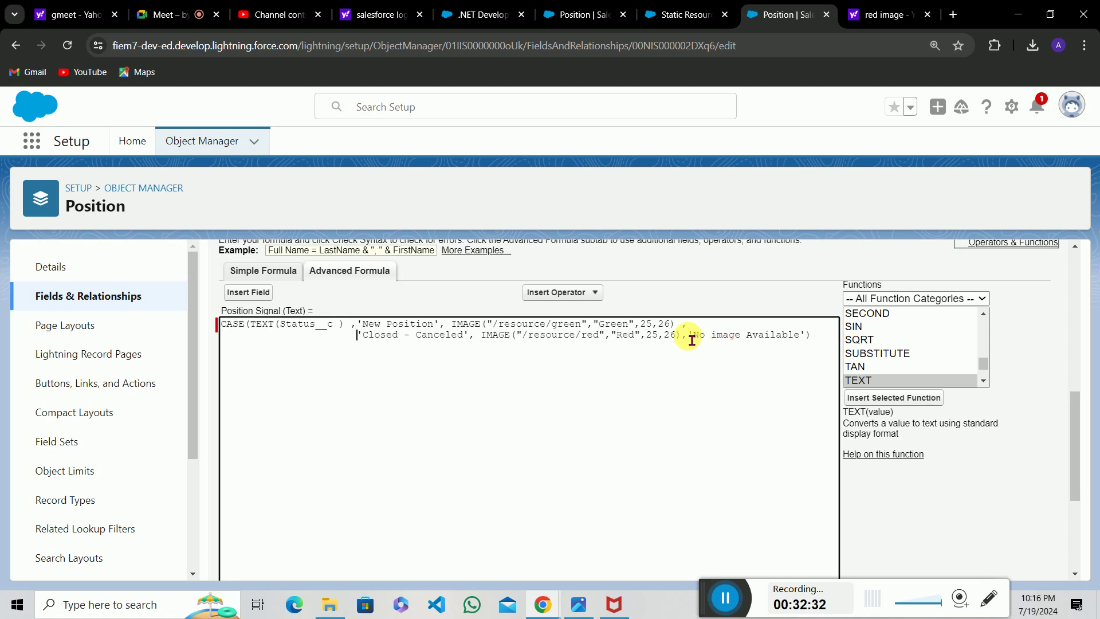
key(Return)
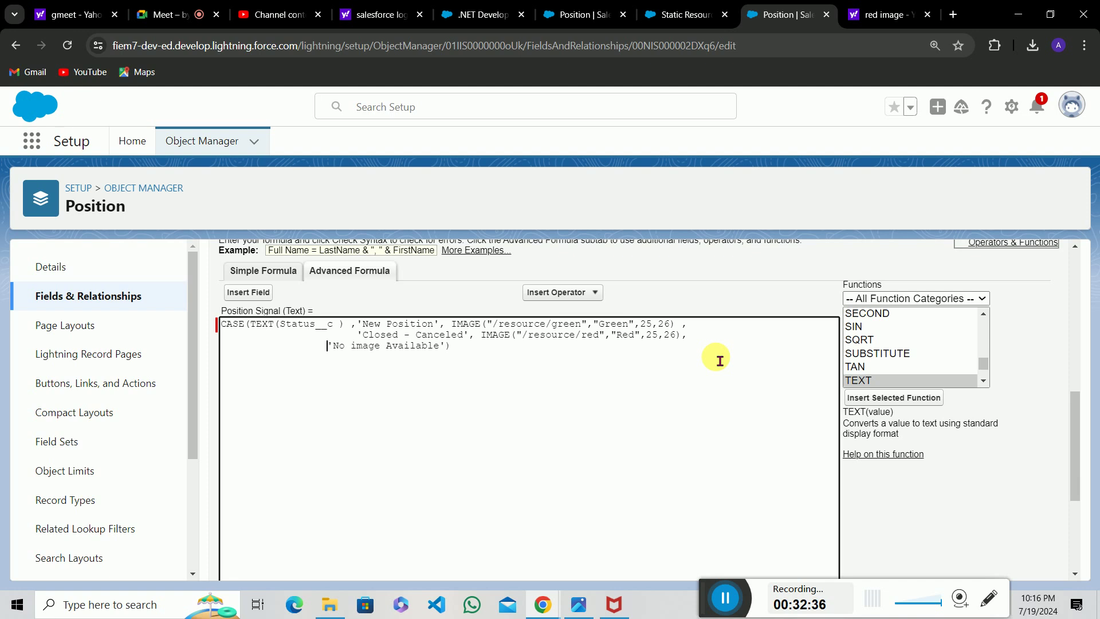
key(Return)
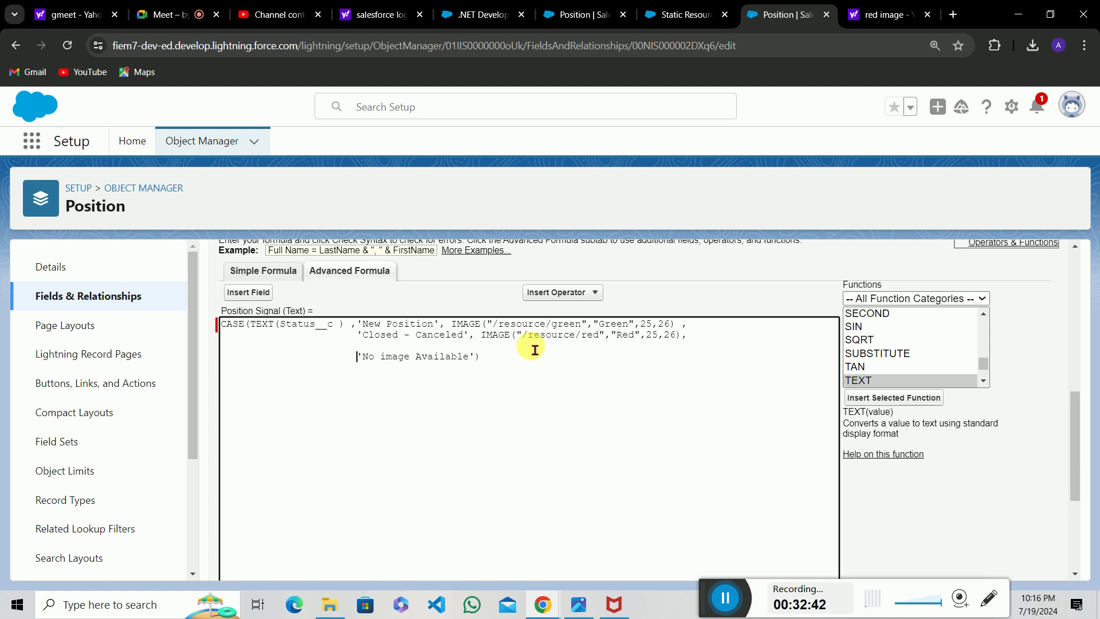
Duplicate the Closed - Canceled case line directly below it.
drag(359, 338, 700, 343)
key(ctrl+c)
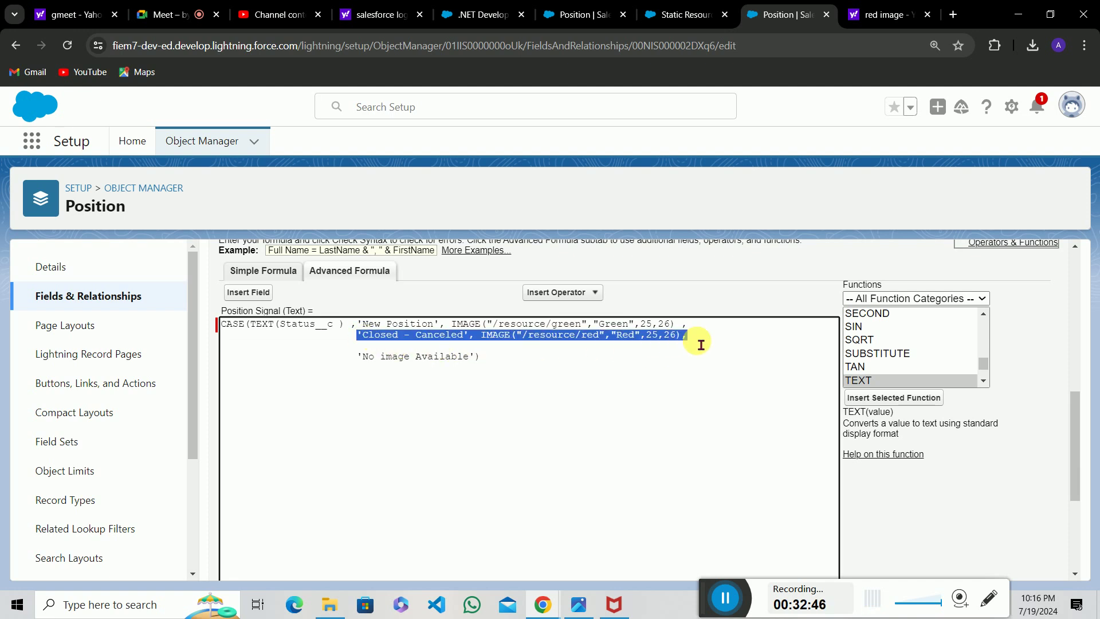
click(368, 355)
key(ctrl+v)
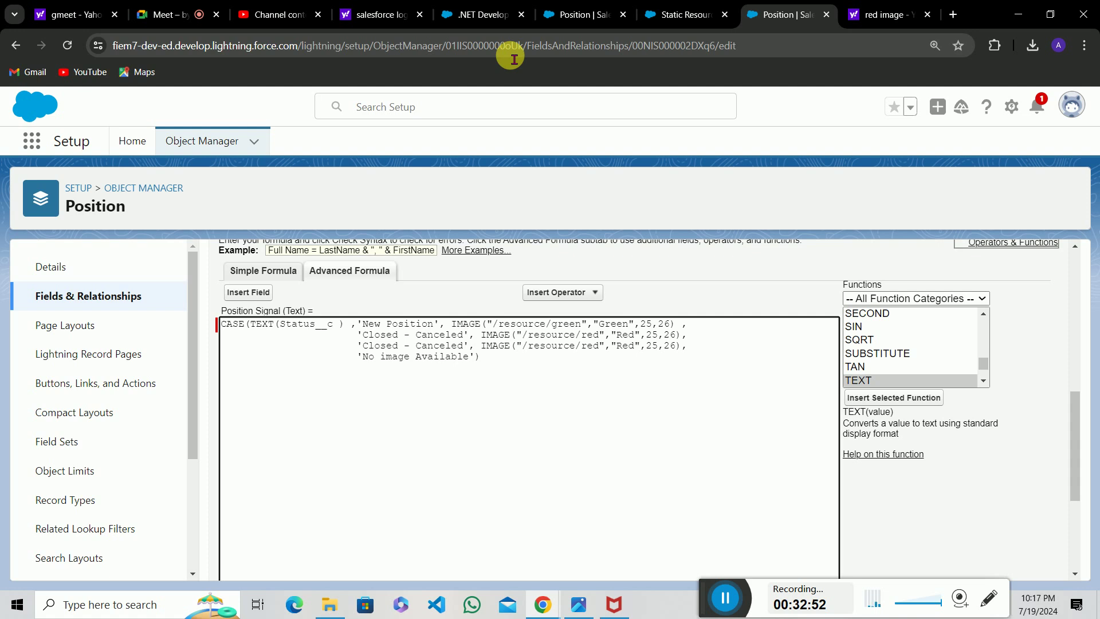
click(556, 14)
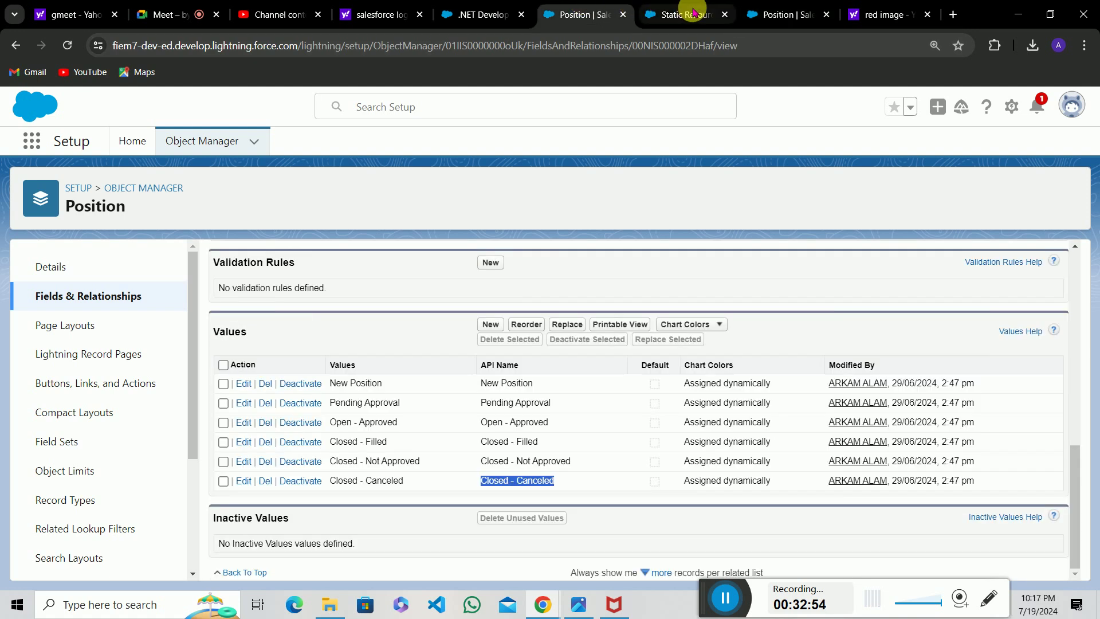
click(785, 14)
click(686, 11)
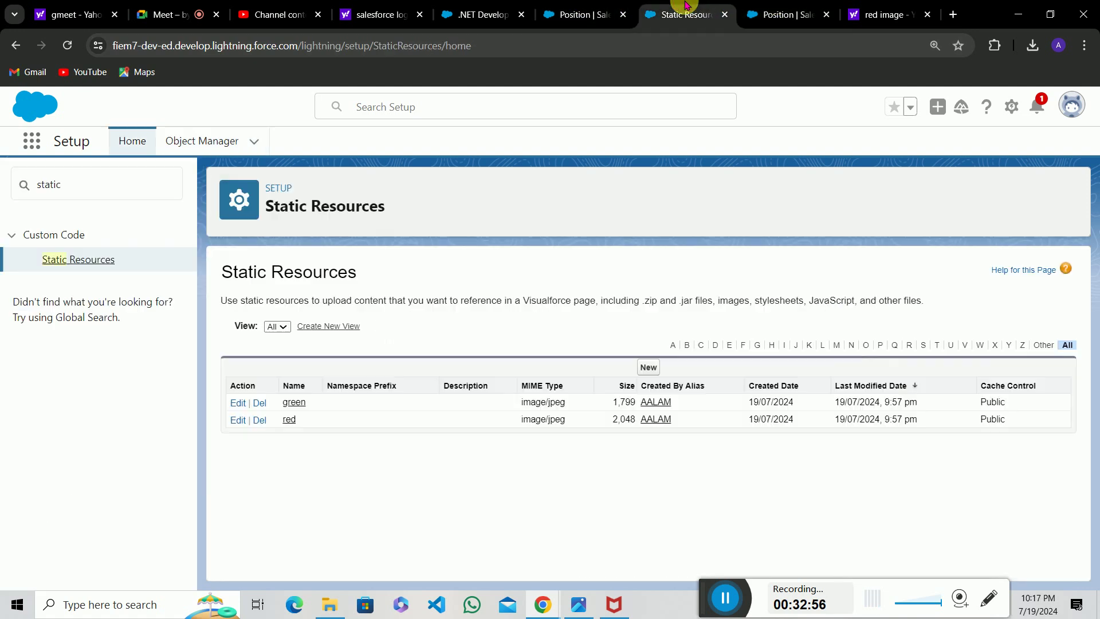
click(584, 7)
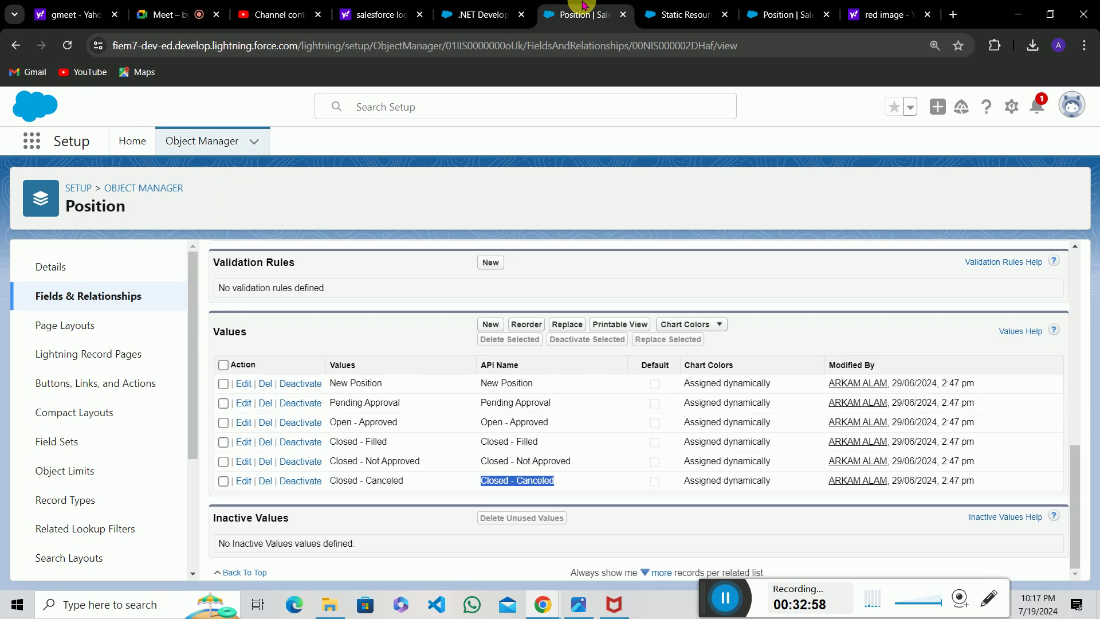
click(527, 451)
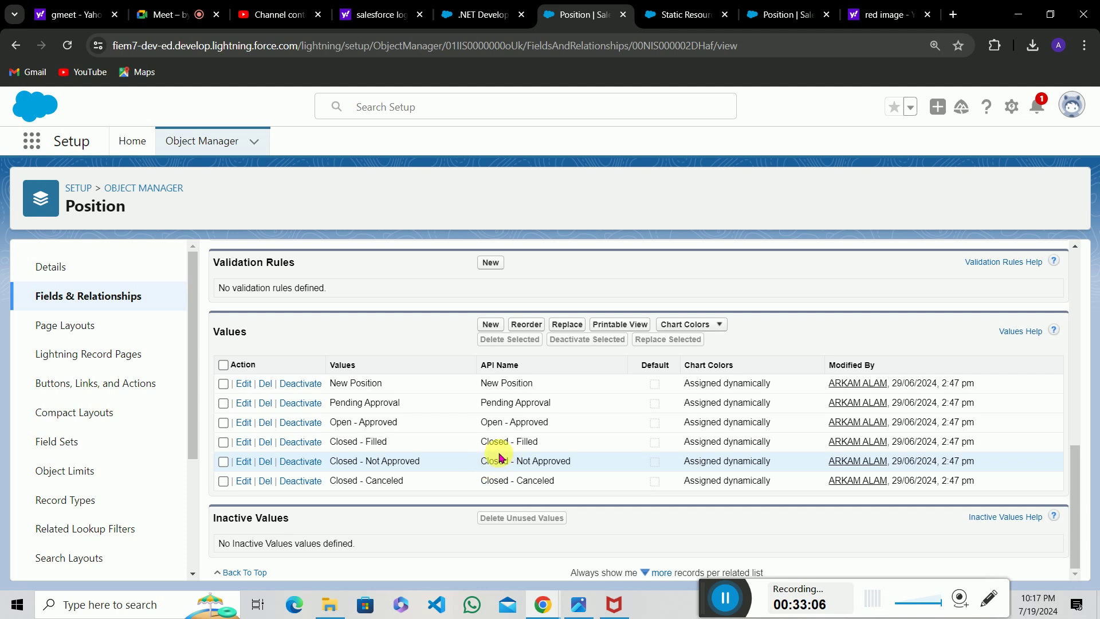
drag(480, 444, 539, 448)
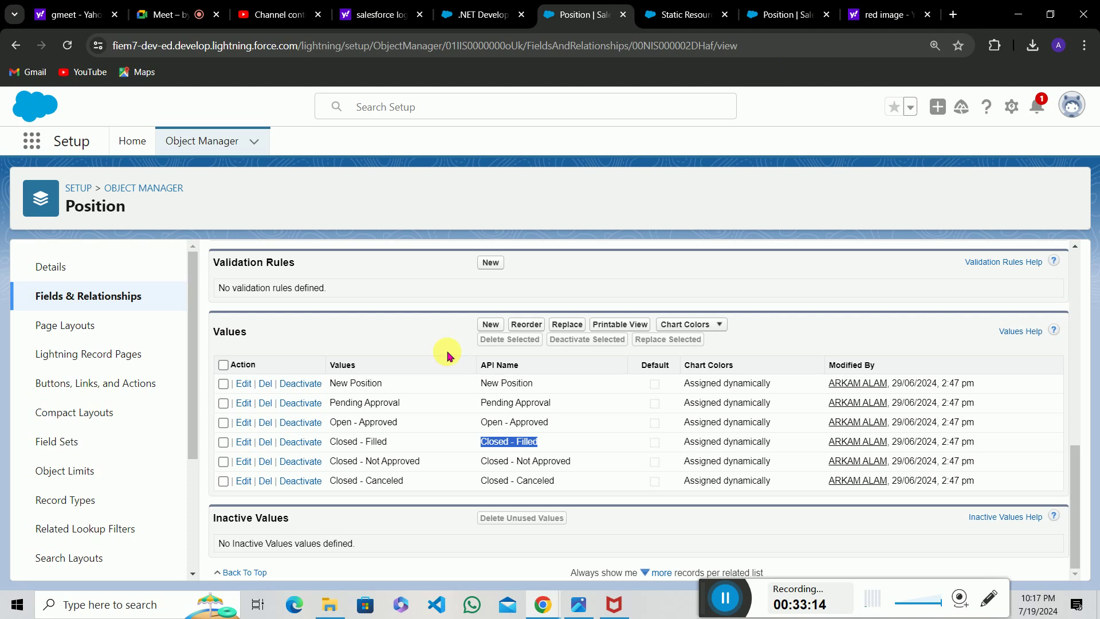
click(501, 473)
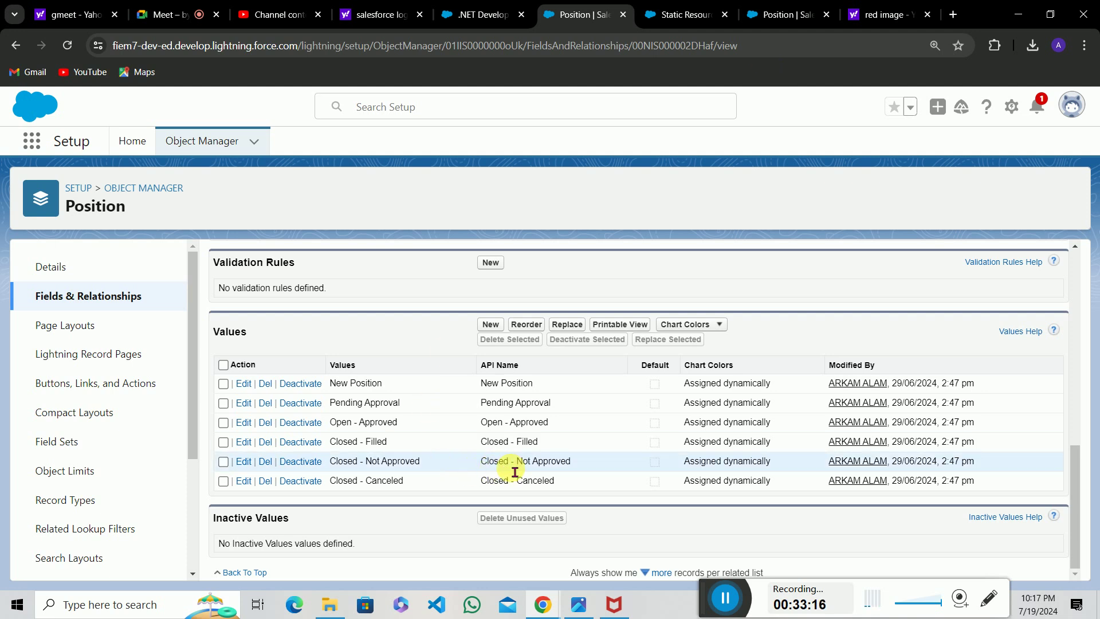
drag(481, 462, 577, 462)
key(ctrl+c)
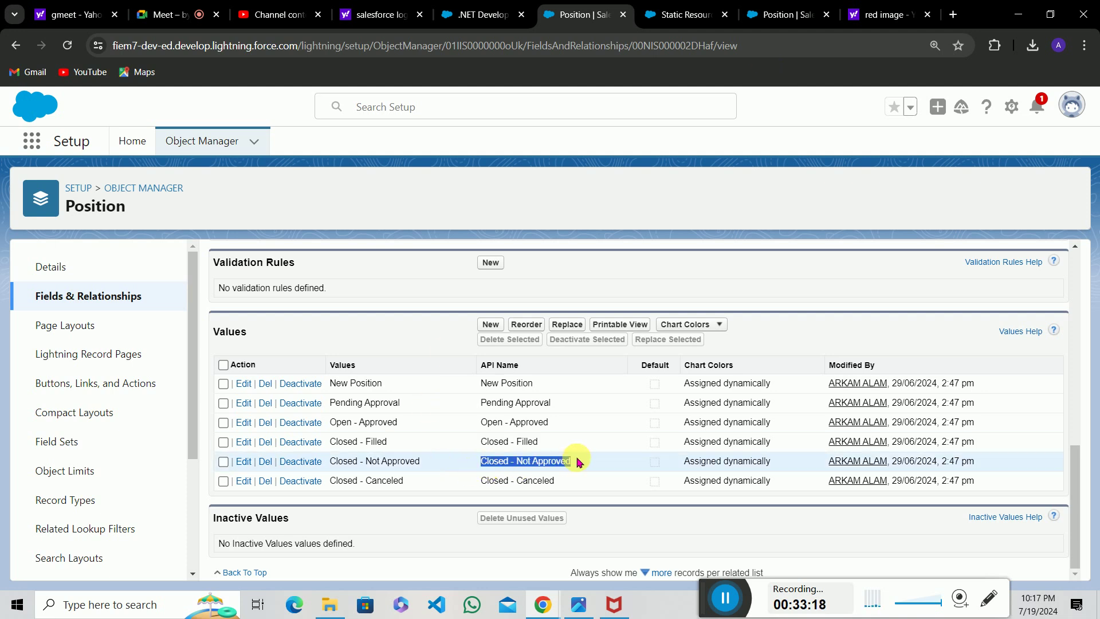
click(793, 6)
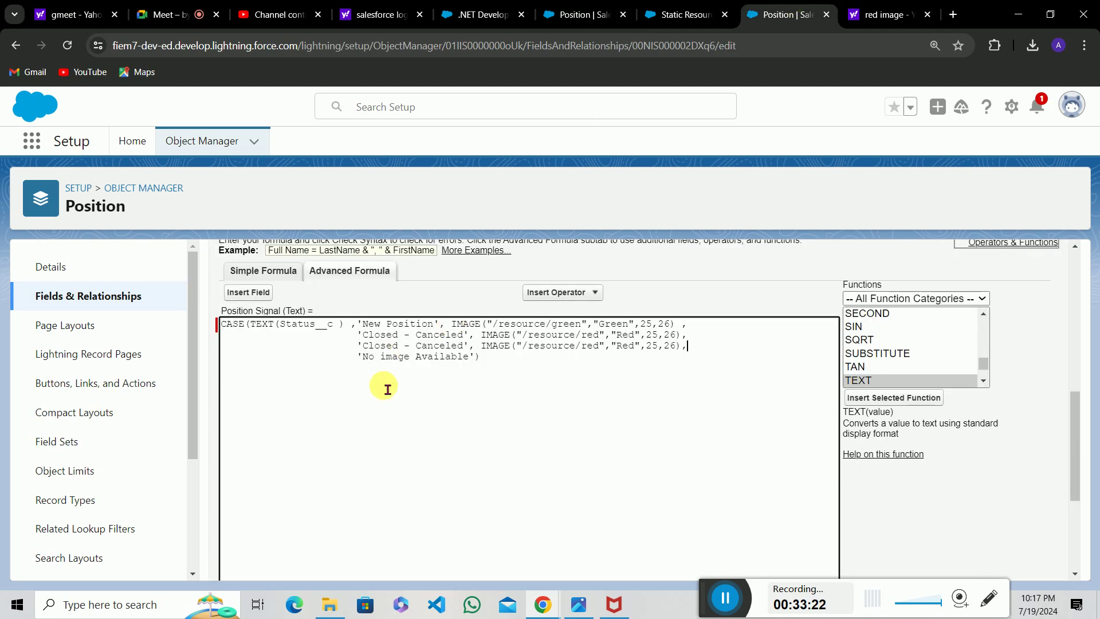
Change the duplicated case to Closed - Not Approved and start a new line after it.
drag(363, 345, 471, 358)
key(ctrl+v)
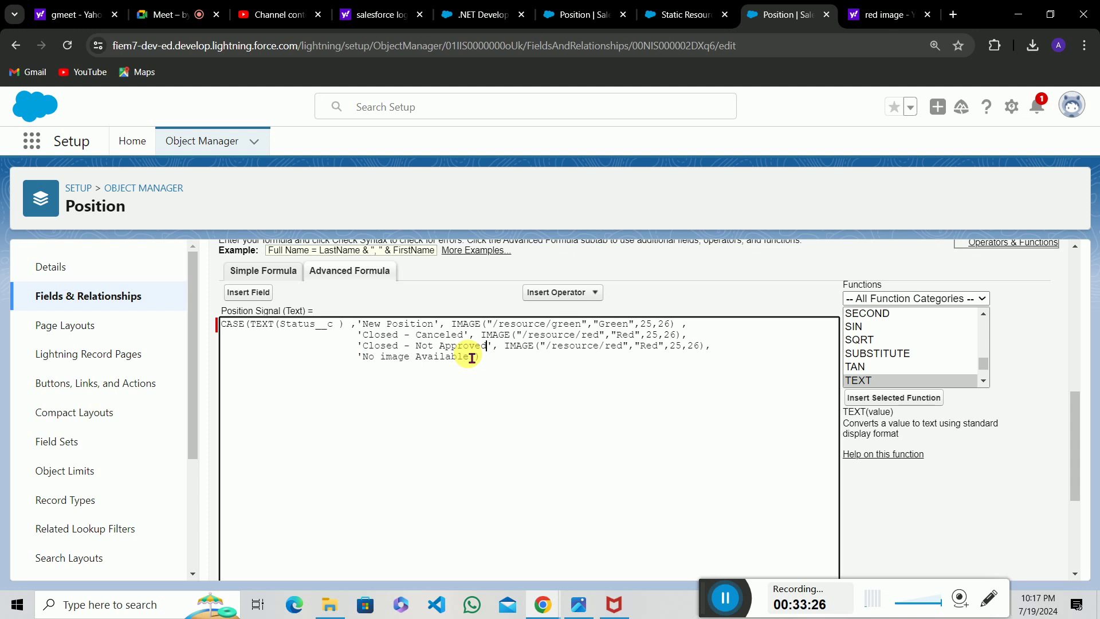
click(723, 349)
key(Return)
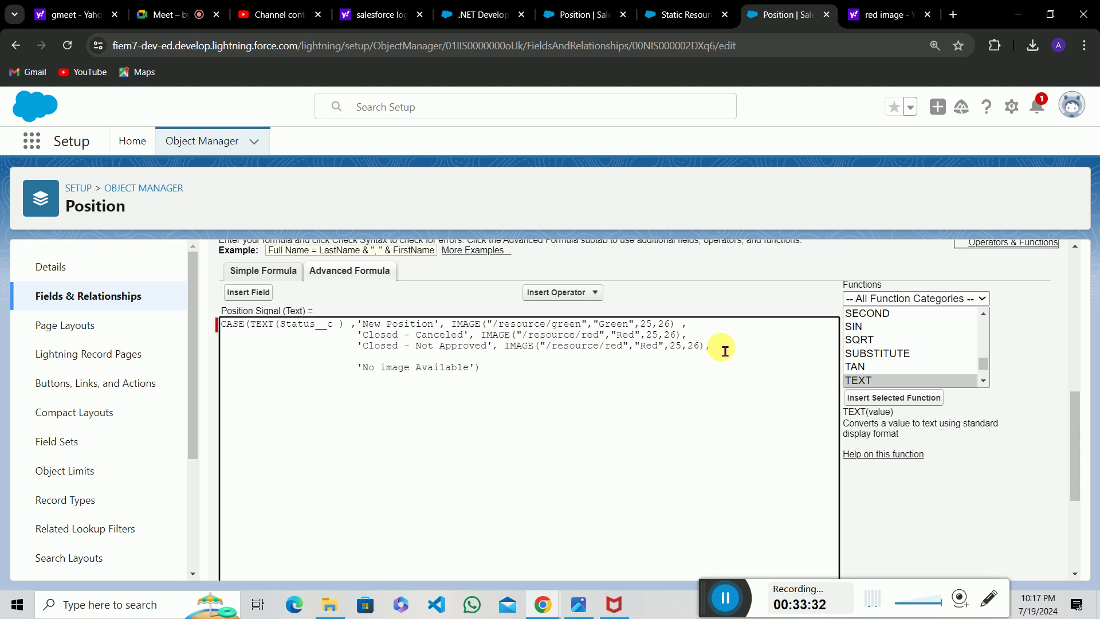
key(ctrl+v)
key(BackSpace)
key(BackSpace)
key(BackSpace)
key(BackSpace)
key(BackSpace)
key(BackSpace)
key(BackSpace)
key(BackSpace)
key(BackSpace)
key(BackSpace)
key(BackSpace)
key(BackSpace)
key(BackSpace)
key(BackSpace)
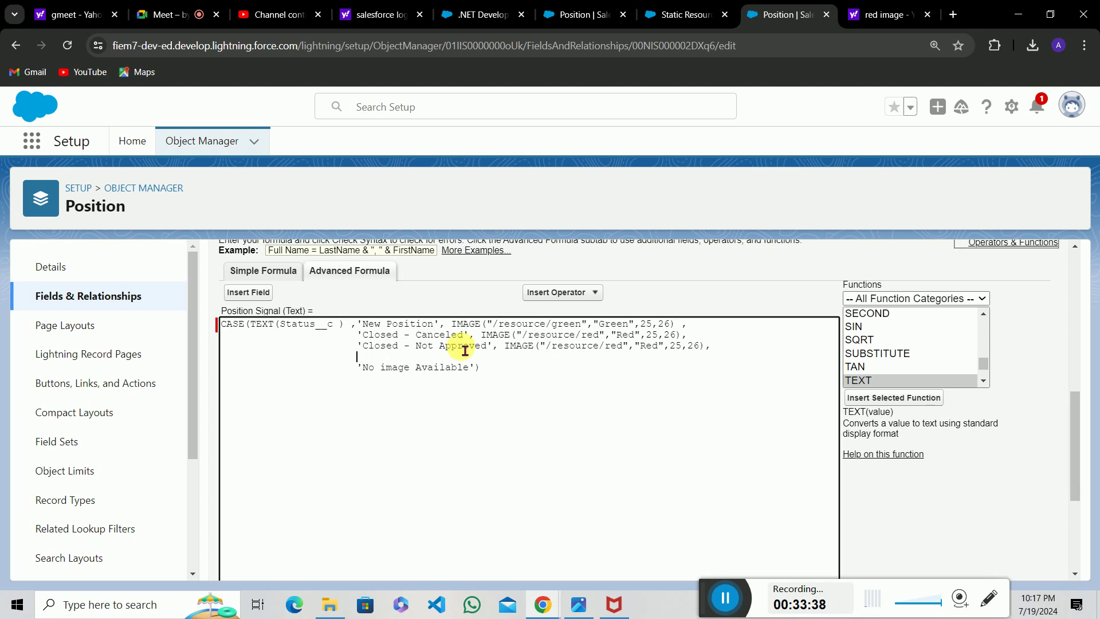
Copy the Closed - Not Approved case onto a fourth line, aligned with the others.
drag(357, 347, 726, 354)
key(ctrl+c)
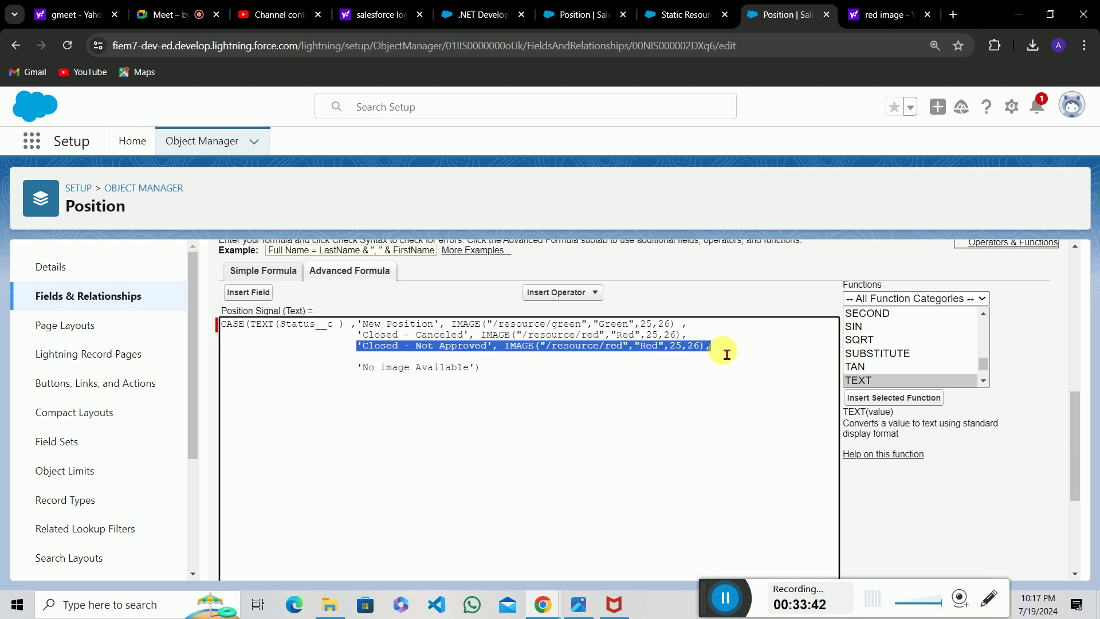
click(726, 353)
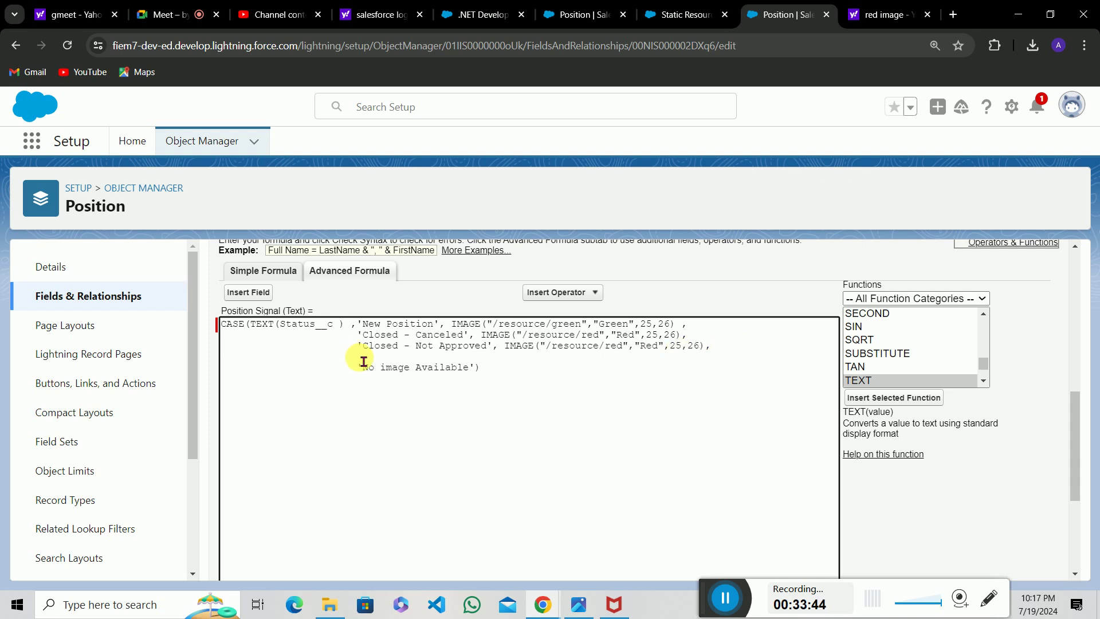
key(ctrl+v)
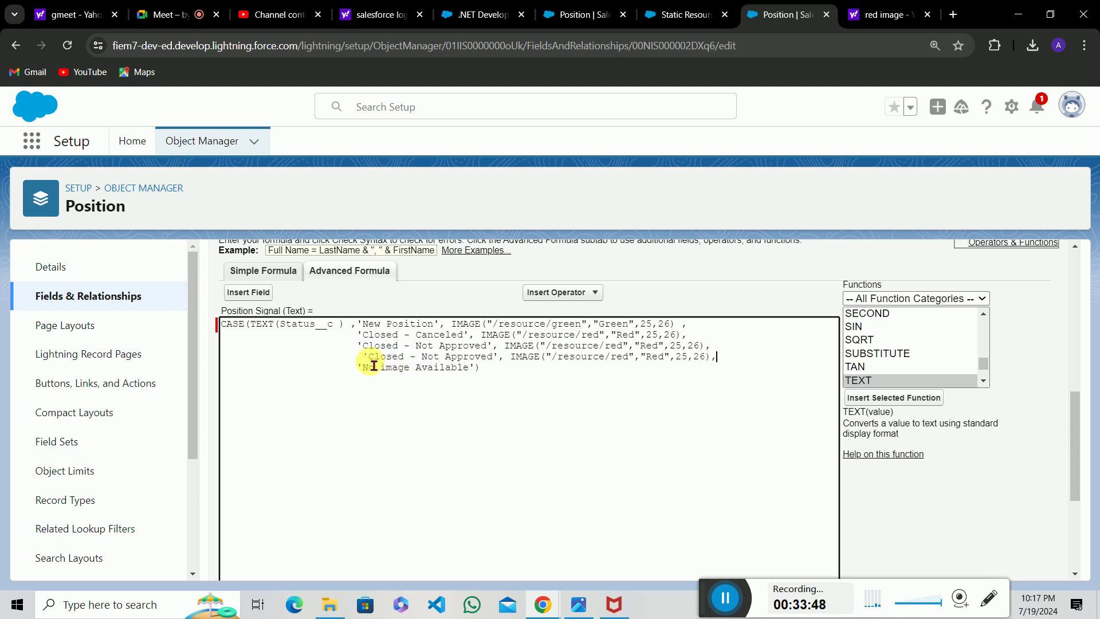
click(374, 366)
key(BackSpace)
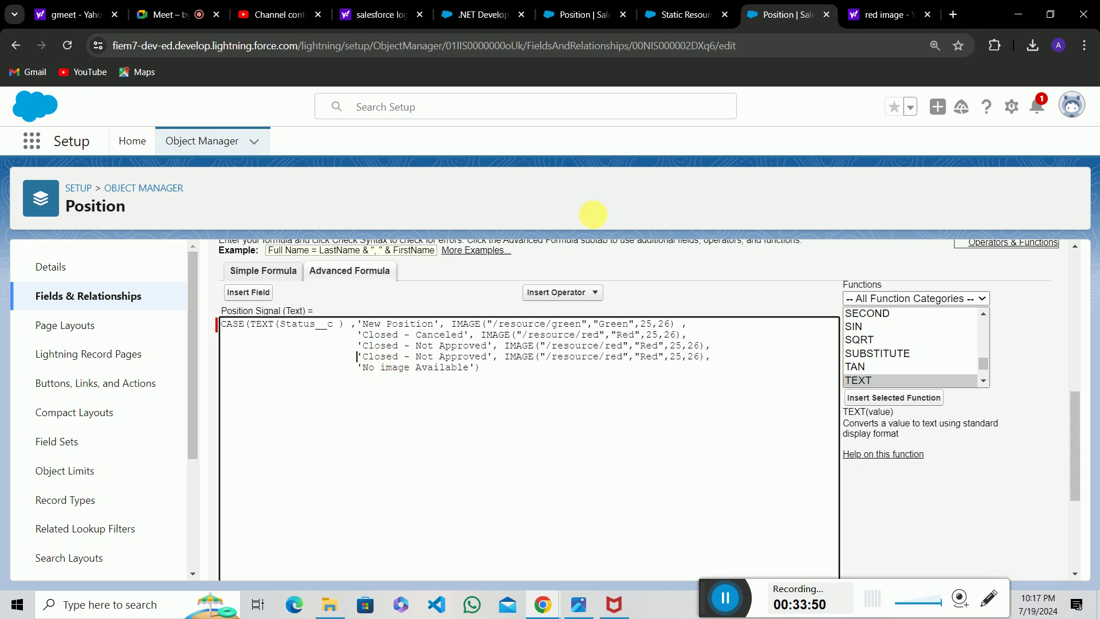
Copy the Open - Approved API name from the Status picklist values page.
click(610, 6)
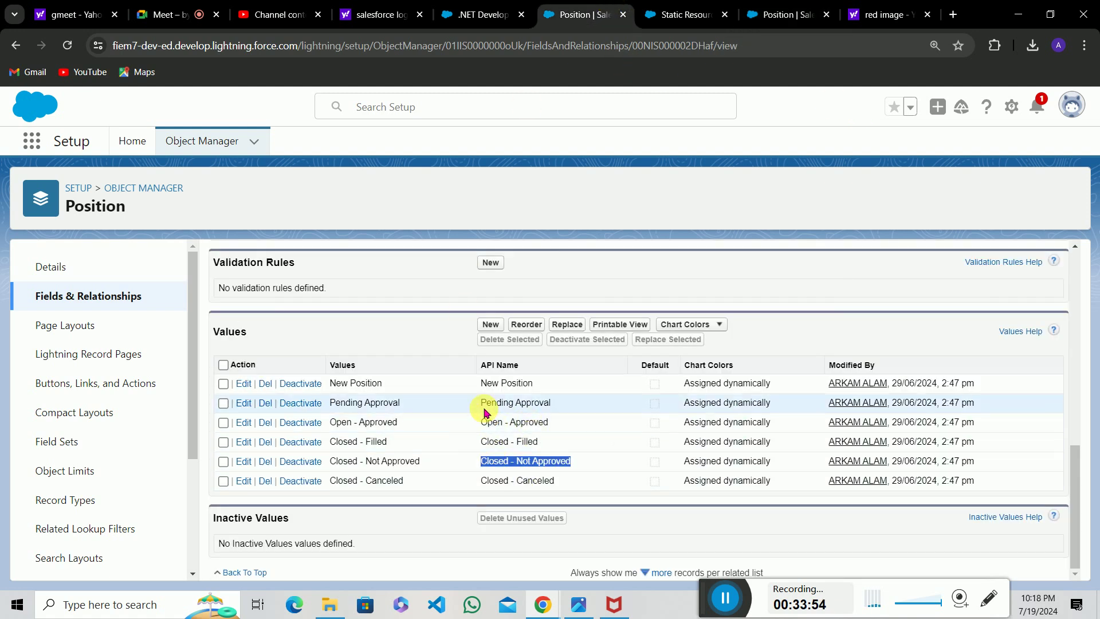
drag(488, 422, 555, 422)
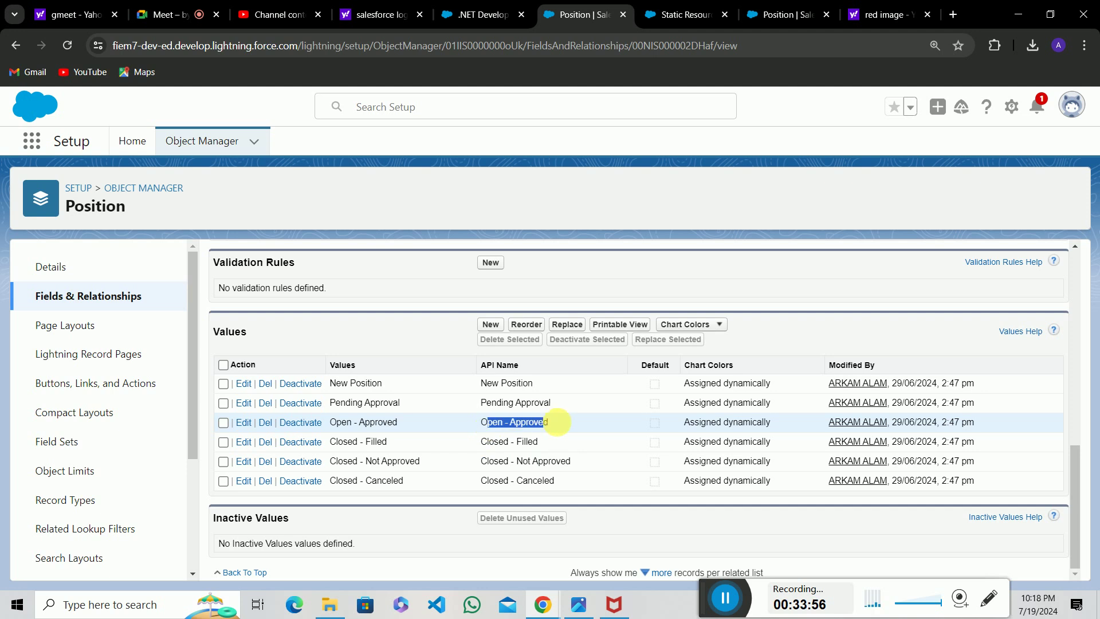
click(555, 423)
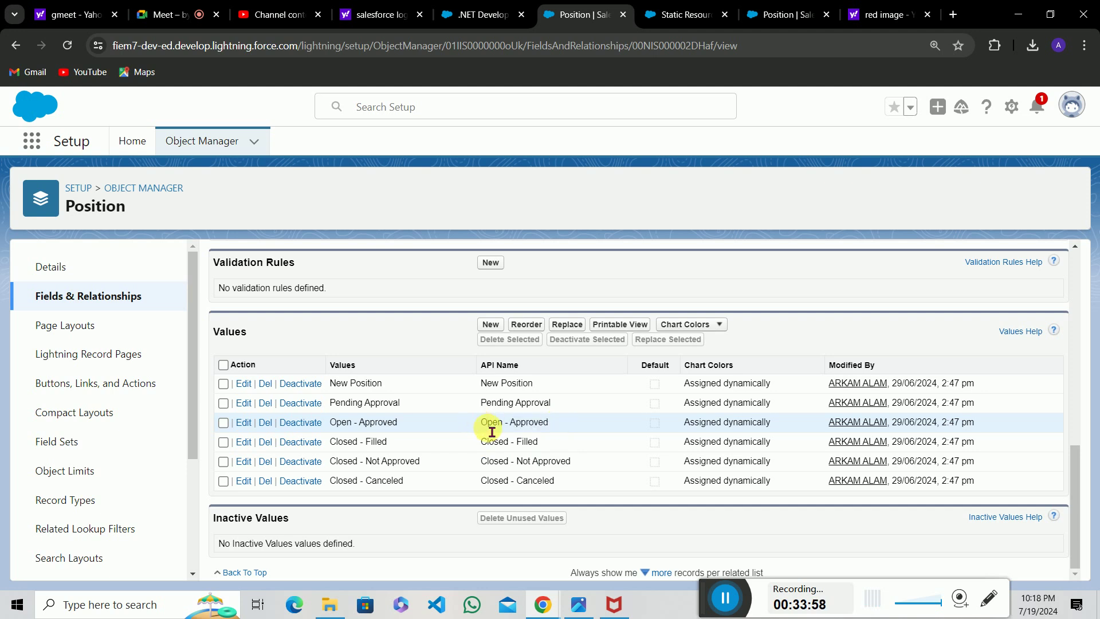
drag(491, 432, 581, 427)
key(ctrl+c)
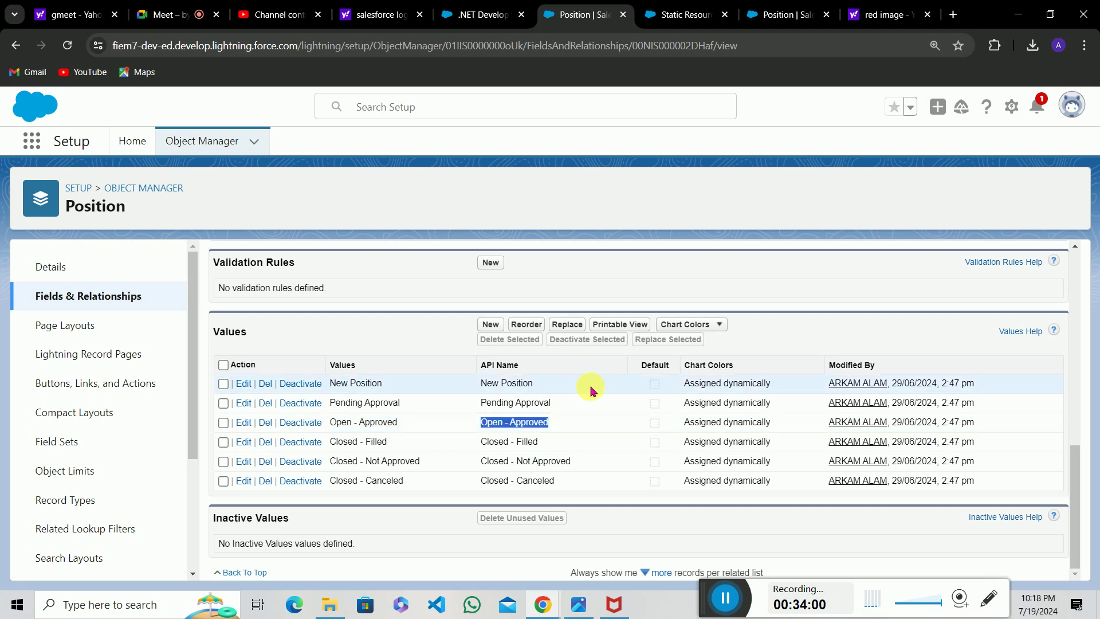
Make the fourth case Open - Approved, using the green image path and label Green.
click(788, 12)
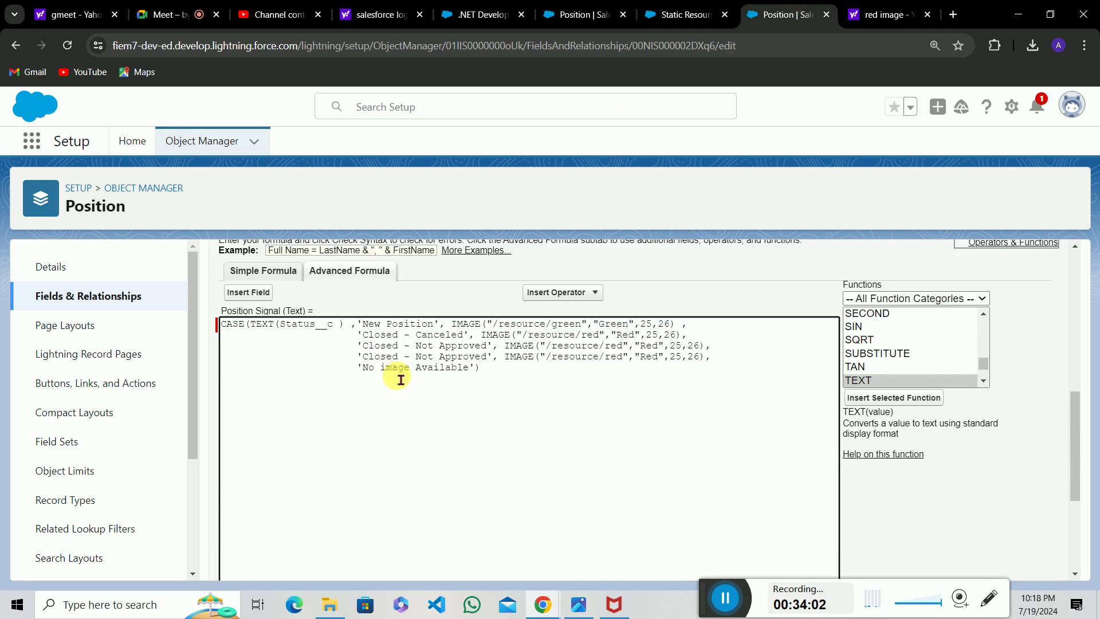
drag(363, 356, 416, 357)
drag(480, 365, 496, 365)
key(ctrl+v)
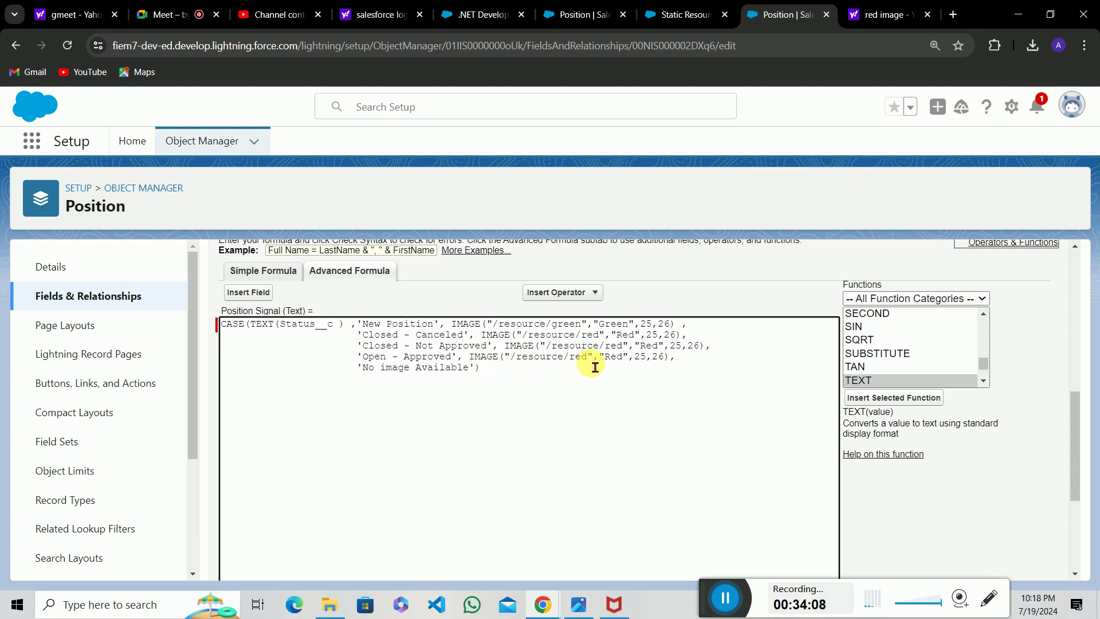
key(BackSpace)
key(BackSpace)
key(BackSpace)
text(green)
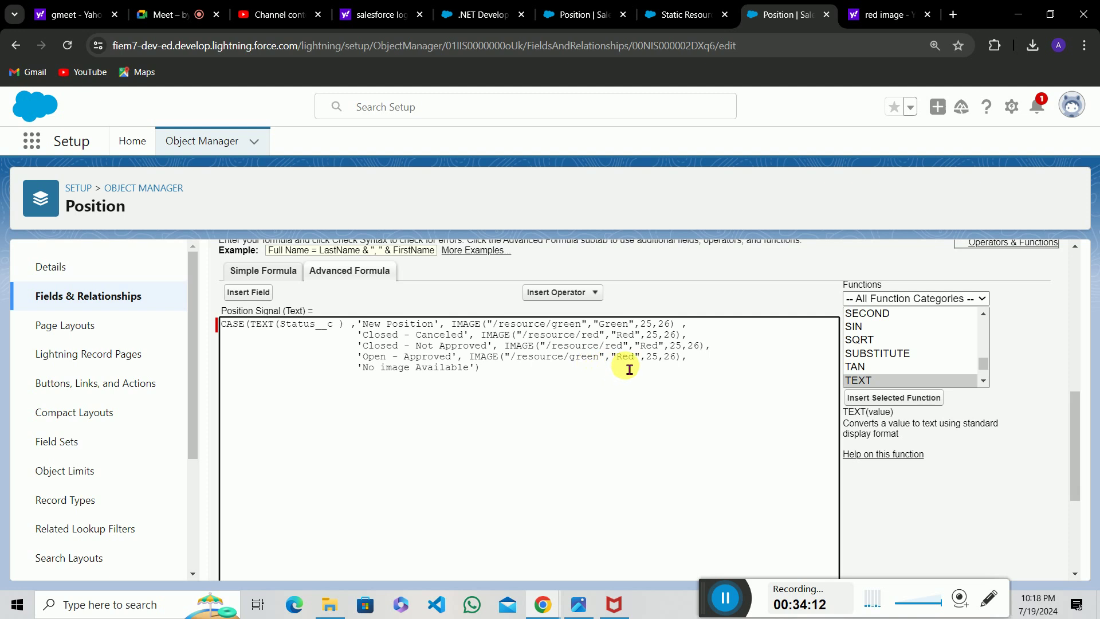
key(BackSpace)
key(BackSpace)
key(BackSpace)
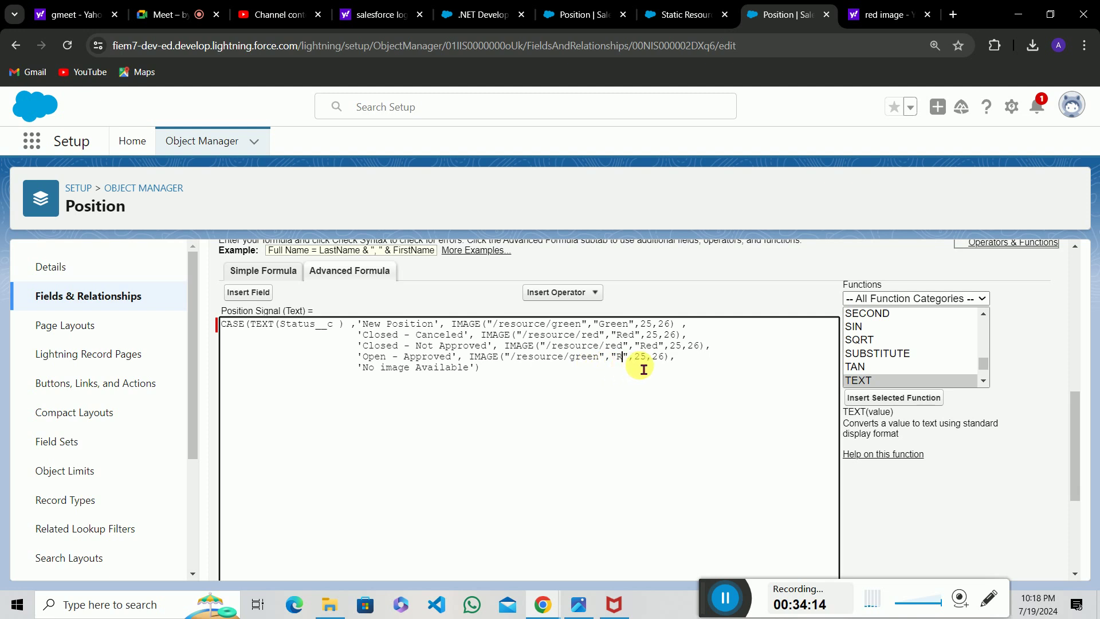
text(Green)
scroll(452, 457, down, 2)
scroll(452, 457, up, 1)
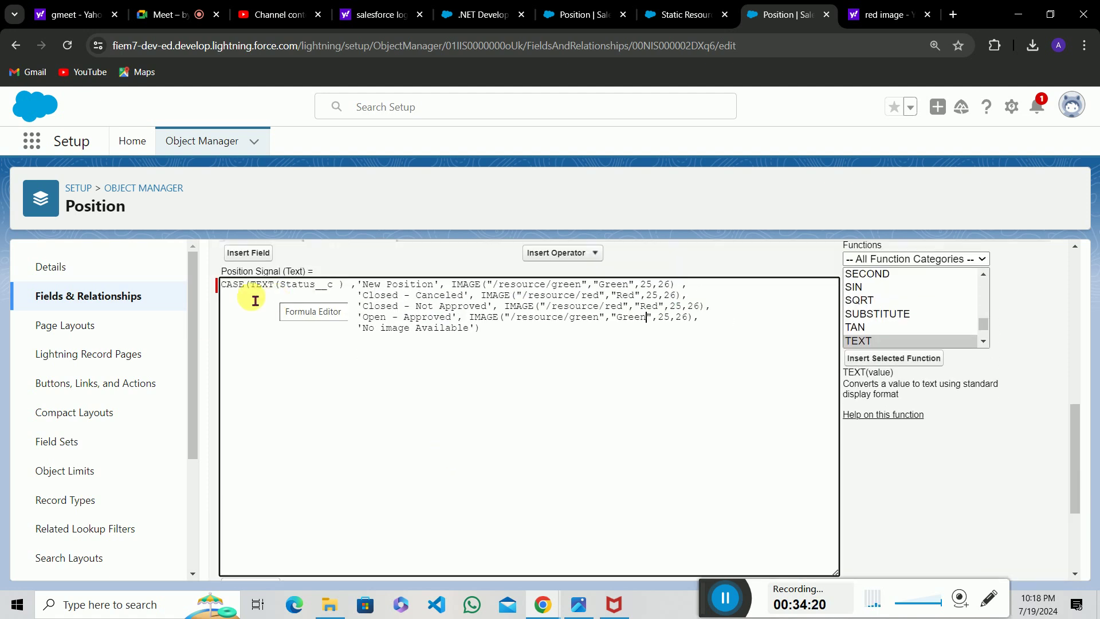
scroll(280, 318, up, 1)
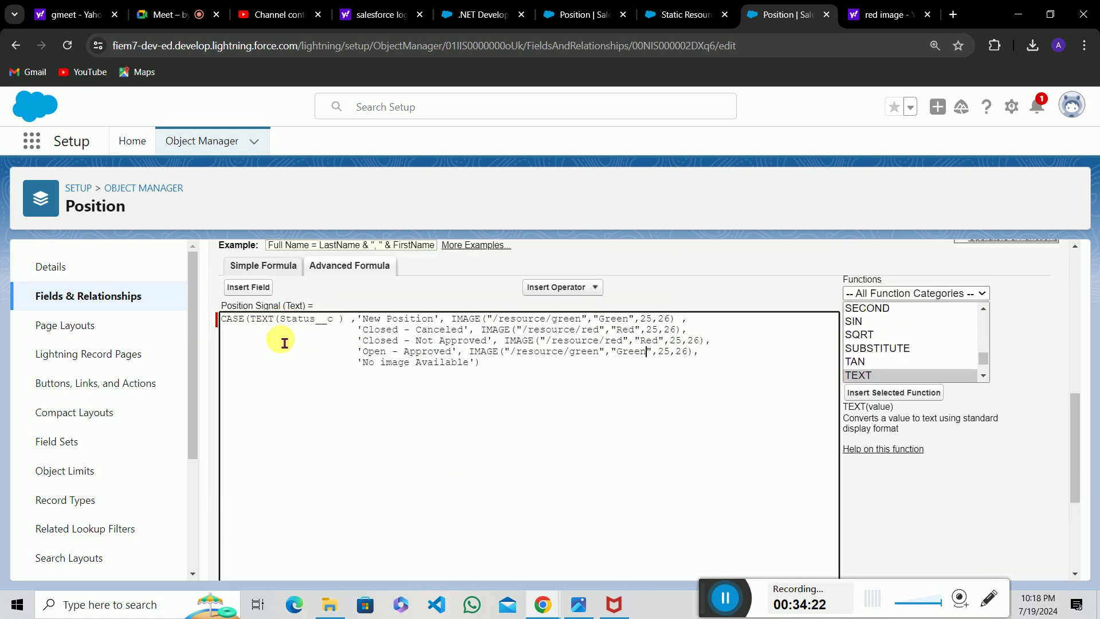
click(277, 331)
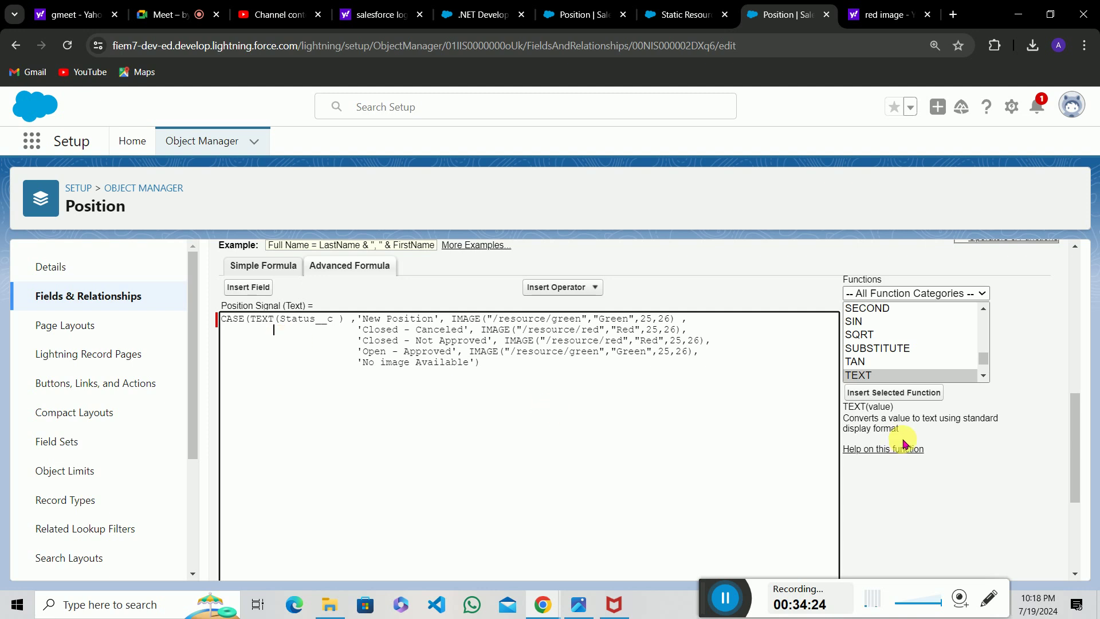
scroll(301, 403, up, 1)
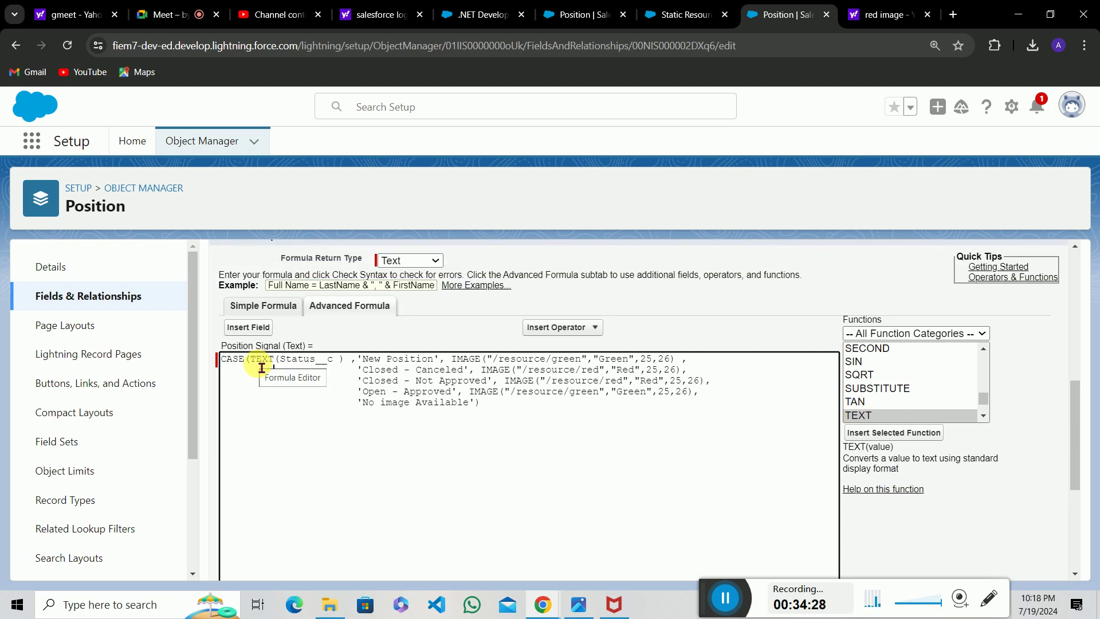
drag(280, 360, 344, 371)
click(344, 367)
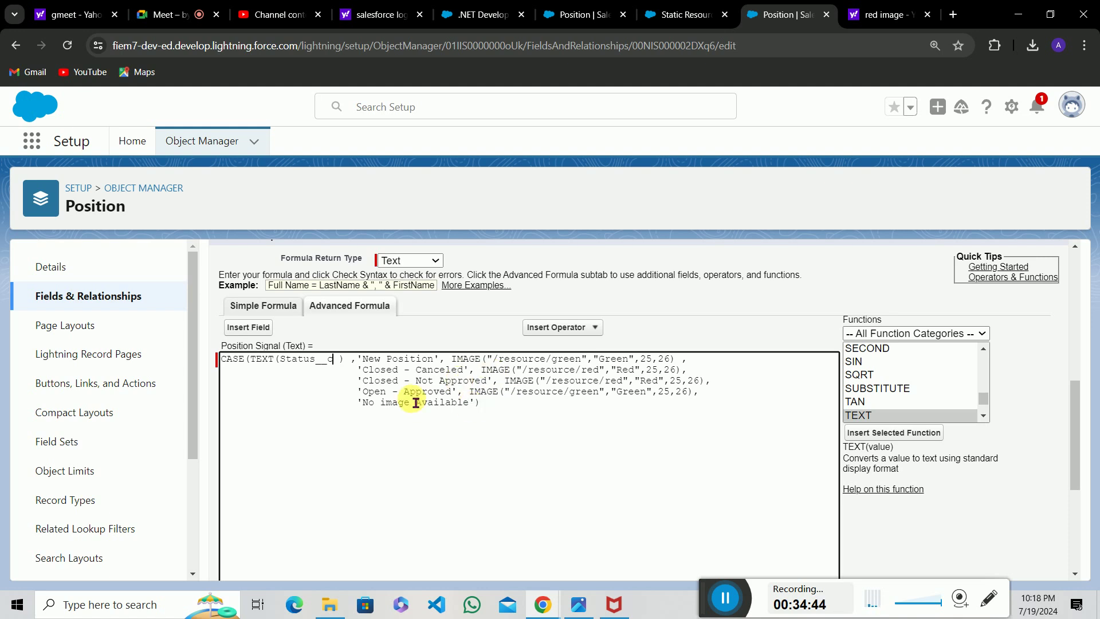
drag(364, 363, 703, 400)
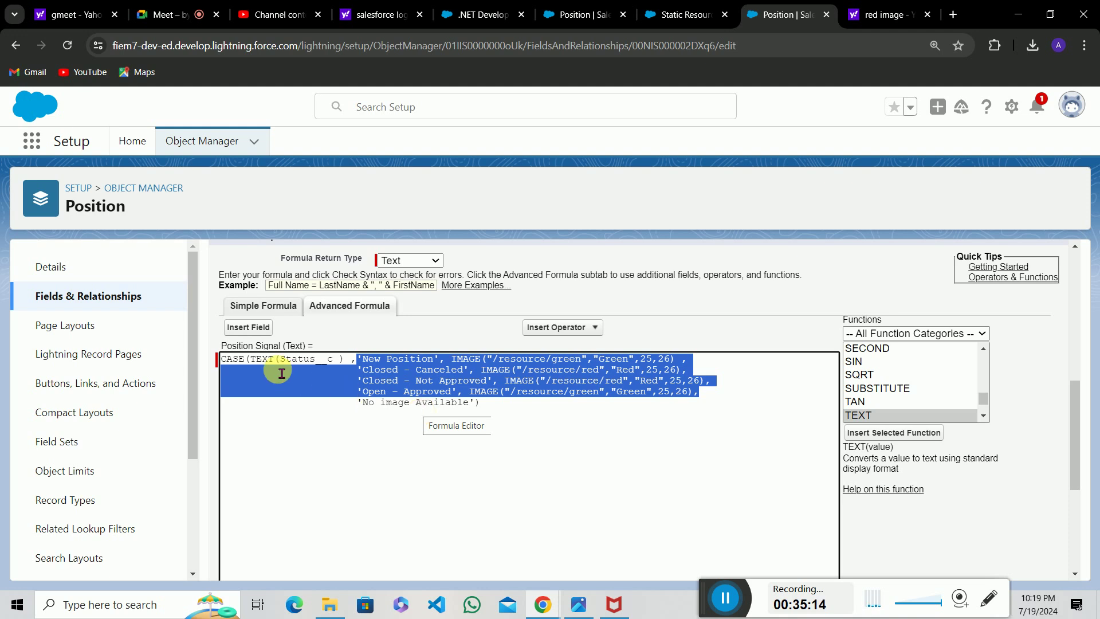
drag(281, 360, 316, 360)
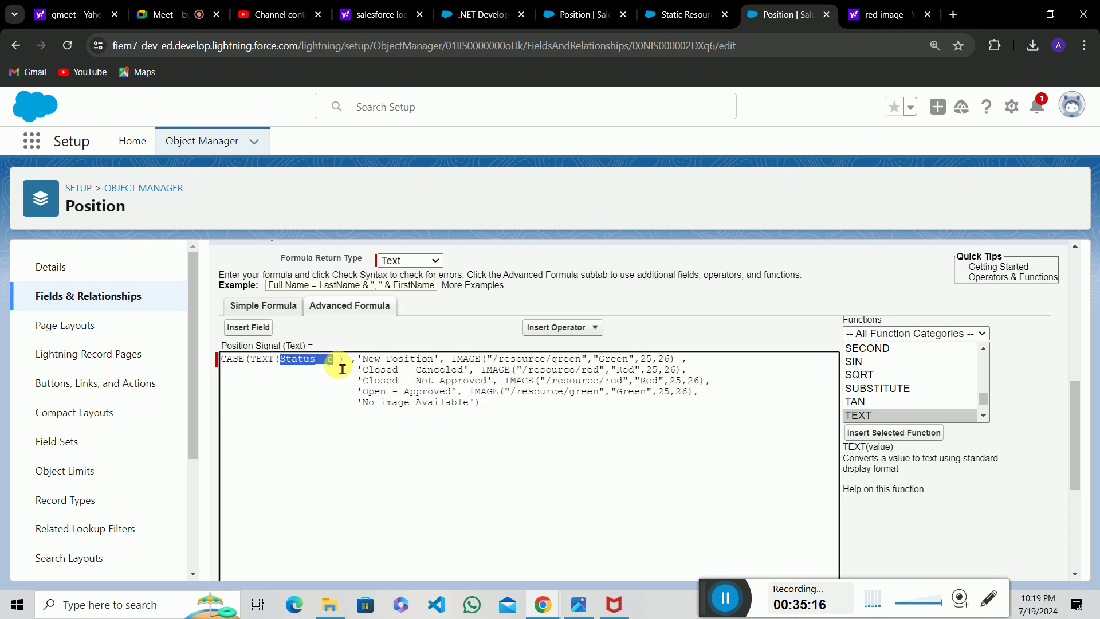
click(333, 360)
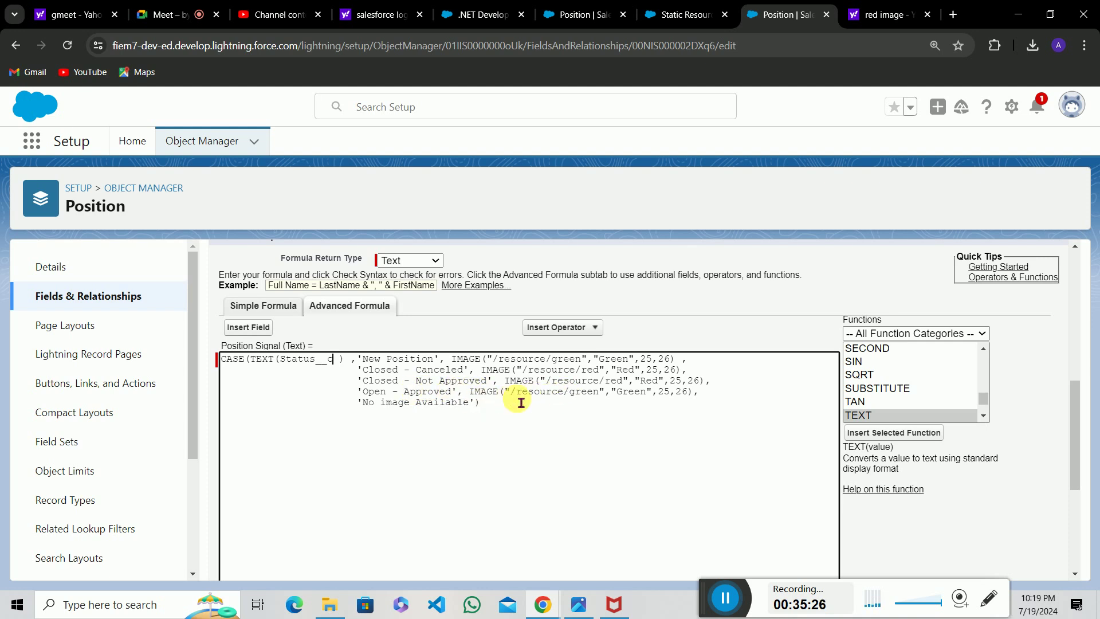
drag(368, 413, 484, 416)
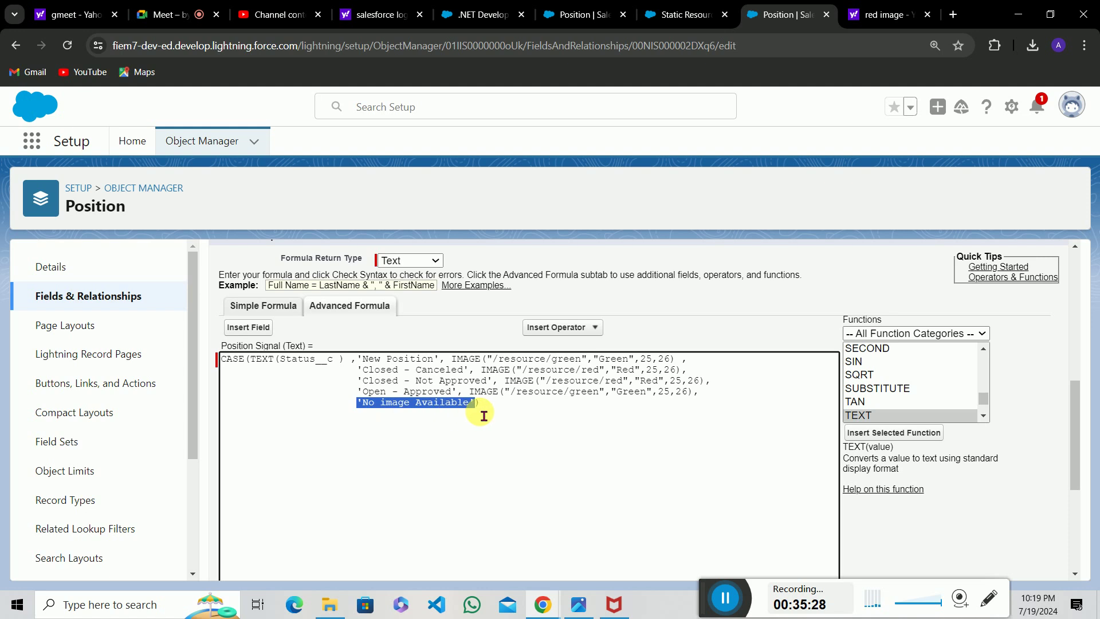
click(483, 414)
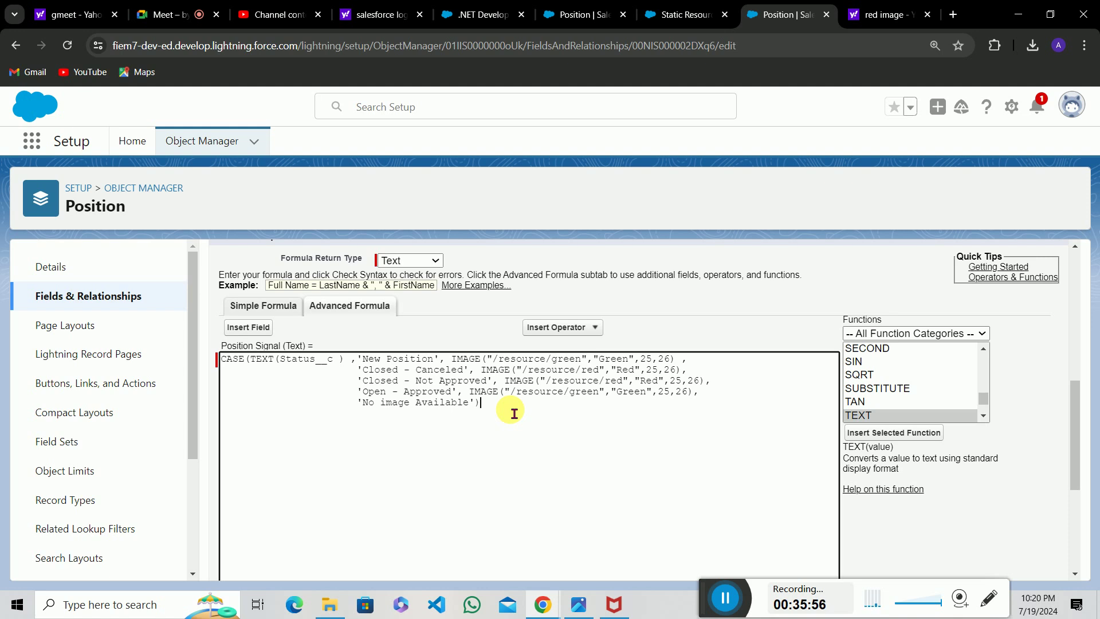
Check the Position Signal formula syntax and save the field.
scroll(513, 412, down, 4)
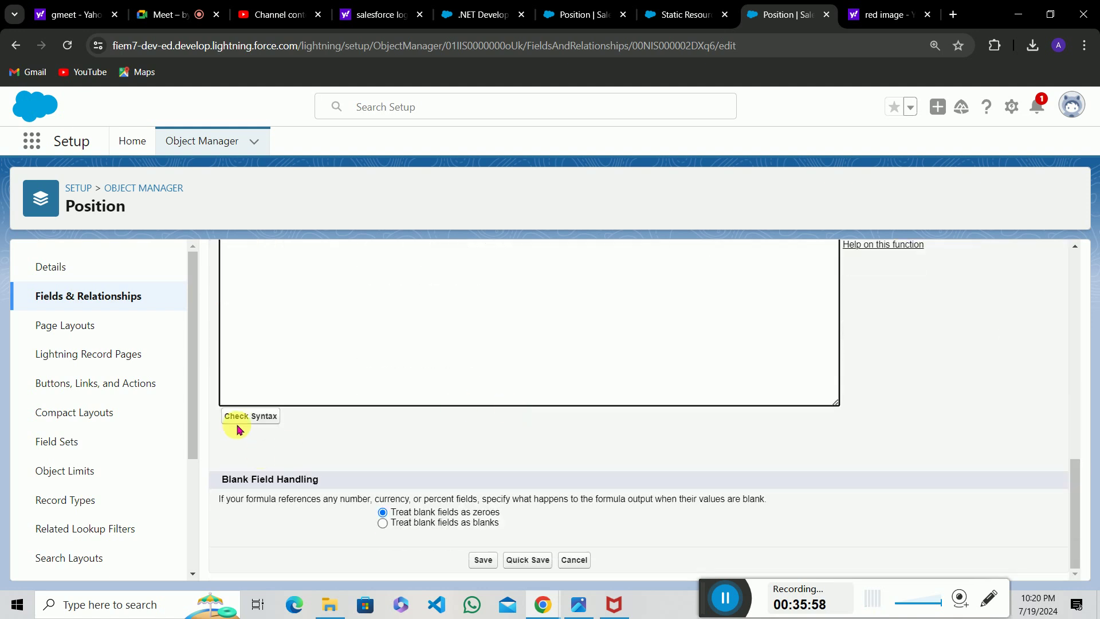
click(252, 418)
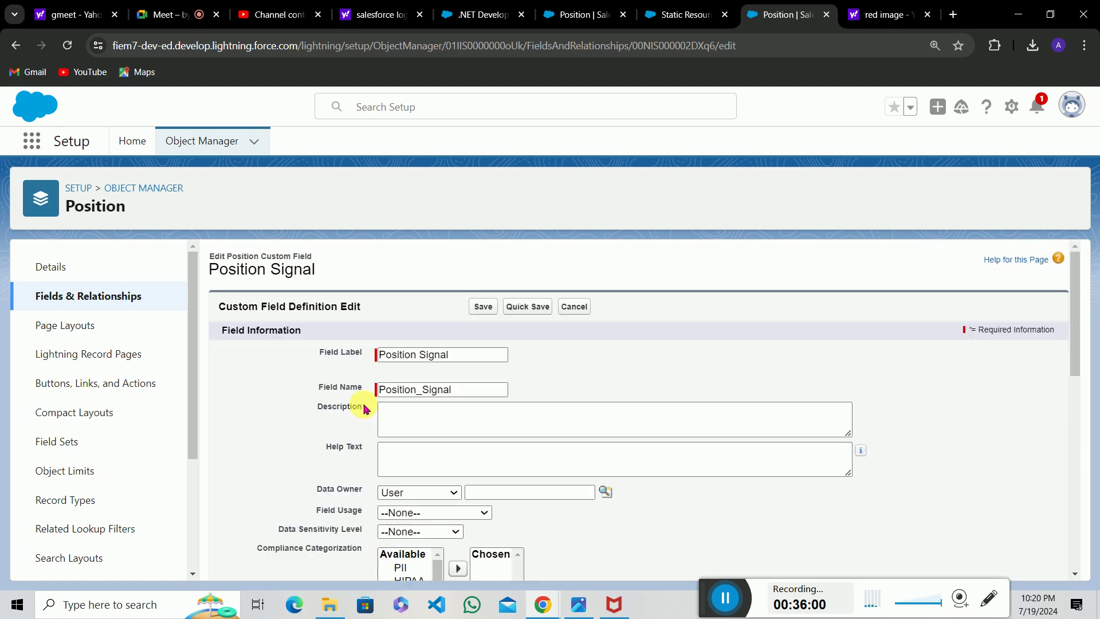
scroll(393, 405, down, 8)
scroll(371, 413, down, 3)
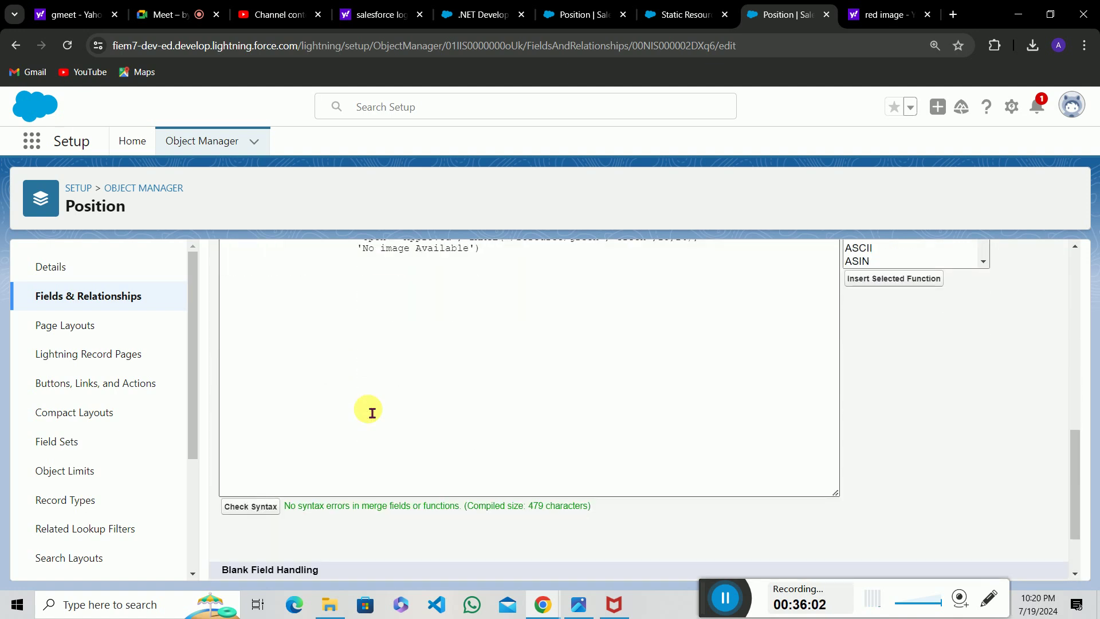
scroll(372, 413, down, 2)
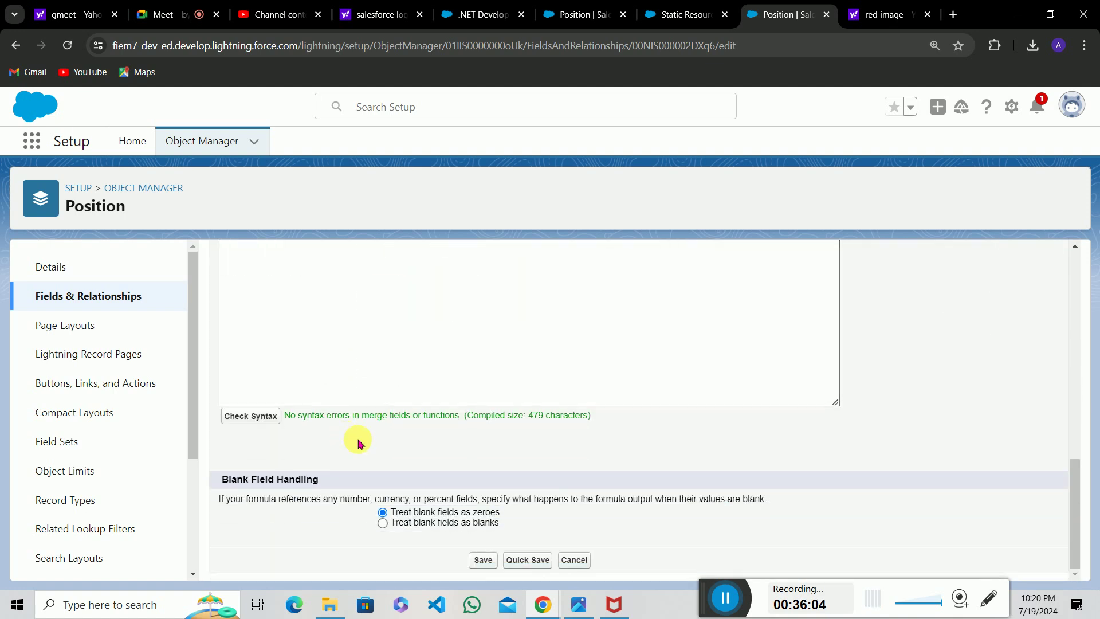
click(488, 561)
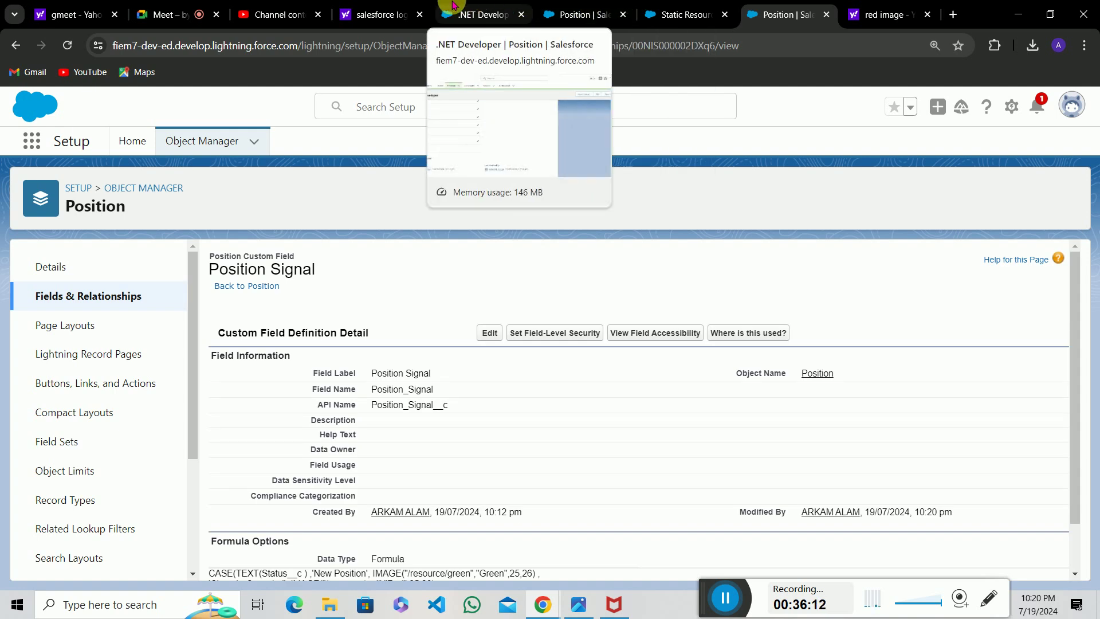
Return to the .NET Developer position record and open the Candidates list.
click(515, 7)
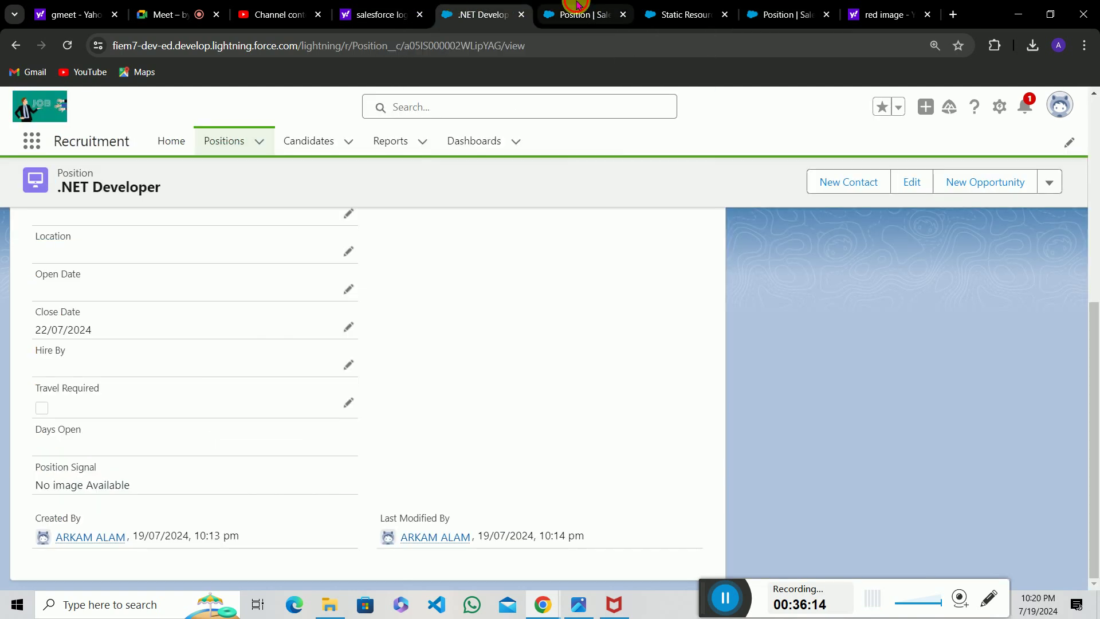
click(575, 6)
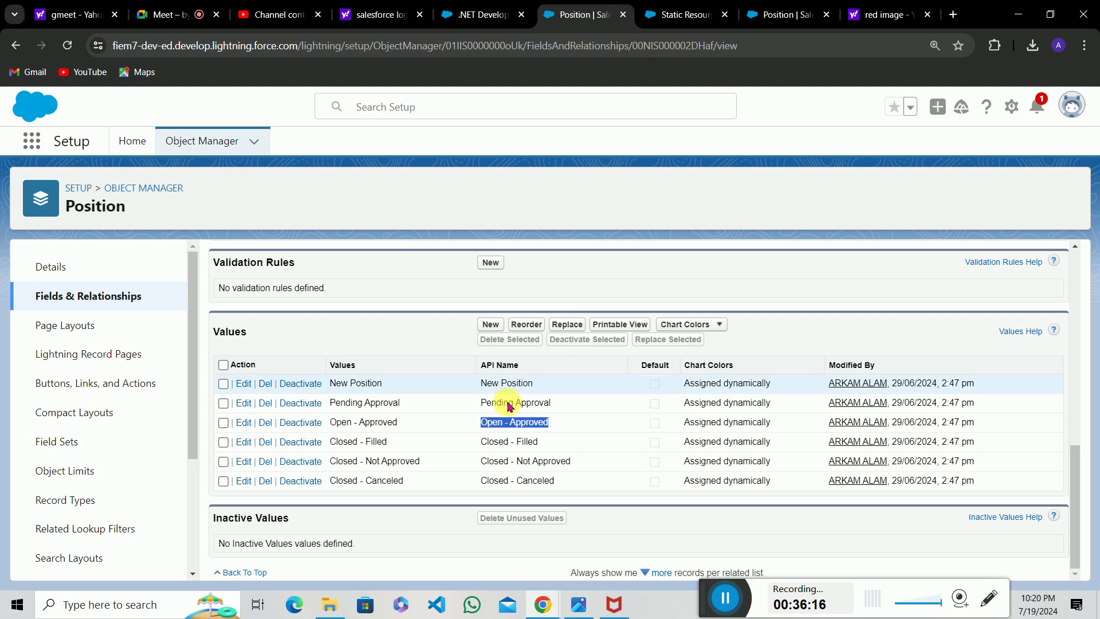
click(495, 5)
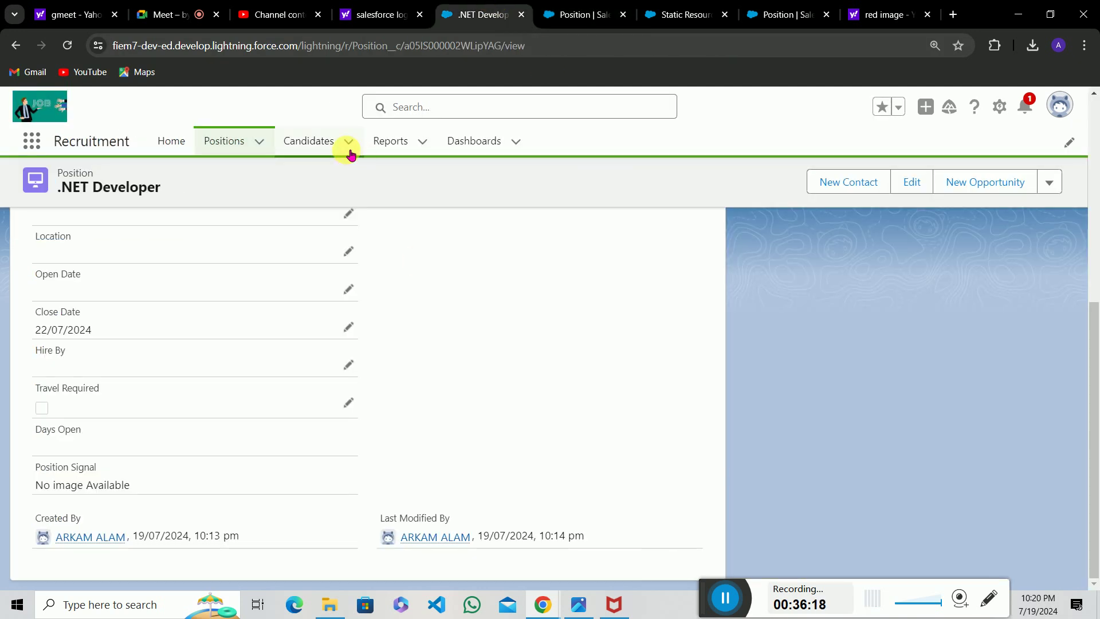
click(334, 145)
Open the Java Developer position and set its Status to Closed - Not Approved.
click(237, 141)
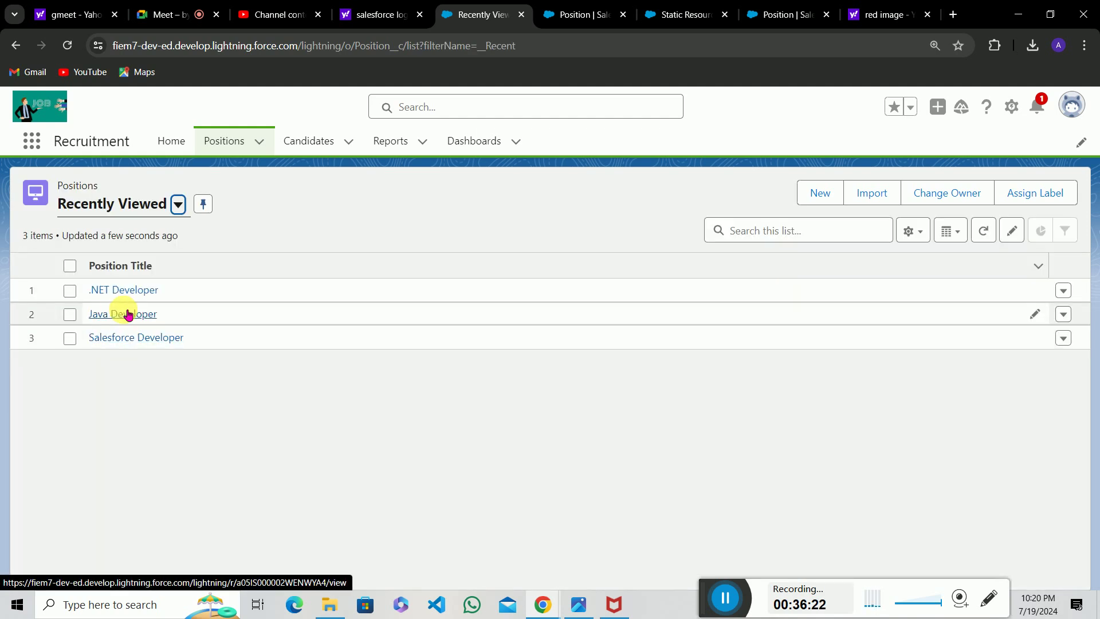
click(127, 314)
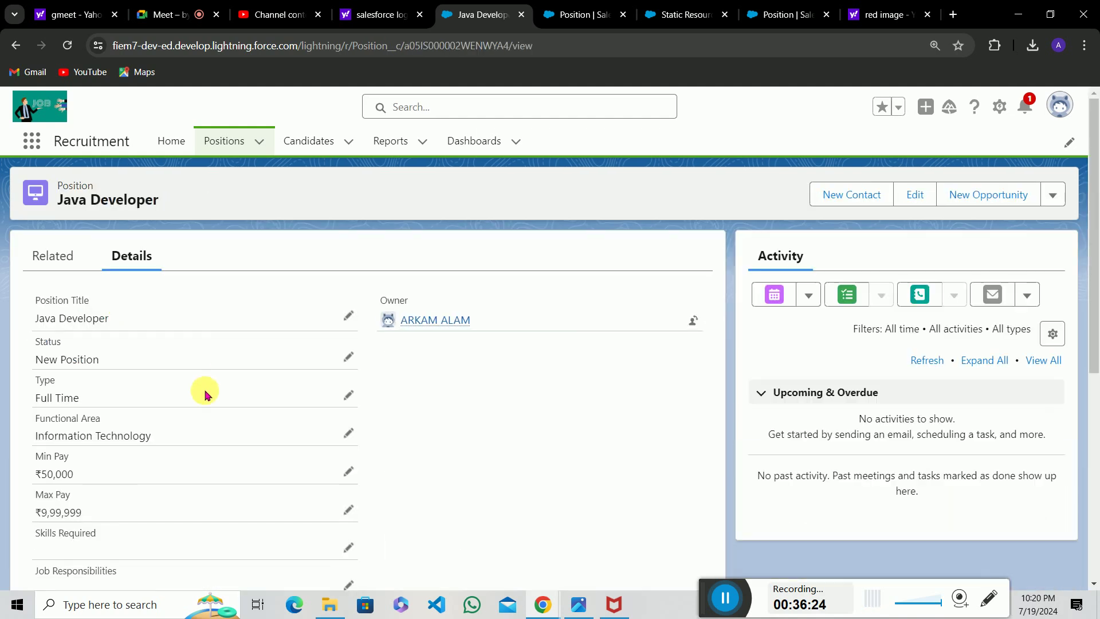
scroll(246, 390, down, 5)
scroll(247, 389, up, 5)
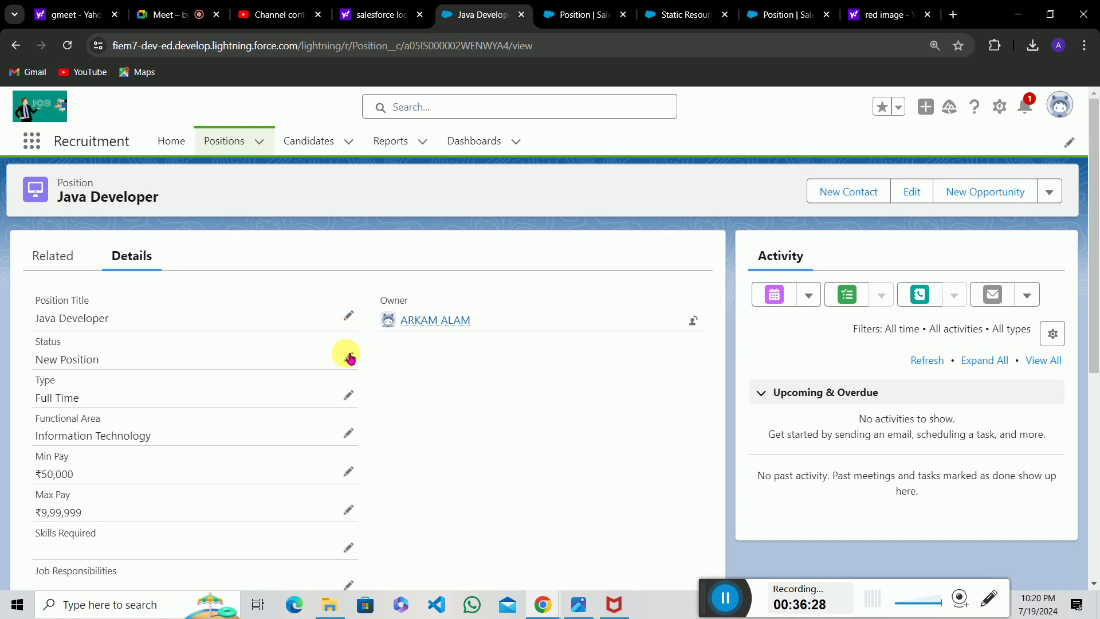
click(348, 356)
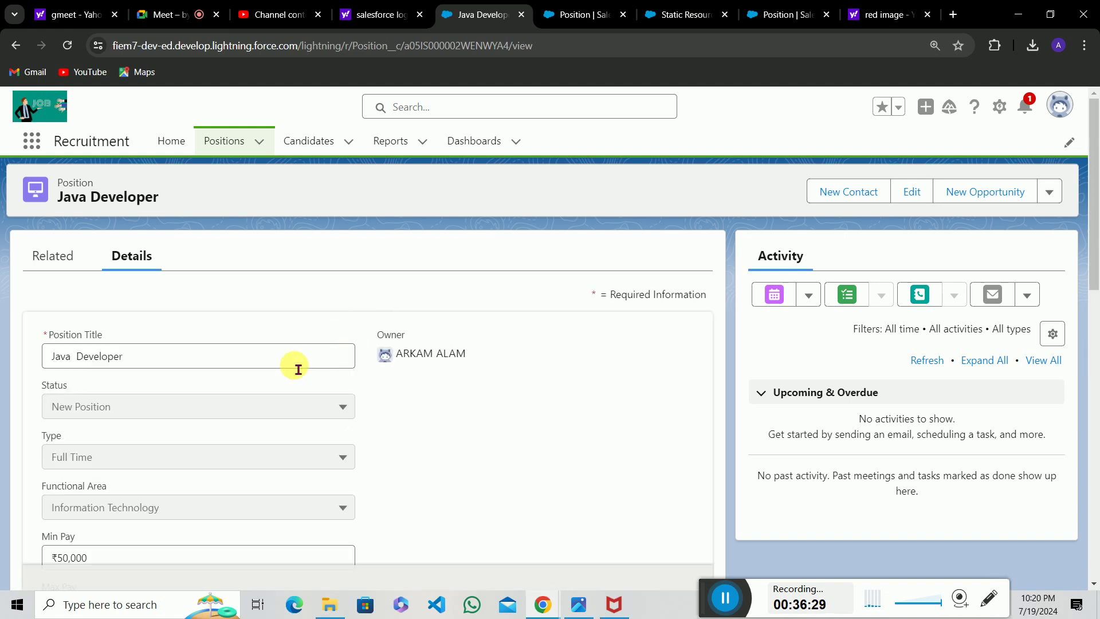
click(265, 409)
click(188, 355)
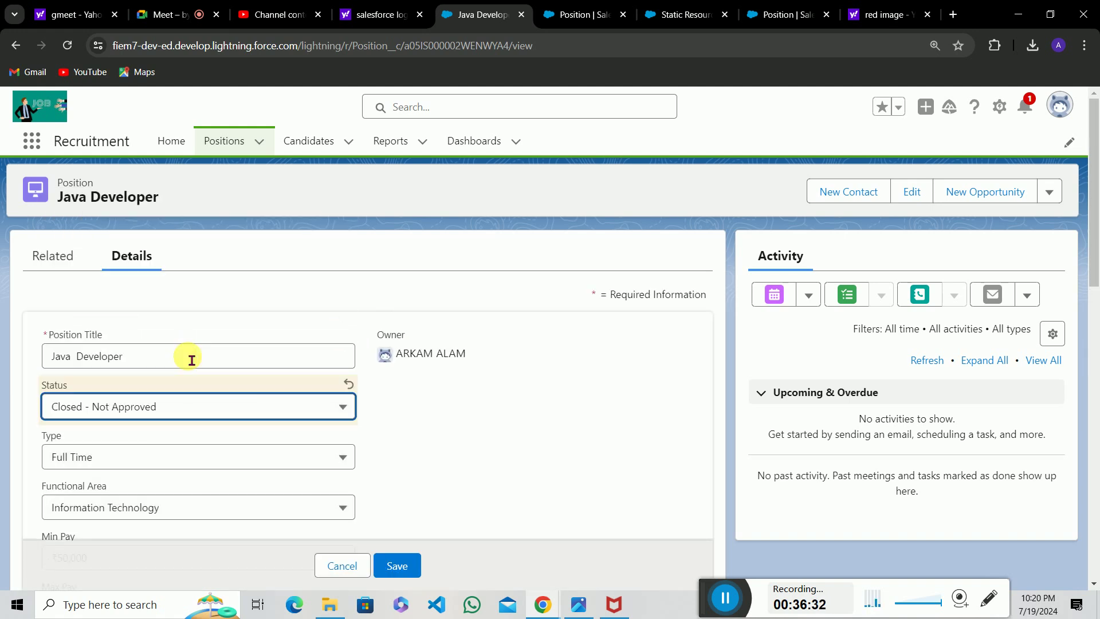
click(401, 570)
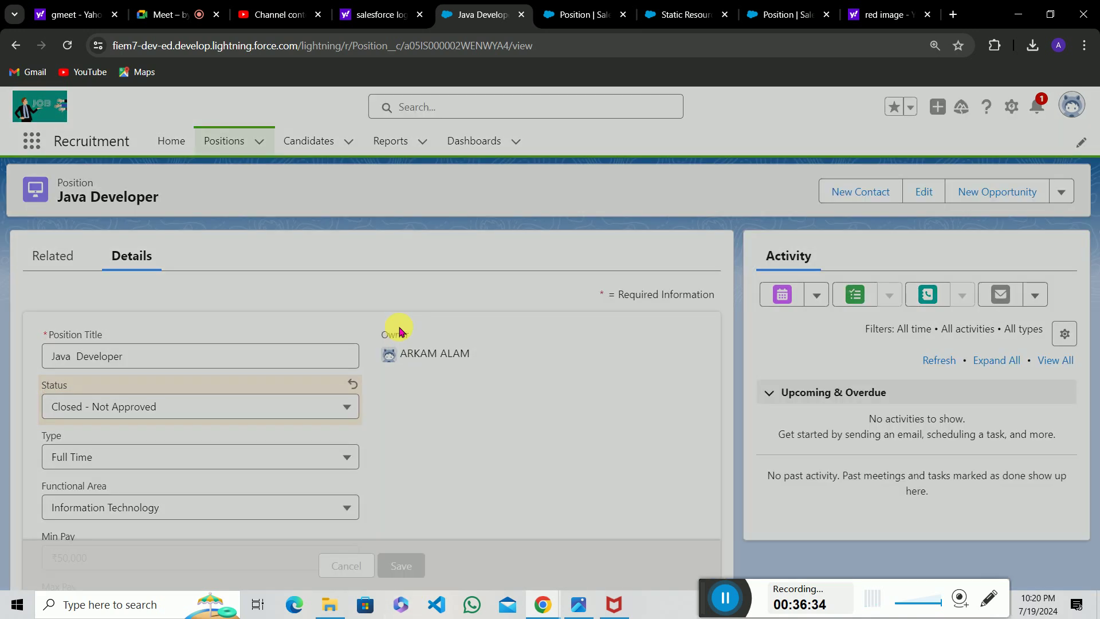
Change the Java Developer position's Status to Closed - Filled.
scroll(397, 326, down, 10)
scroll(51, 490, up, 10)
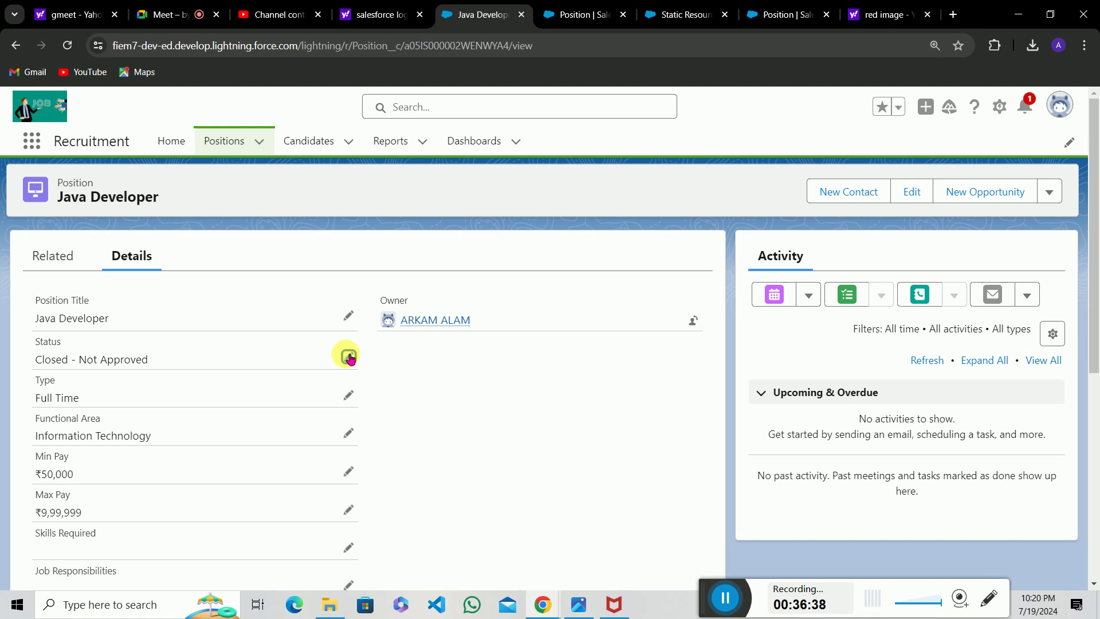
click(349, 358)
click(302, 401)
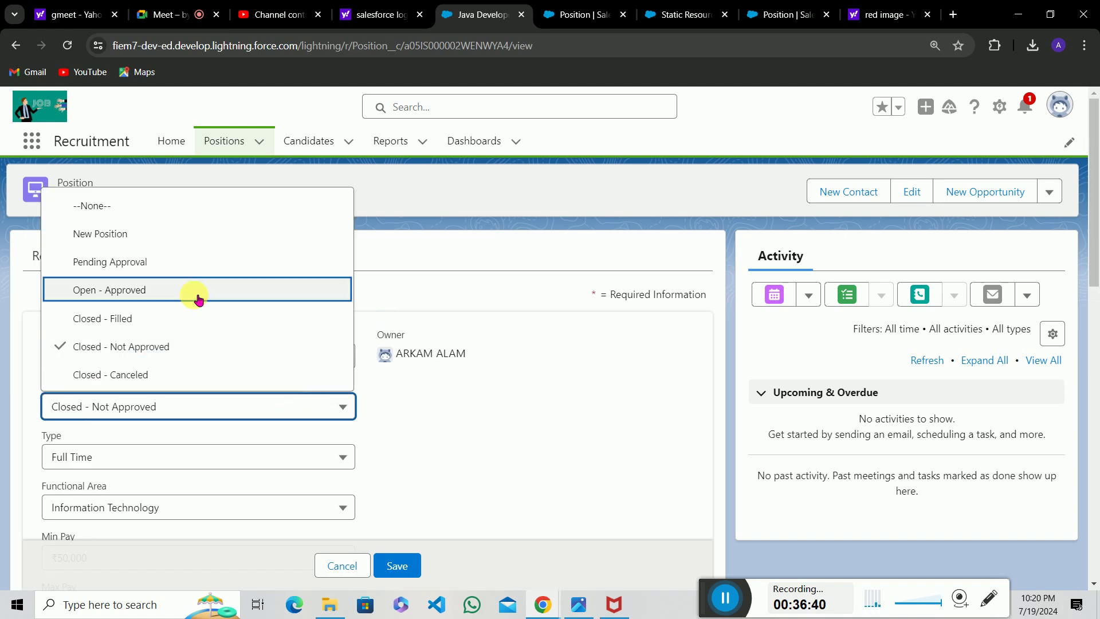
click(179, 325)
click(397, 566)
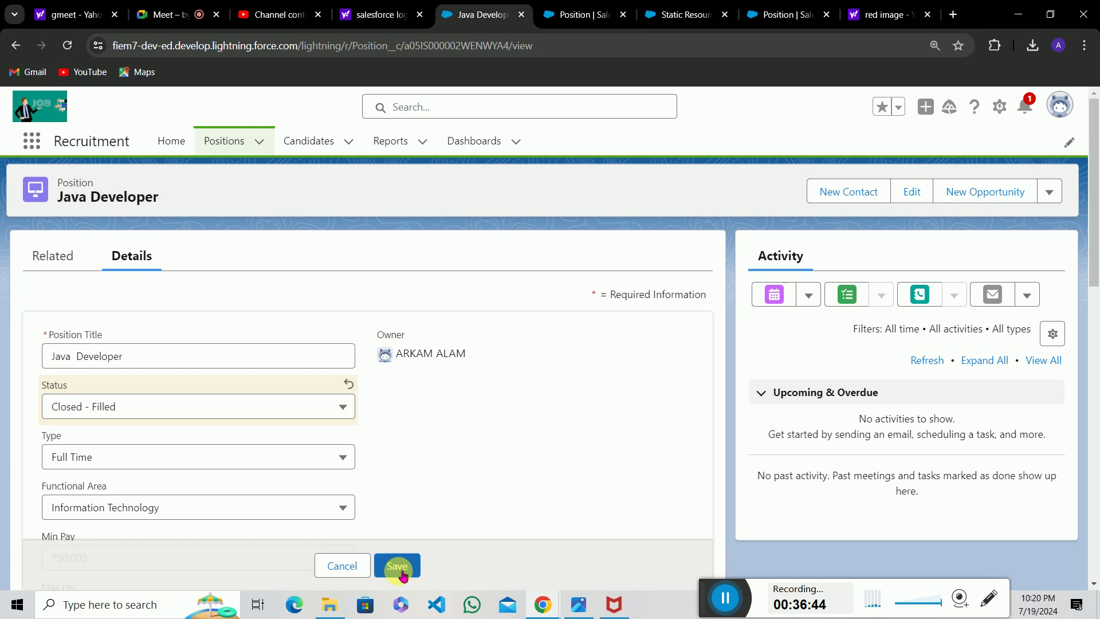
Confirm Position Signal shows No image Available, then go to the Candidates list.
scroll(393, 450, down, 5)
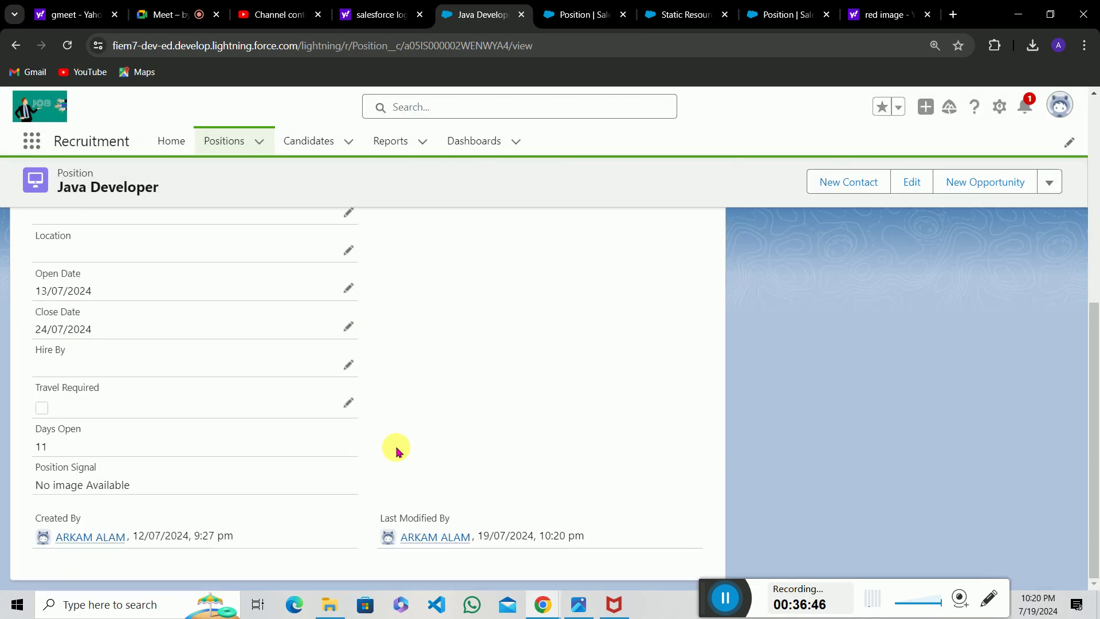
drag(27, 486, 228, 480)
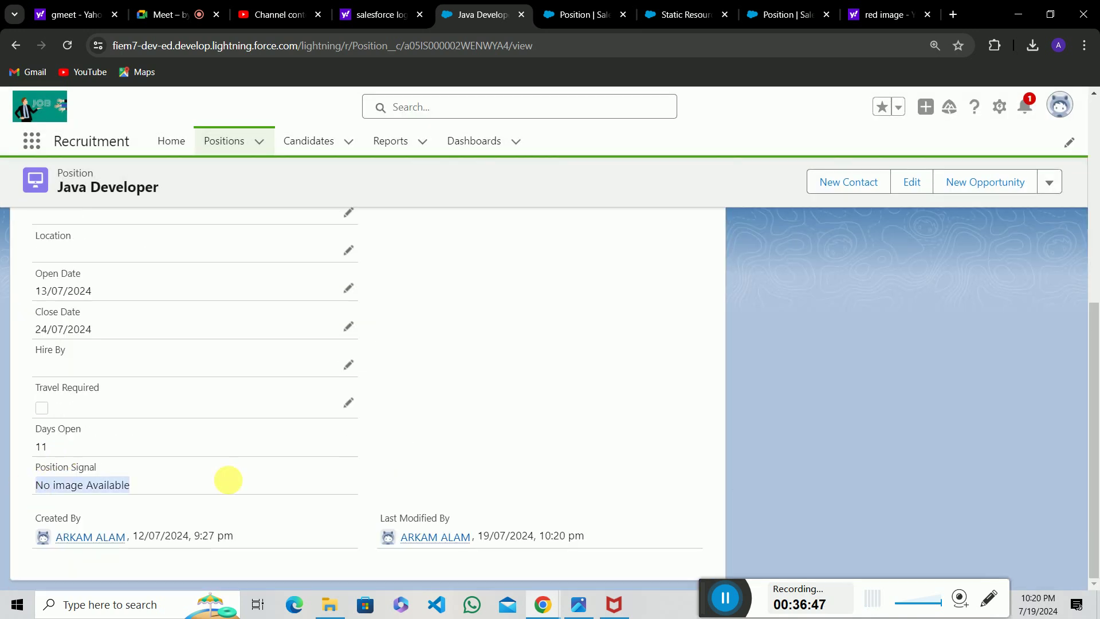
click(231, 483)
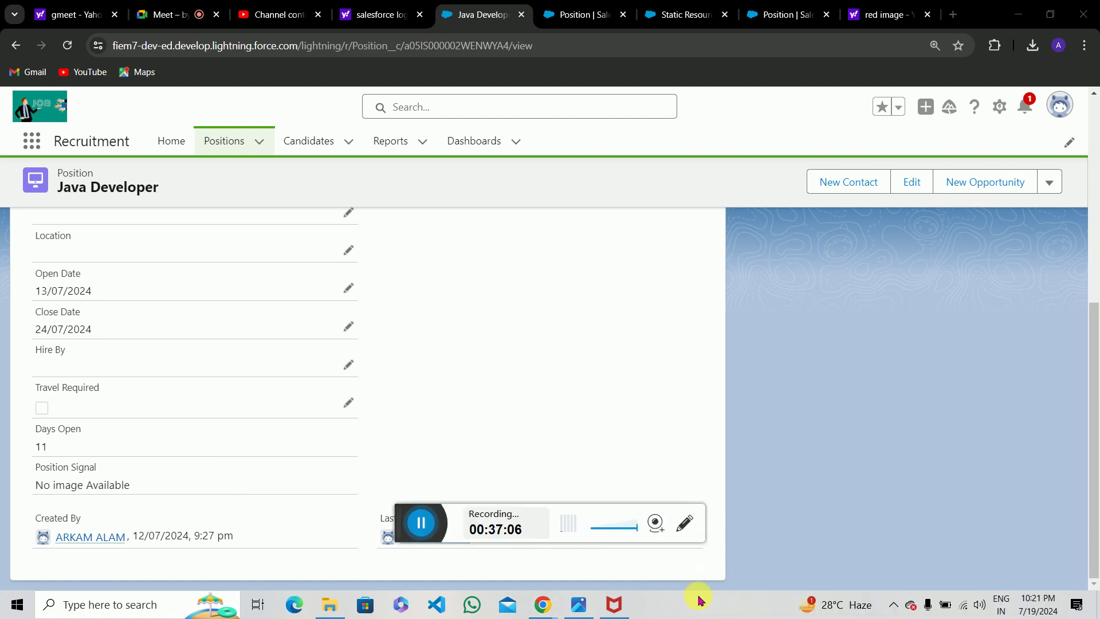
drag(404, 531, 690, 605)
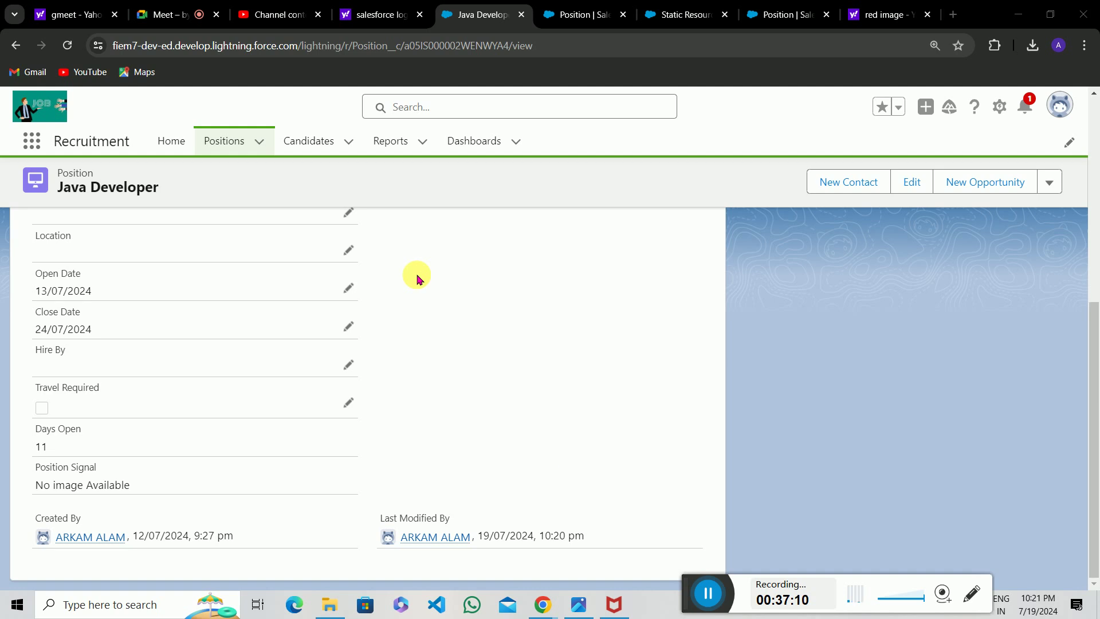
scroll(418, 277, up, 7)
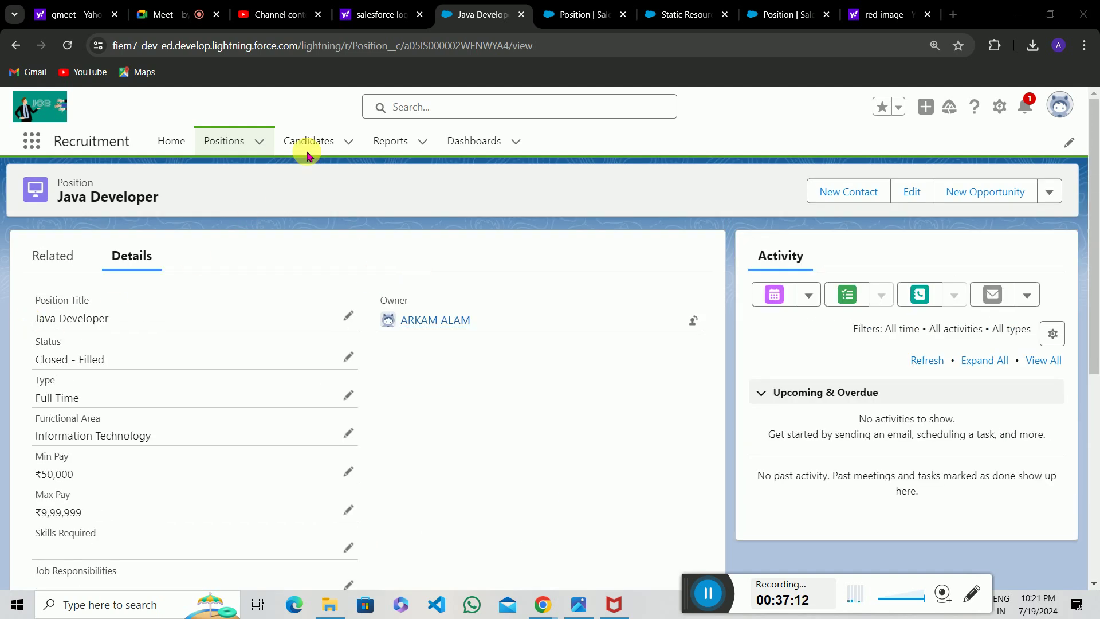
click(329, 143)
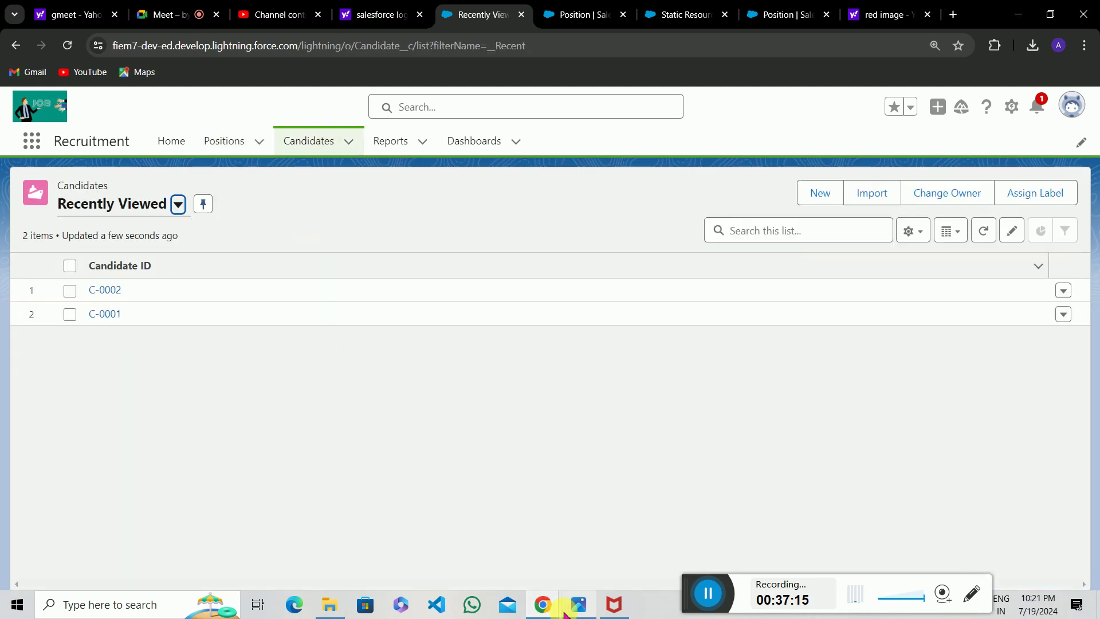
View the formula 2.jpg task slide, then start a new Candidate record.
mouse_move(565, 614)
click(541, 553)
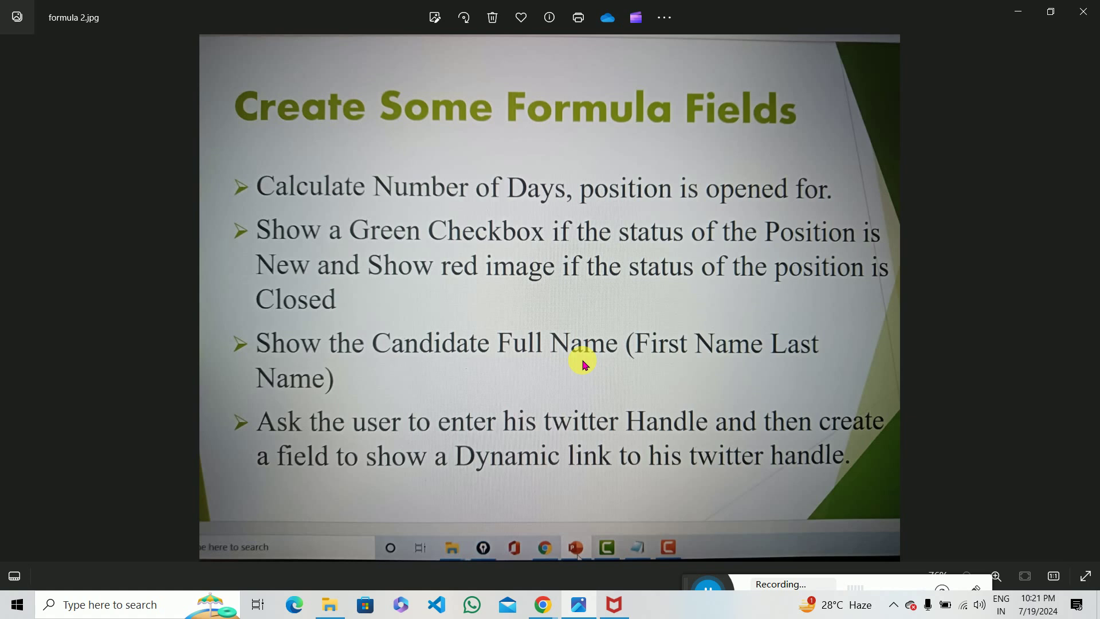
click(1017, 12)
click(825, 192)
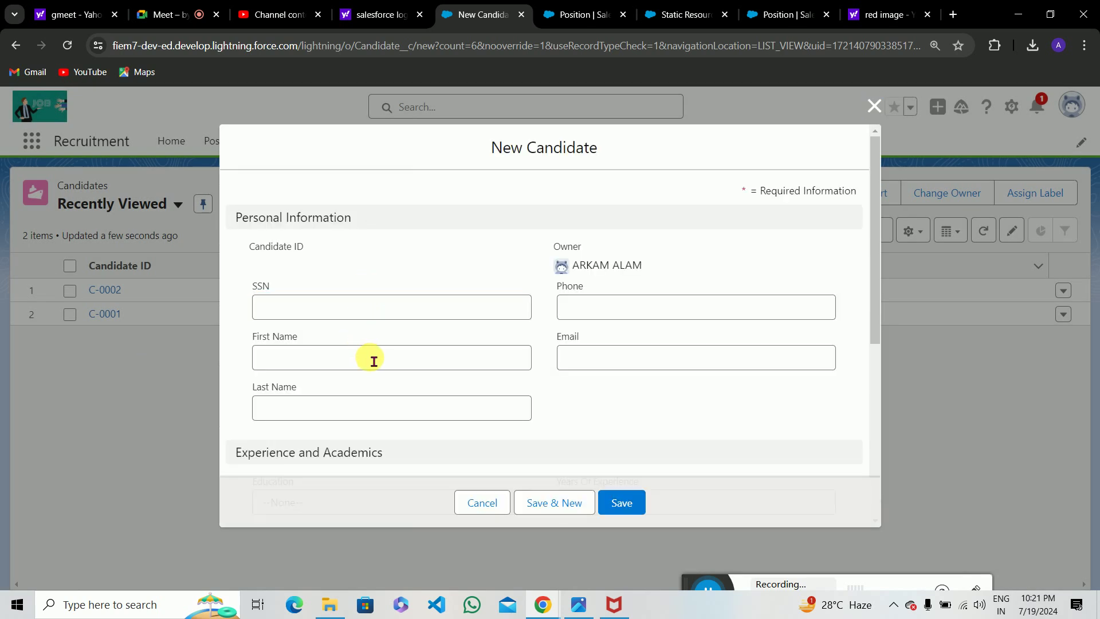
Try the empty First Name and Last Name fields, then close the form unsaved.
click(374, 361)
click(296, 409)
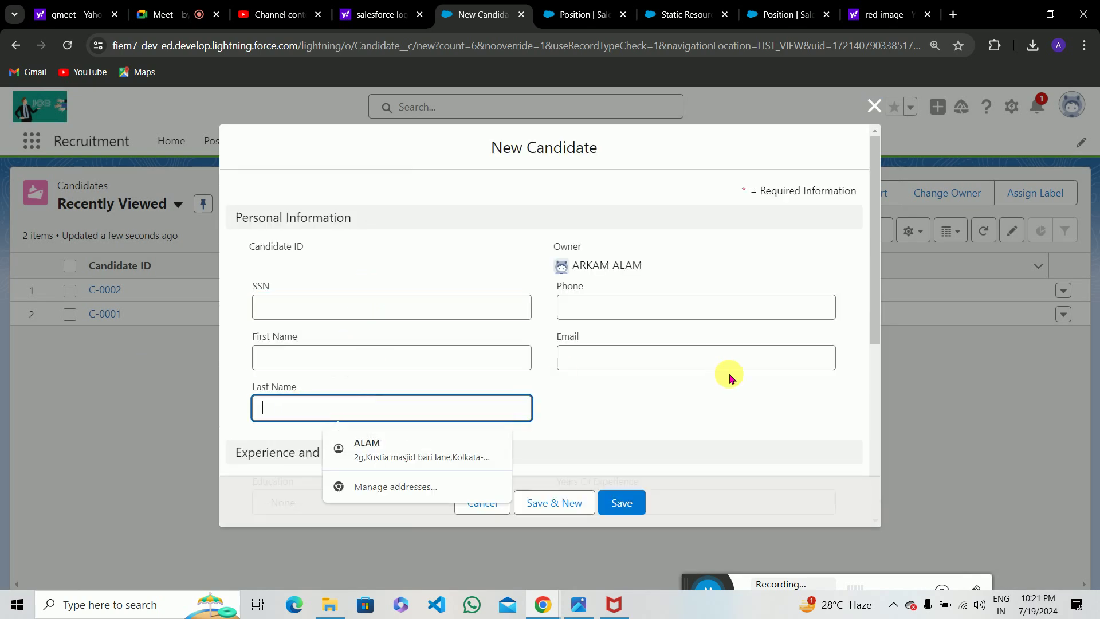
click(678, 393)
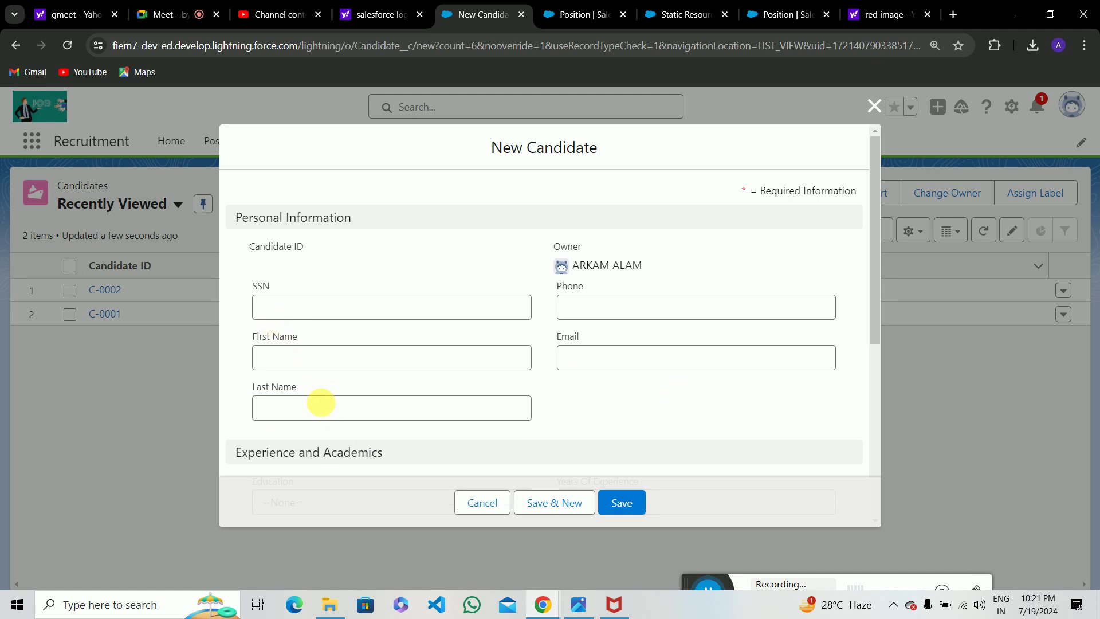
click(327, 414)
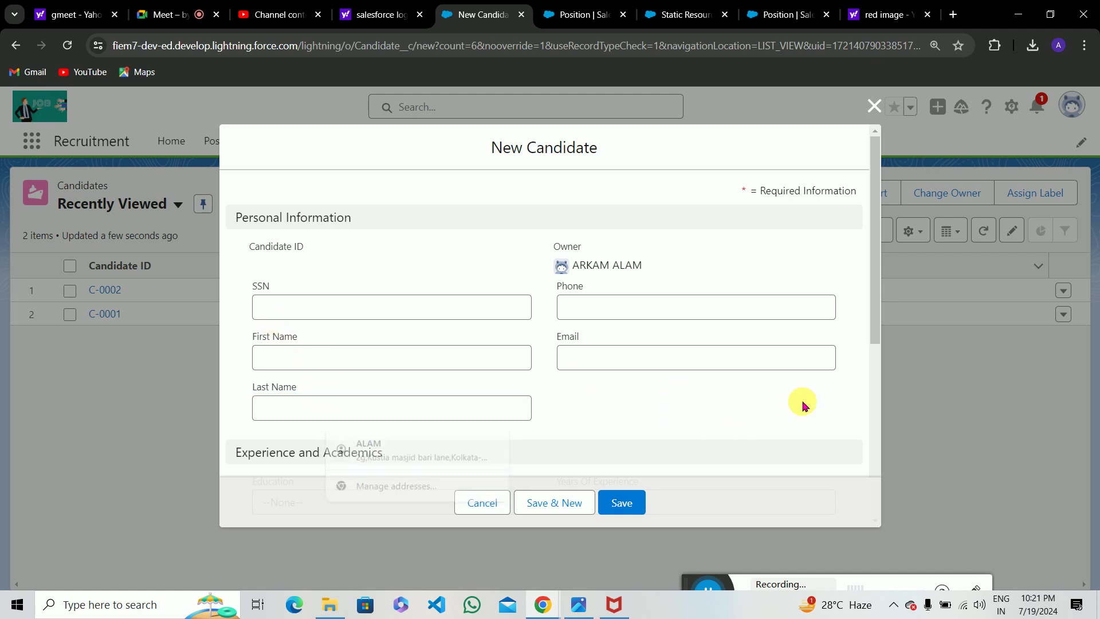
scroll(873, 413, down, 5)
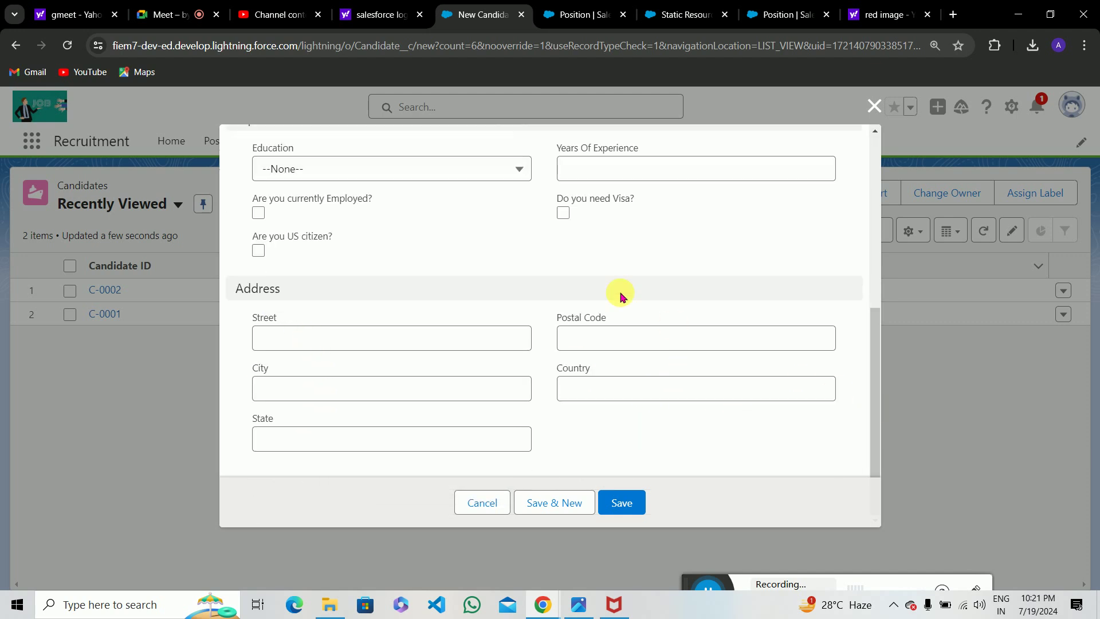
scroll(622, 295, up, 5)
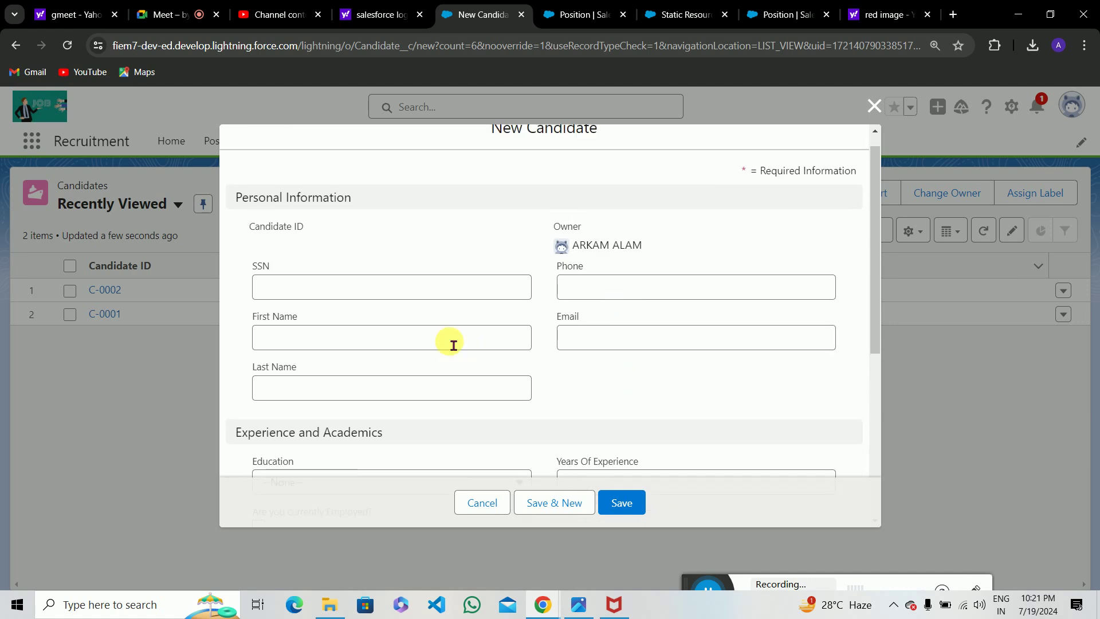
click(453, 344)
click(312, 388)
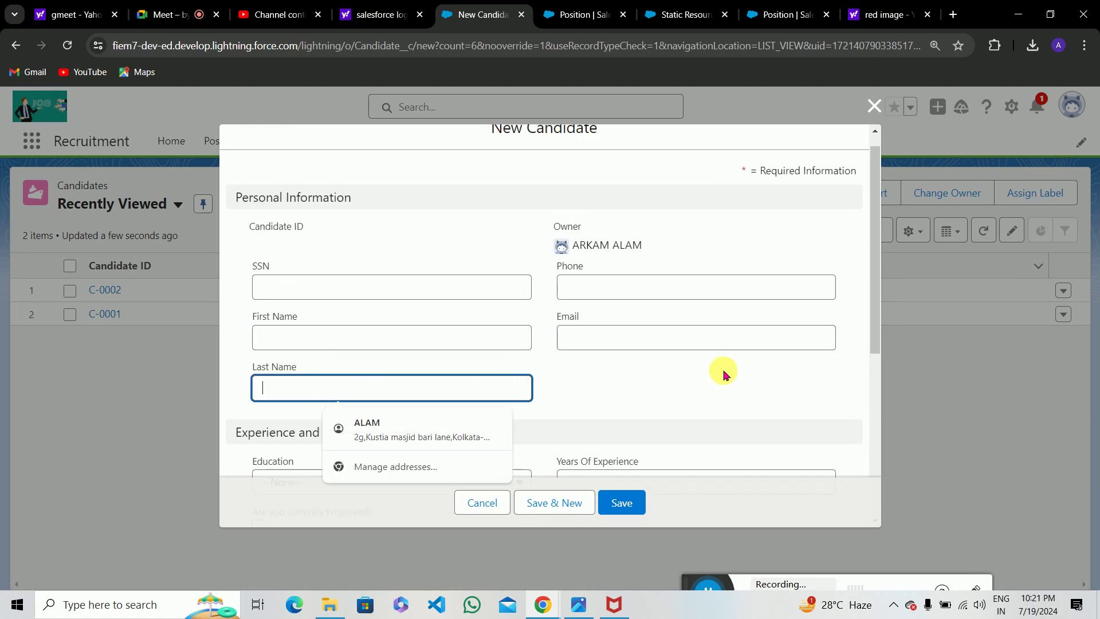
click(650, 403)
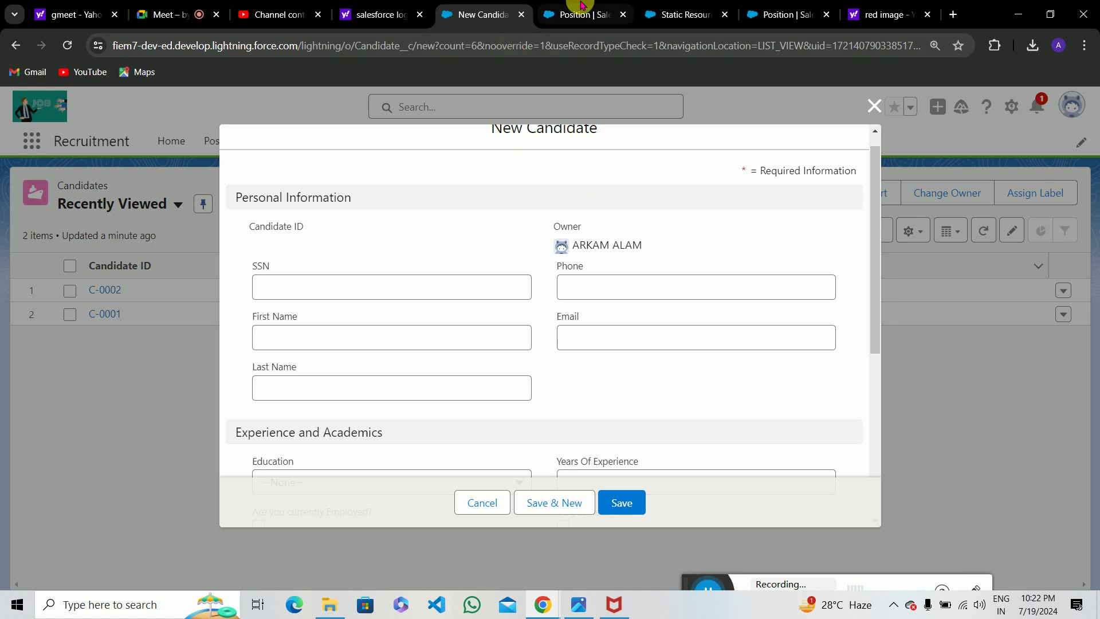
mouse_move(581, 6)
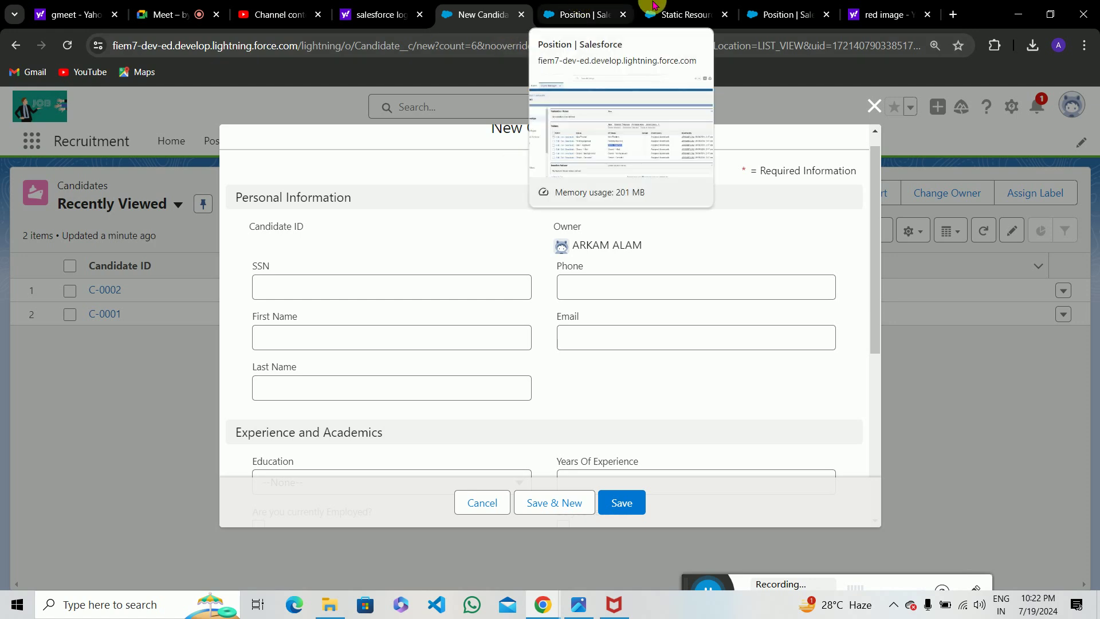
mouse_move(705, 5)
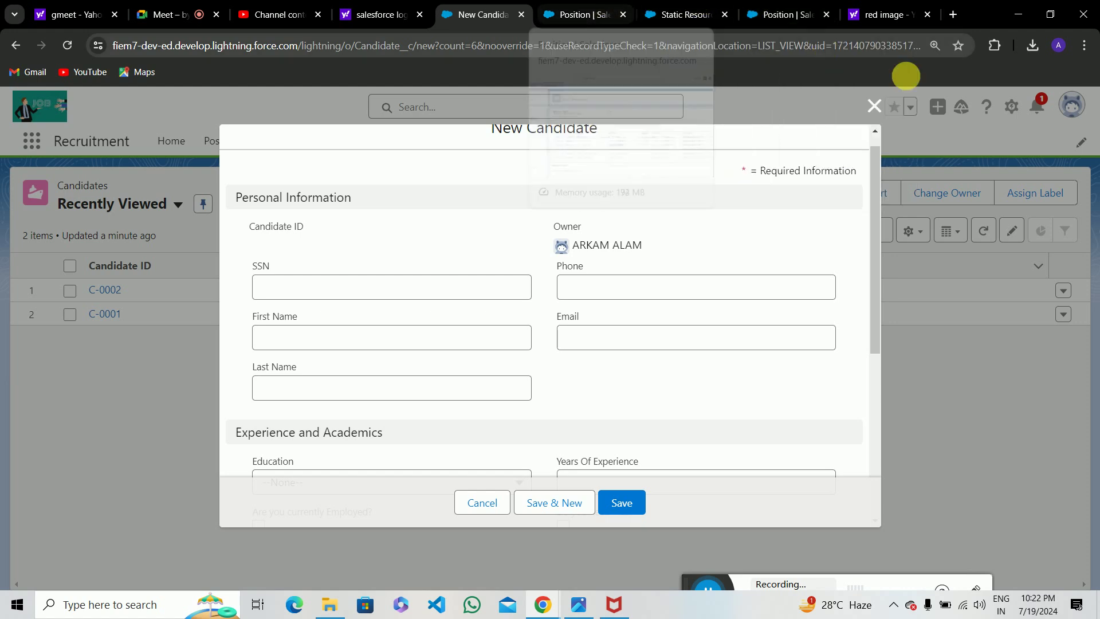
click(874, 106)
Use Edit Object from the gear menu to reach the Candidate object's Fields & Relationships.
click(1011, 106)
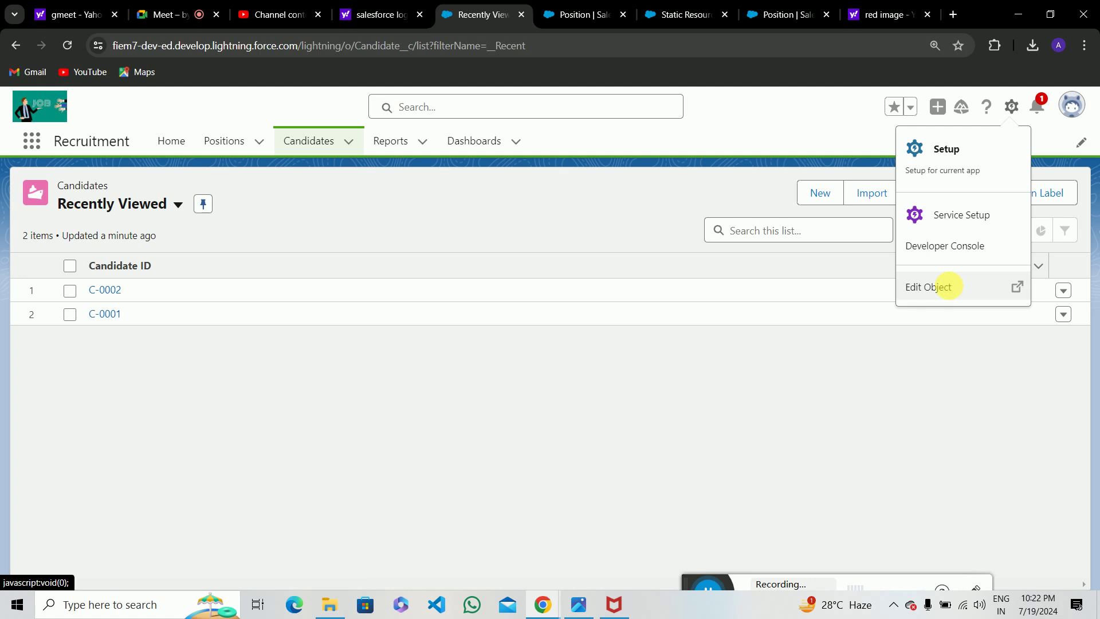
click(953, 286)
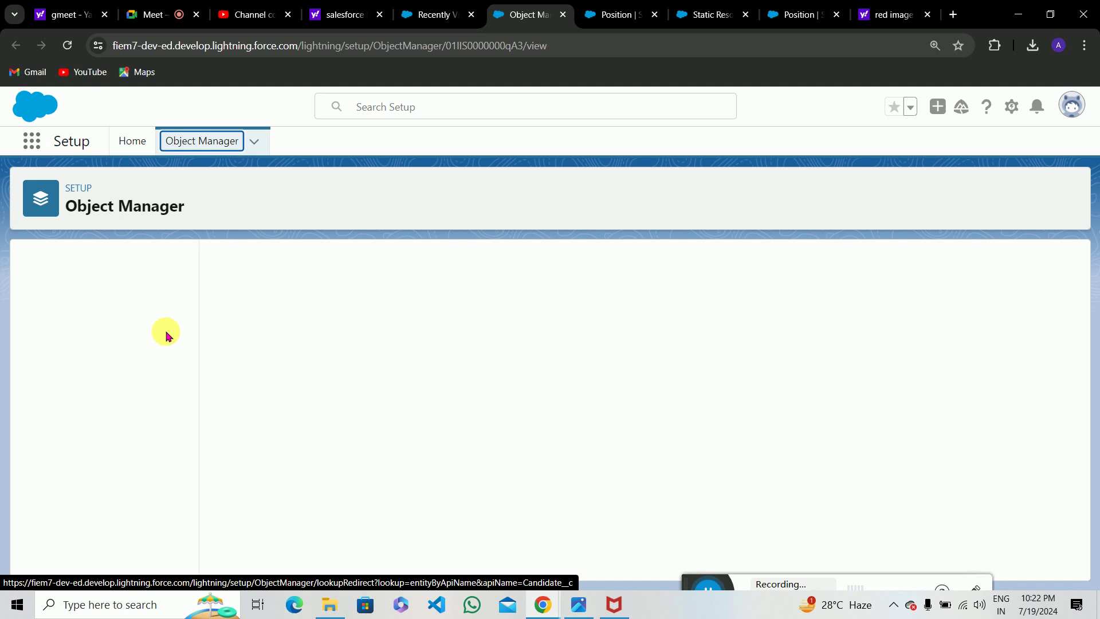
scroll(125, 559, down, 1)
scroll(125, 559, down, 2)
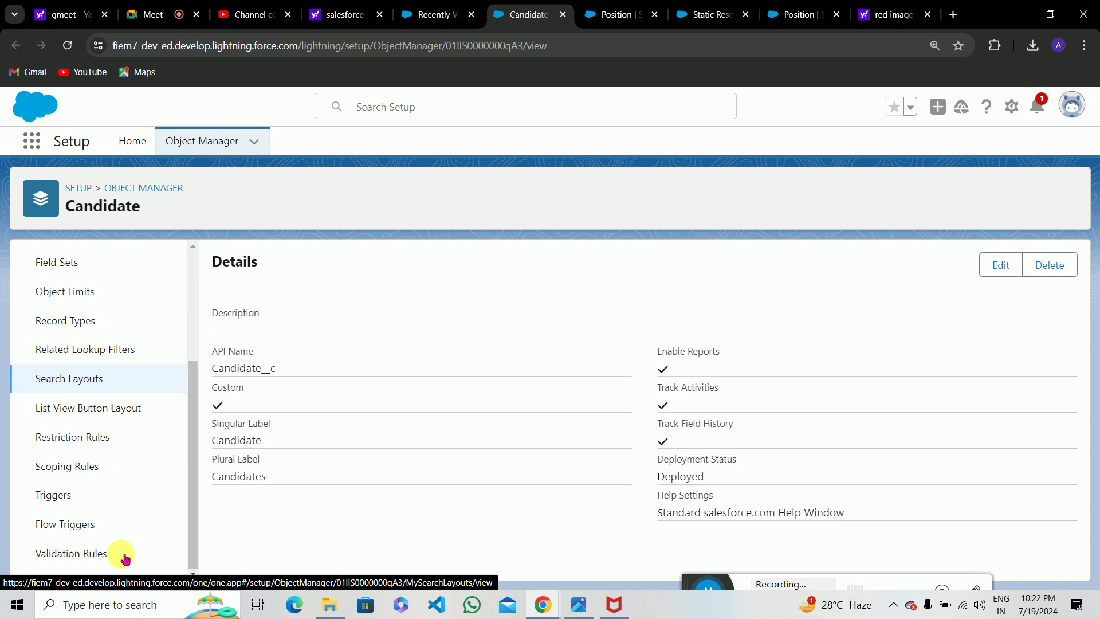
click(71, 554)
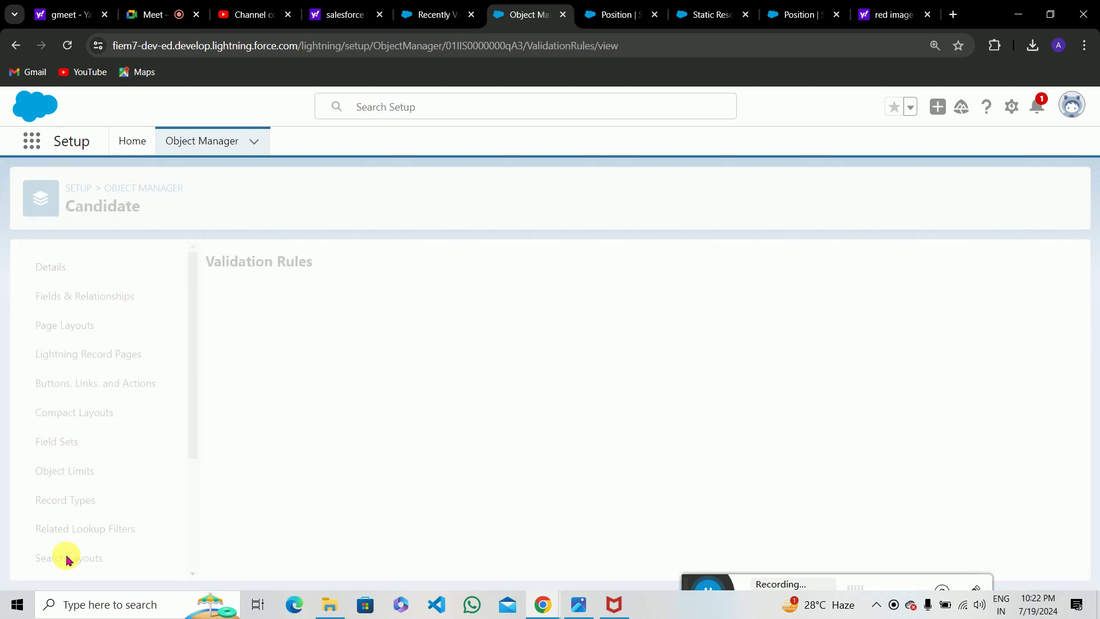
click(121, 296)
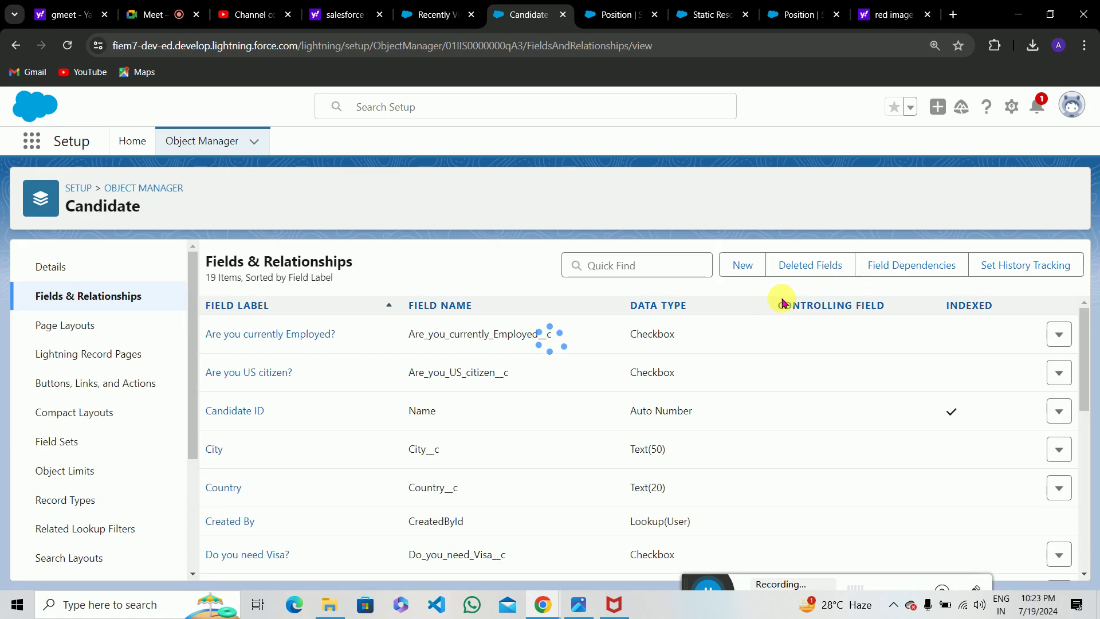
Create a Formula field labelled Candidate Full Name with a Text return type.
click(748, 265)
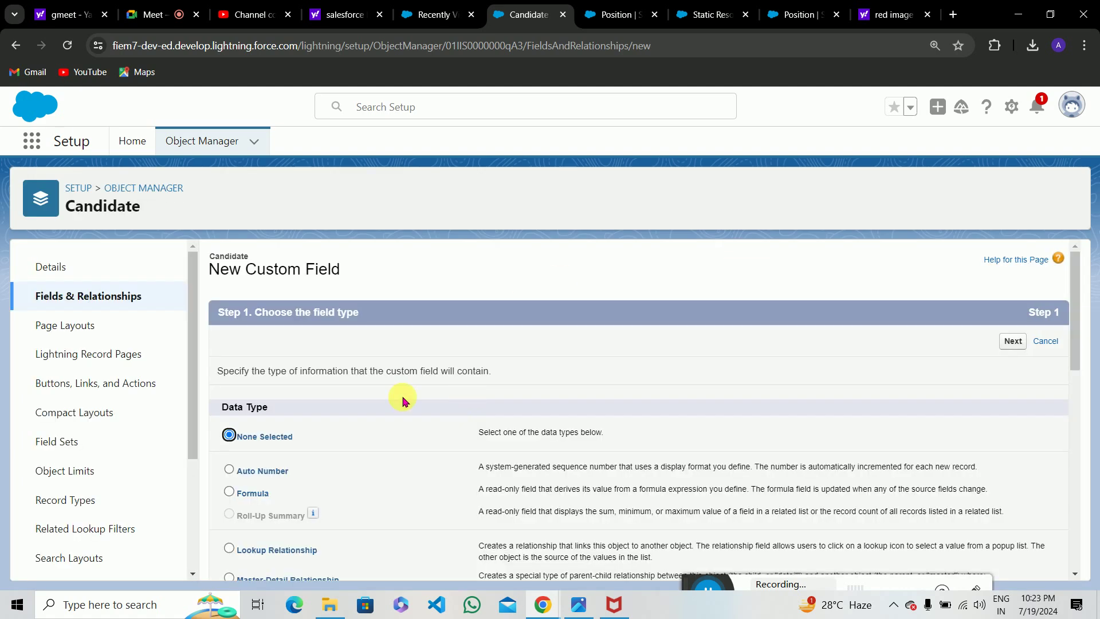
scroll(229, 280, down, 3)
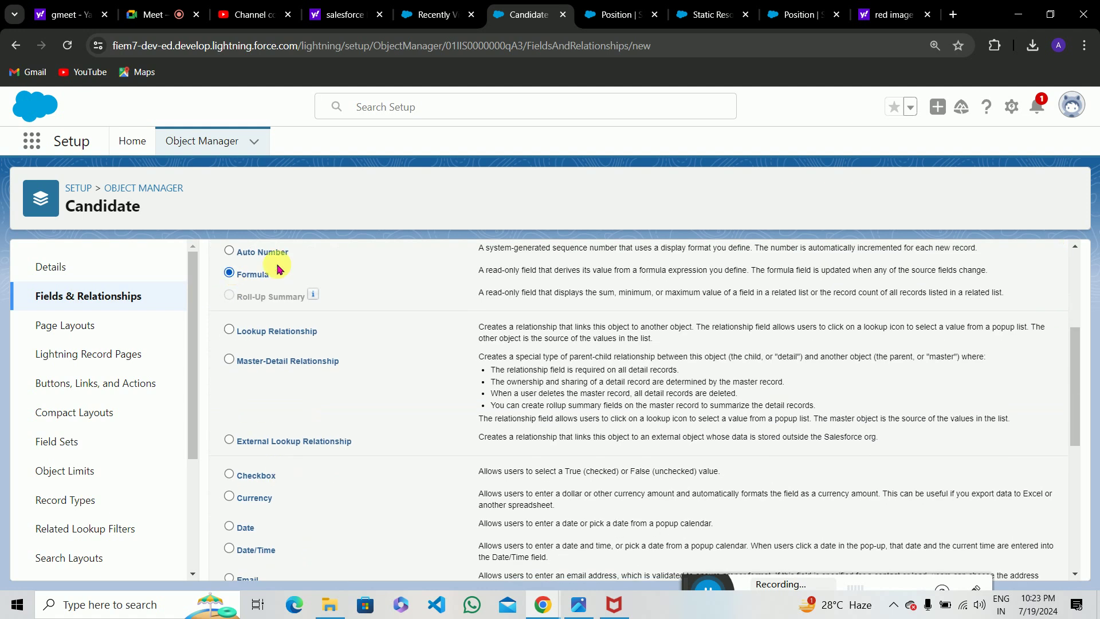
click(231, 273)
scroll(722, 320, up, 4)
click(1025, 343)
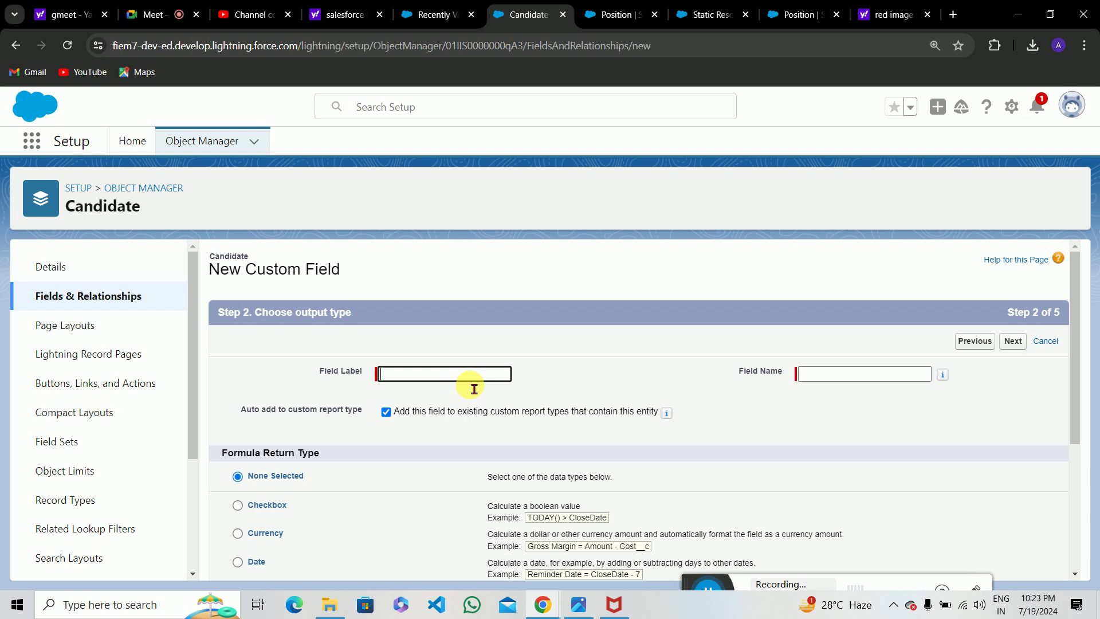
text(C)
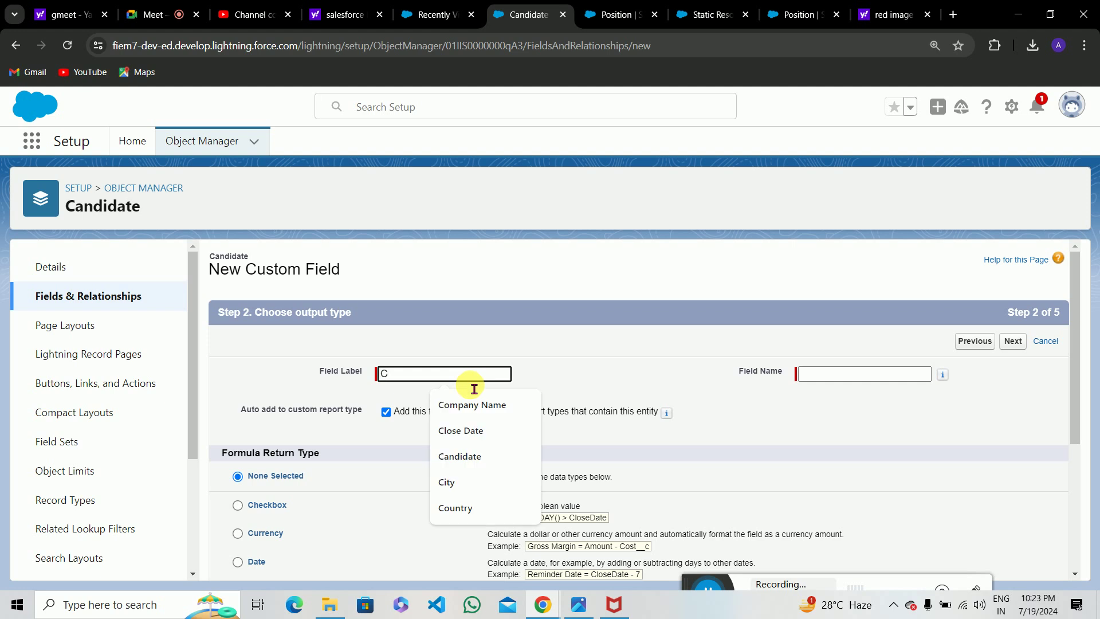
text(and)
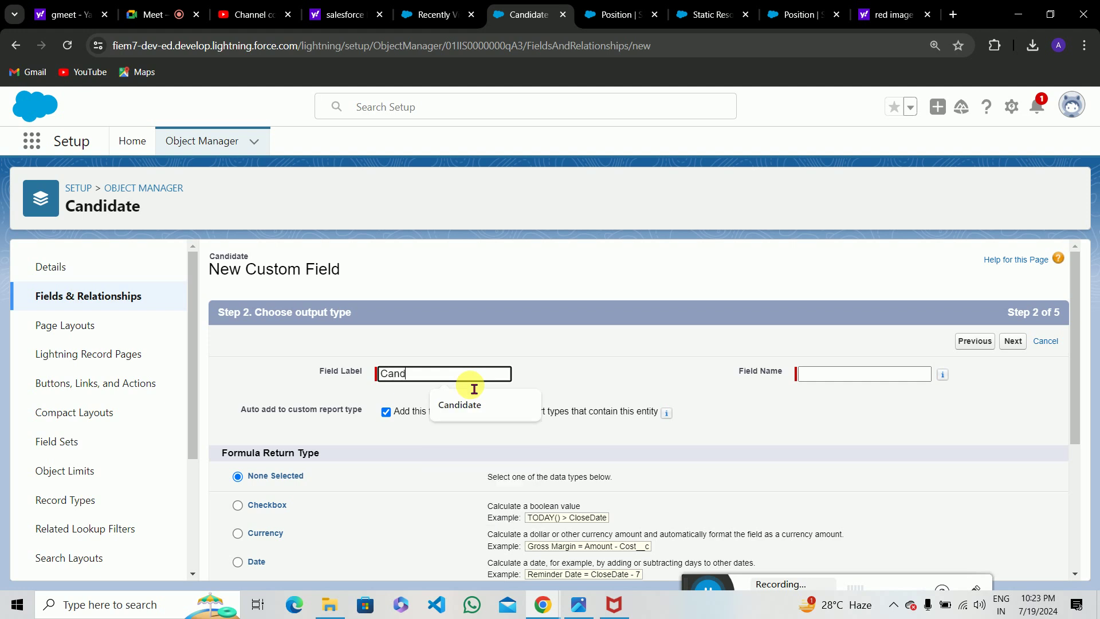
text(idate Full Name)
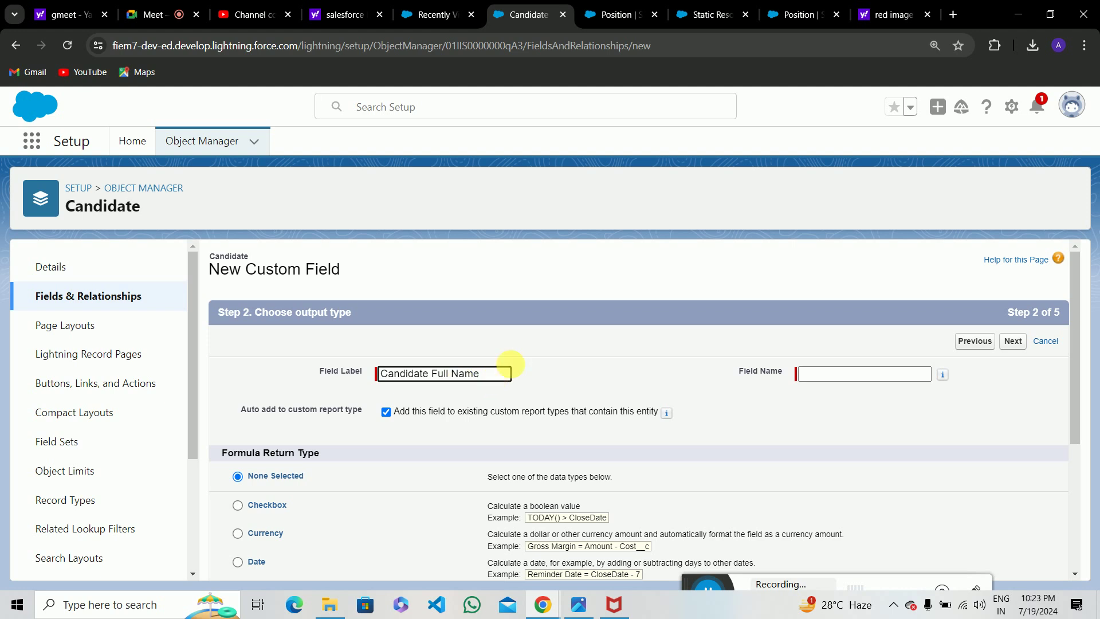
click(895, 375)
scroll(633, 459, down, 4)
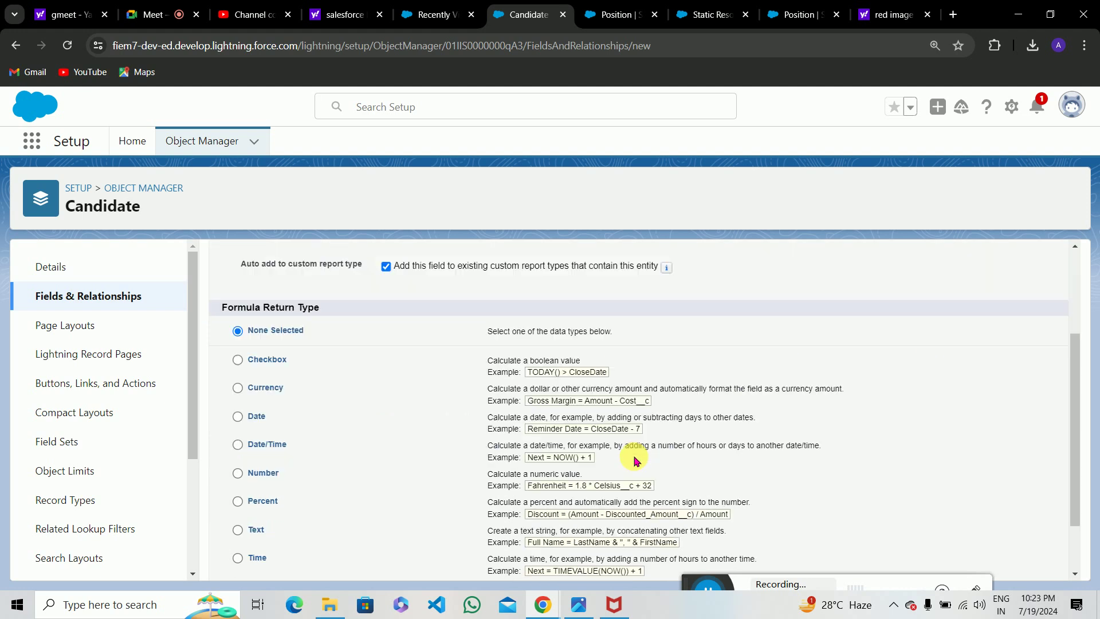
click(237, 456)
click(1020, 565)
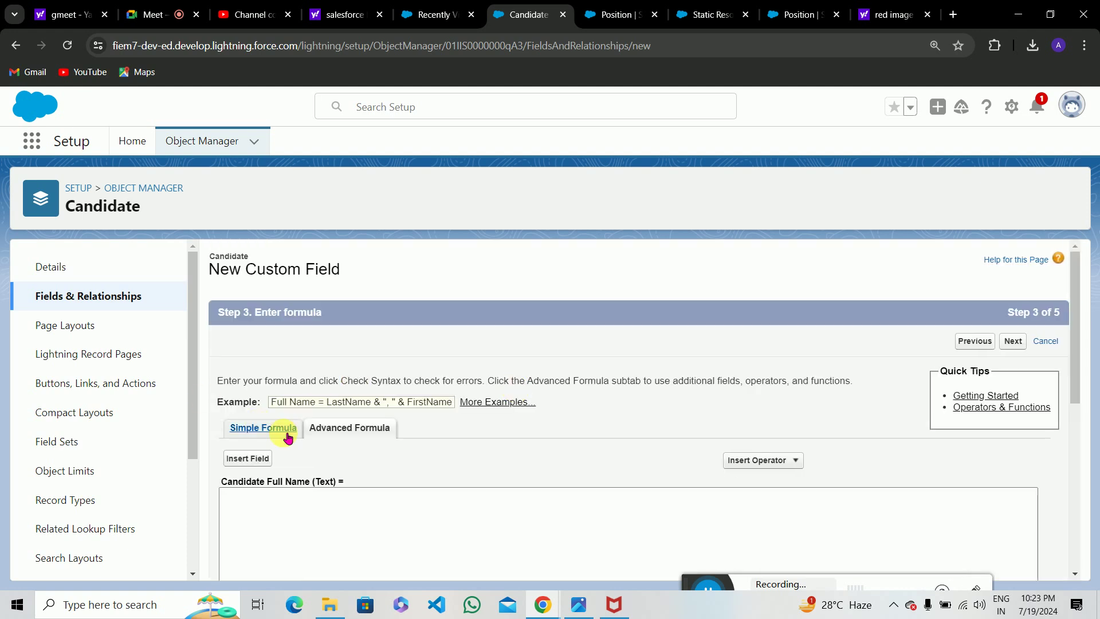
Build the formula First Name + ' ' + Last Name using Insert Field.
scroll(284, 457, down, 2)
click(259, 350)
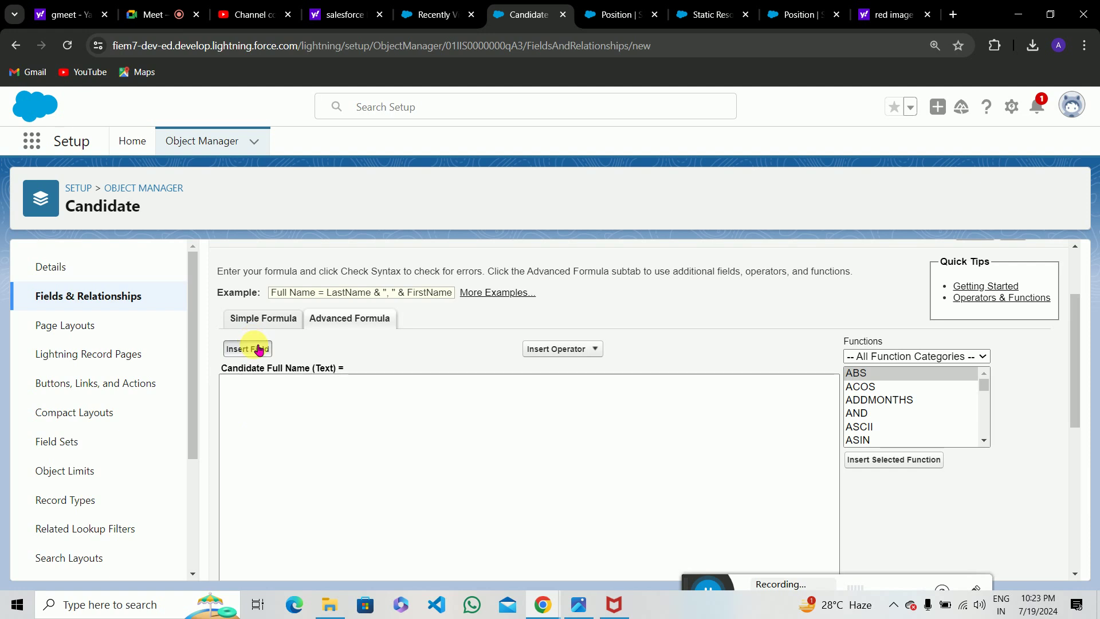
drag(591, 378, 593, 411)
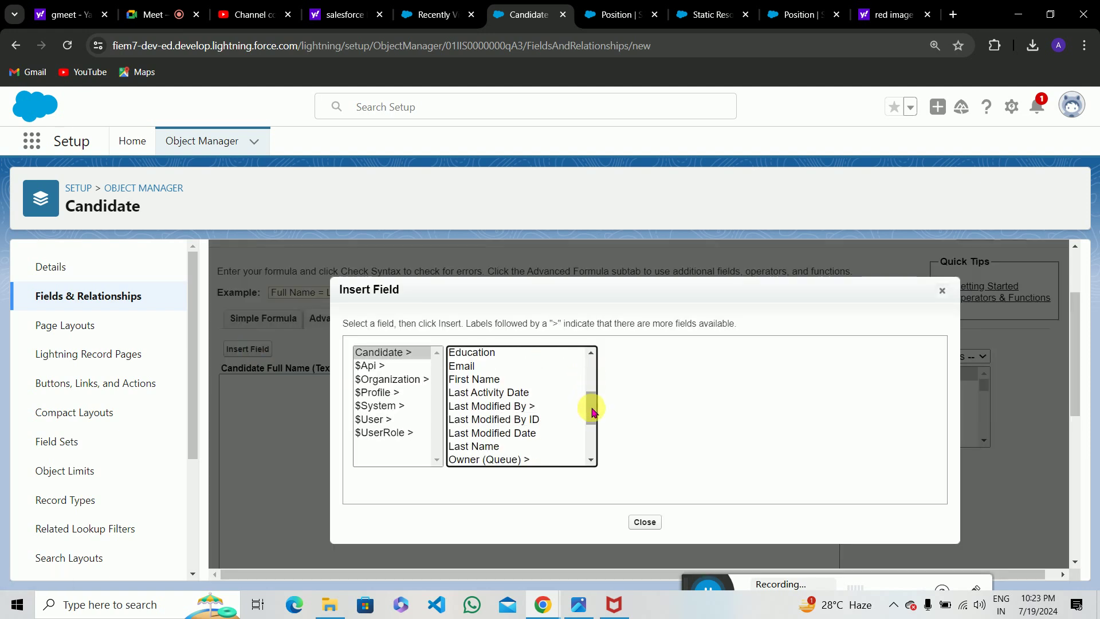
click(515, 381)
click(656, 435)
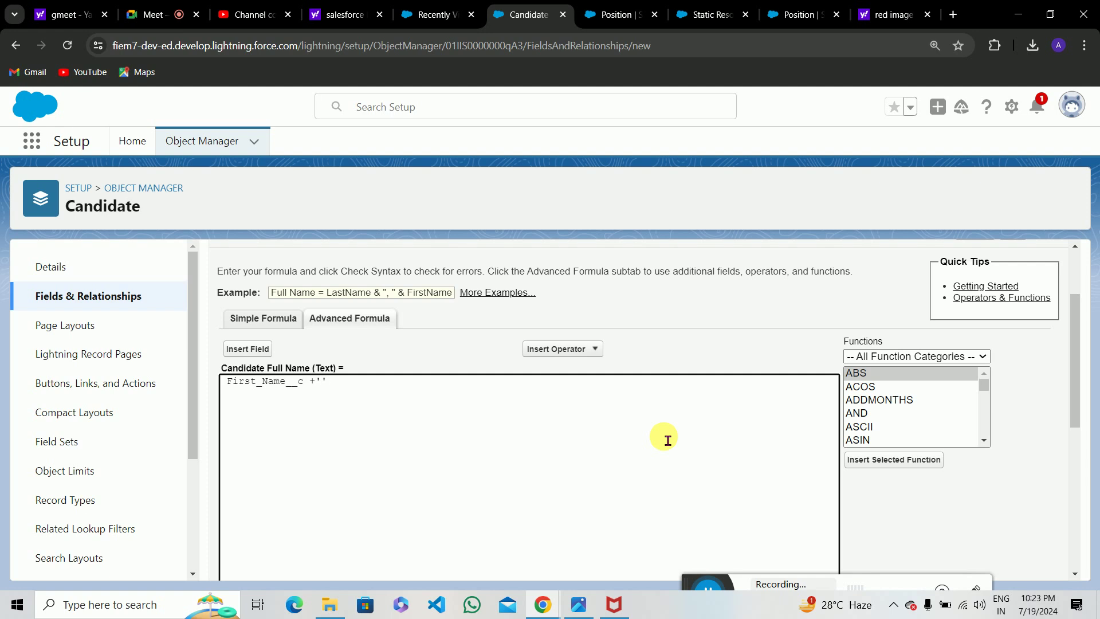
click(334, 380)
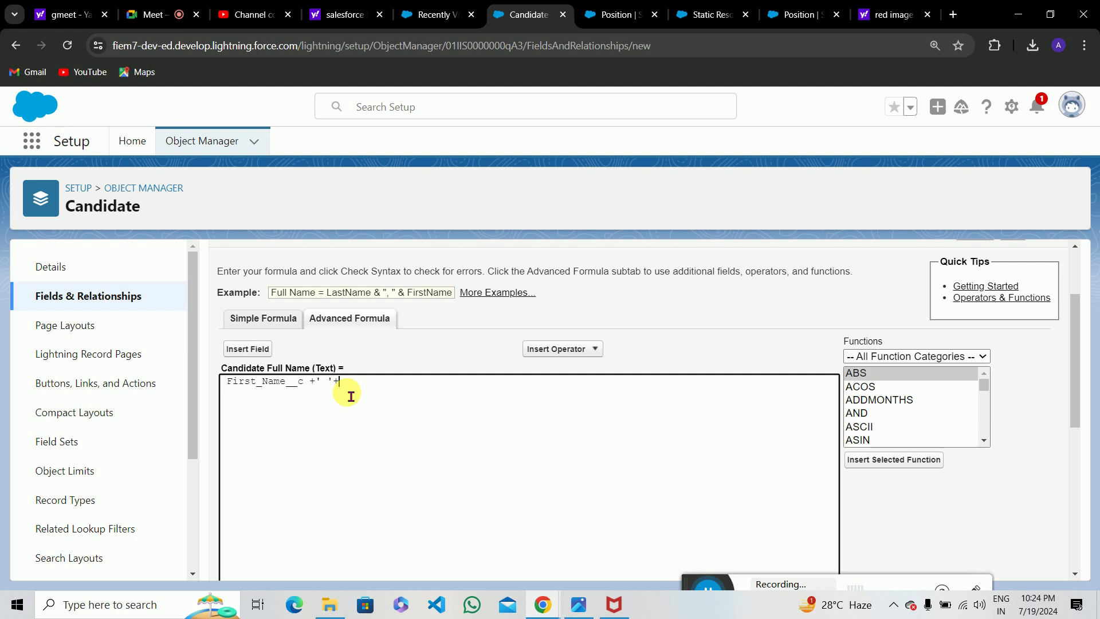
click(247, 349)
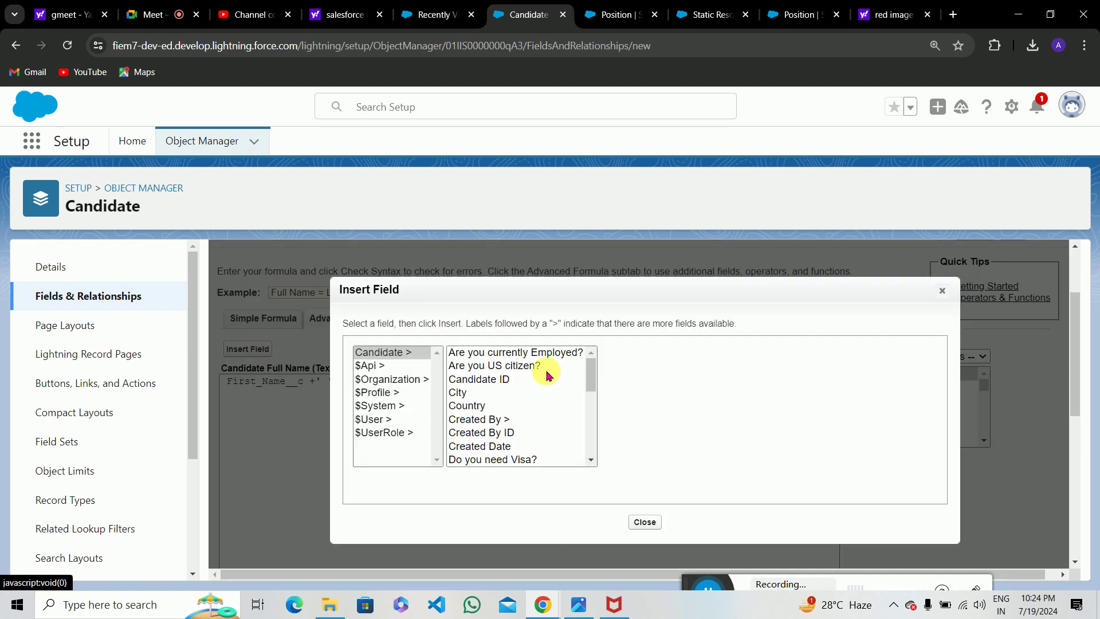
drag(591, 373, 590, 401)
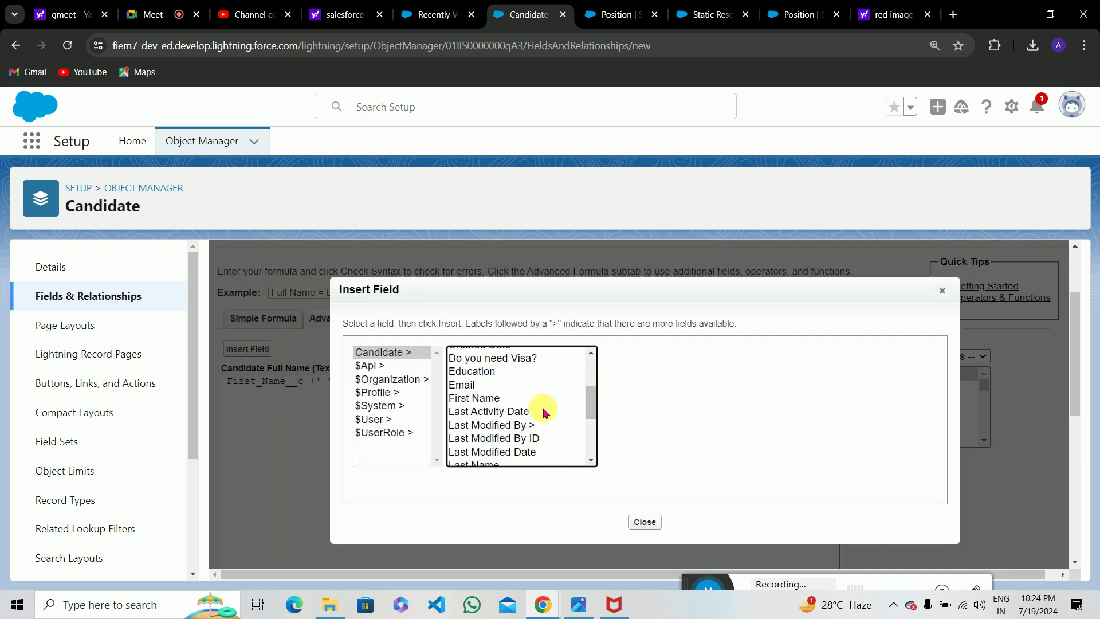
scroll(542, 429, down, 3)
scroll(501, 376, up, 1)
click(492, 385)
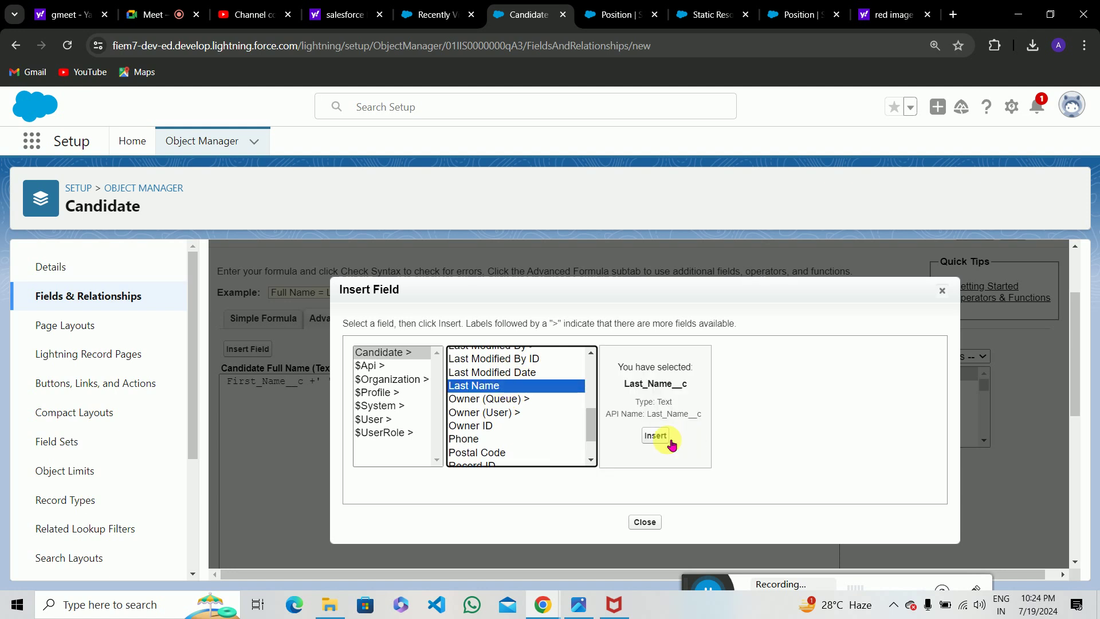
click(655, 435)
Check the syntax and save the field onto the Candidate Layout.
scroll(438, 358, down, 4)
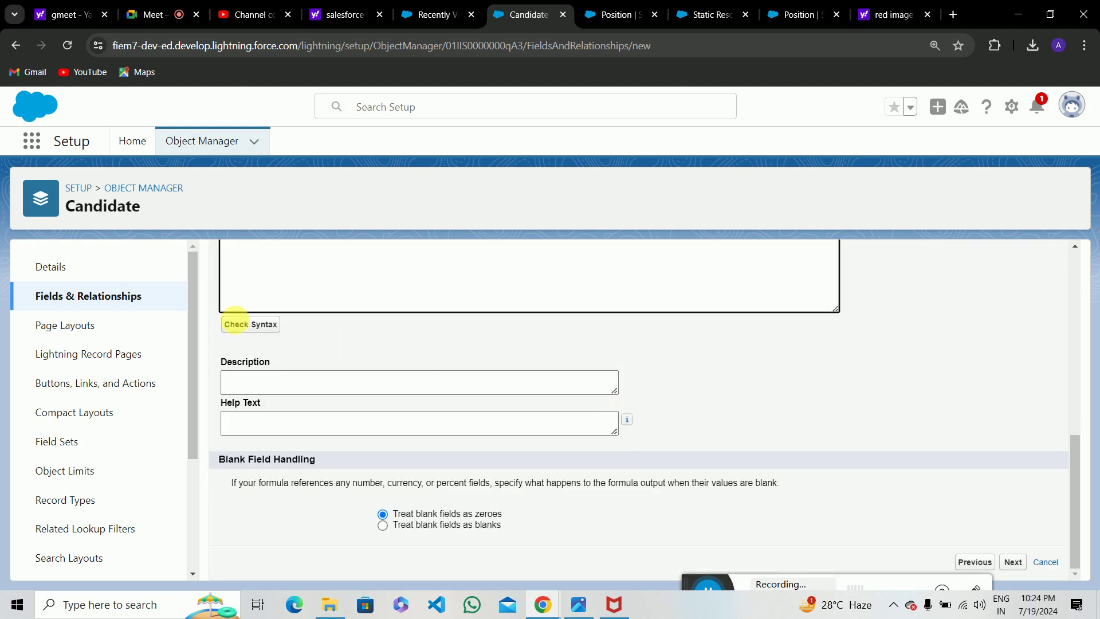
click(253, 324)
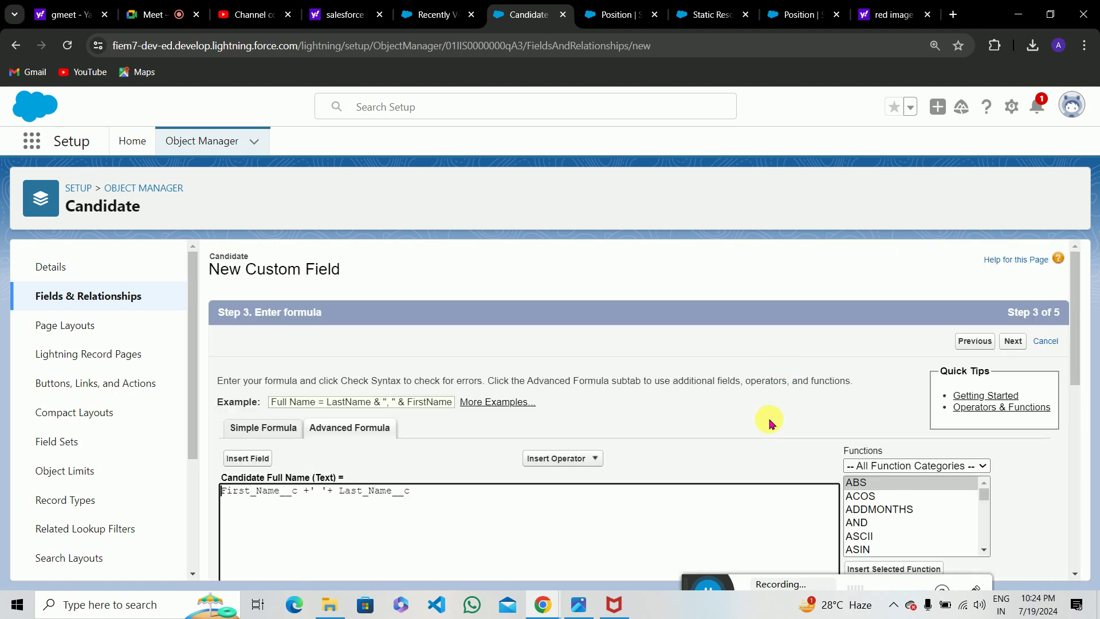
scroll(768, 420, down, 5)
scroll(1031, 514, up, 5)
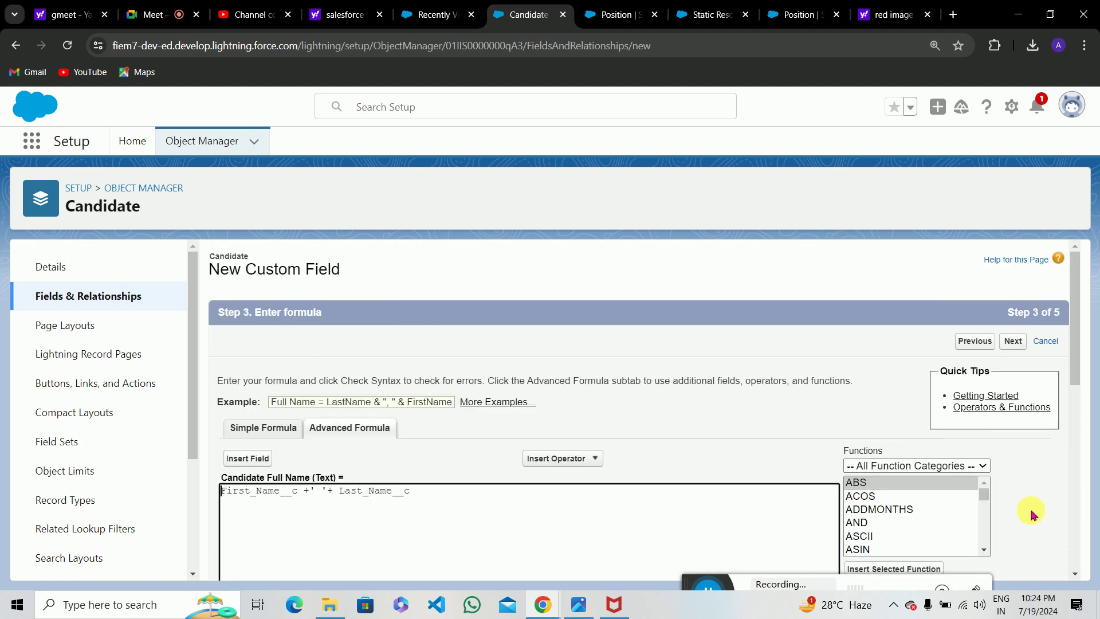
click(1017, 340)
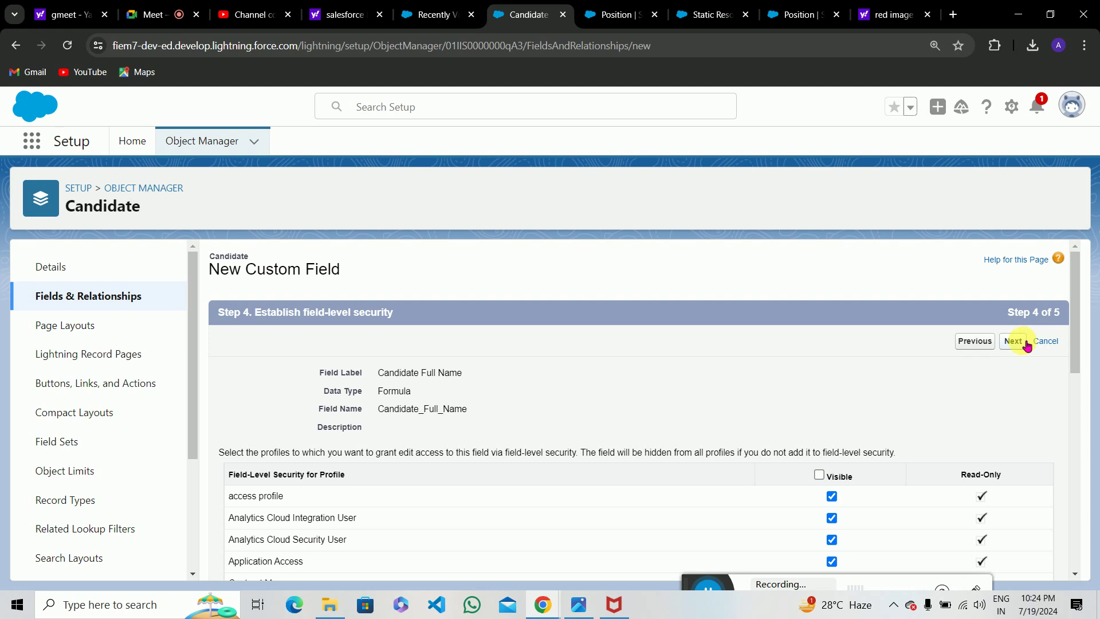
click(1024, 343)
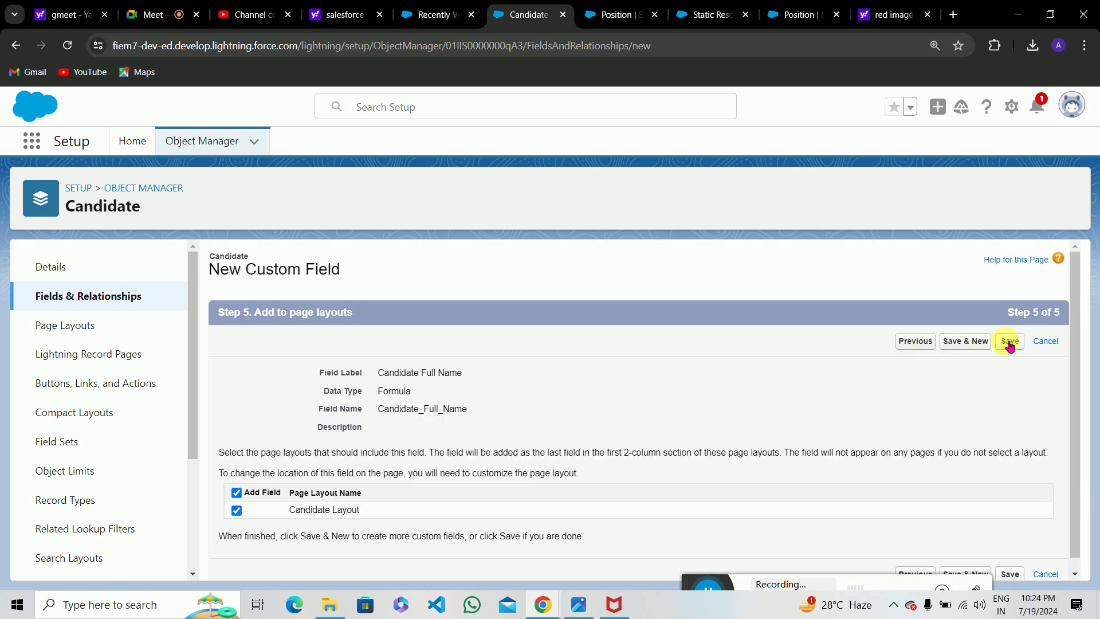
click(1009, 342)
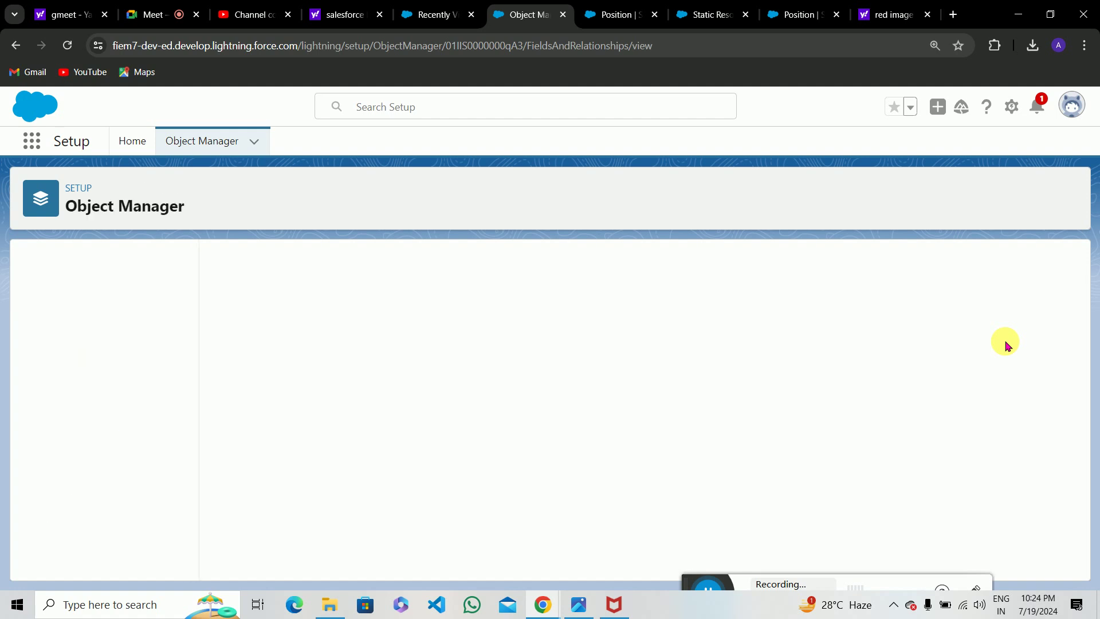
scroll(640, 311, down, 3)
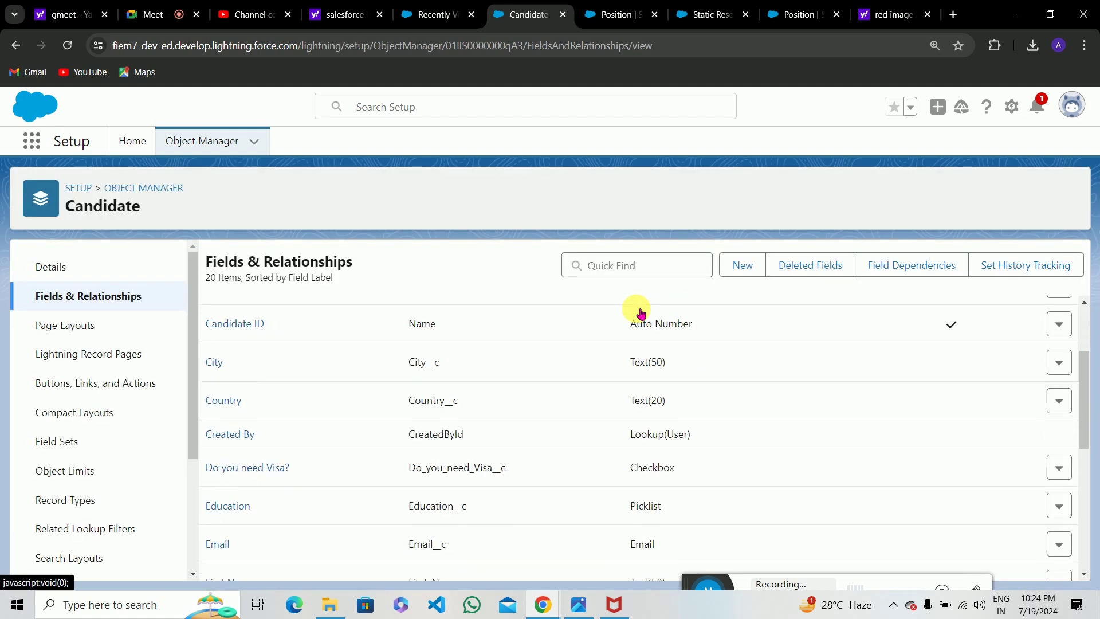
scroll(642, 310, up, 3)
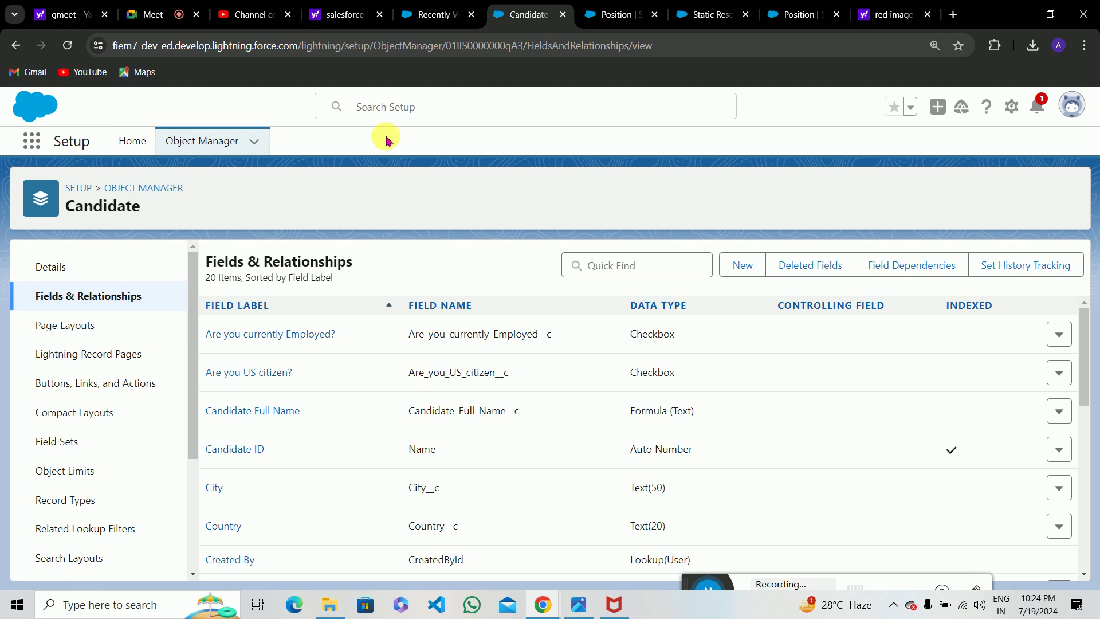
click(429, 7)
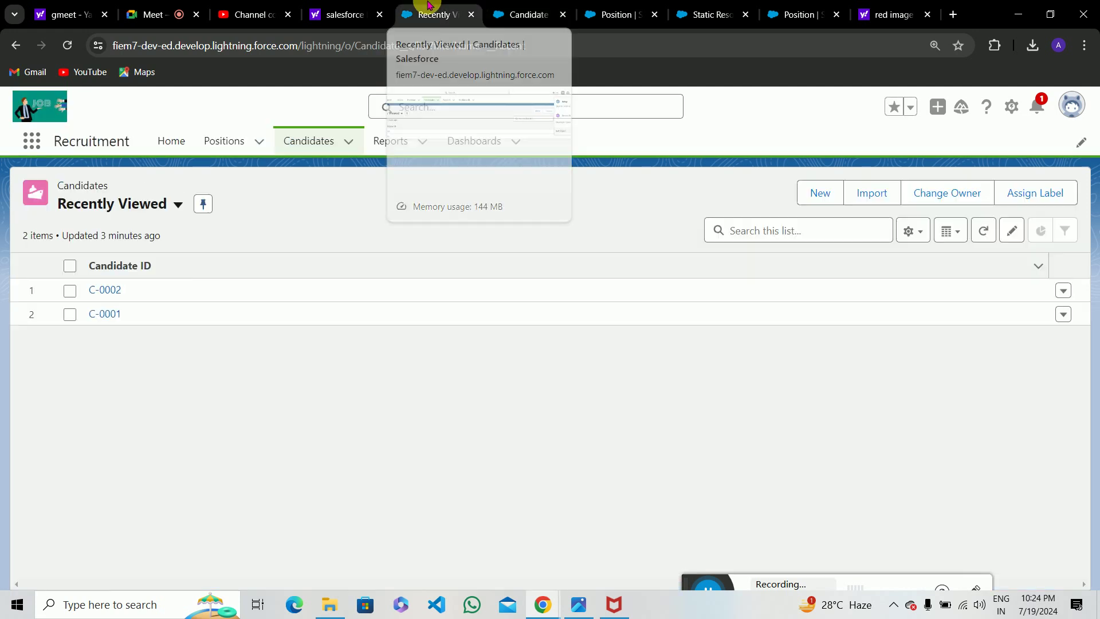
Open candidate C-0002 and save an inline edit of its First Name.
click(109, 294)
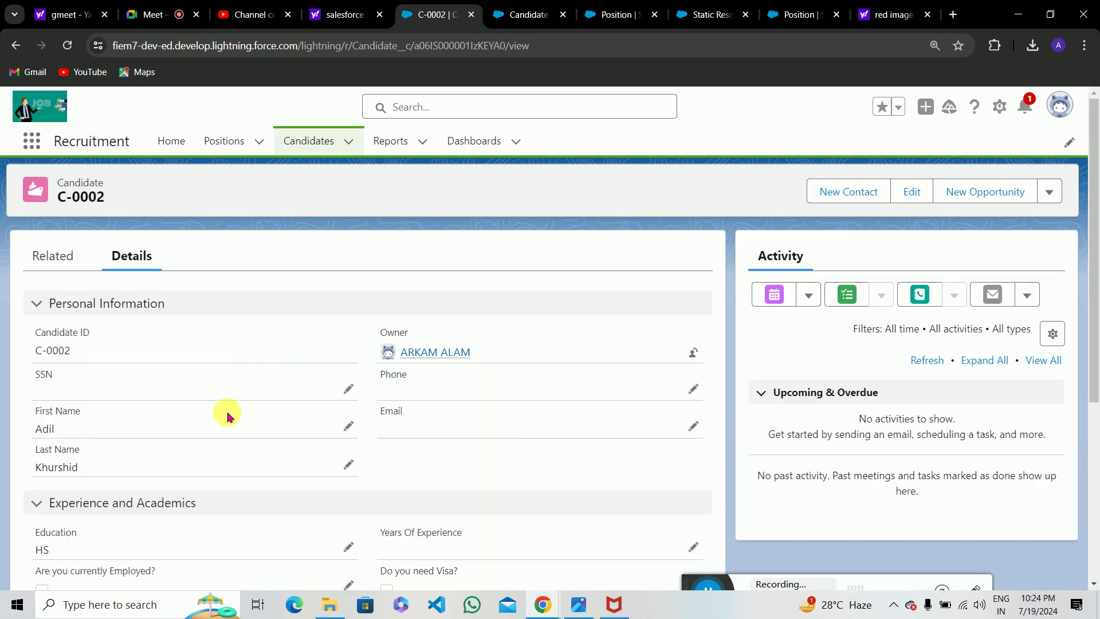
scroll(228, 416, down, 5)
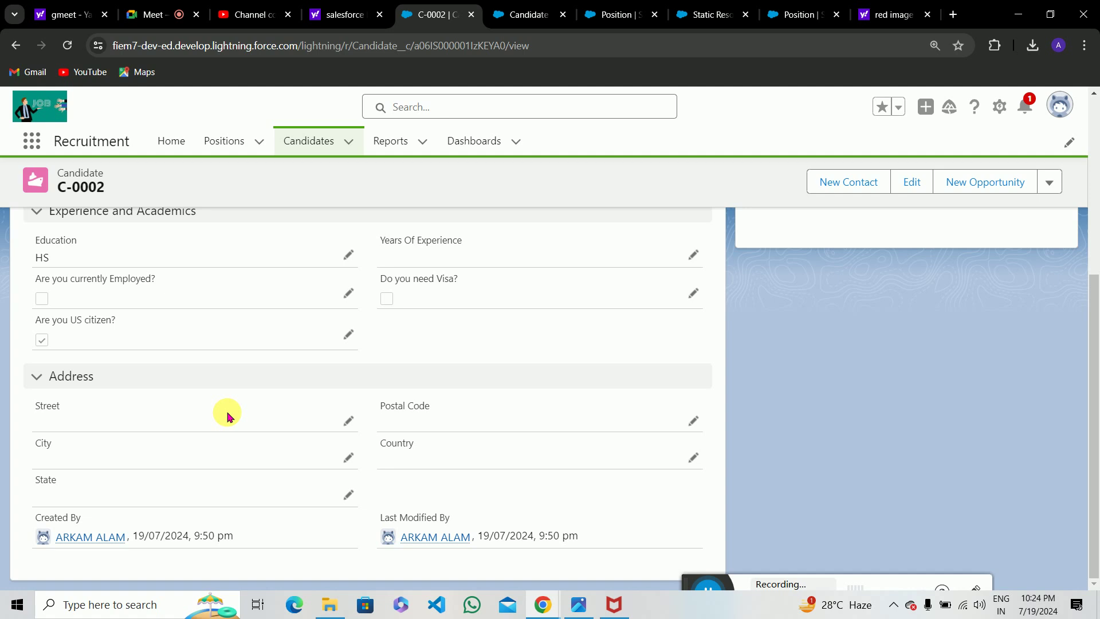
scroll(227, 416, up, 5)
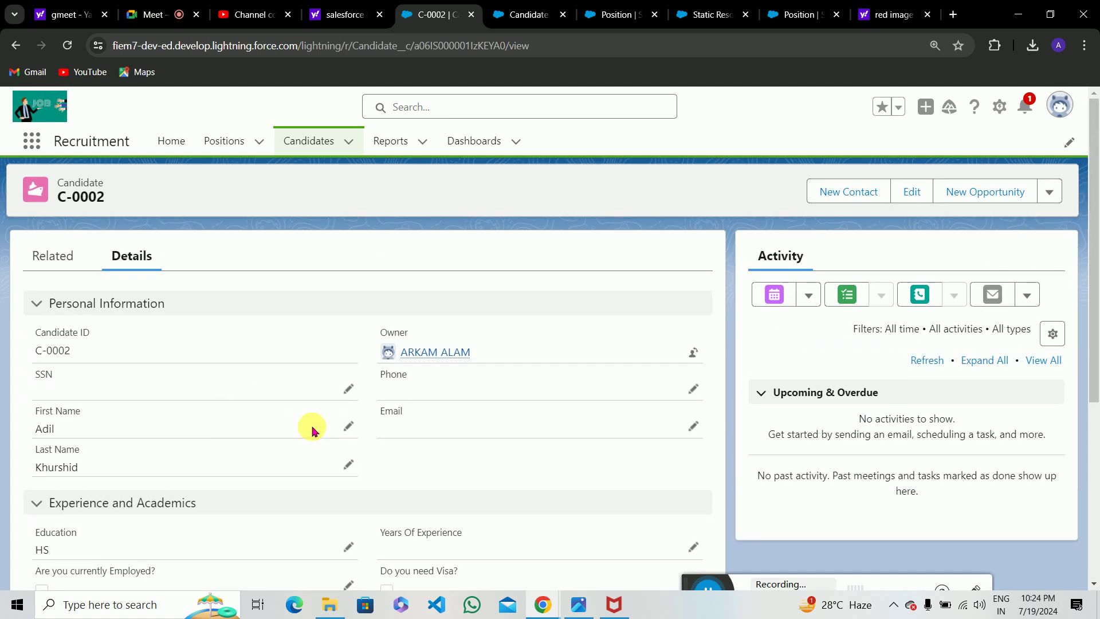
click(348, 427)
scroll(400, 527, down, 5)
click(399, 537)
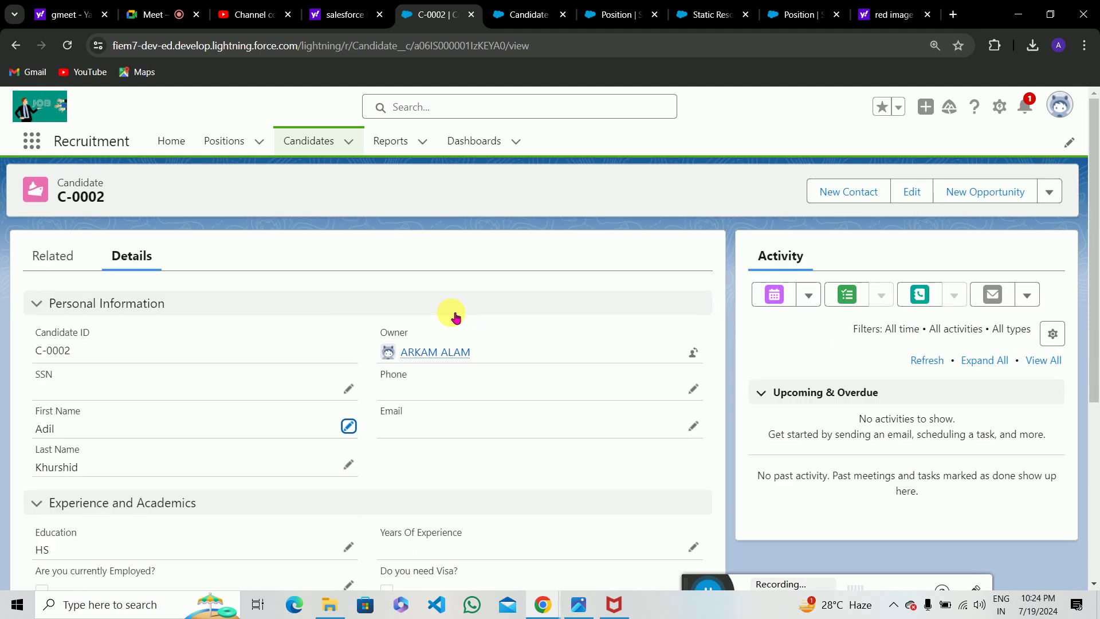
Return to the Candidate object in Setup and open its Page Layouts list.
click(616, 14)
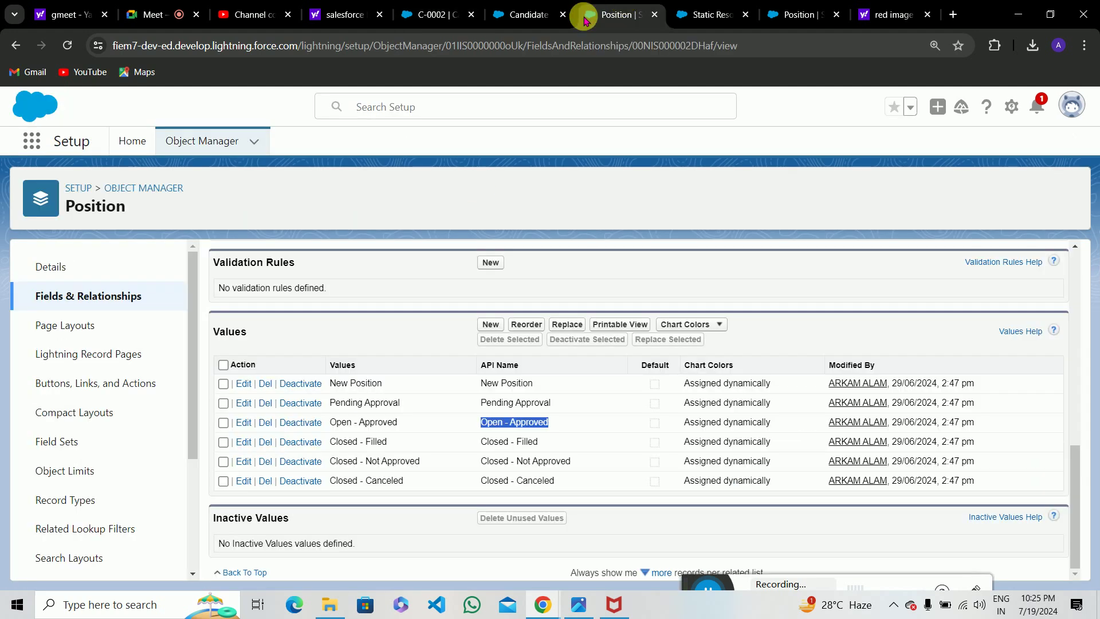
key(ctrl+Tab)
key(ctrl+Tab)
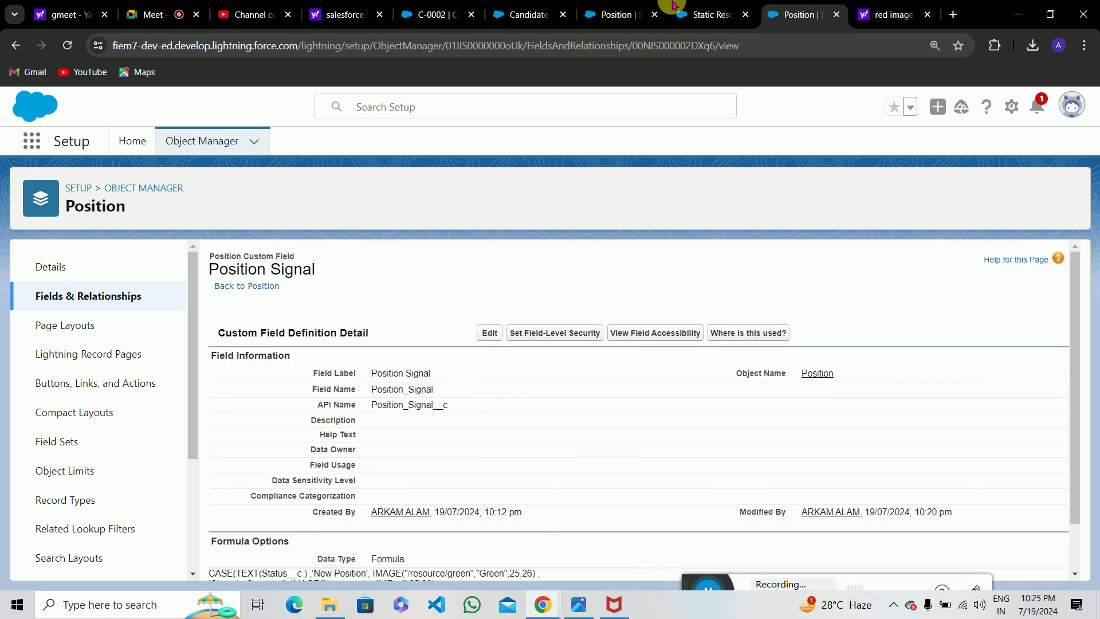
click(694, 7)
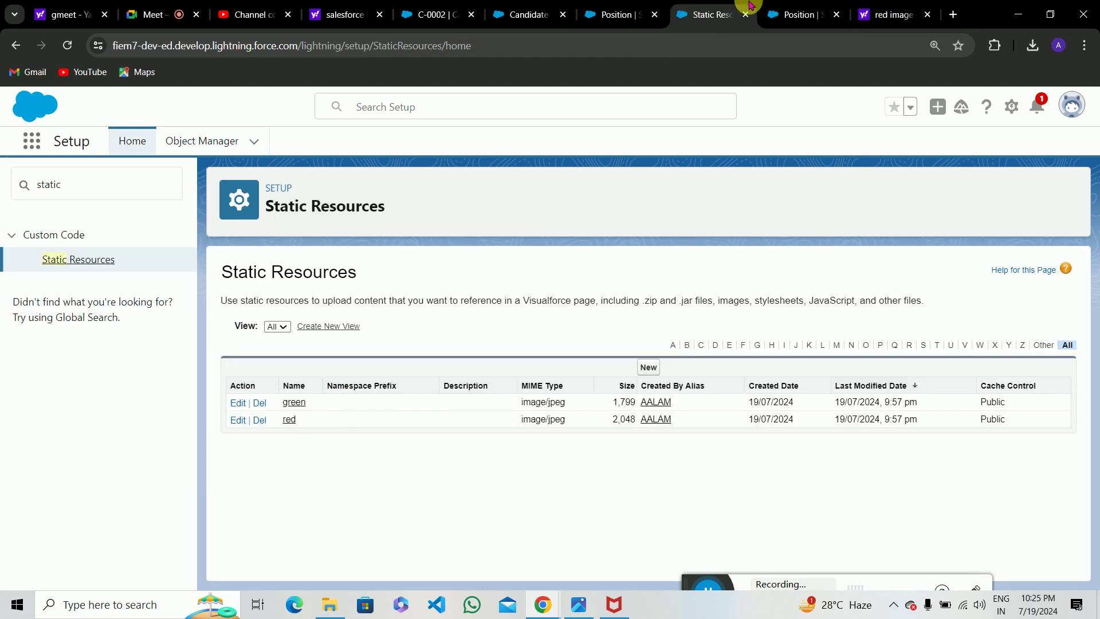
click(644, 6)
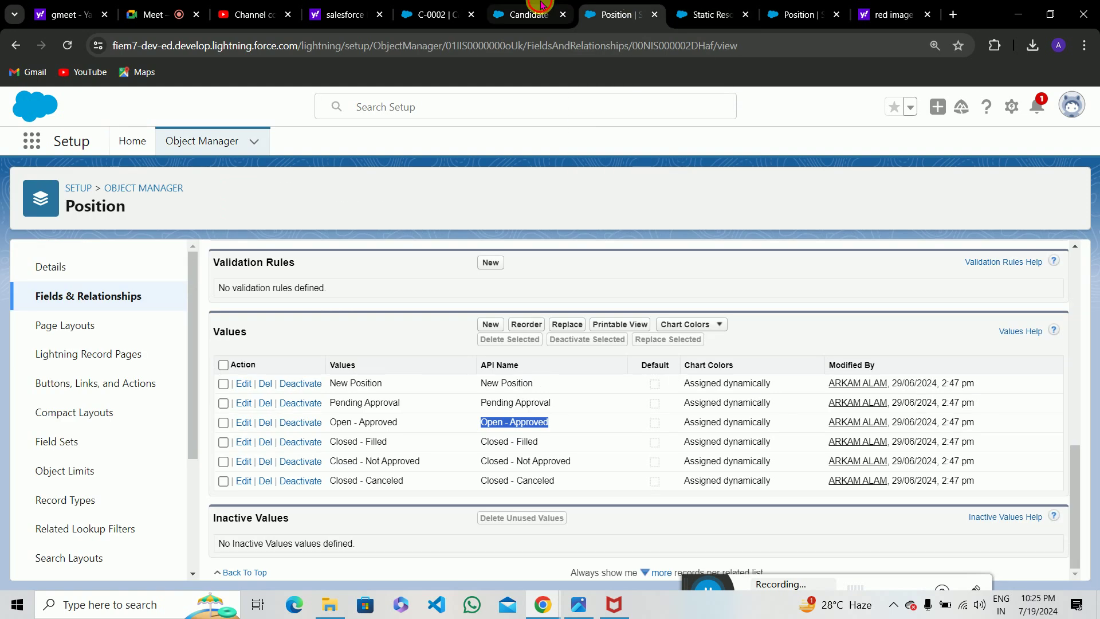
click(539, 6)
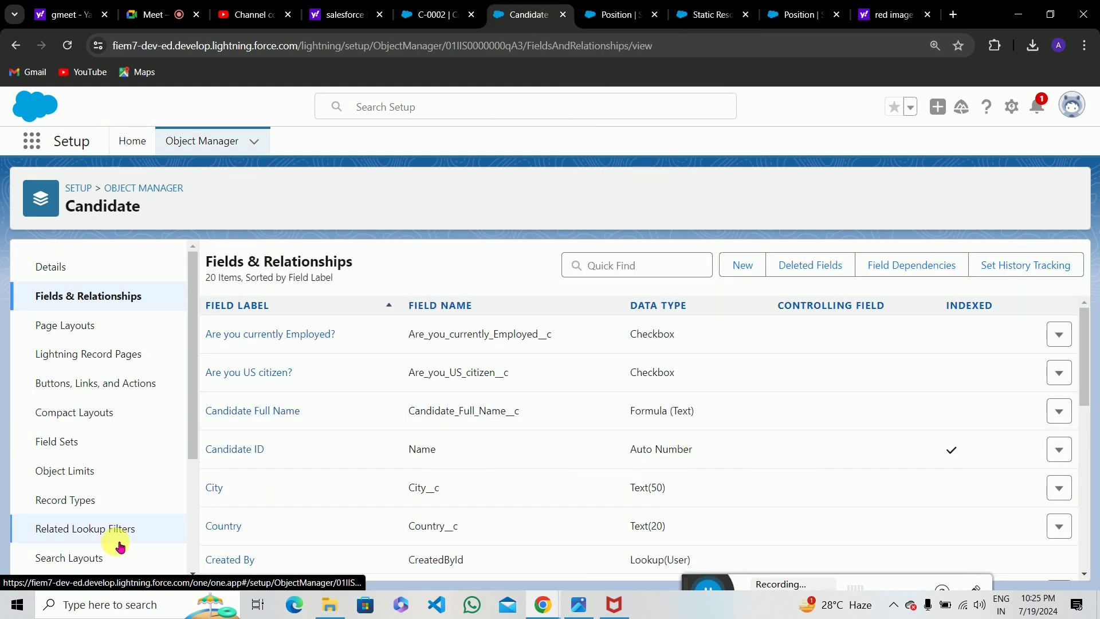
click(81, 326)
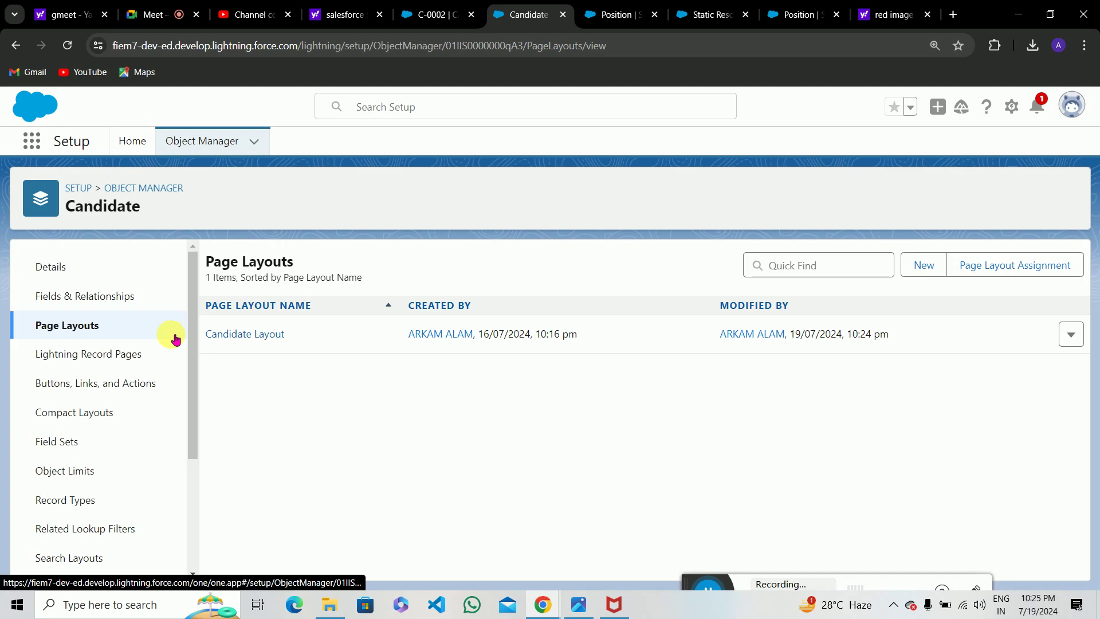
Move Candidate Full Name below Email in the Candidate Layout, save, and return to record C-0002.
click(271, 336)
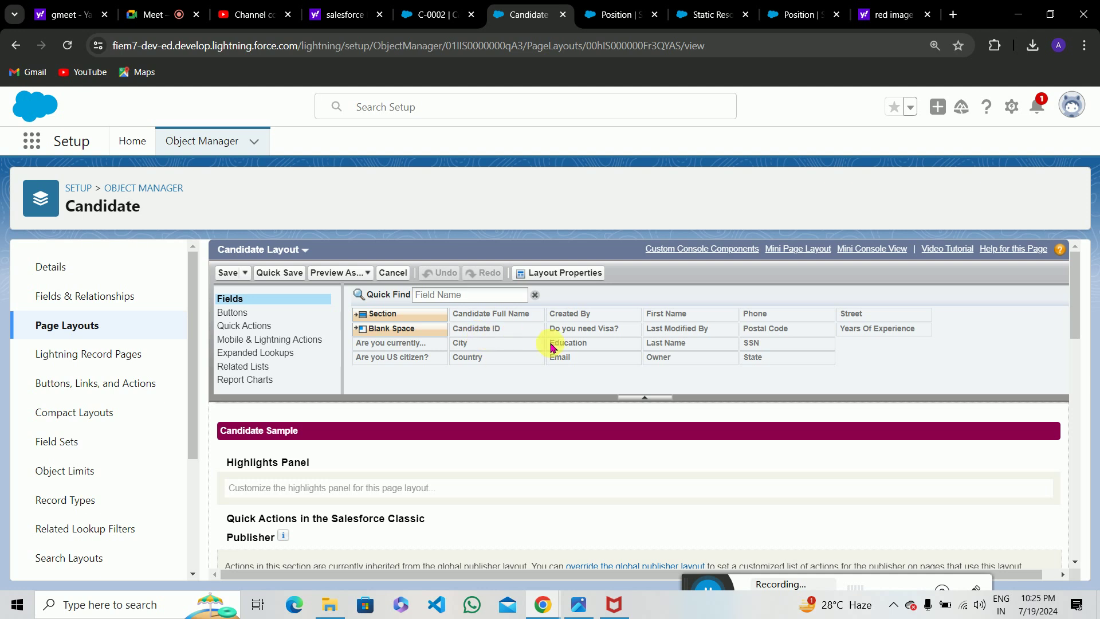
scroll(593, 351, down, 5)
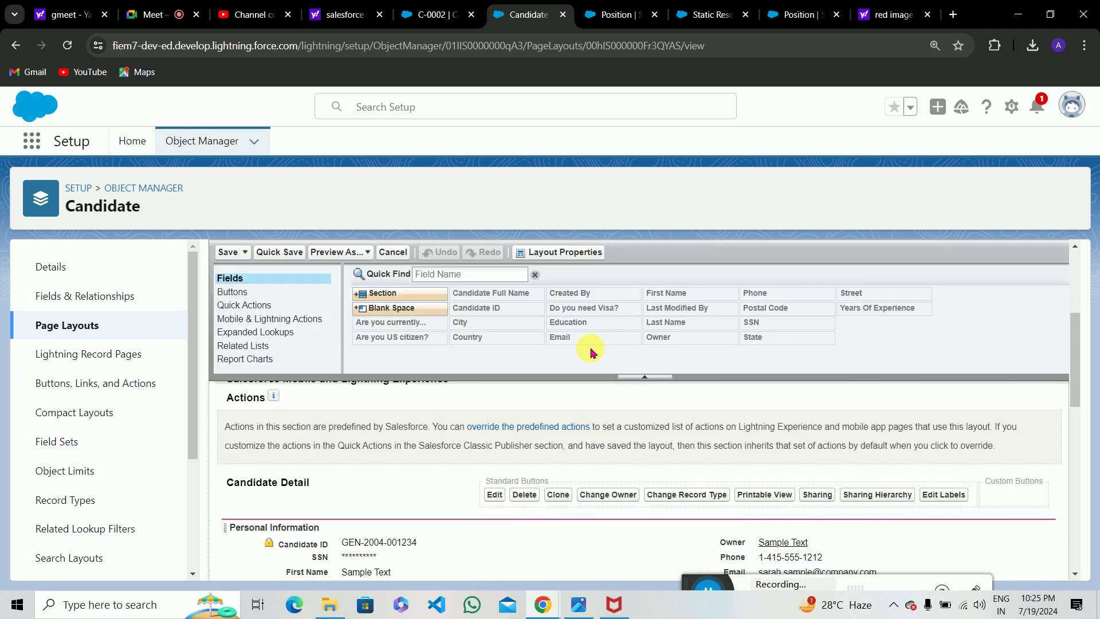
scroll(555, 442, down, 8)
scroll(555, 443, up, 6)
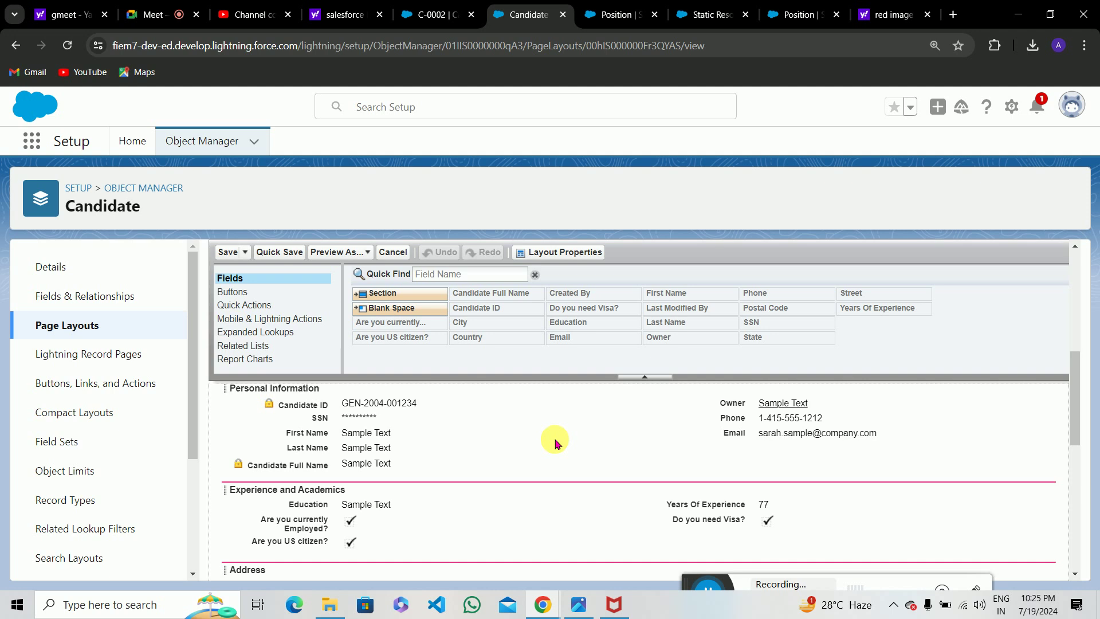
scroll(556, 441, up, 1)
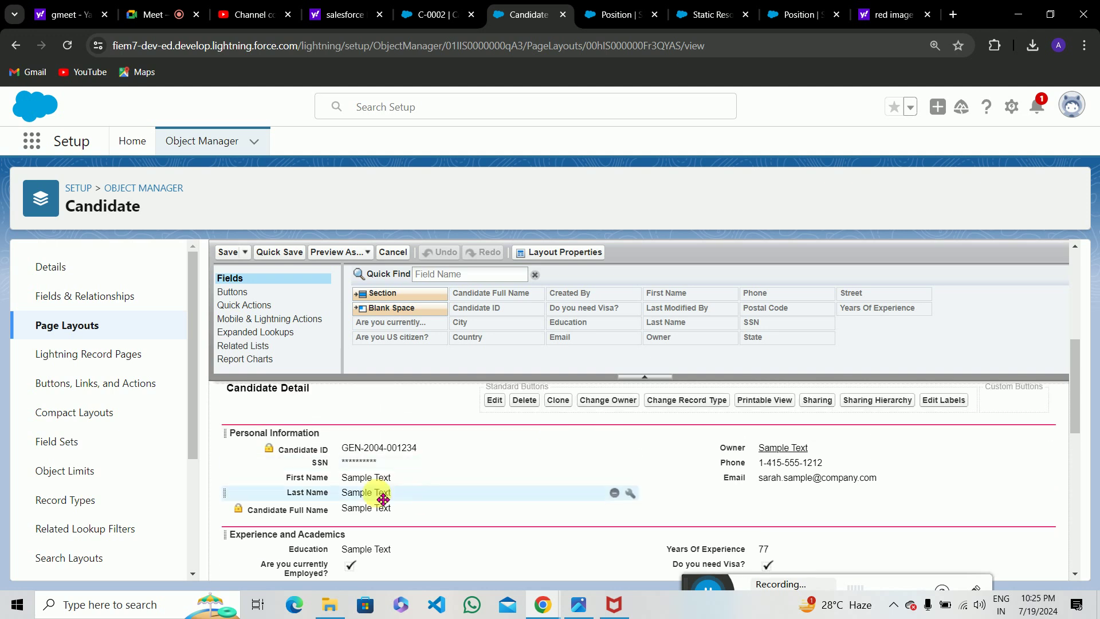
drag(380, 515, 771, 497)
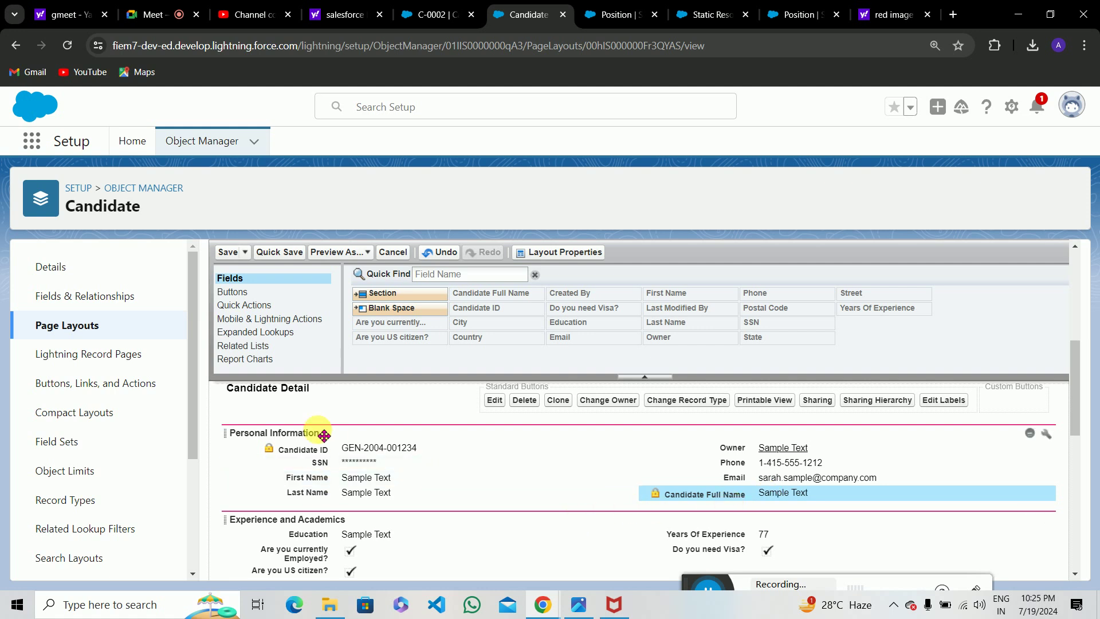
click(229, 252)
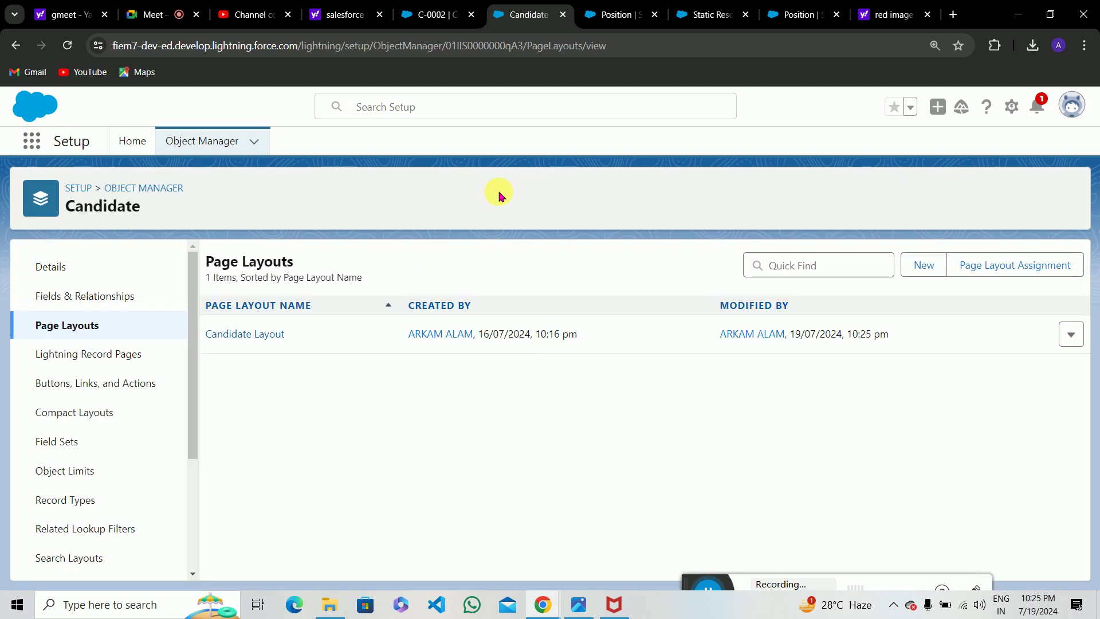
click(446, 6)
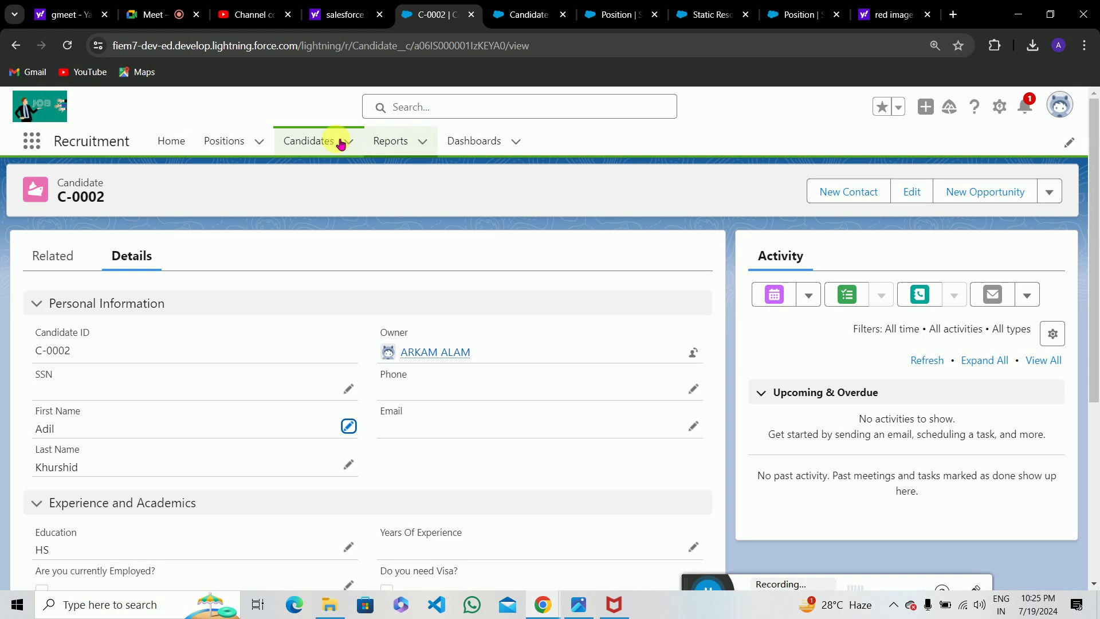
Create a new candidate record with a first and last name.
click(318, 141)
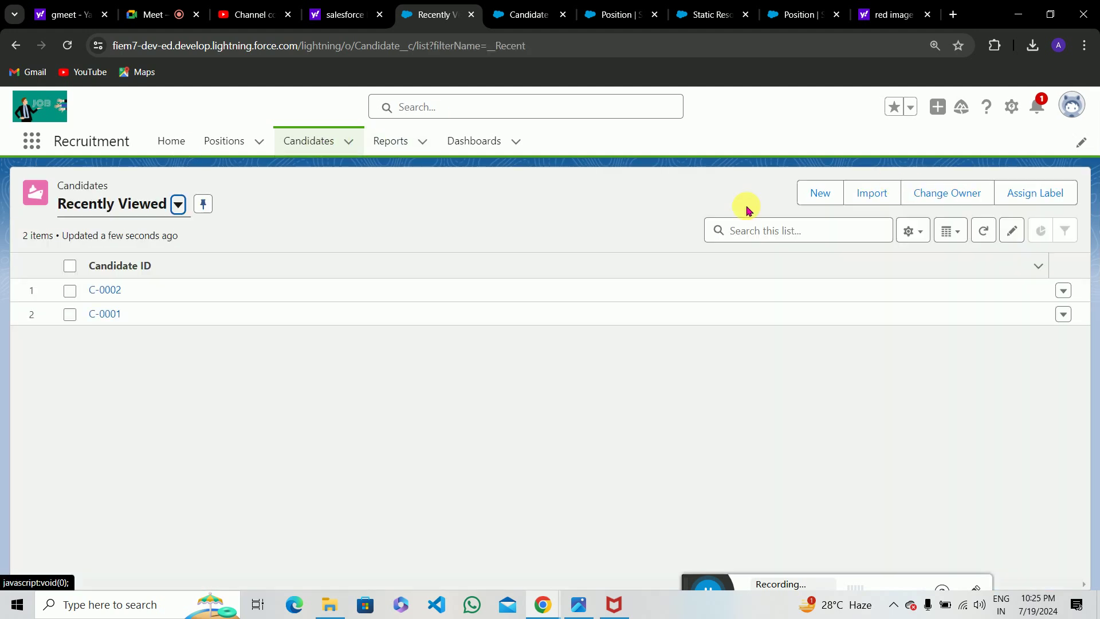
click(819, 193)
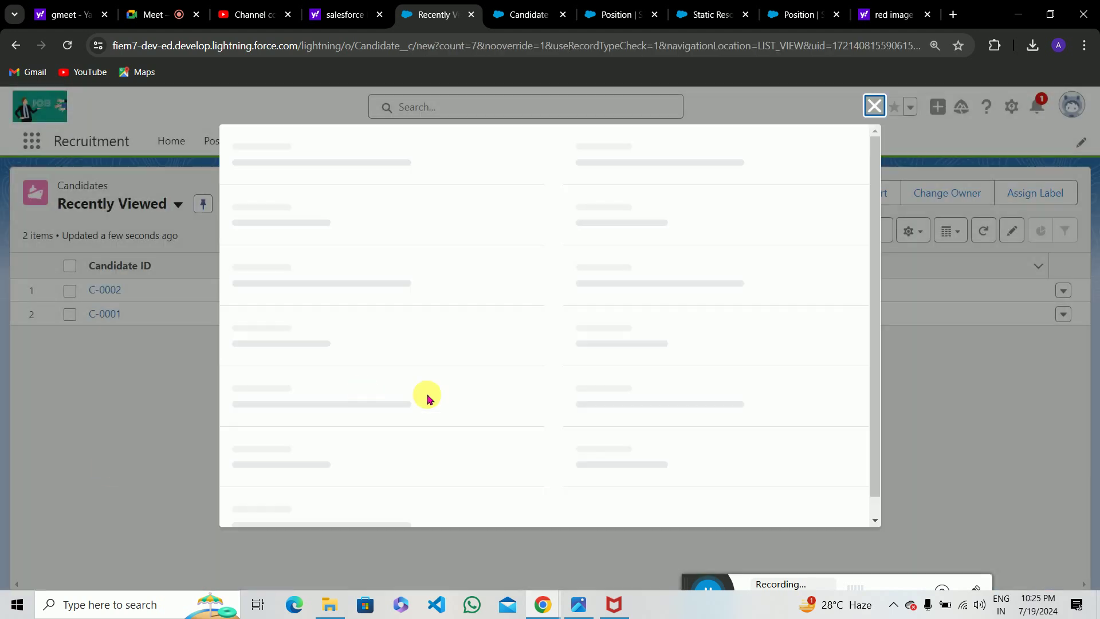
click(359, 375)
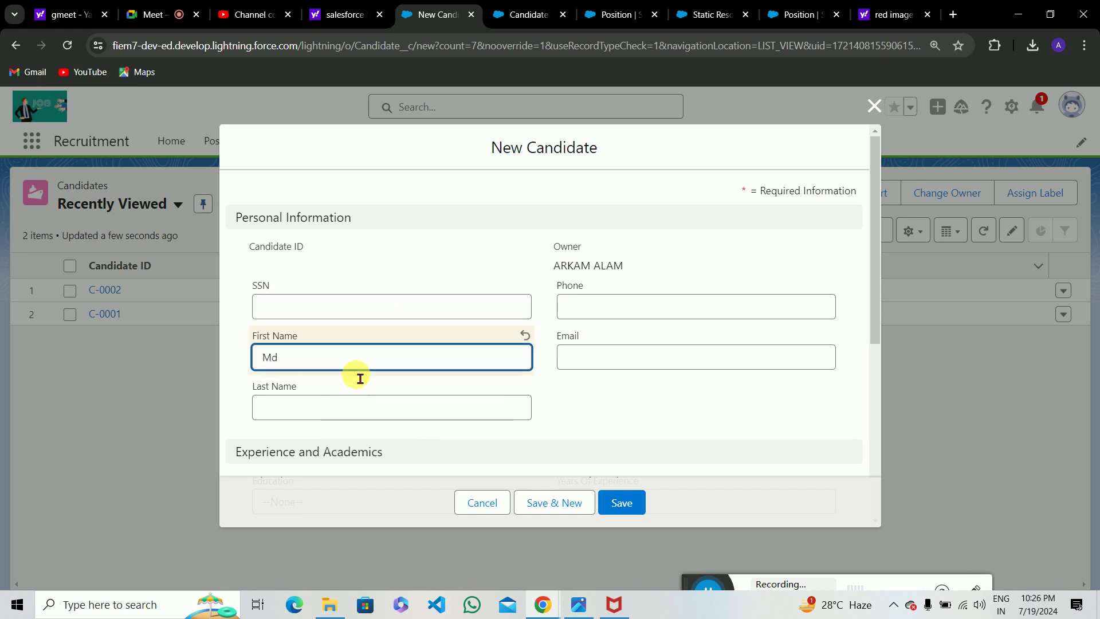
click(360, 413)
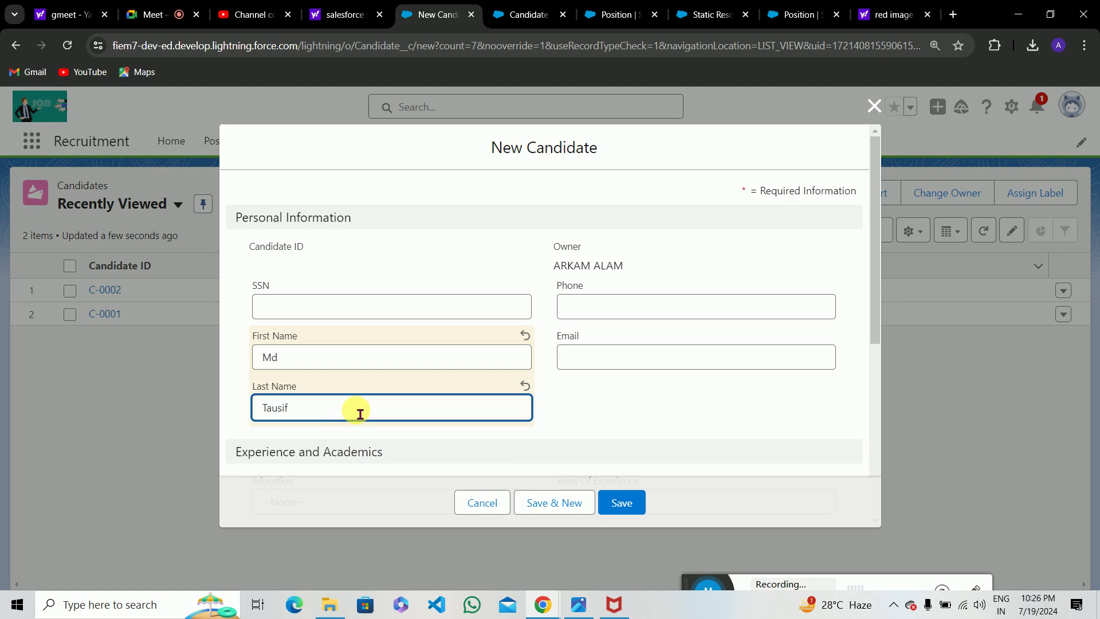
scroll(360, 413, down, 5)
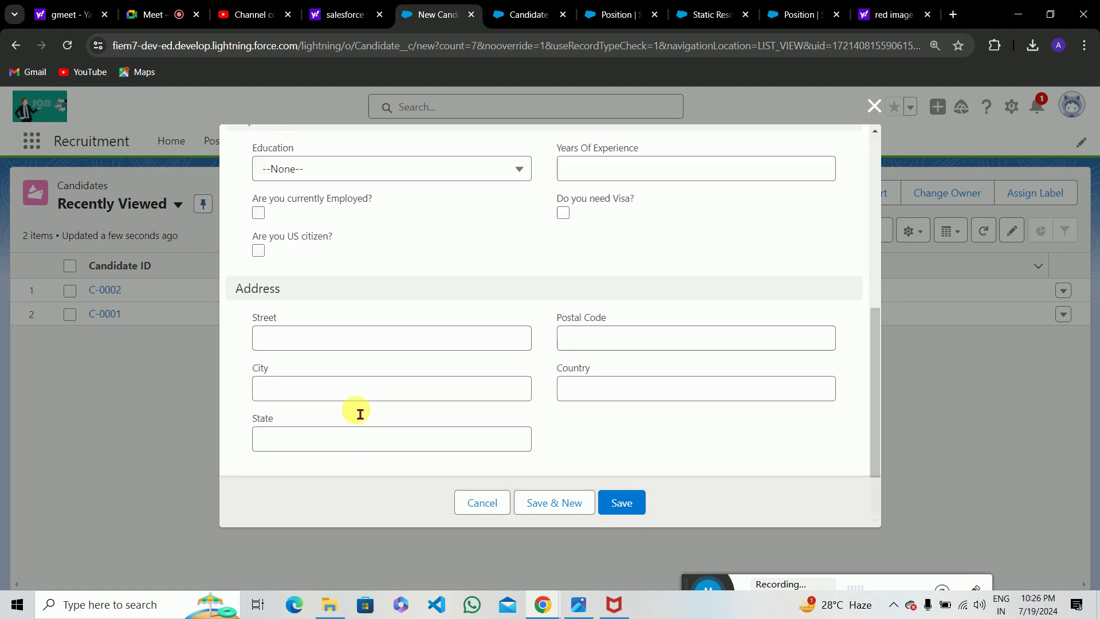
click(623, 502)
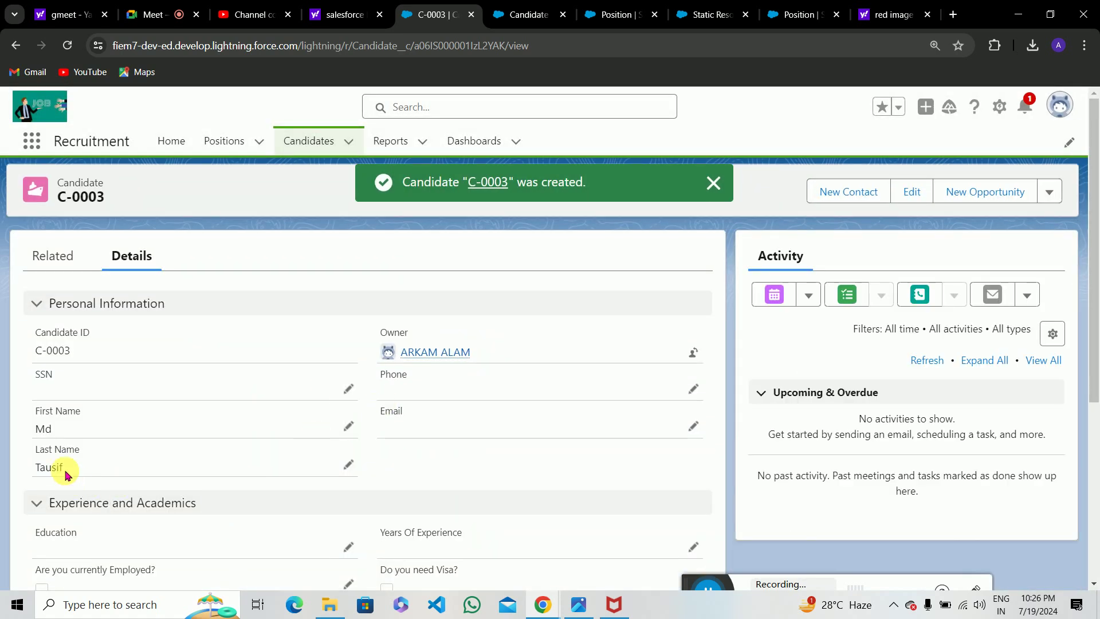
Reload the new candidate C-0003 and confirm Candidate Full Name shows first plus last name.
scroll(110, 477, down, 4)
scroll(109, 475, up, 5)
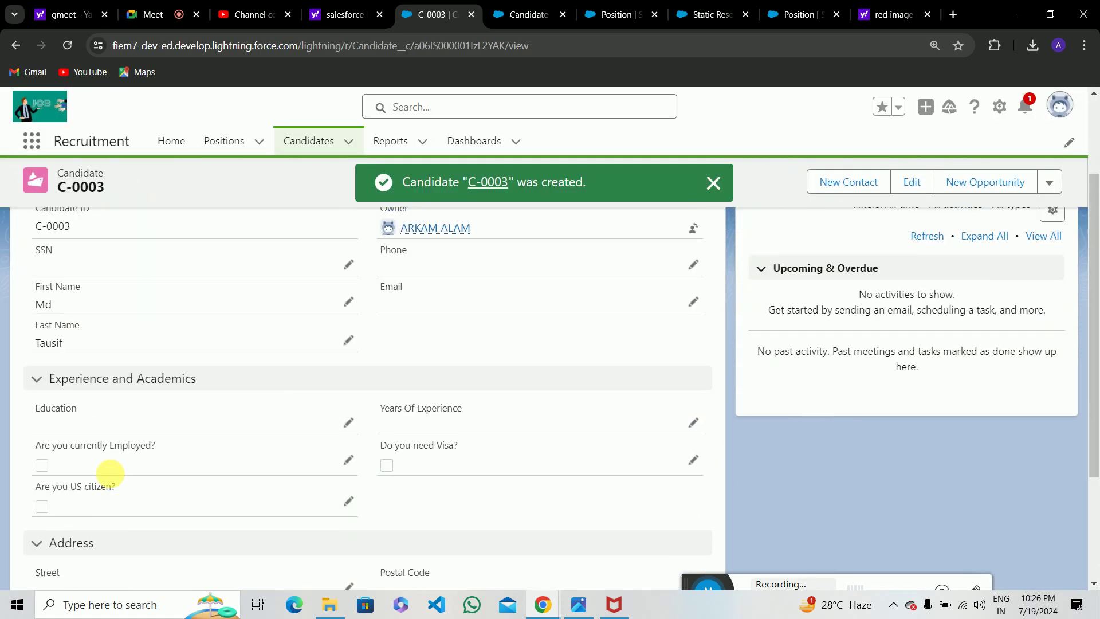
scroll(454, 449, down, 2)
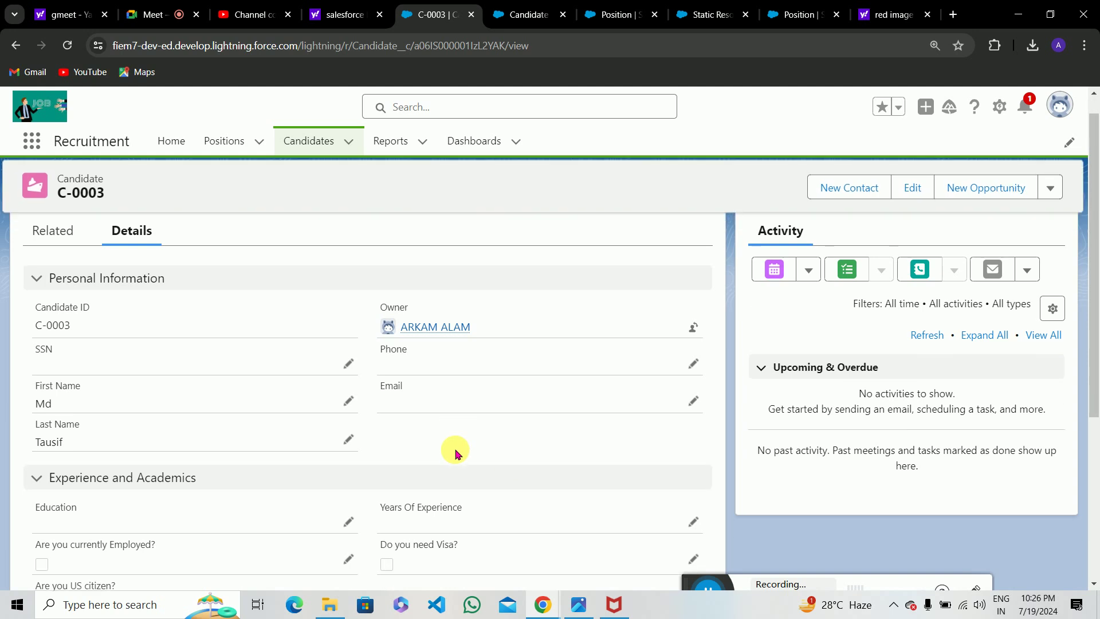
scroll(455, 449, up, 2)
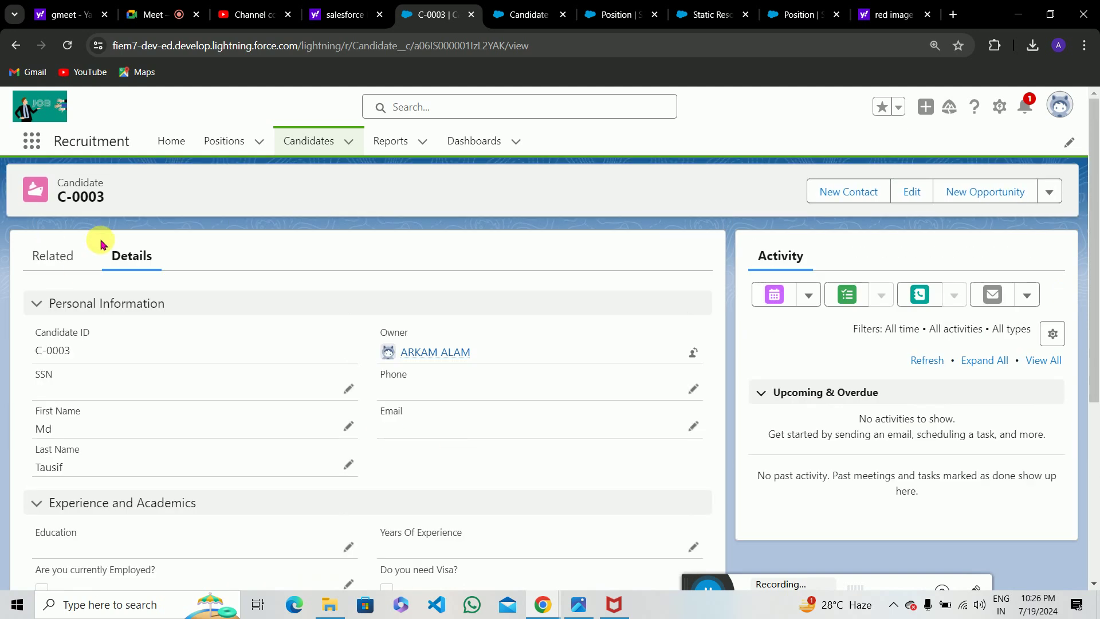
click(68, 48)
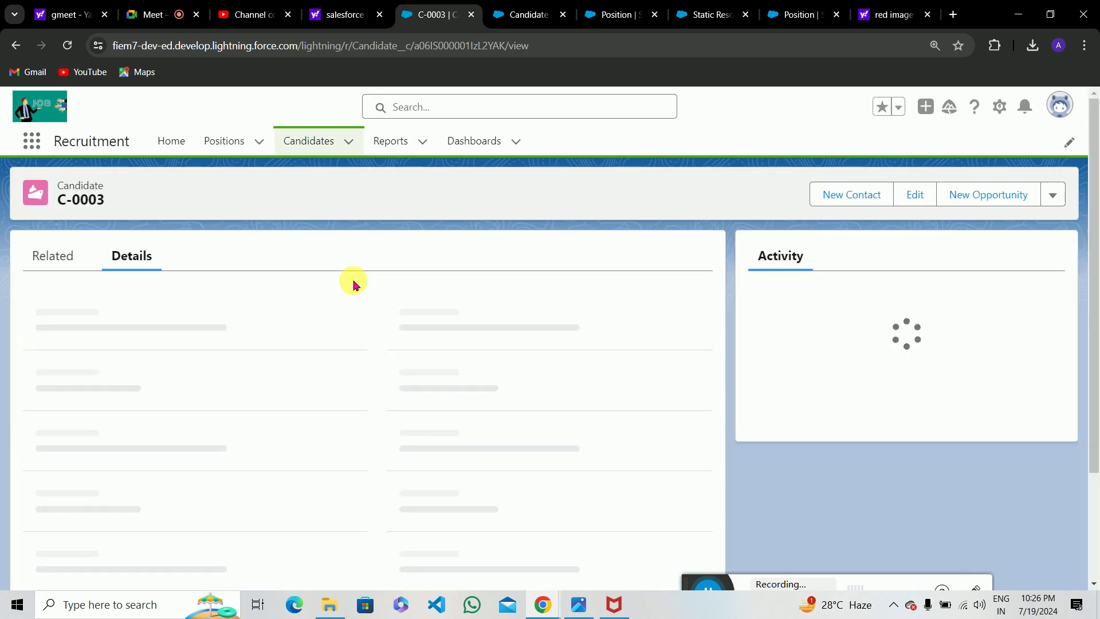
scroll(376, 274, down, 3)
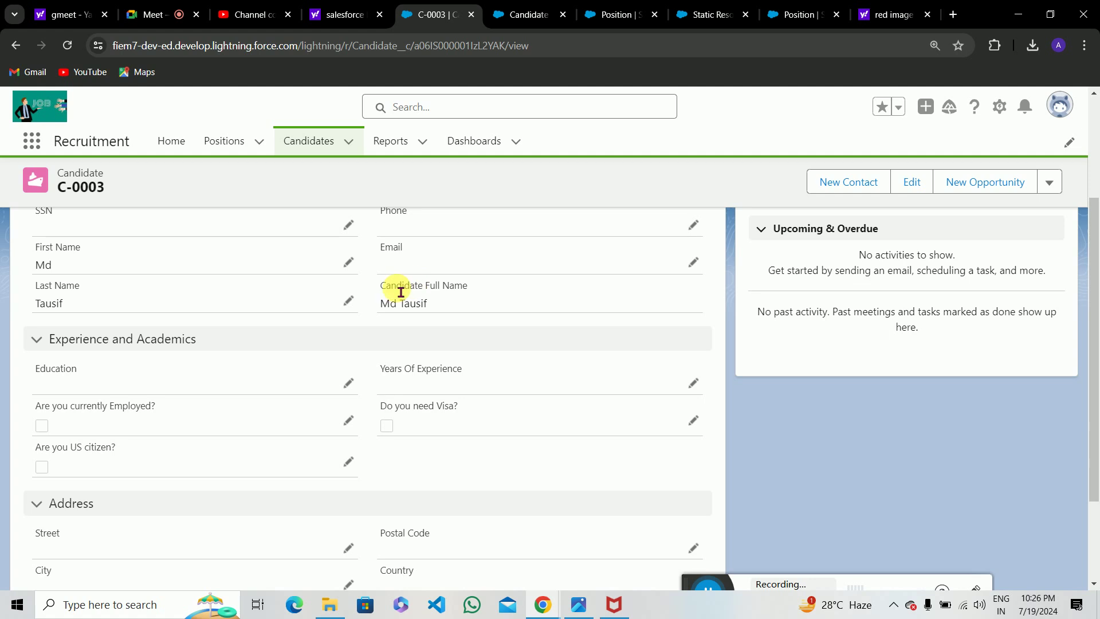
drag(391, 293, 520, 319)
scroll(521, 316, up, 3)
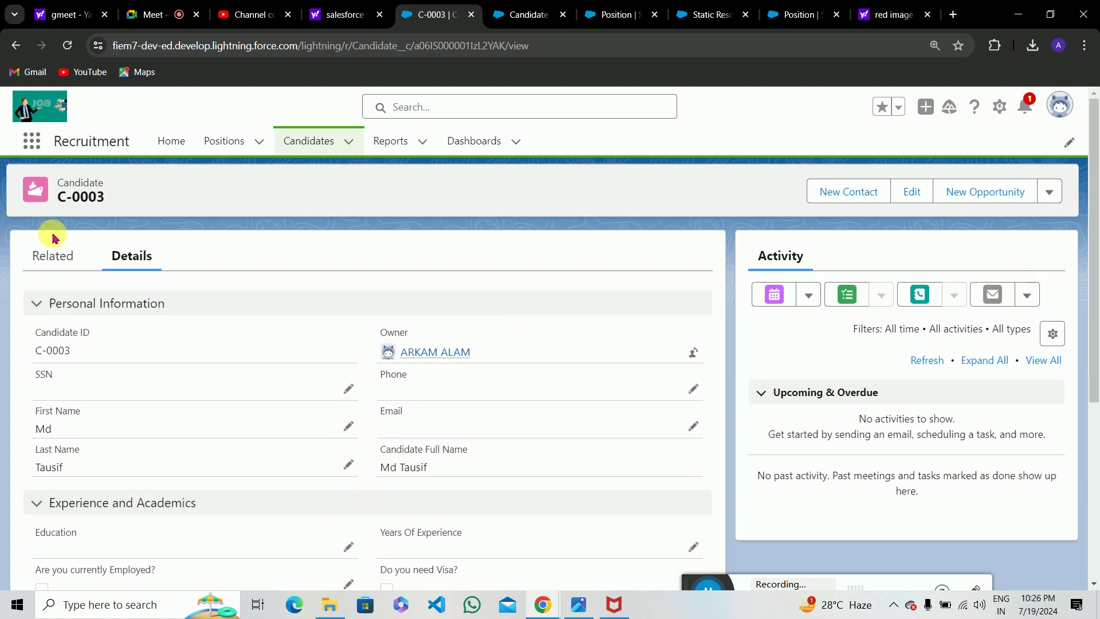
Open candidate C-0002 from the list and check its Candidate Full Name value.
click(291, 150)
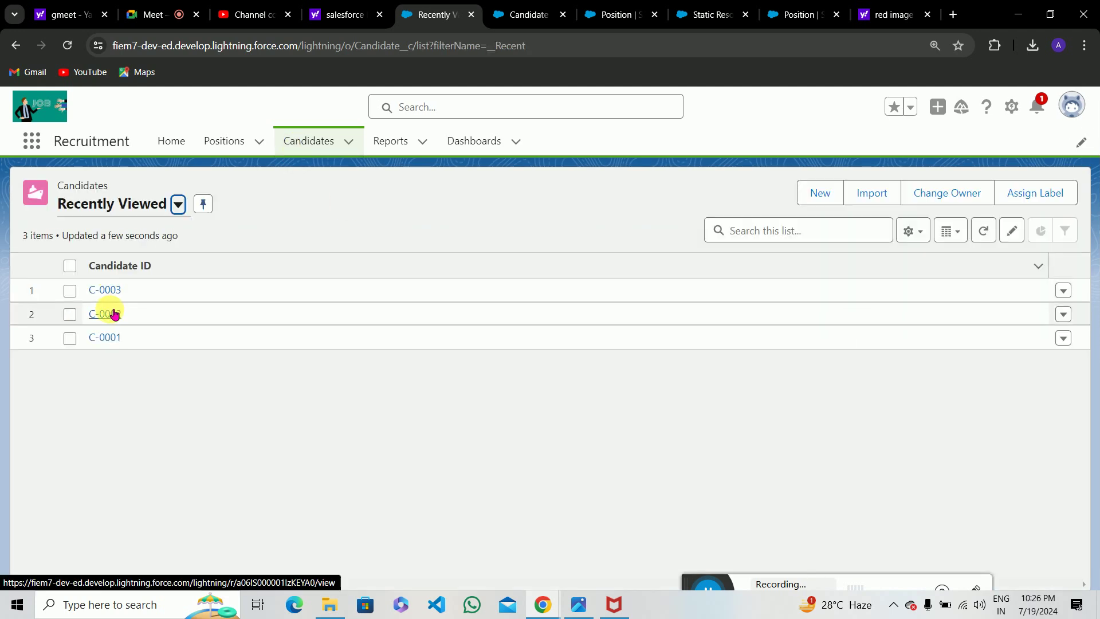
click(112, 314)
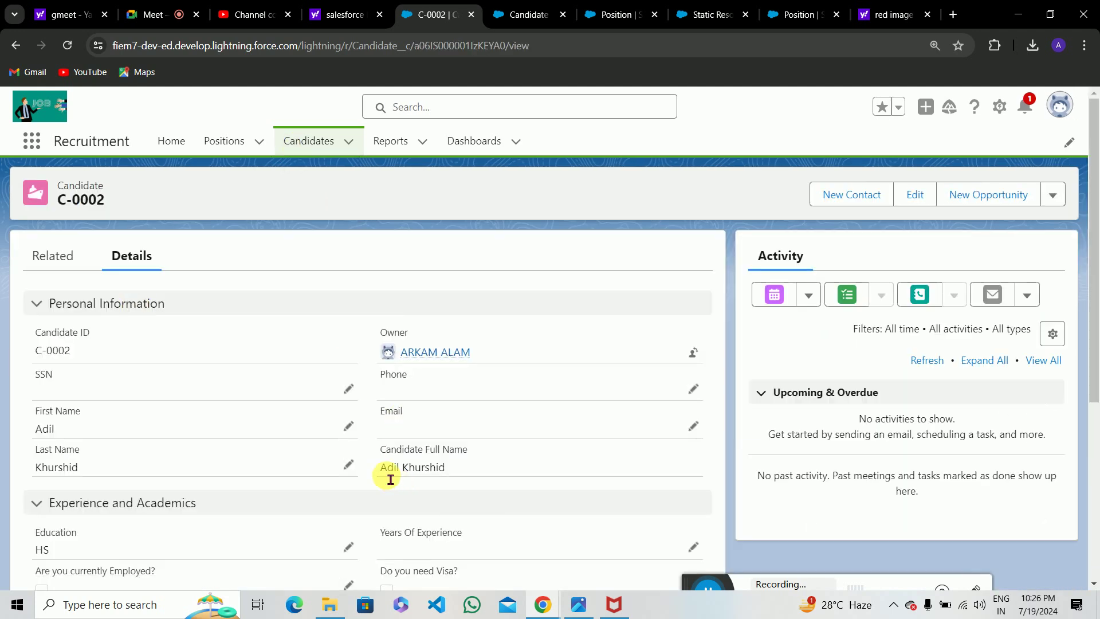
drag(388, 472, 457, 459)
click(463, 456)
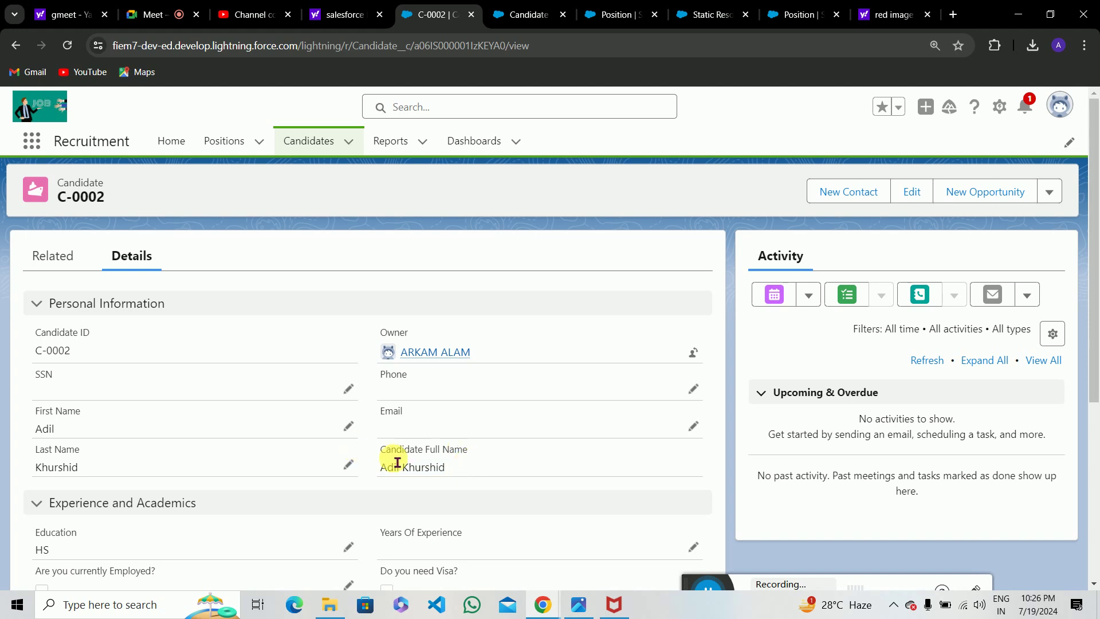
click(579, 605)
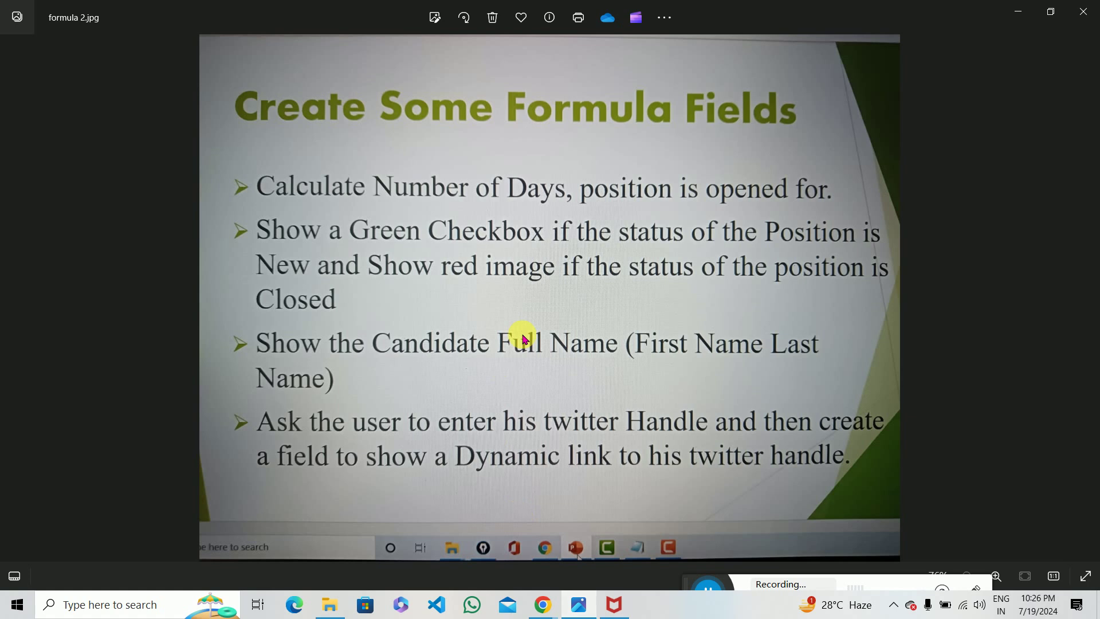
key(Right)
key(Right)
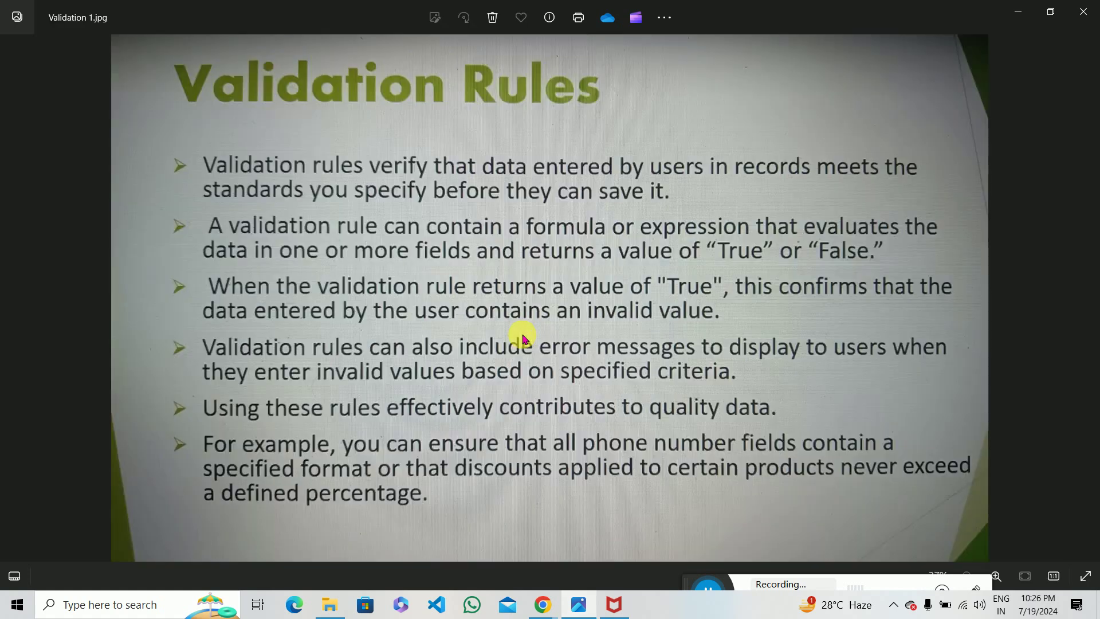
key(Right)
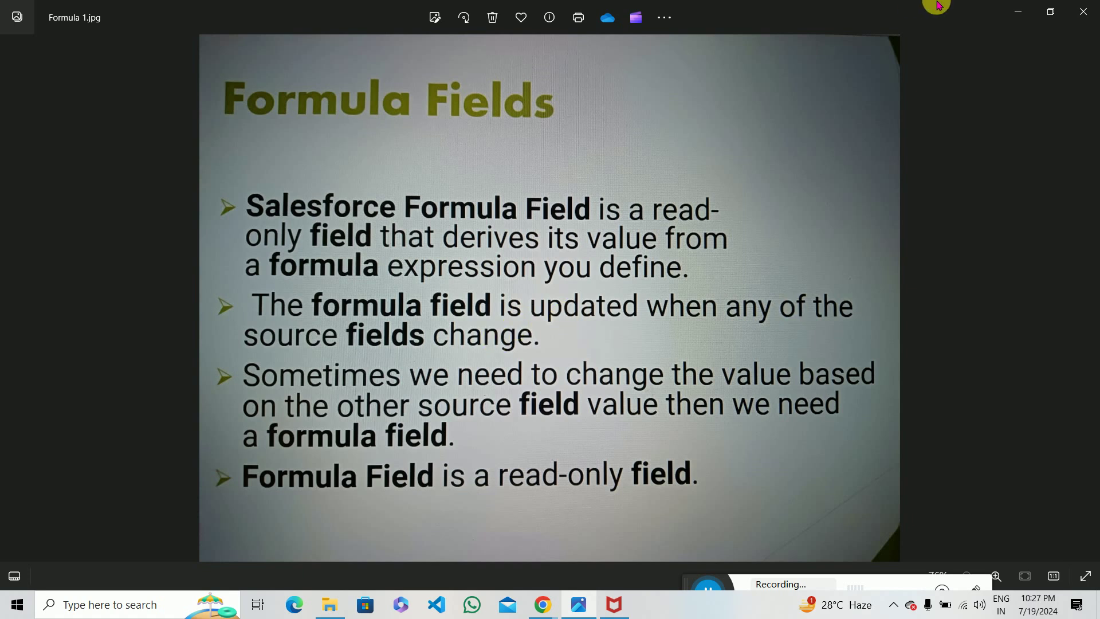
click(1016, 11)
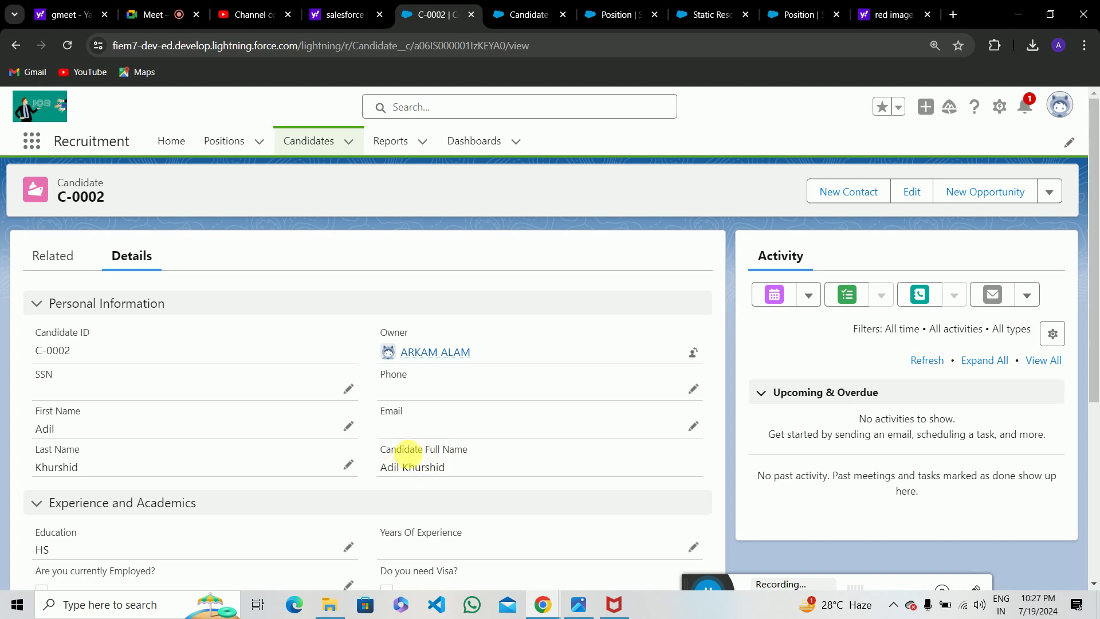
Replace candidate C-0002's First Name with a new value and save it.
click(349, 425)
key(BackSpace)
key(BackSpace)
key(BackSpace)
key(BackSpace)
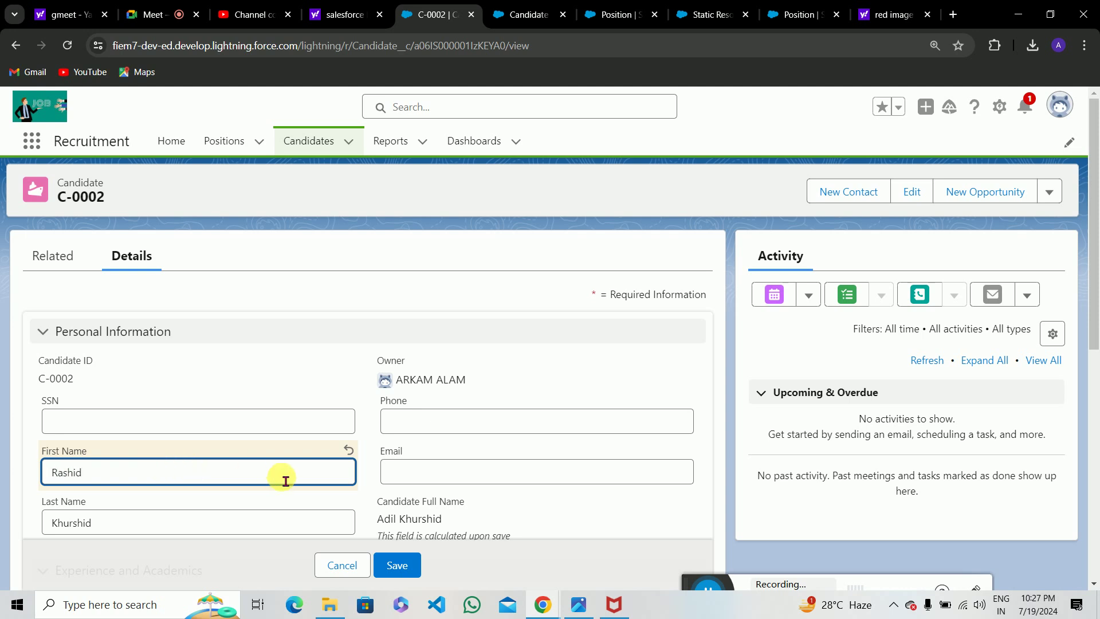
click(396, 565)
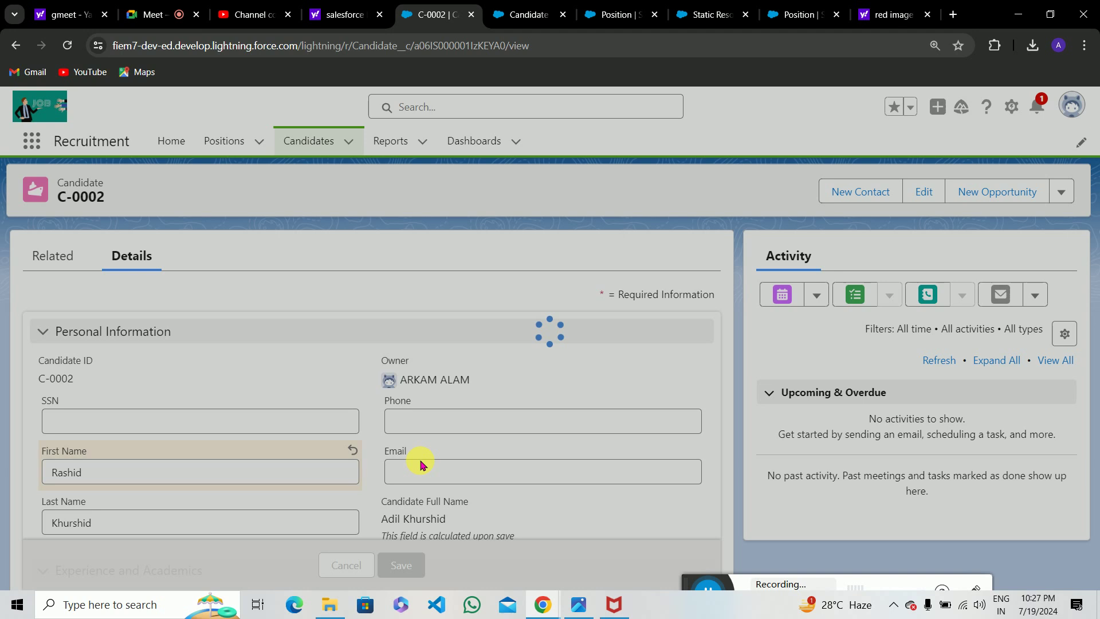
Check that Candidate Full Name shows the new first name, then bring up the Formula Fields slide.
scroll(435, 473, down, 1)
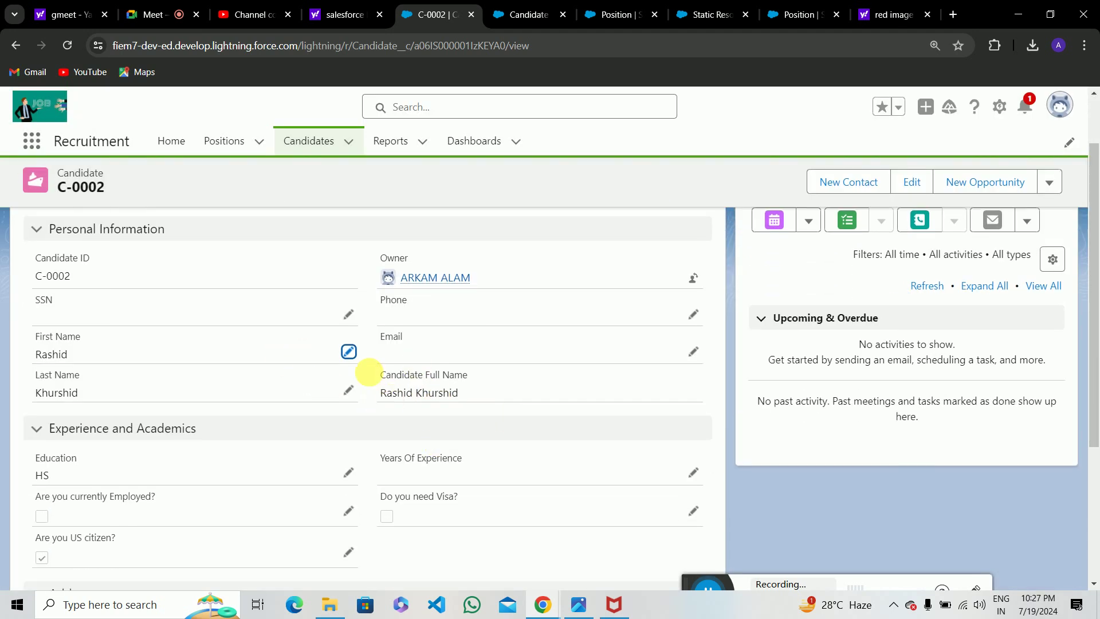
drag(449, 380, 364, 377)
click(367, 382)
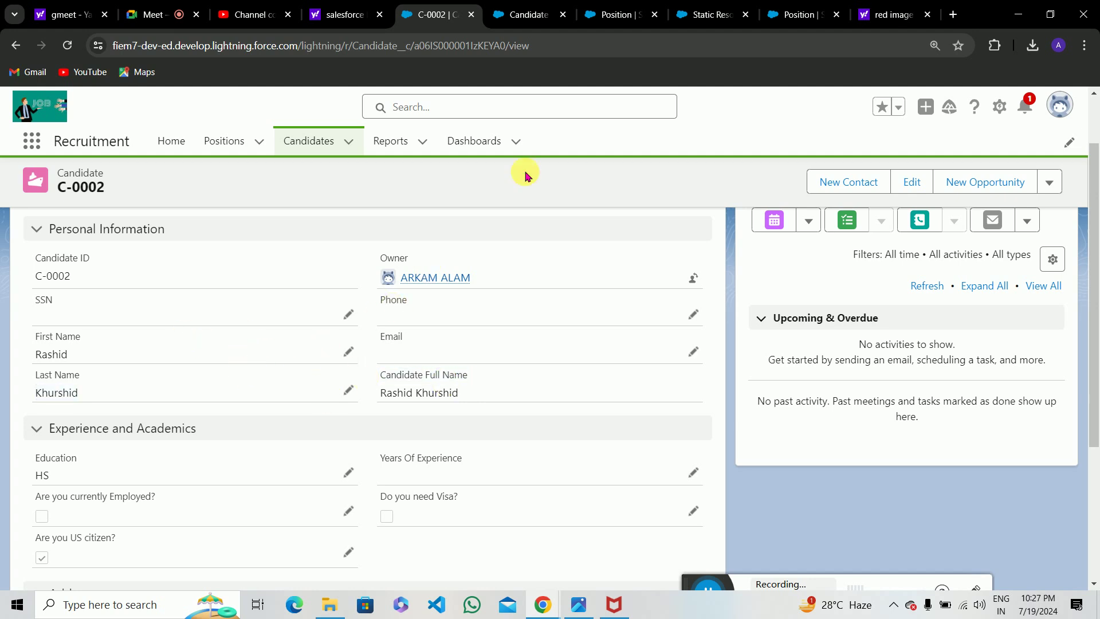
click(575, 605)
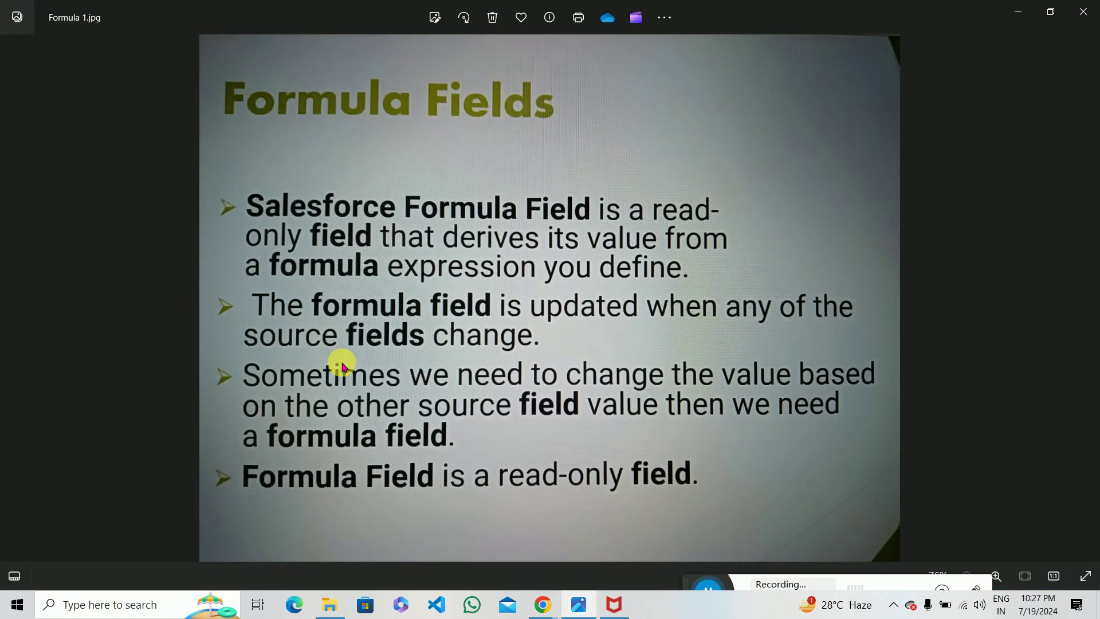